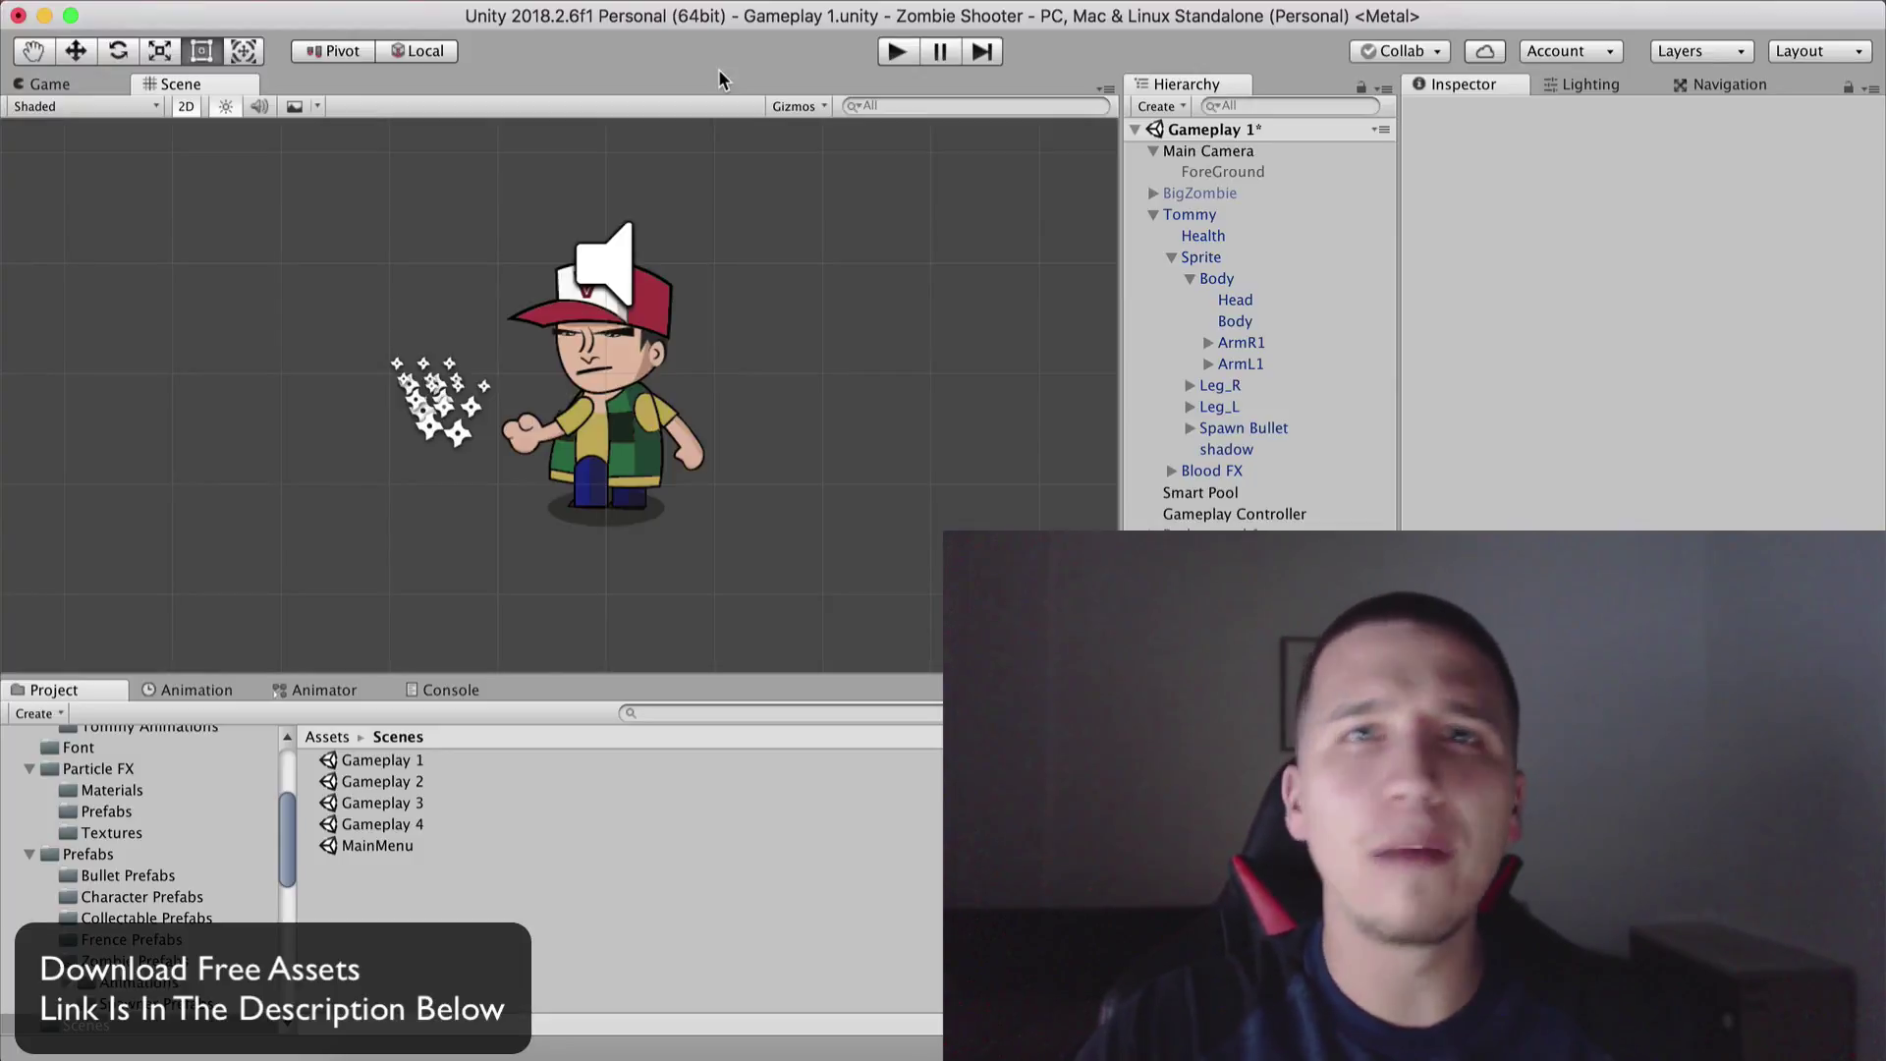
Step: Compare how the Tommy character looks in the Scene view and in the Game view
scroll(548, 420, up, 2)
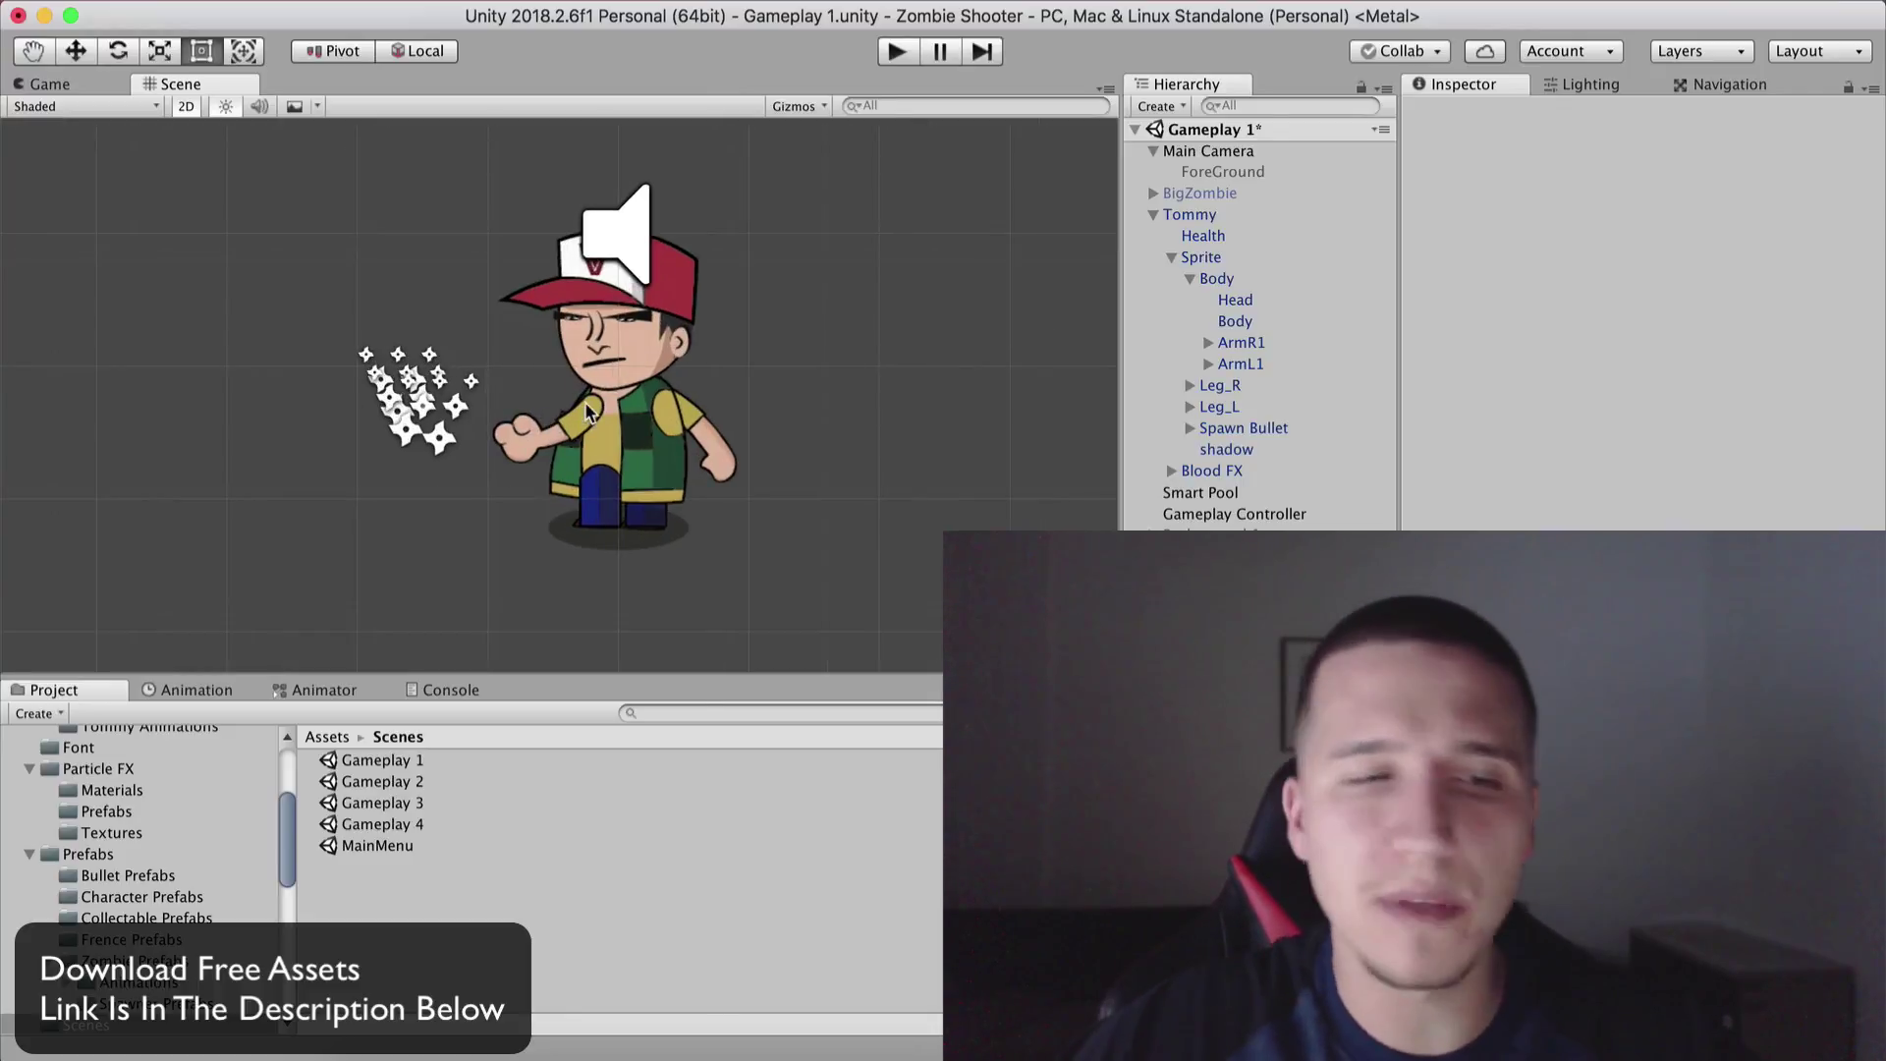
scroll(705, 328, up, 1)
scroll(729, 409, up, 2)
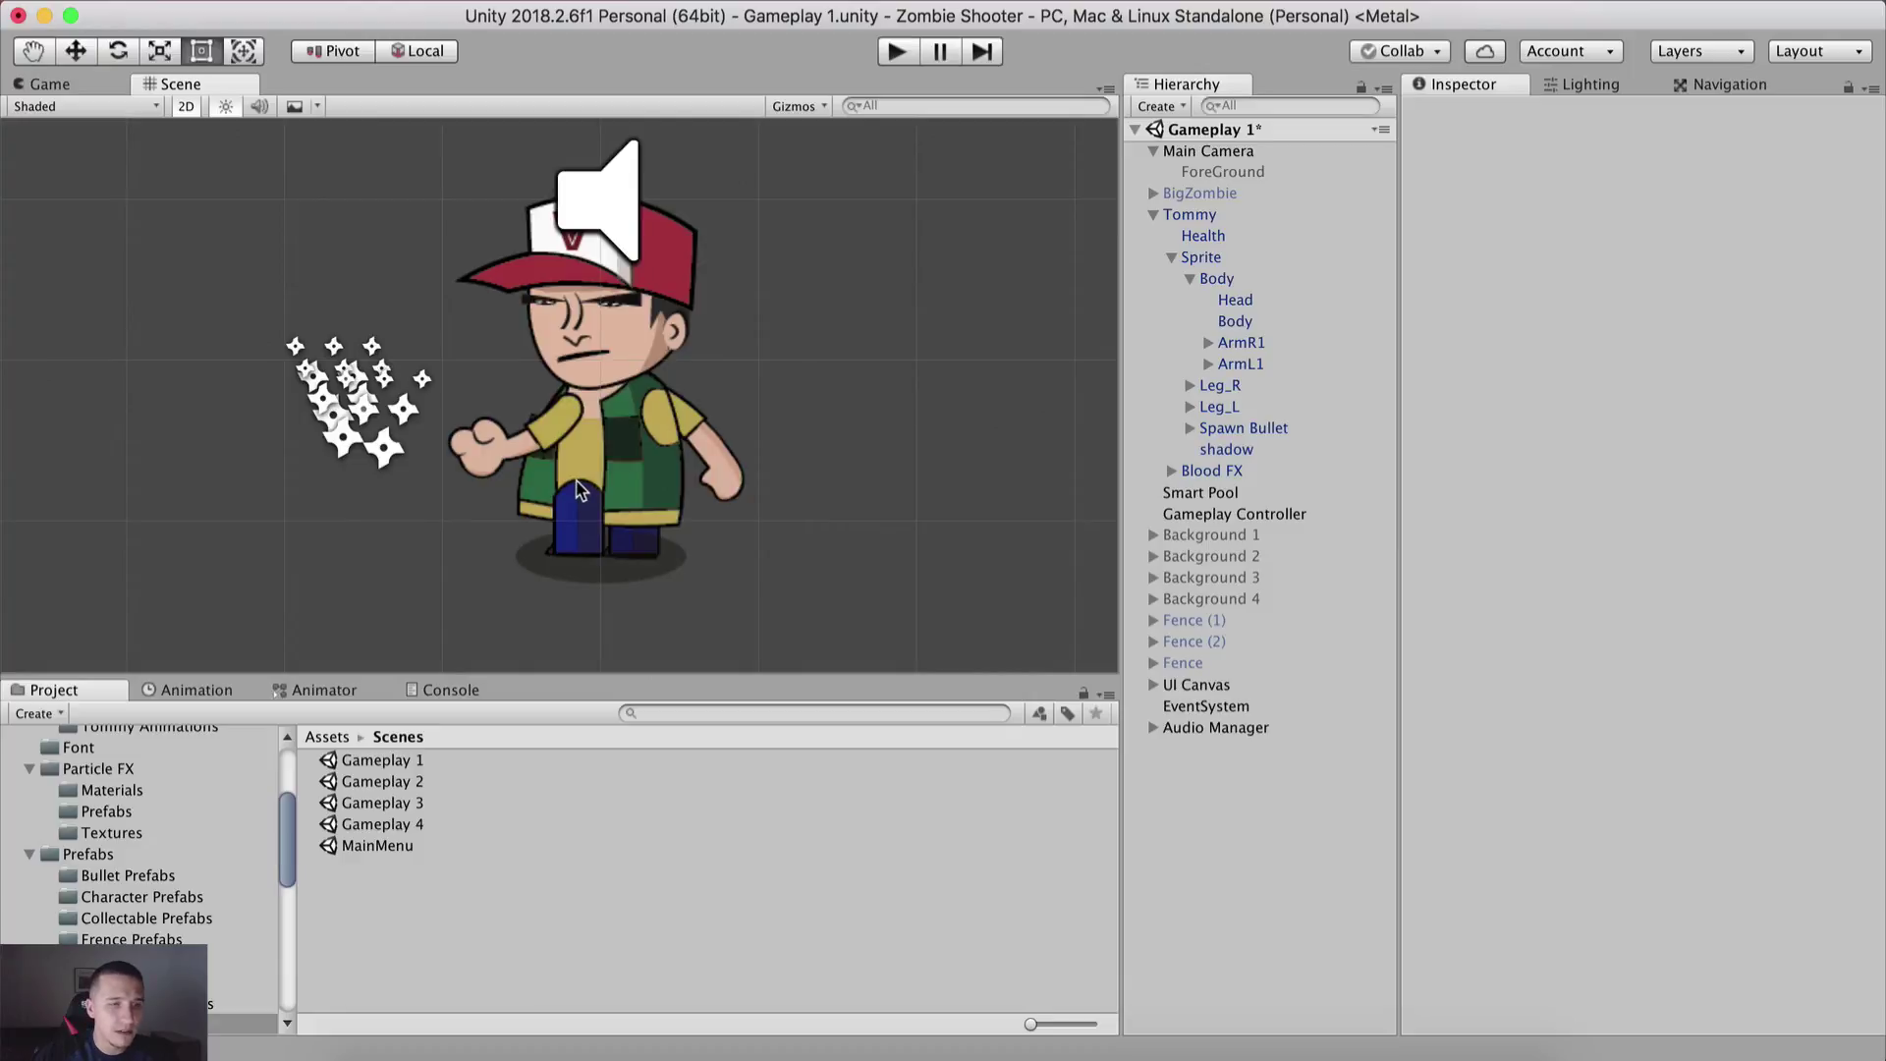
click(73, 85)
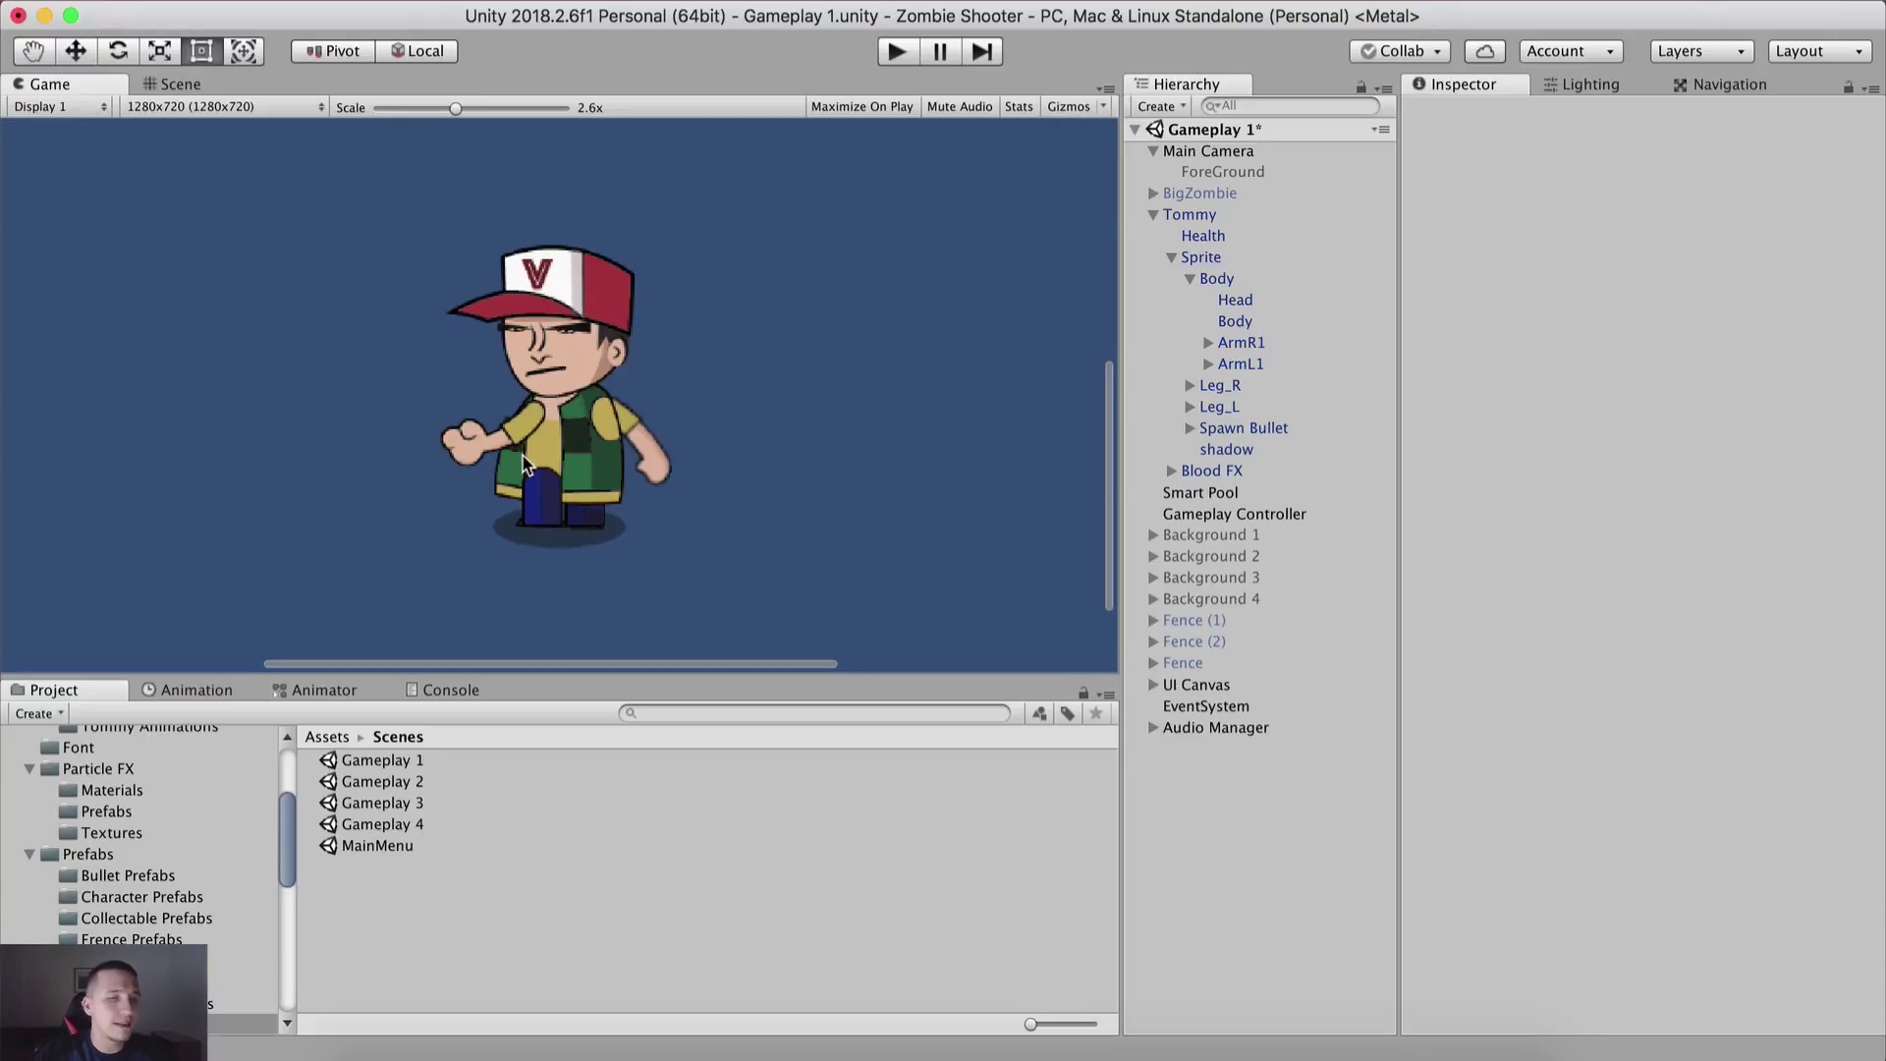
click(175, 83)
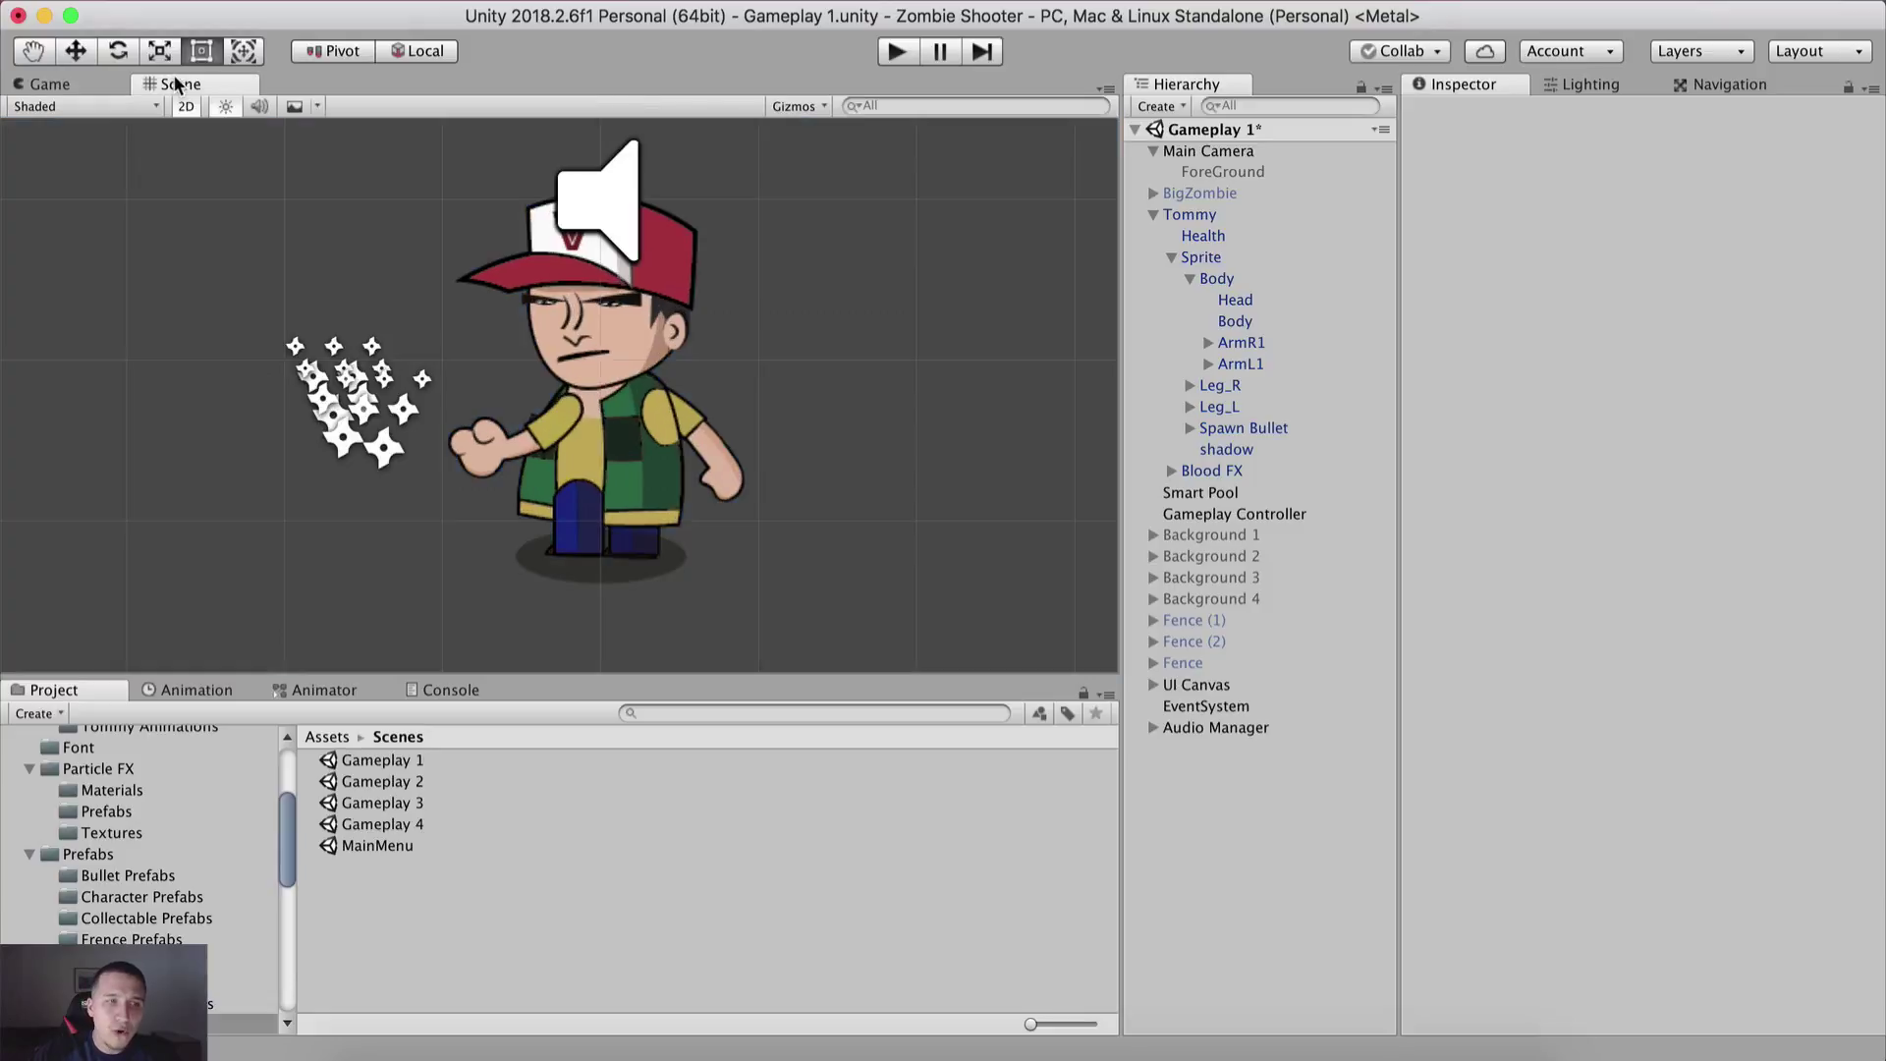
Step: Deactivate and reactivate Tommy's Head, Body and ArmL1 objects one after another to identify each part
click(1267, 282)
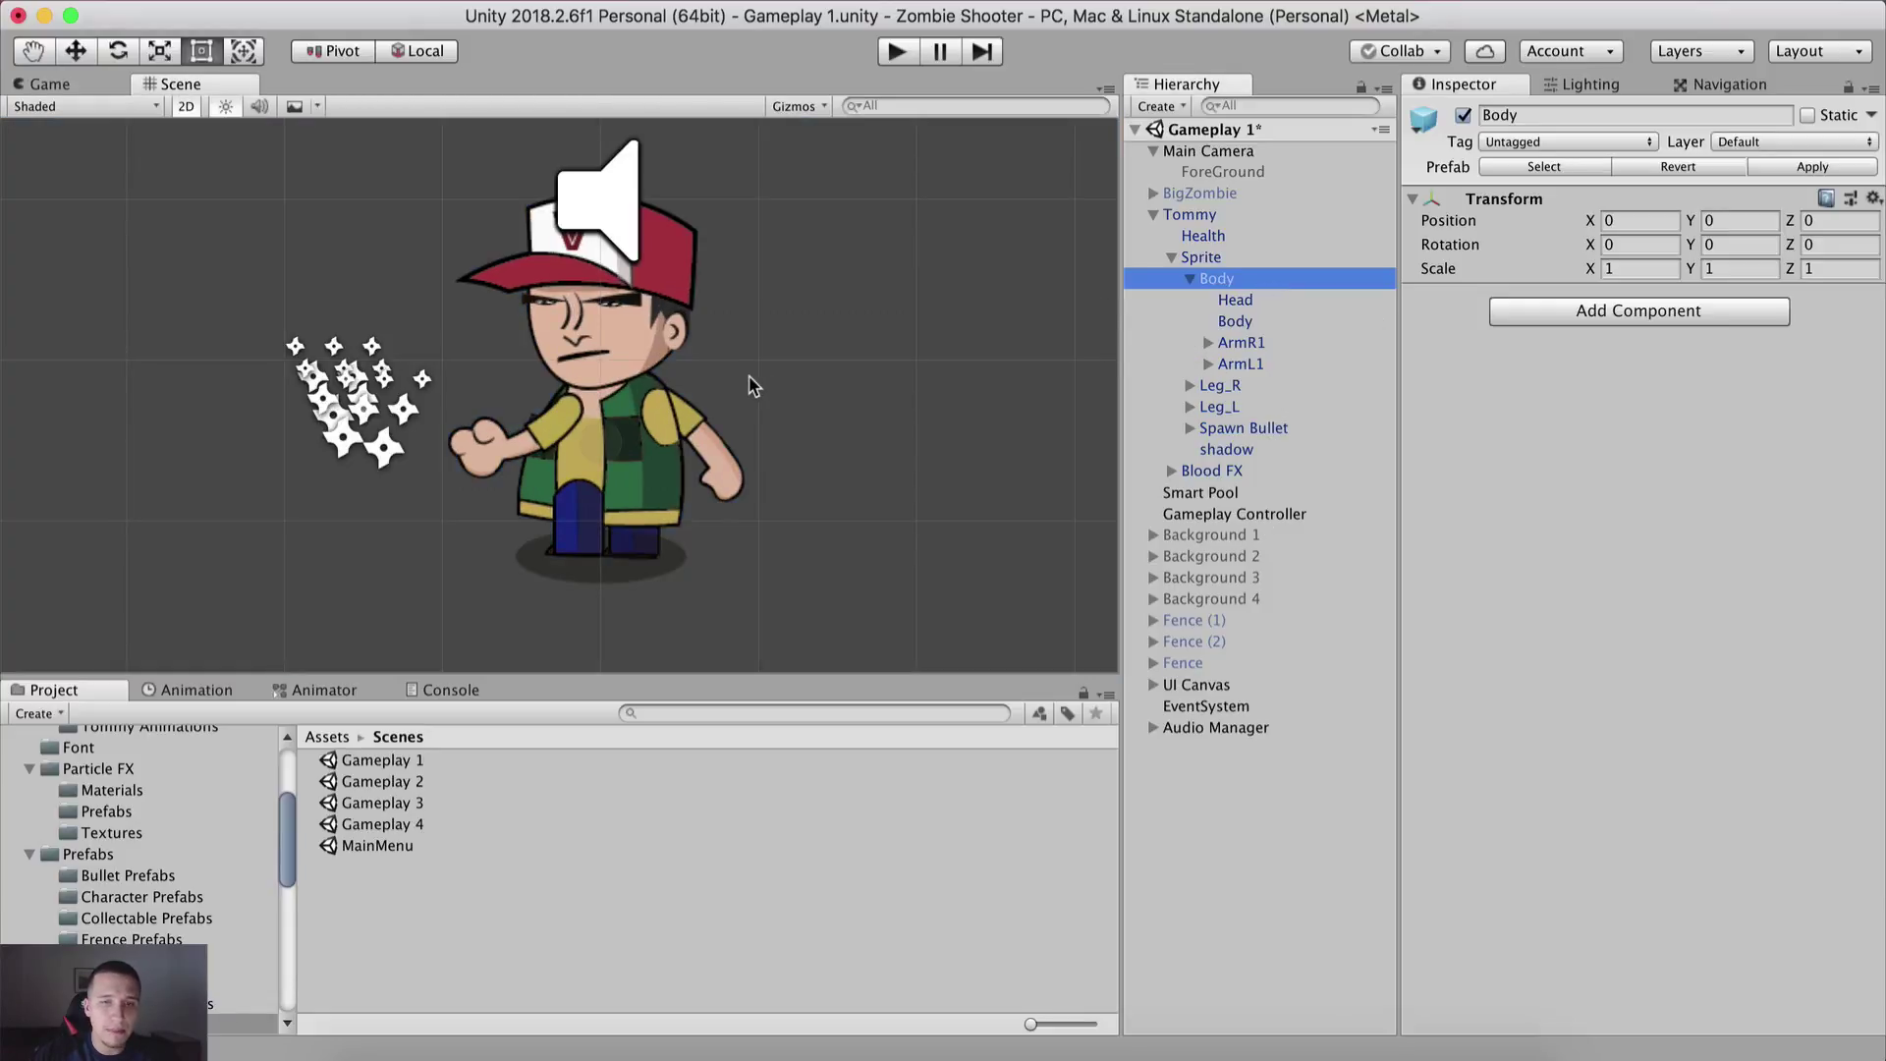
click(1235, 300)
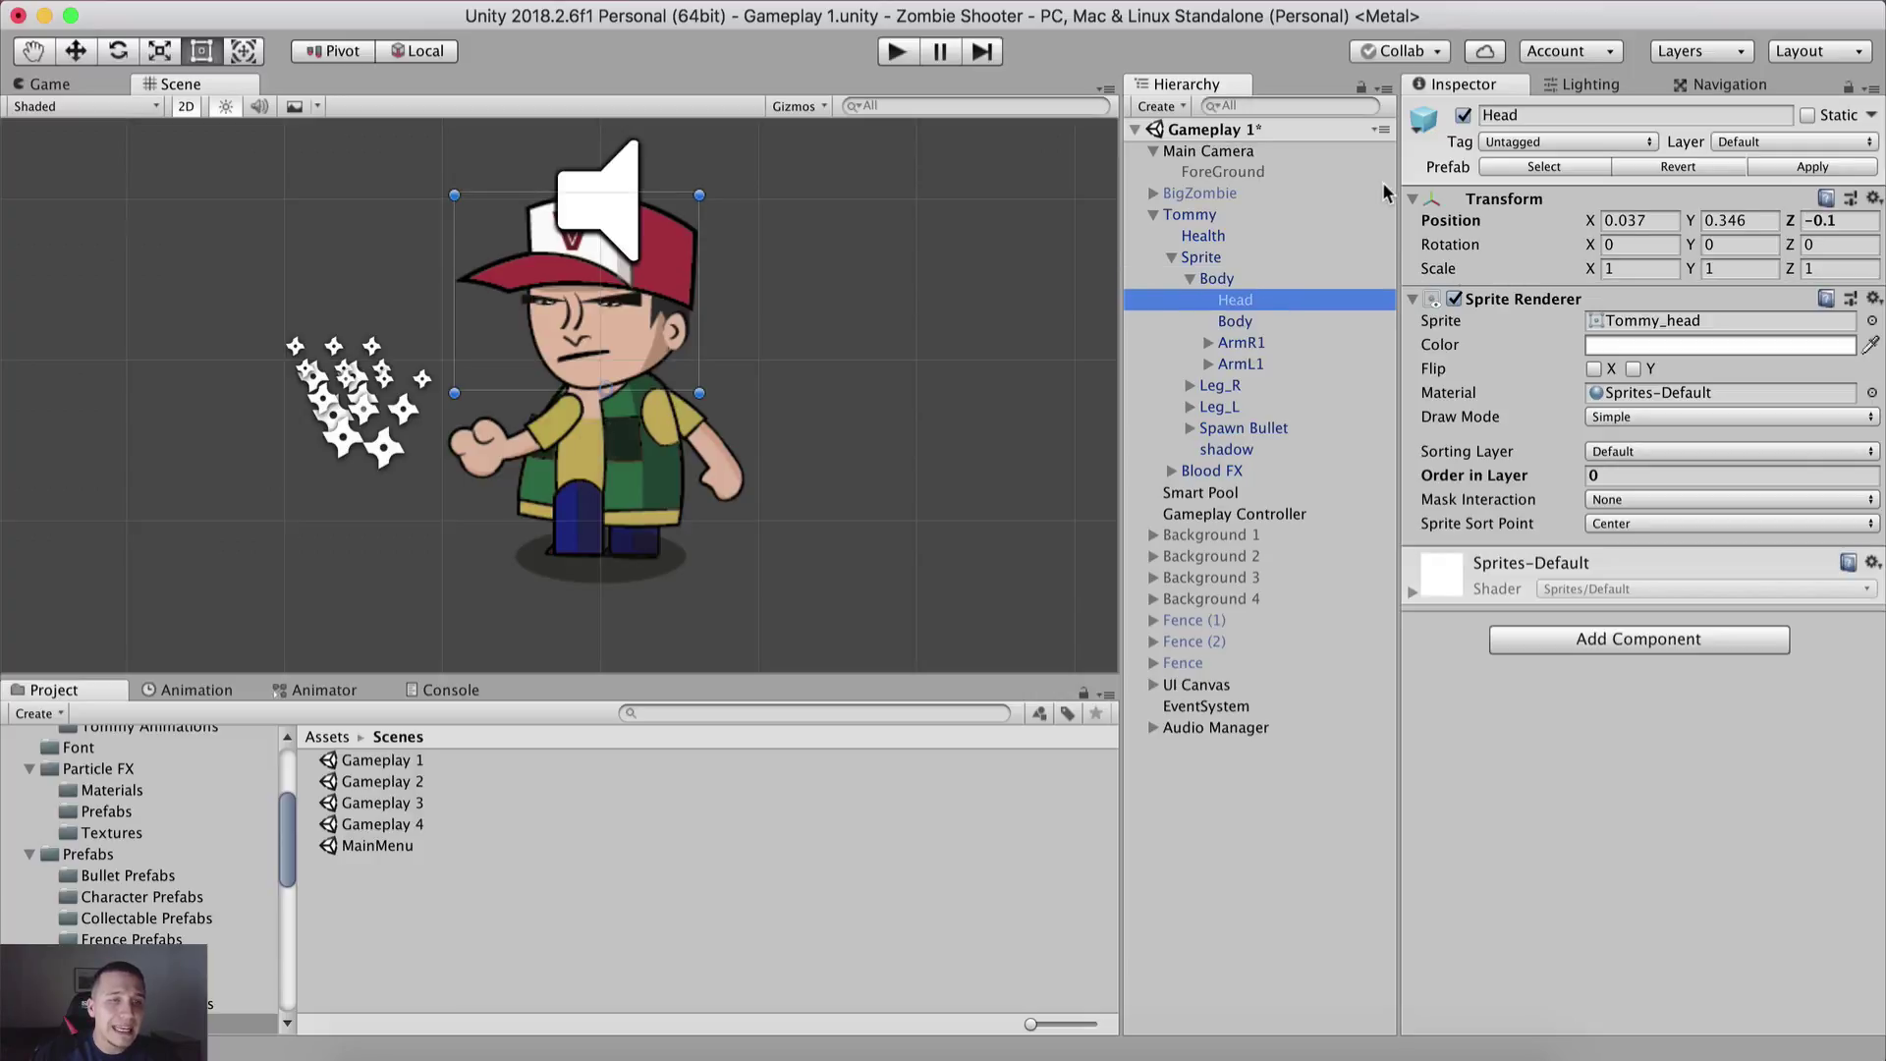
click(1464, 115)
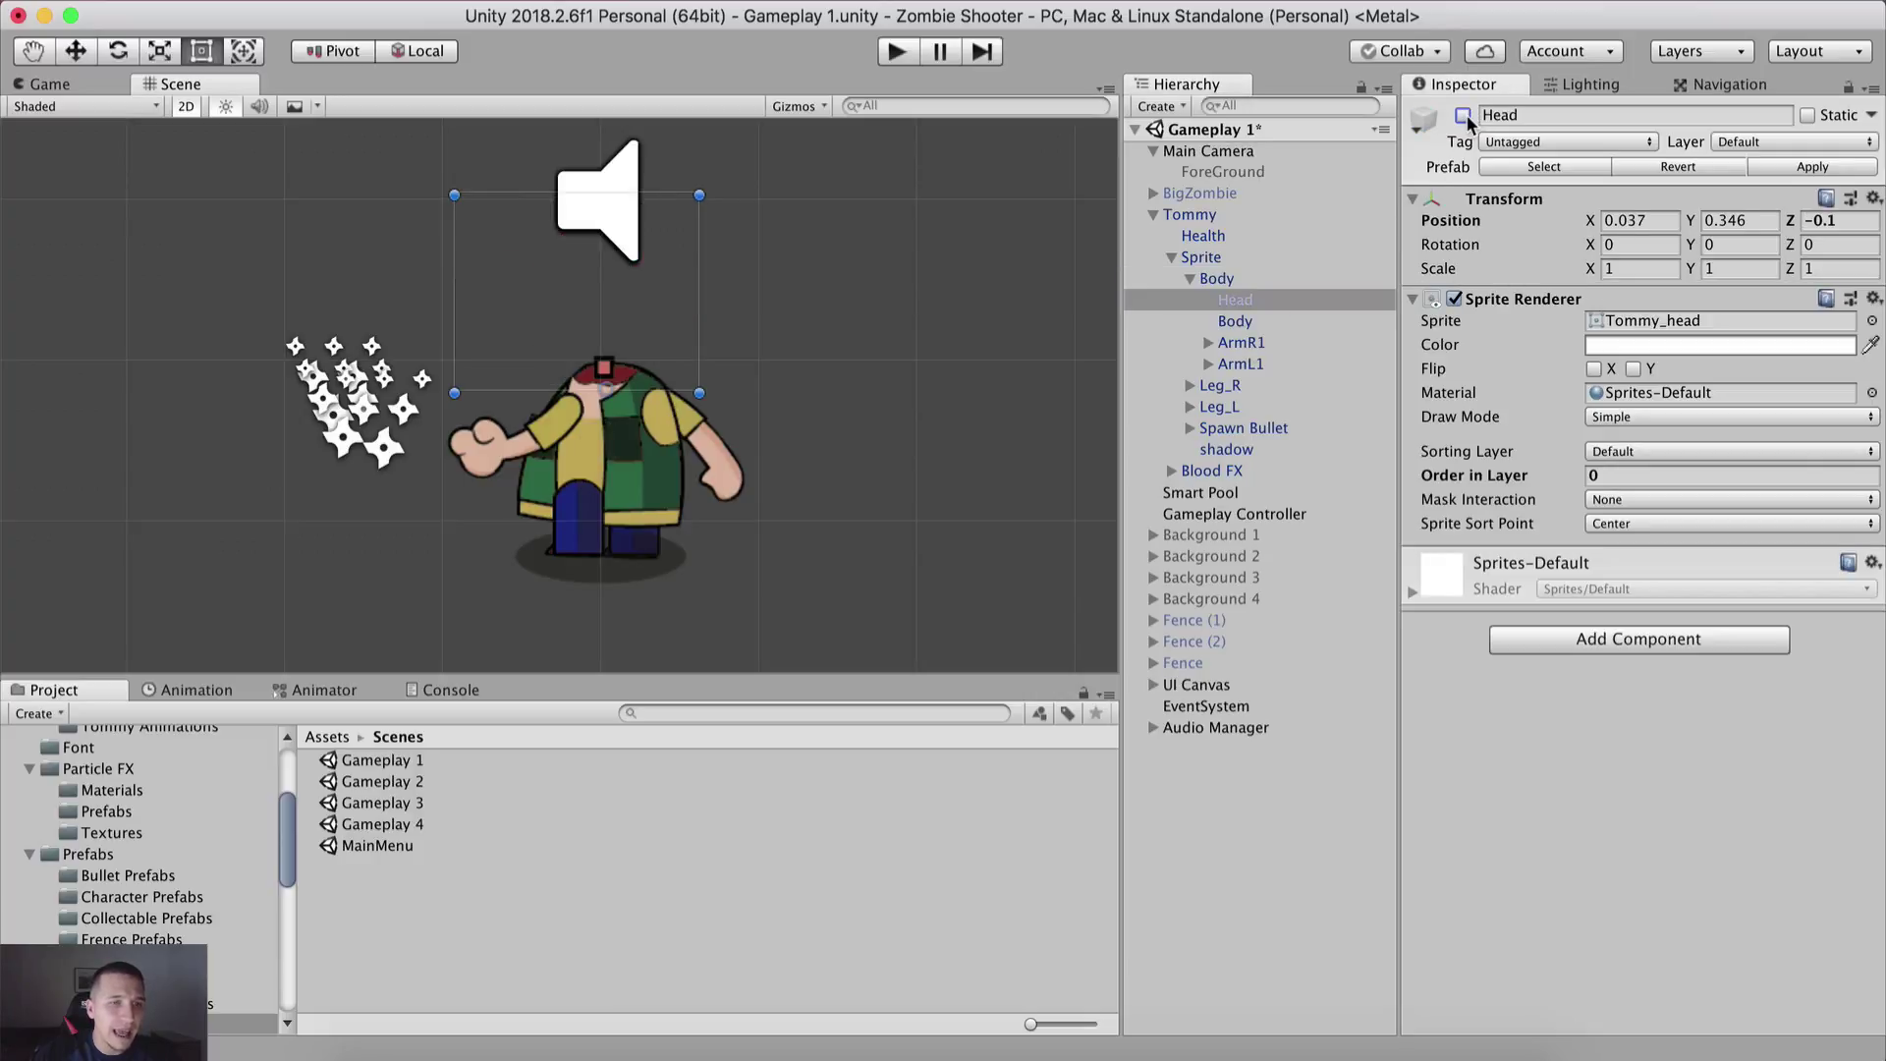
click(1464, 116)
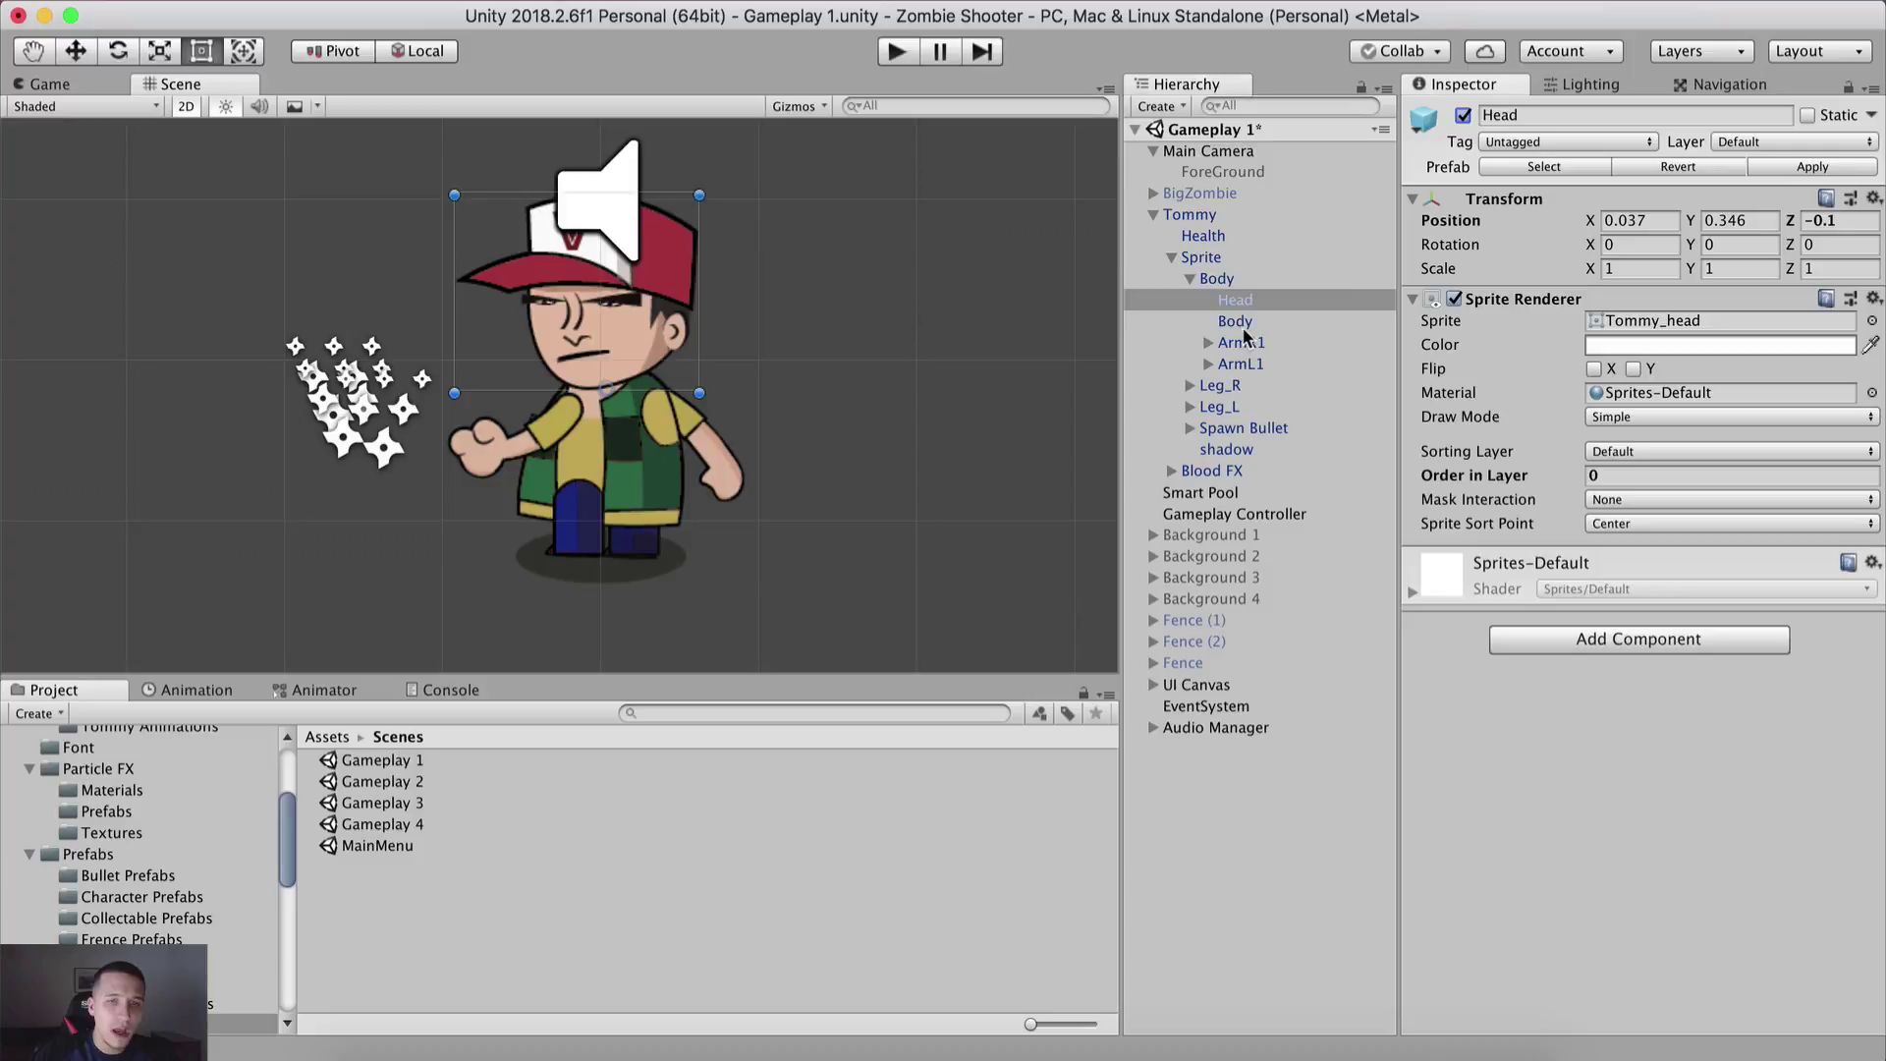
click(1242, 326)
click(1464, 116)
click(1464, 116)
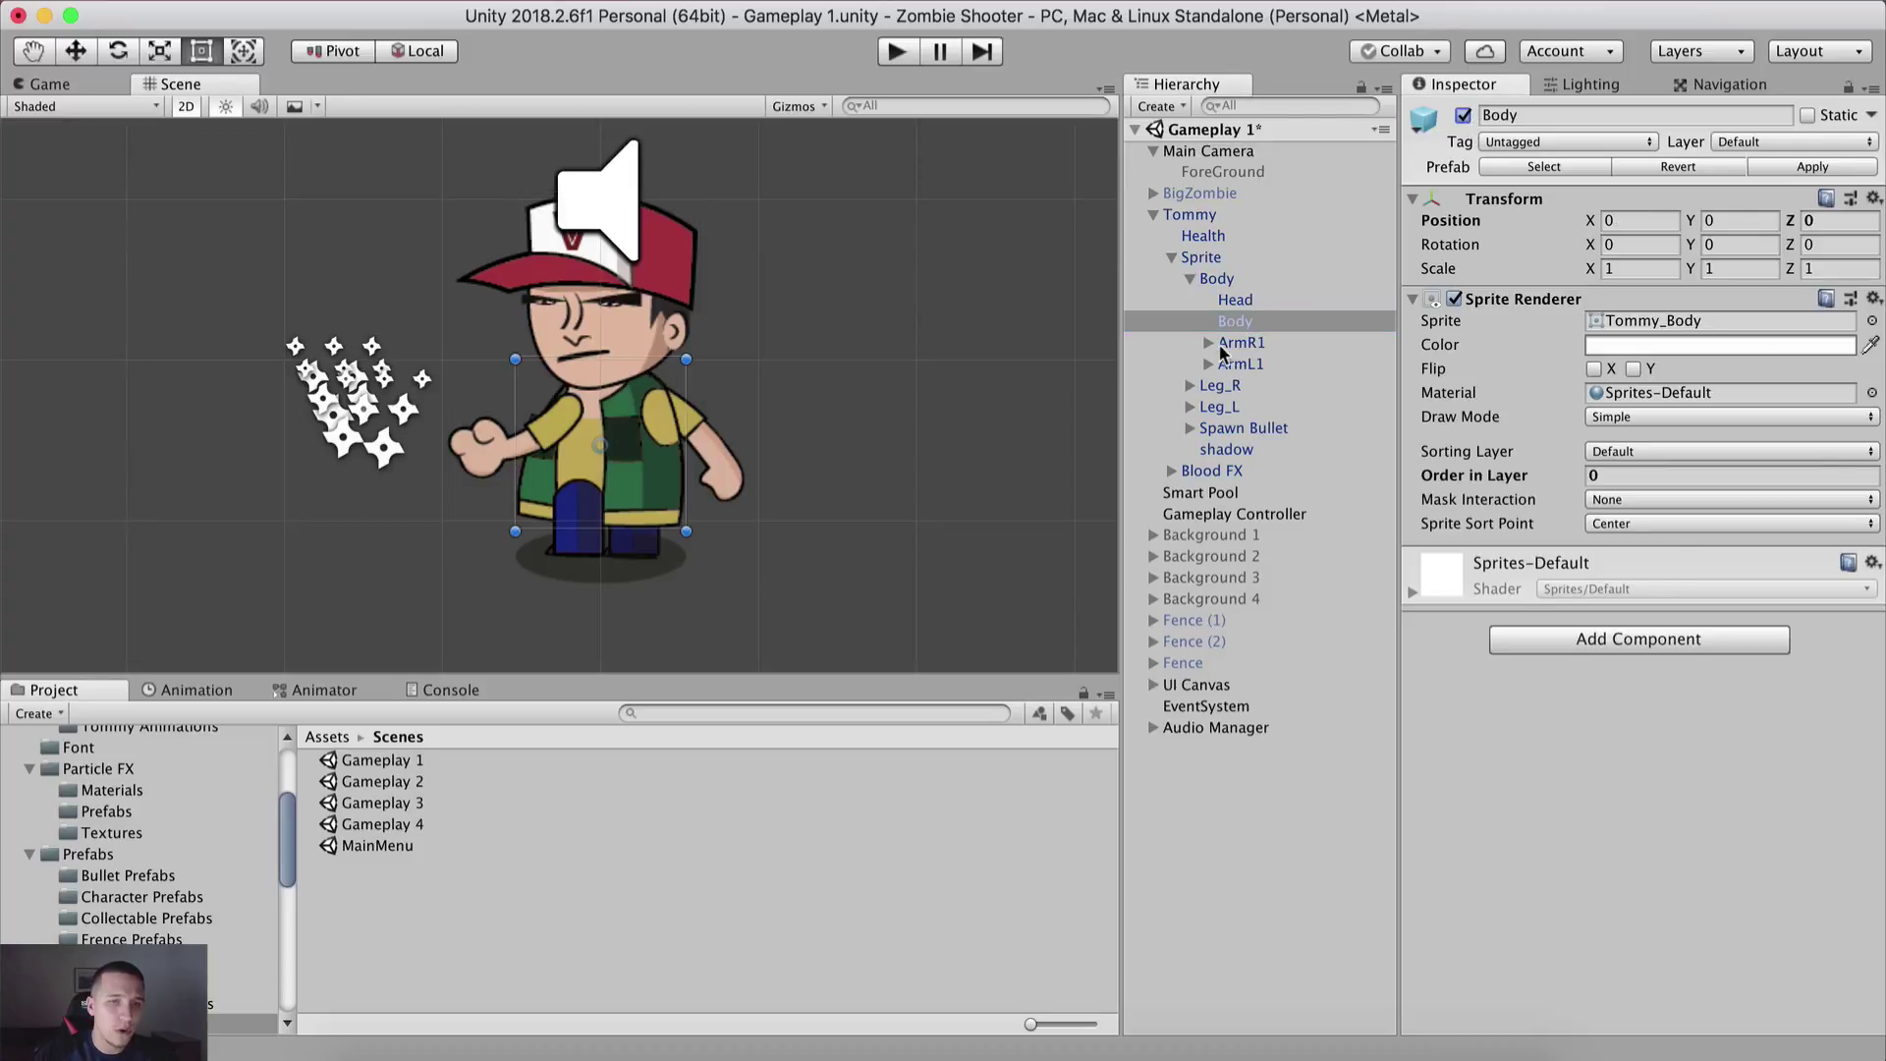
click(1237, 364)
click(1465, 116)
click(1465, 116)
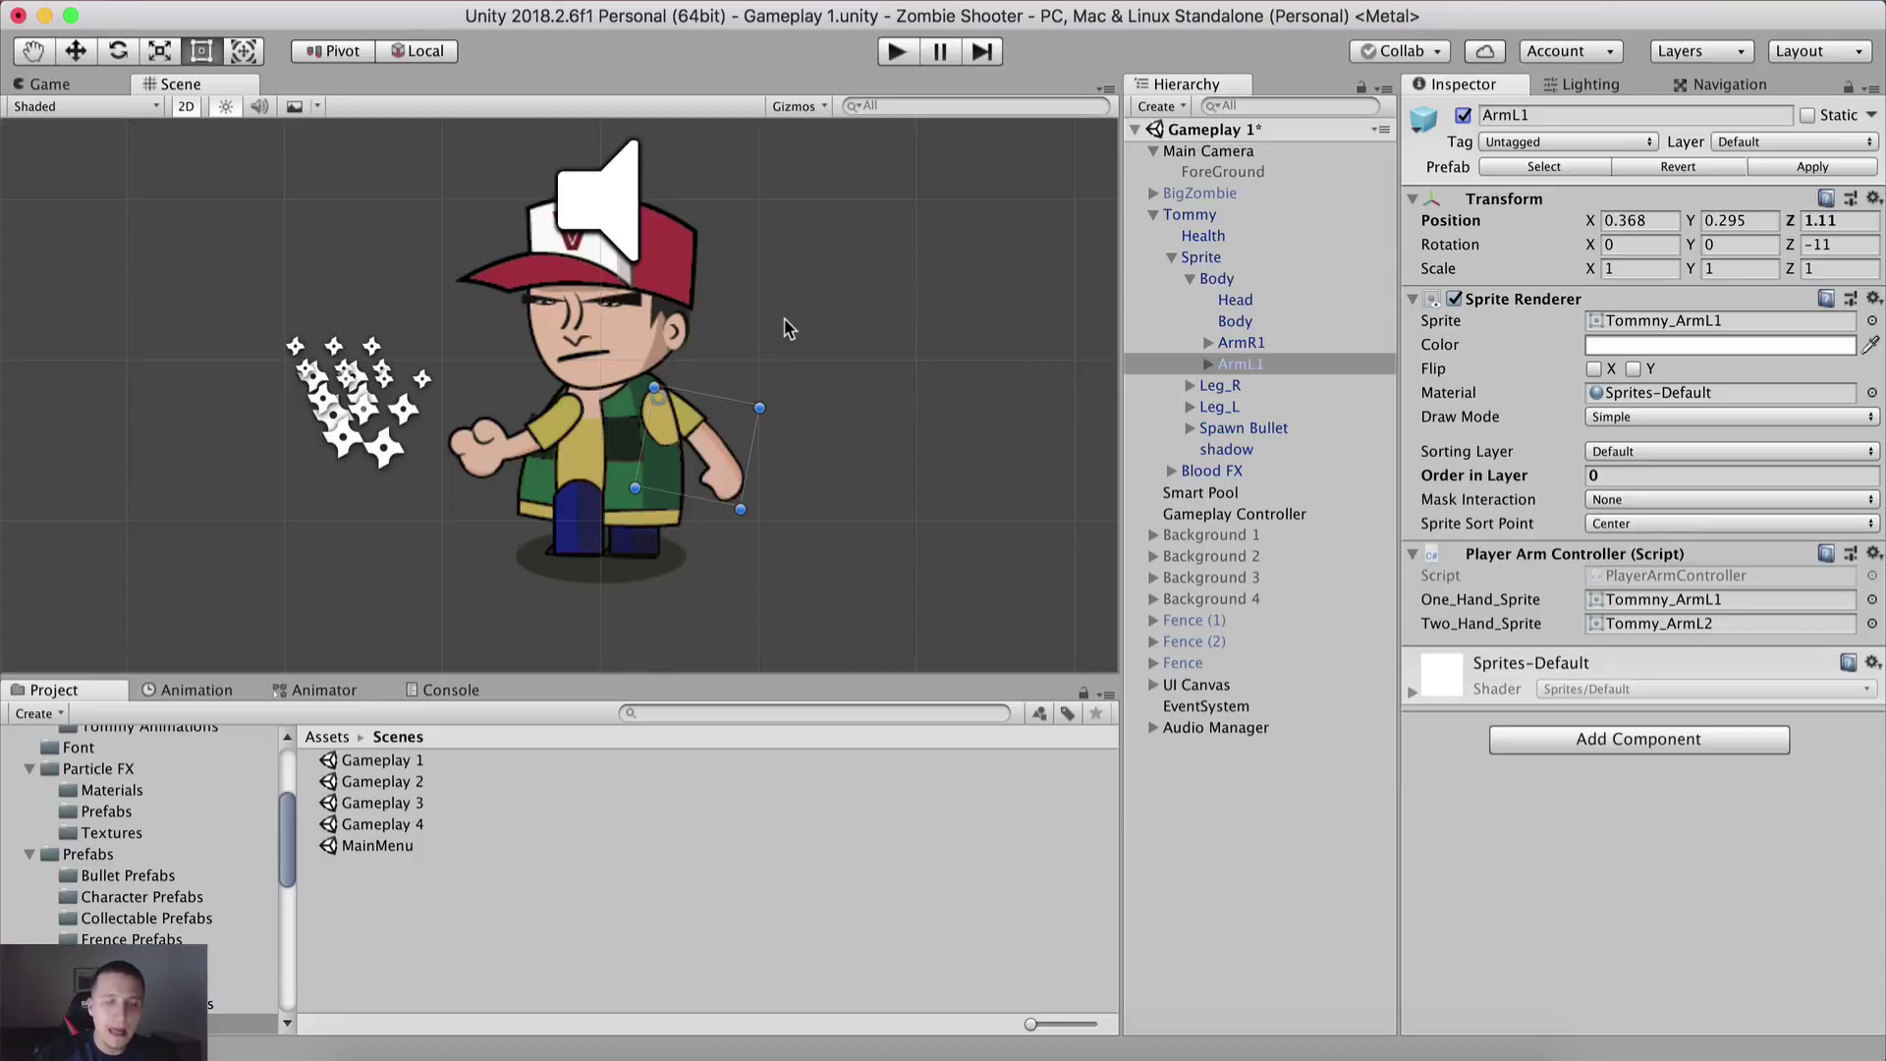
Step: Switch the scene to 3D and examine from the side how Tommy's body parts are spaced in depth
click(187, 106)
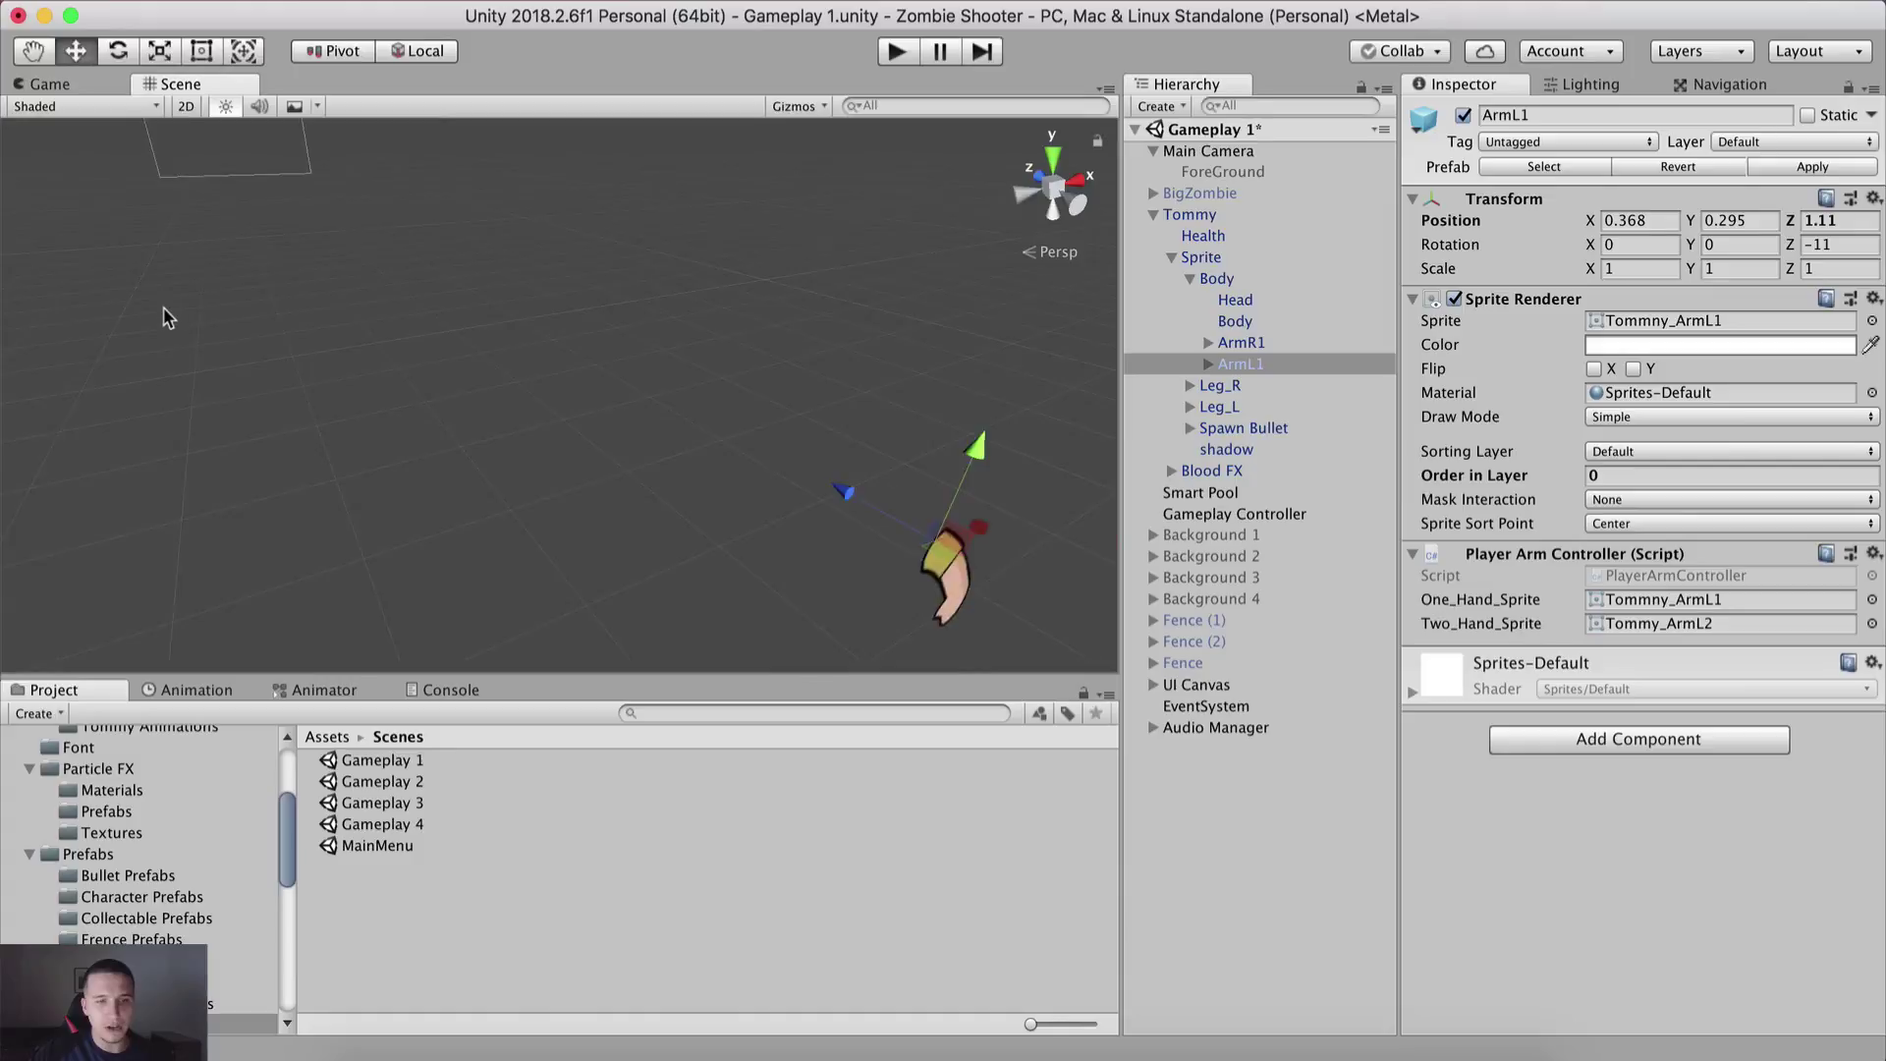
right_drag(356, 395, 476, 458)
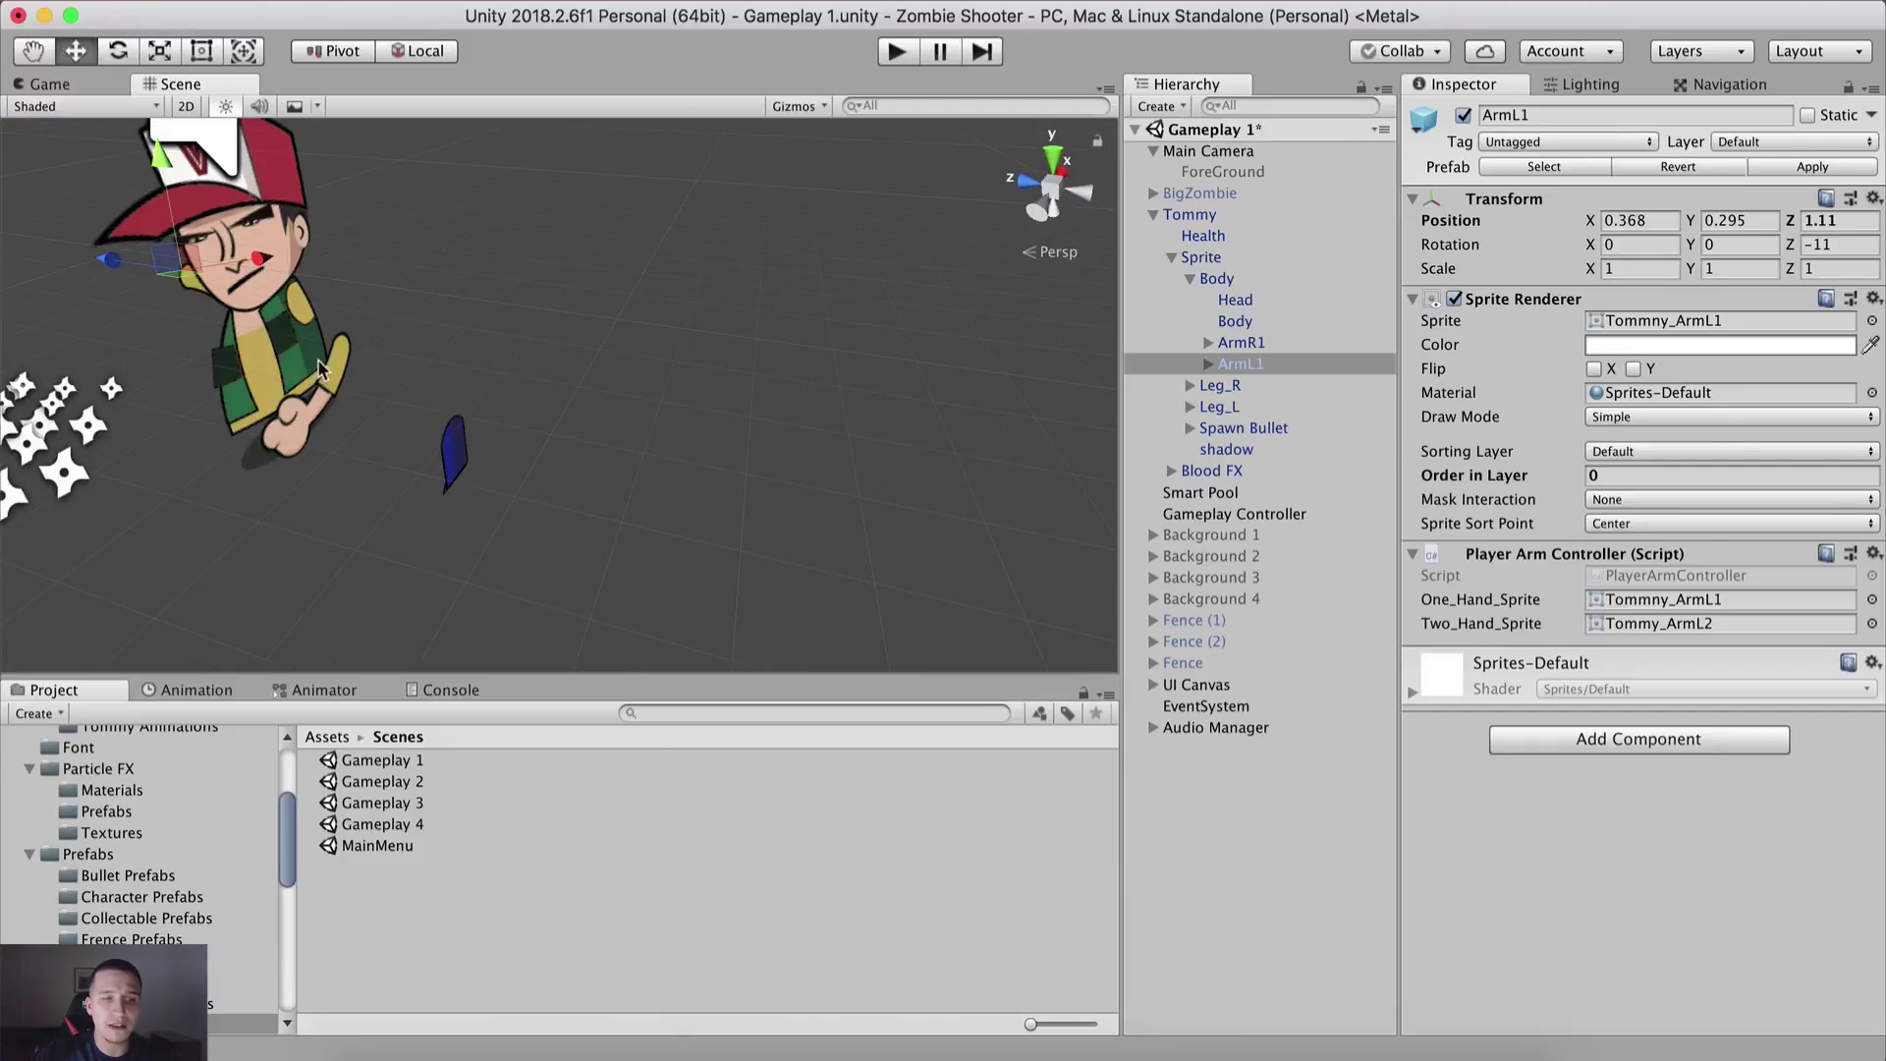
scroll(393, 413, up, 5)
scroll(439, 357, down, 3)
click(438, 373)
alt+drag(491, 393, 786, 420)
click(466, 319)
alt+drag(520, 392, 79, 437)
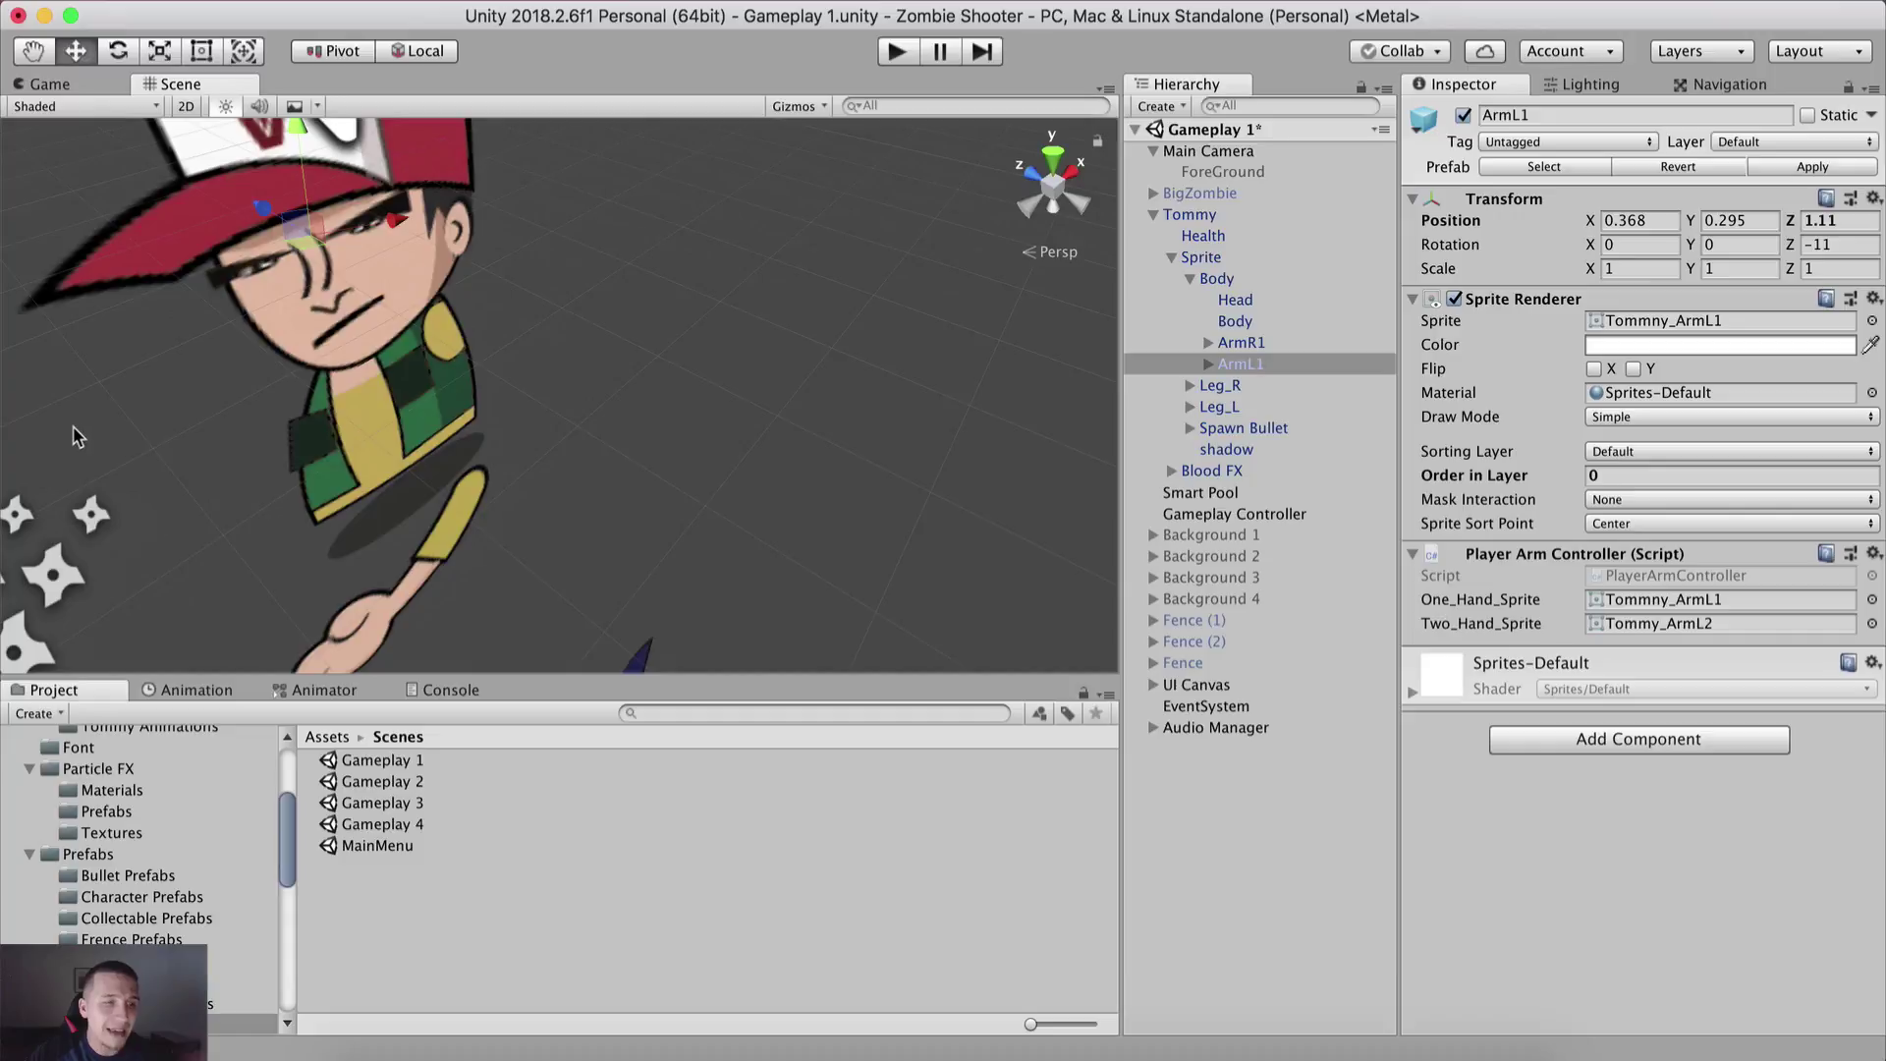
alt+drag(315, 427, 861, 526)
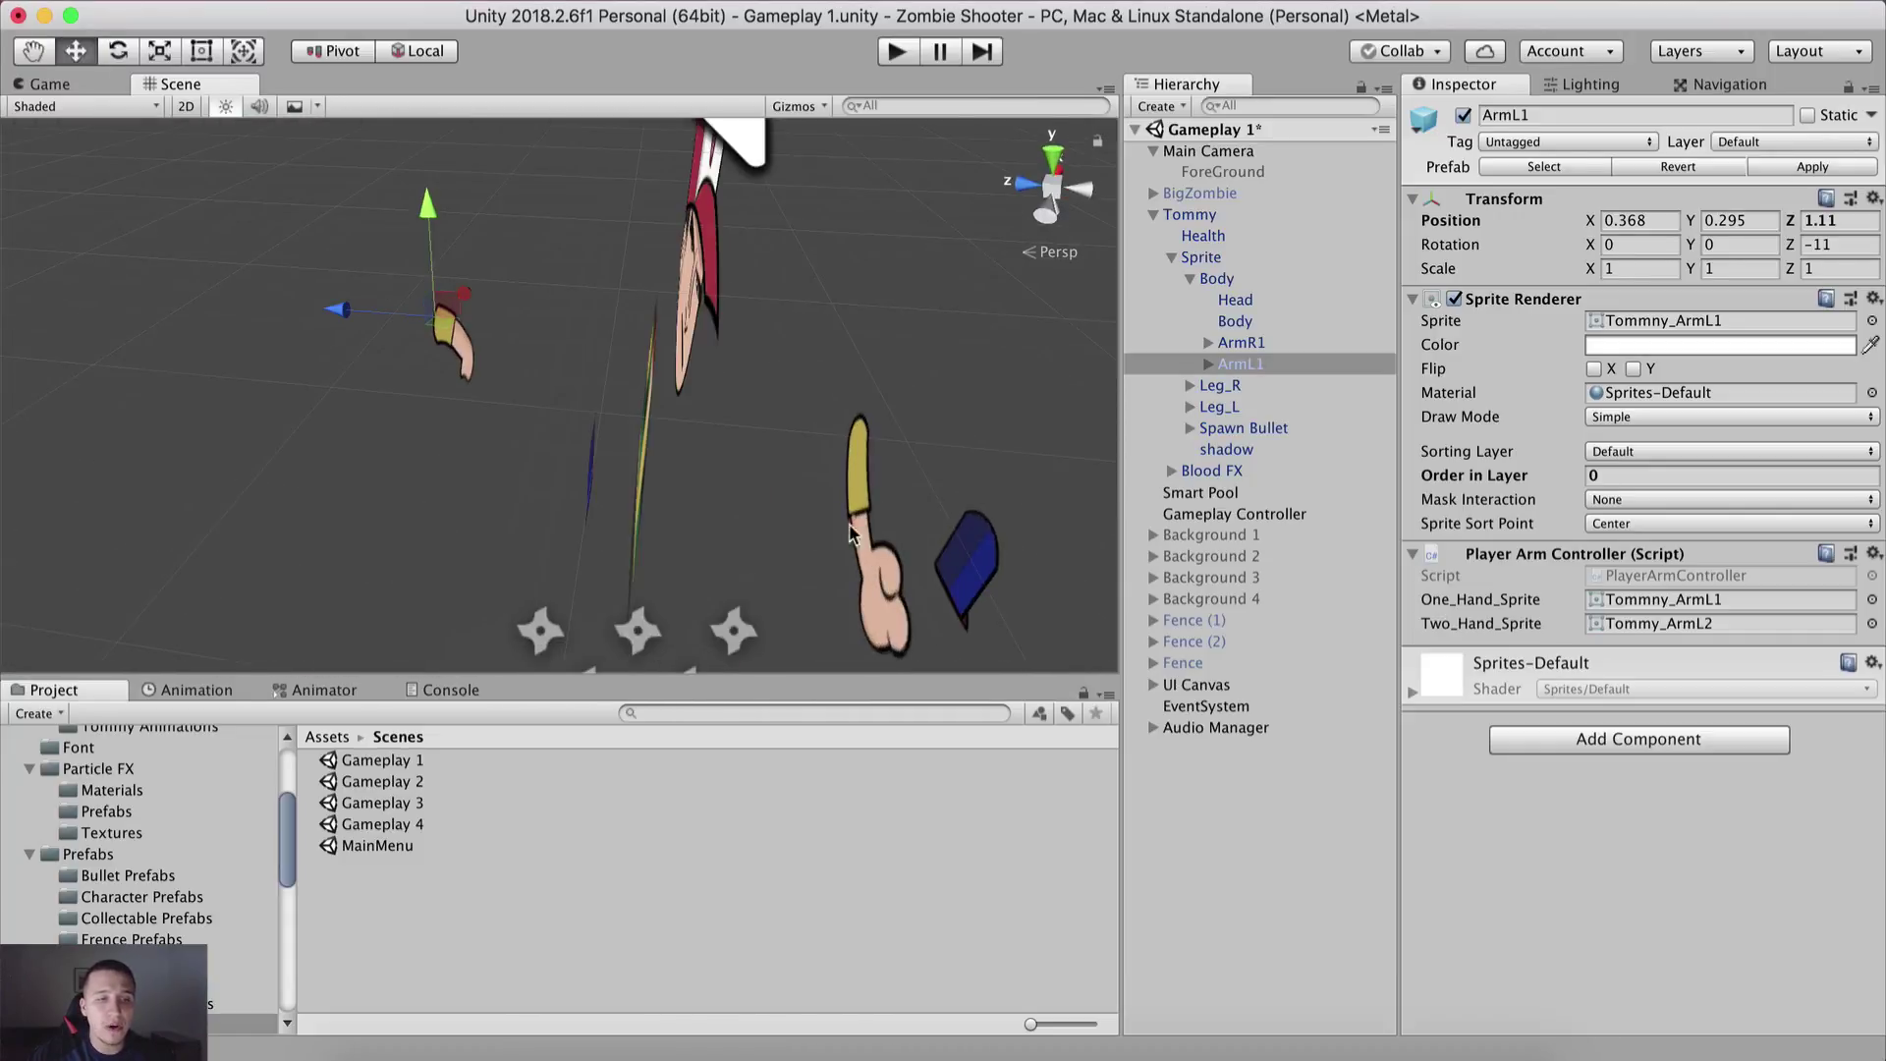
click(597, 475)
click(597, 476)
alt+drag(596, 475, 534, 454)
middle_drag(678, 480, 749, 493)
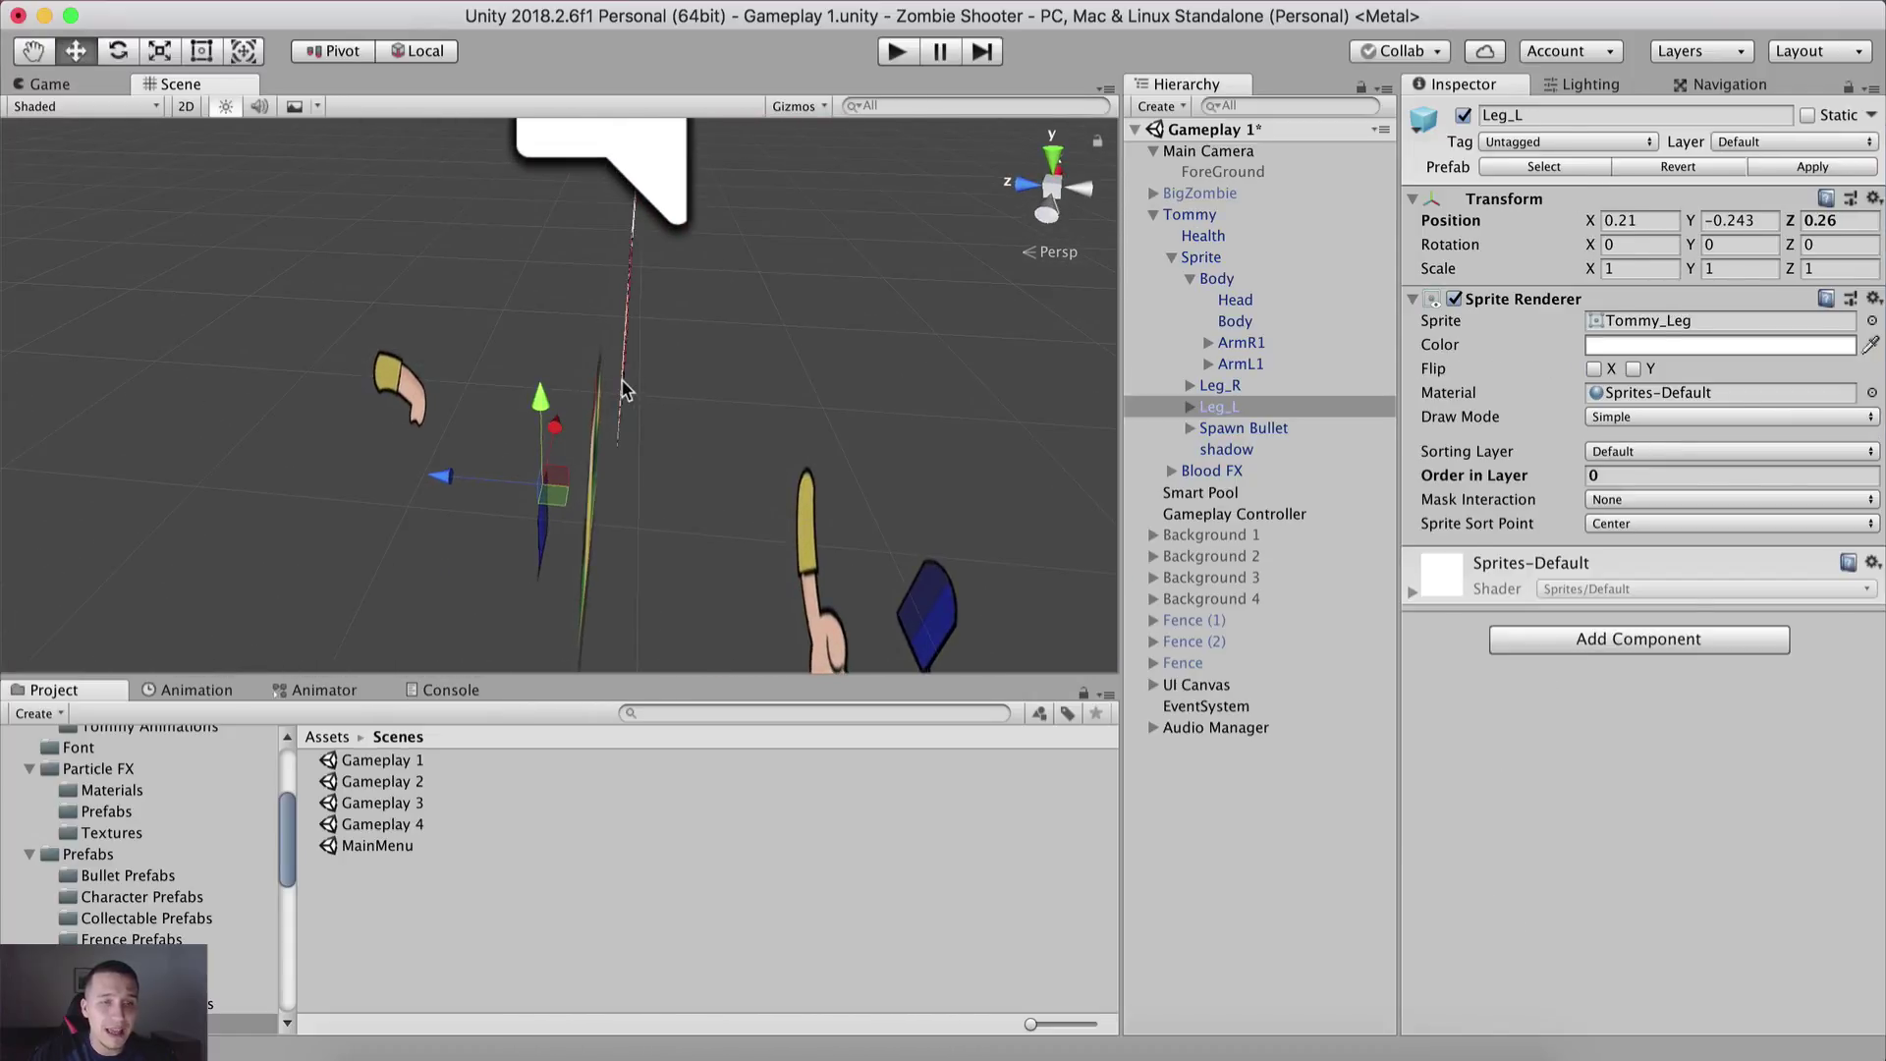
click(592, 394)
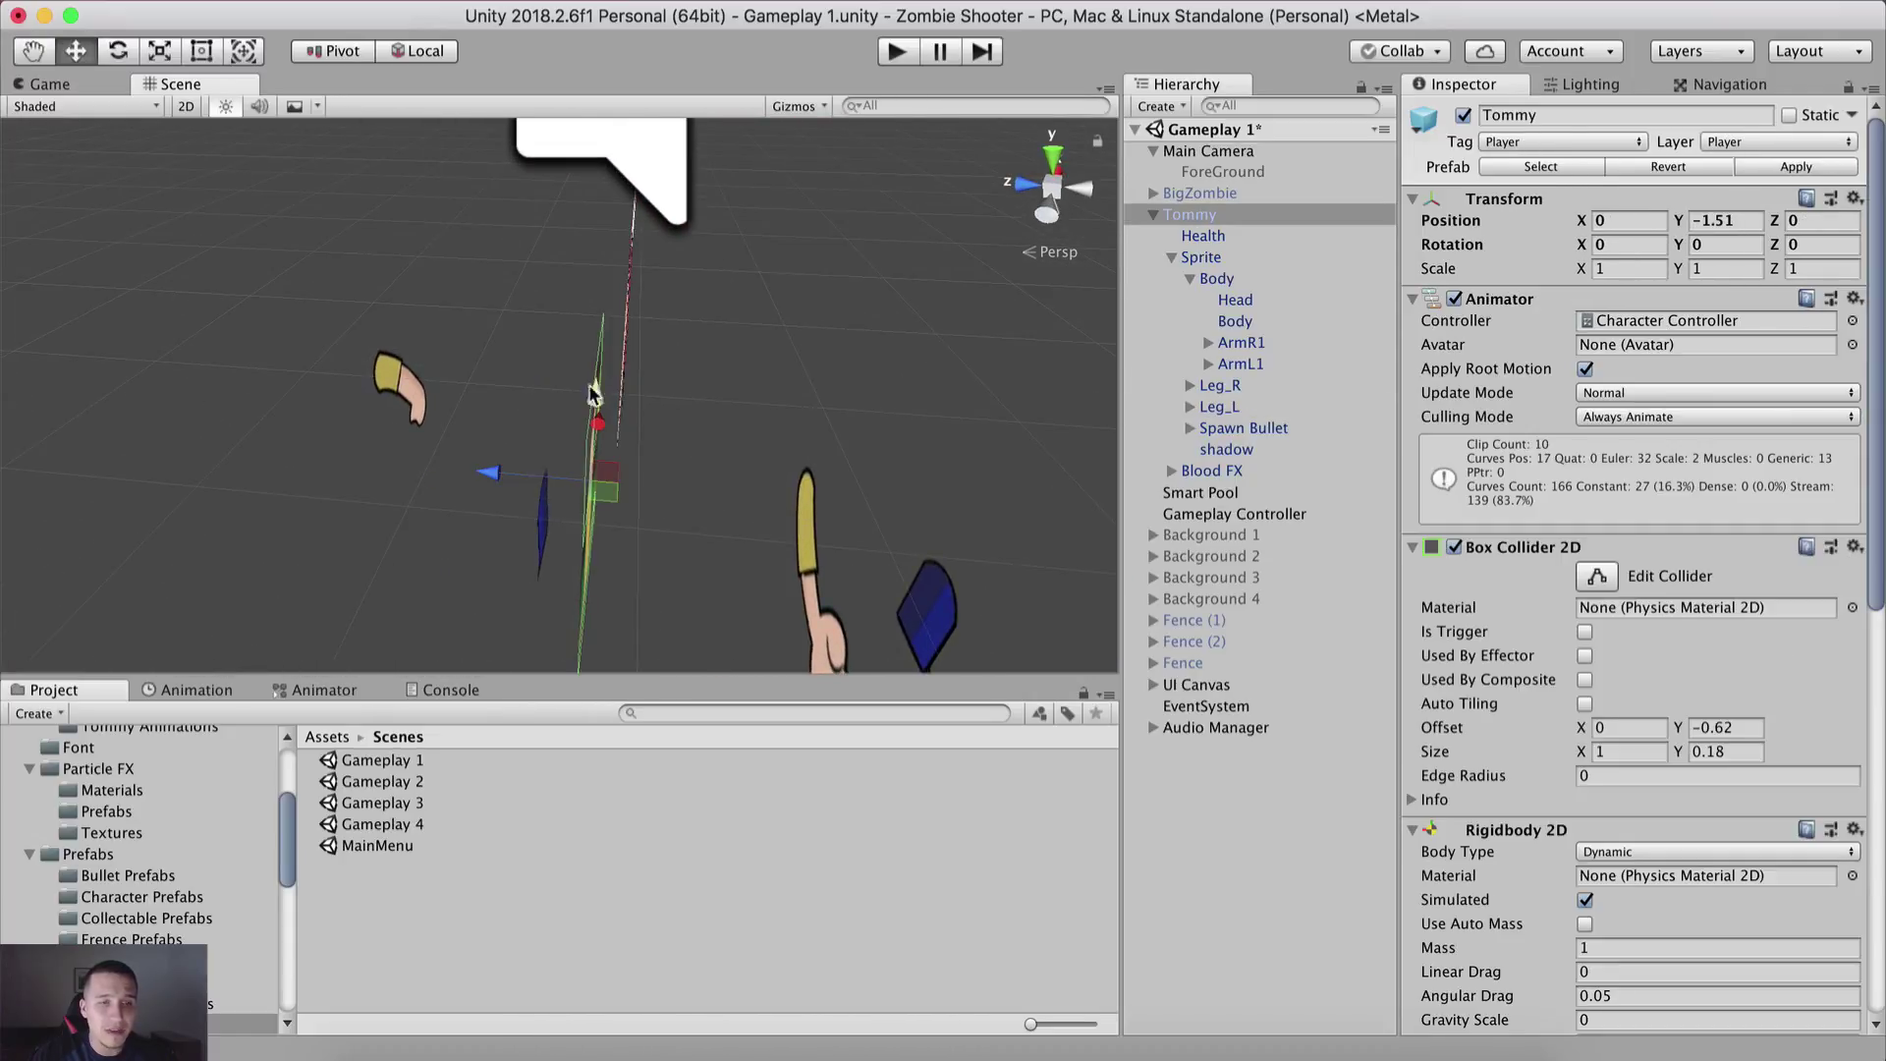
Step: Try moving the Body and Head sprites along the Z axis, undoing each move
click(1245, 322)
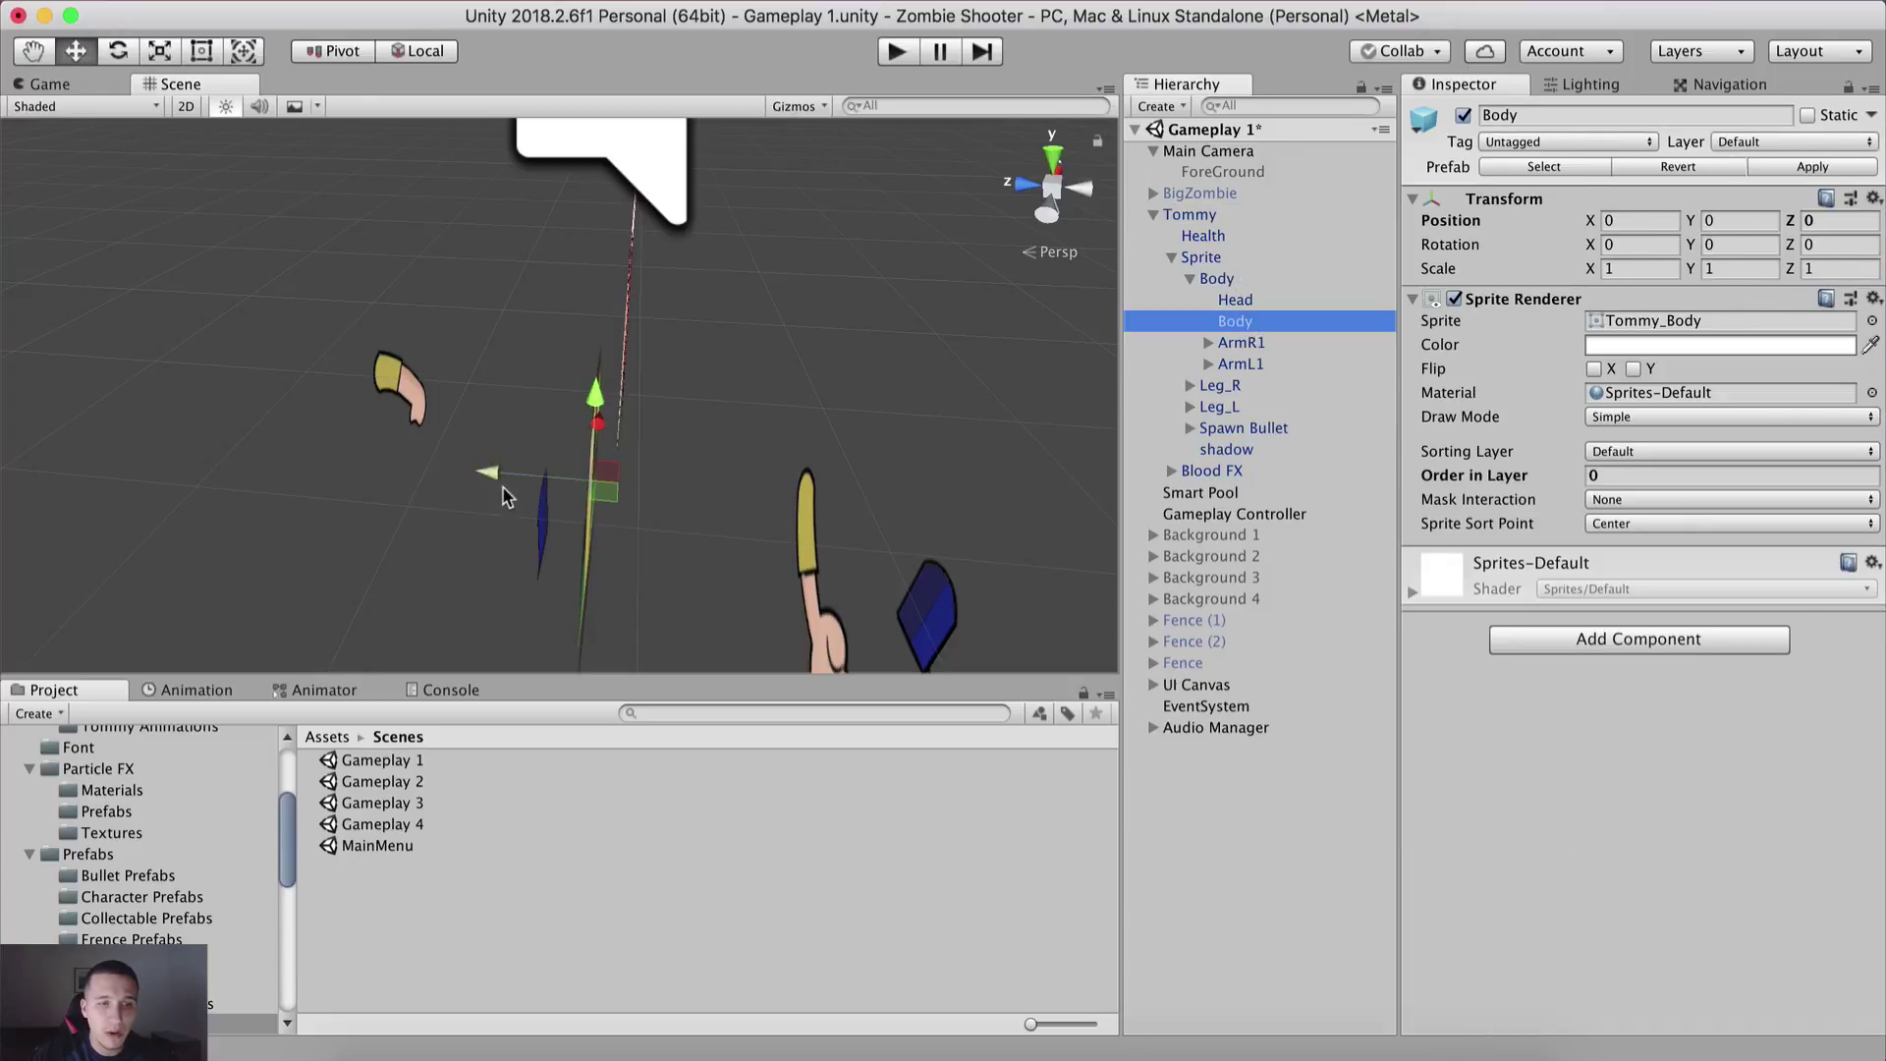
drag(492, 474, 557, 481)
key(super+z)
click(1246, 321)
middle_drag(845, 429, 718, 442)
click(1238, 301)
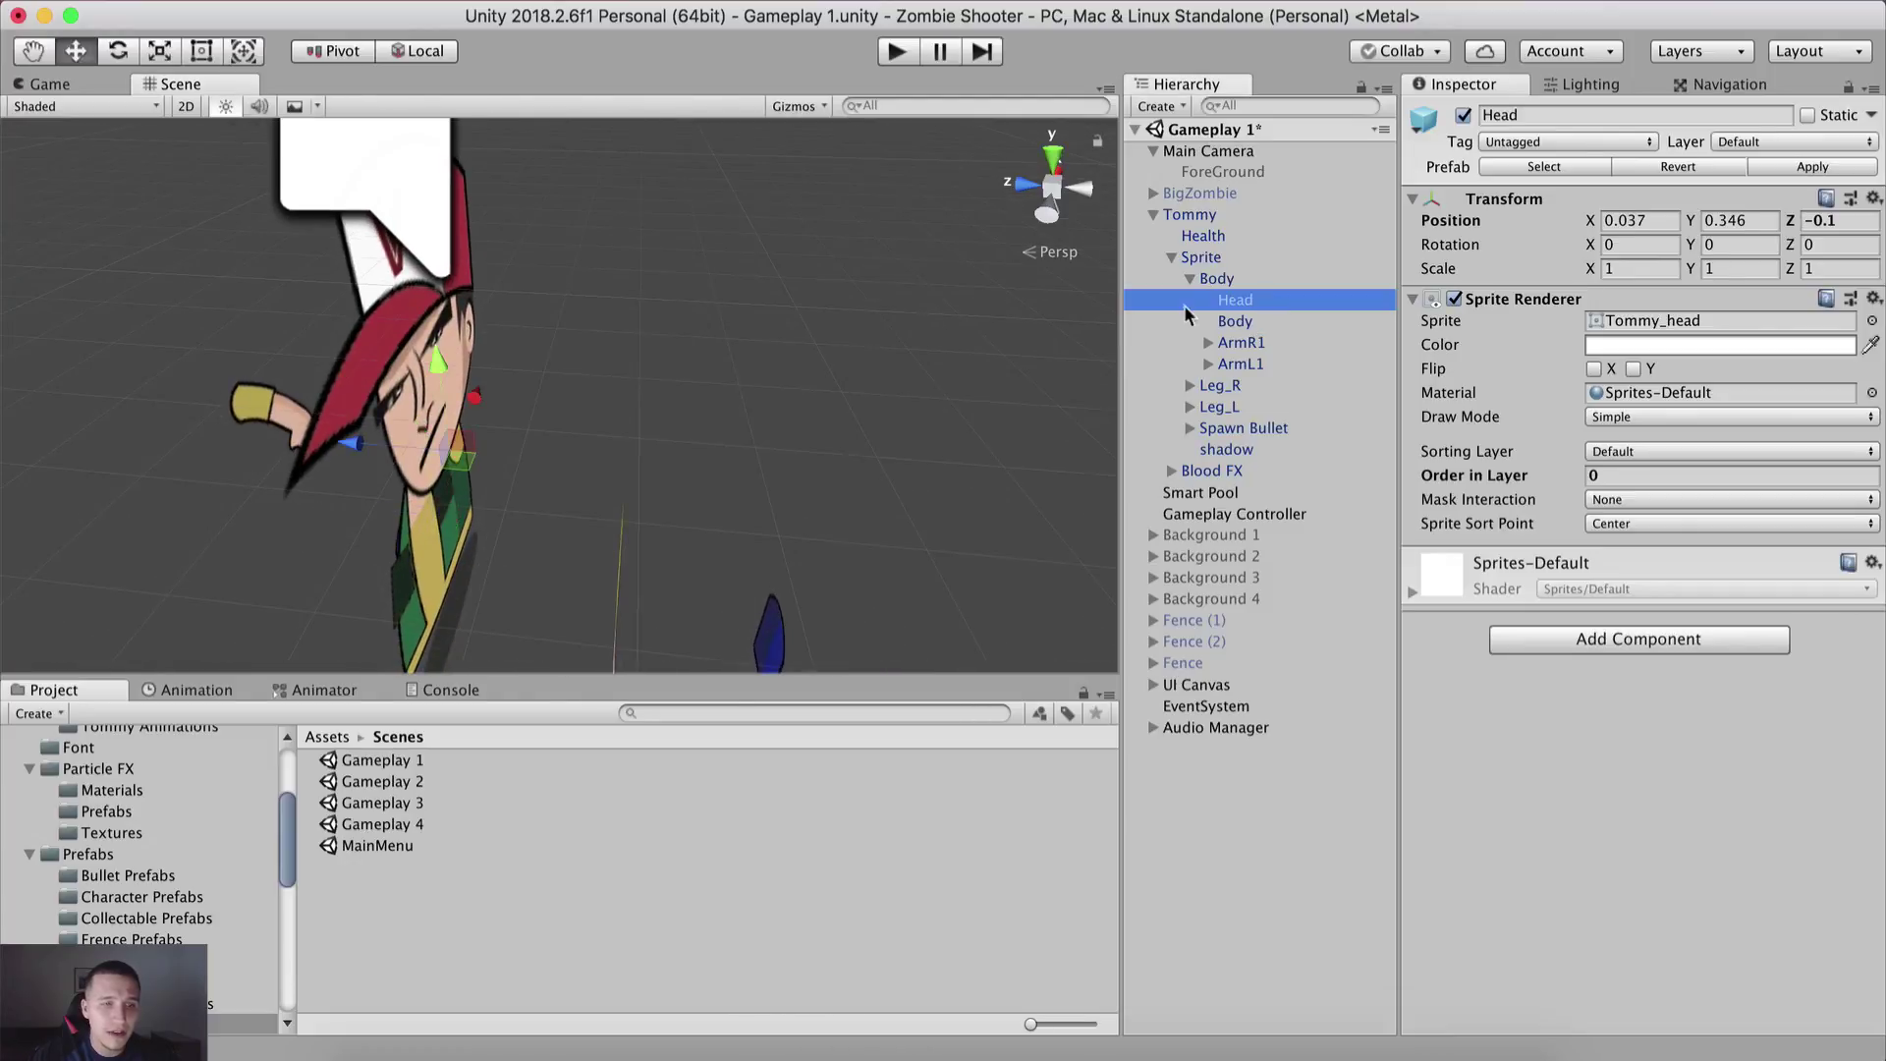
drag(393, 442, 224, 487)
key(super+z)
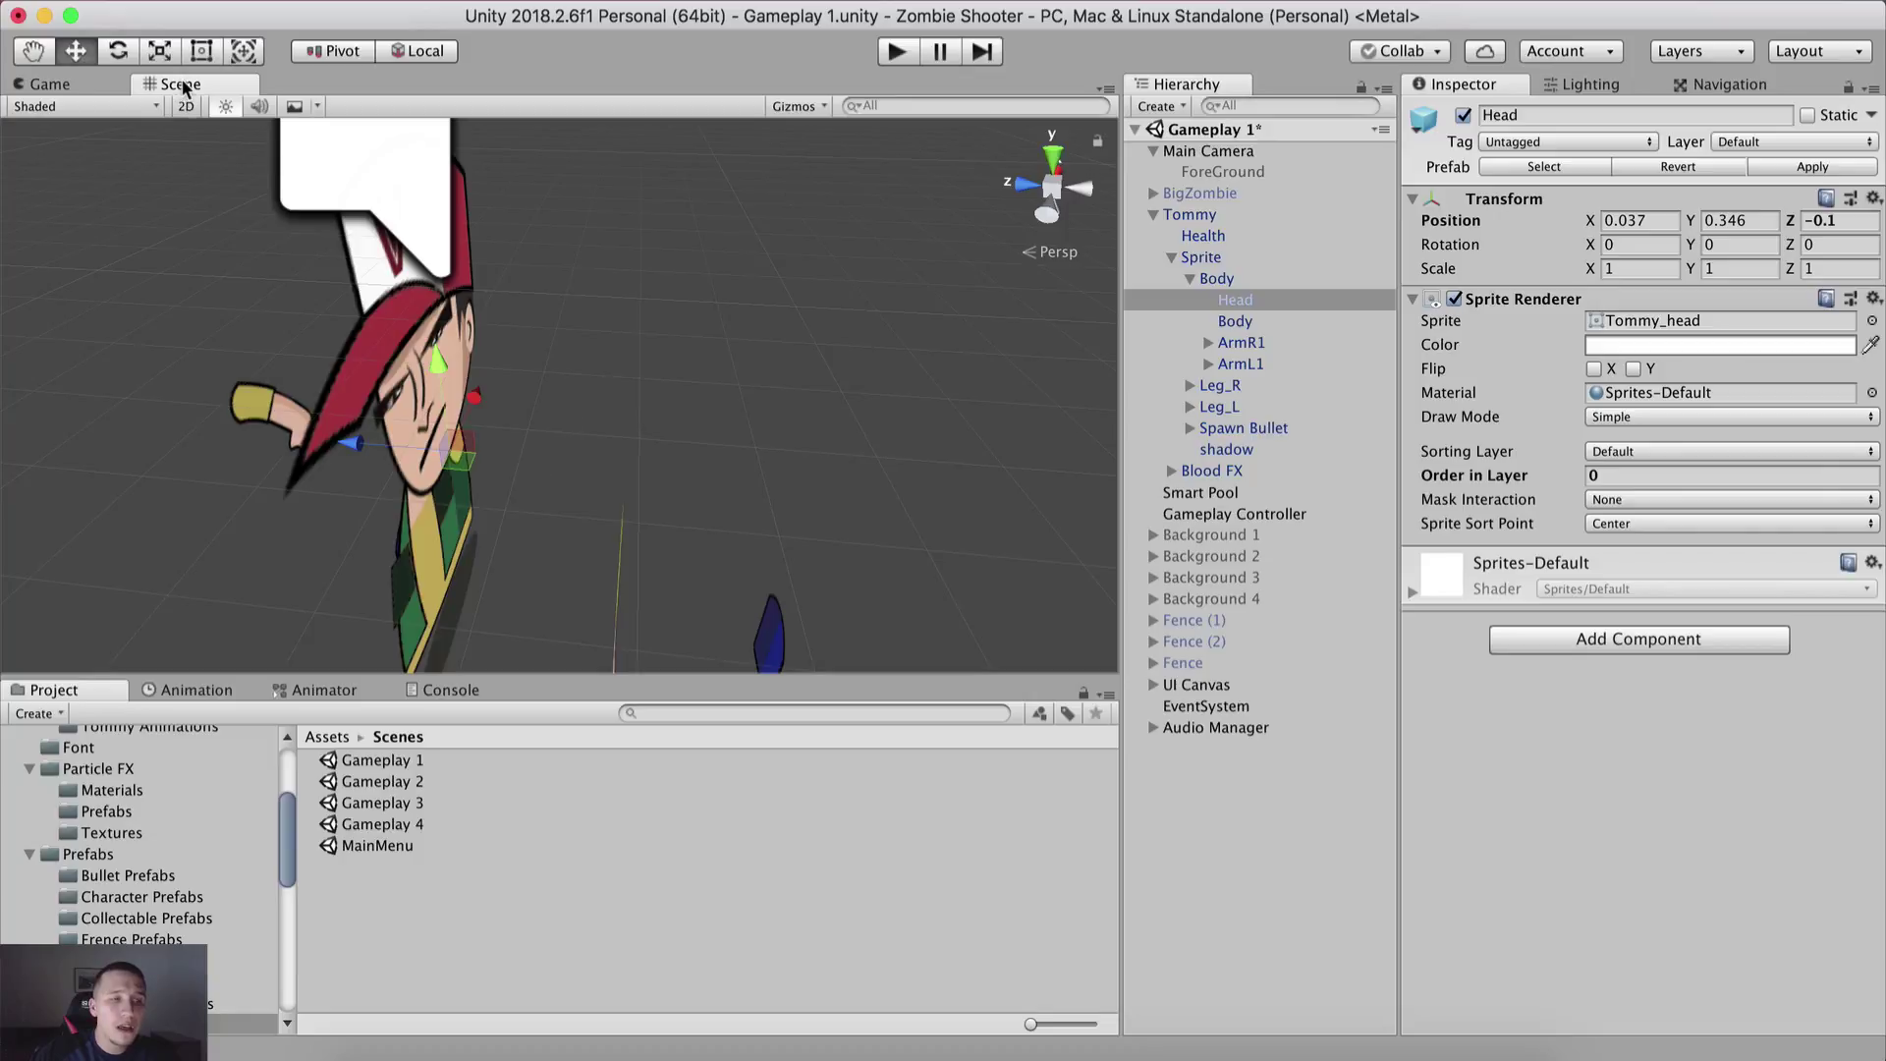
Step: Show the Game view and set the Z position of ArmR1 to 0.27
click(79, 83)
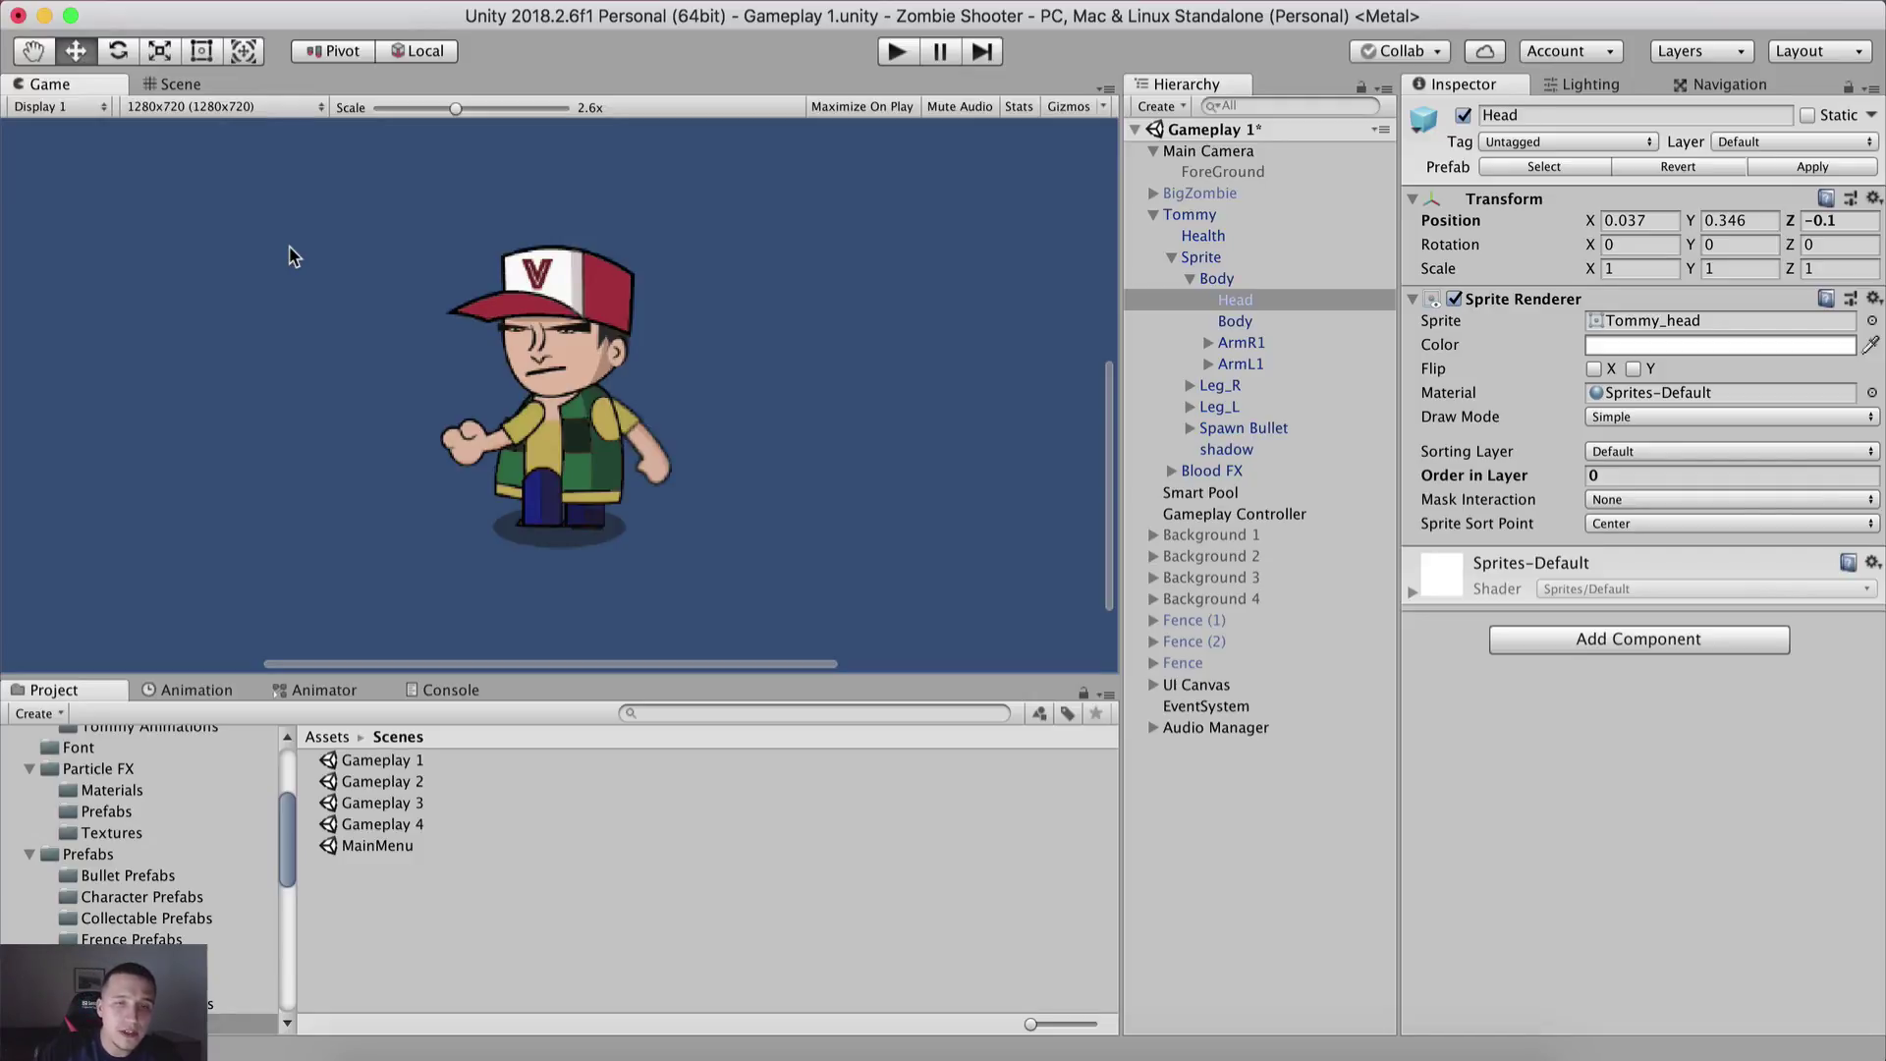
click(1838, 222)
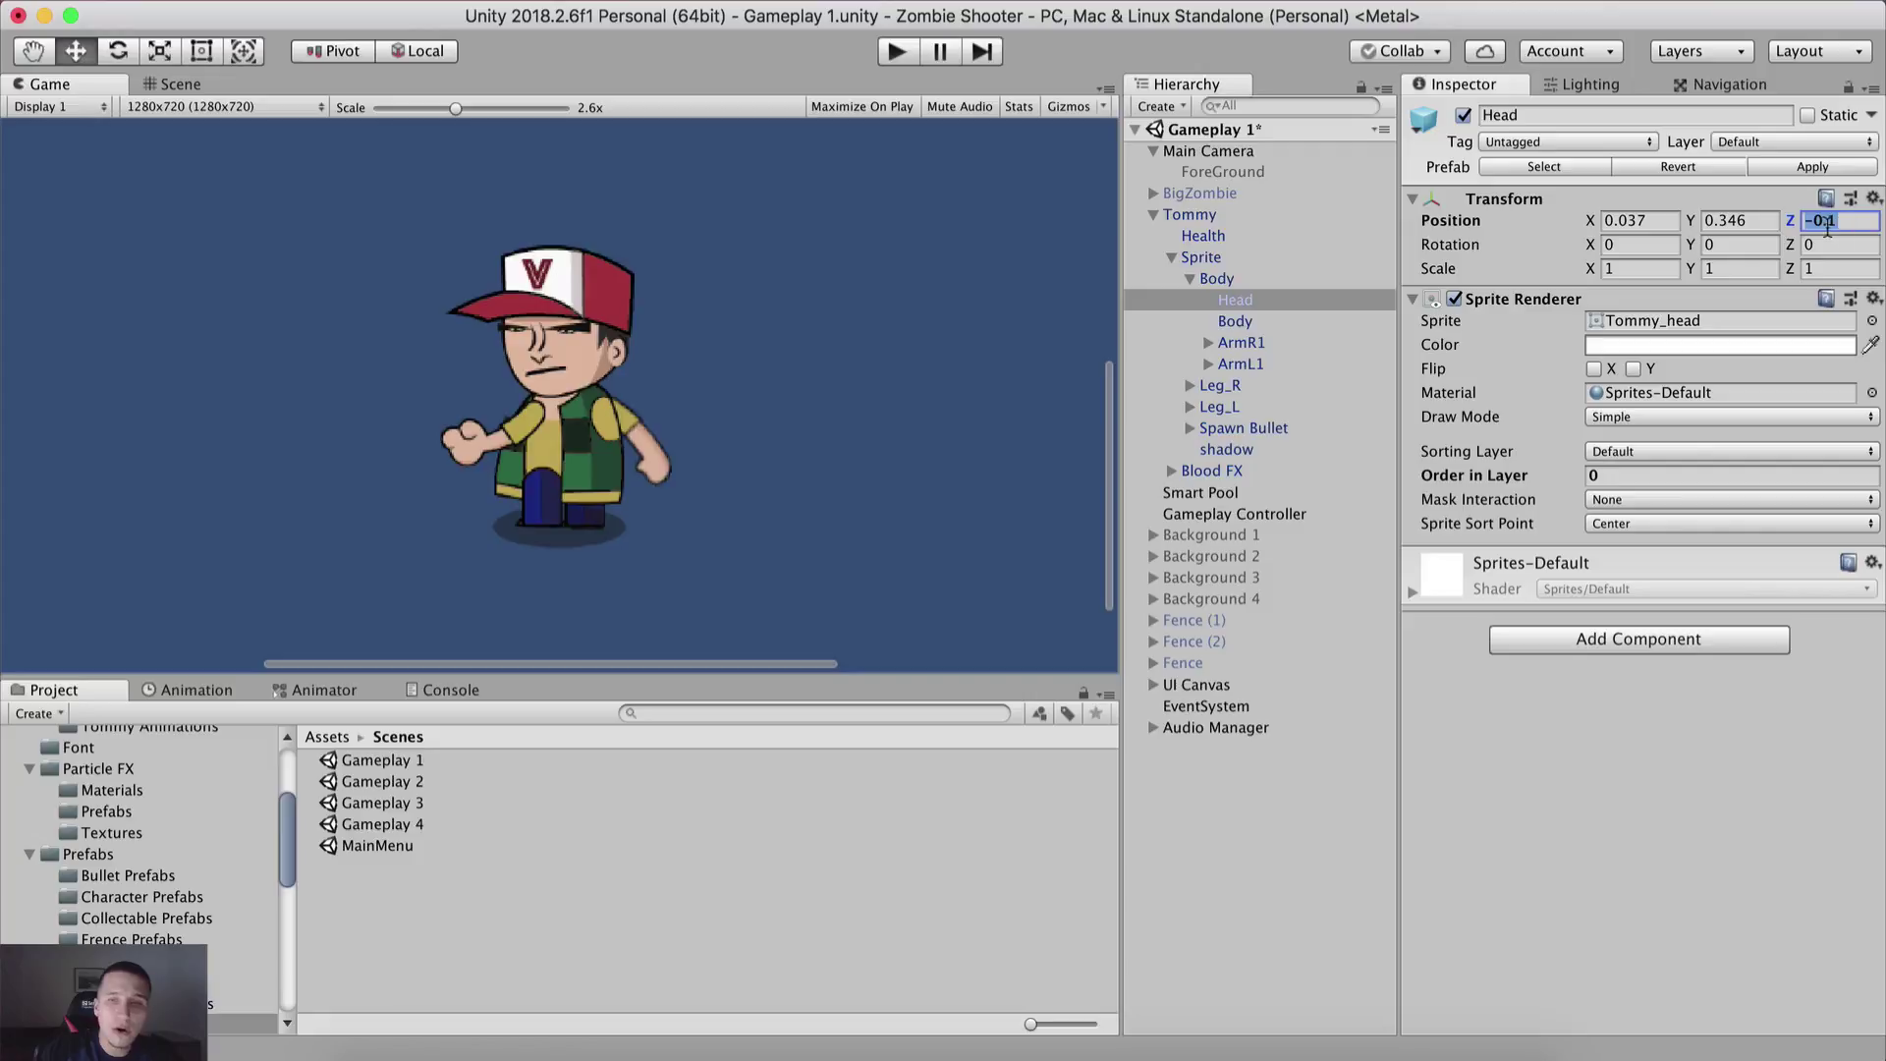
click(1261, 344)
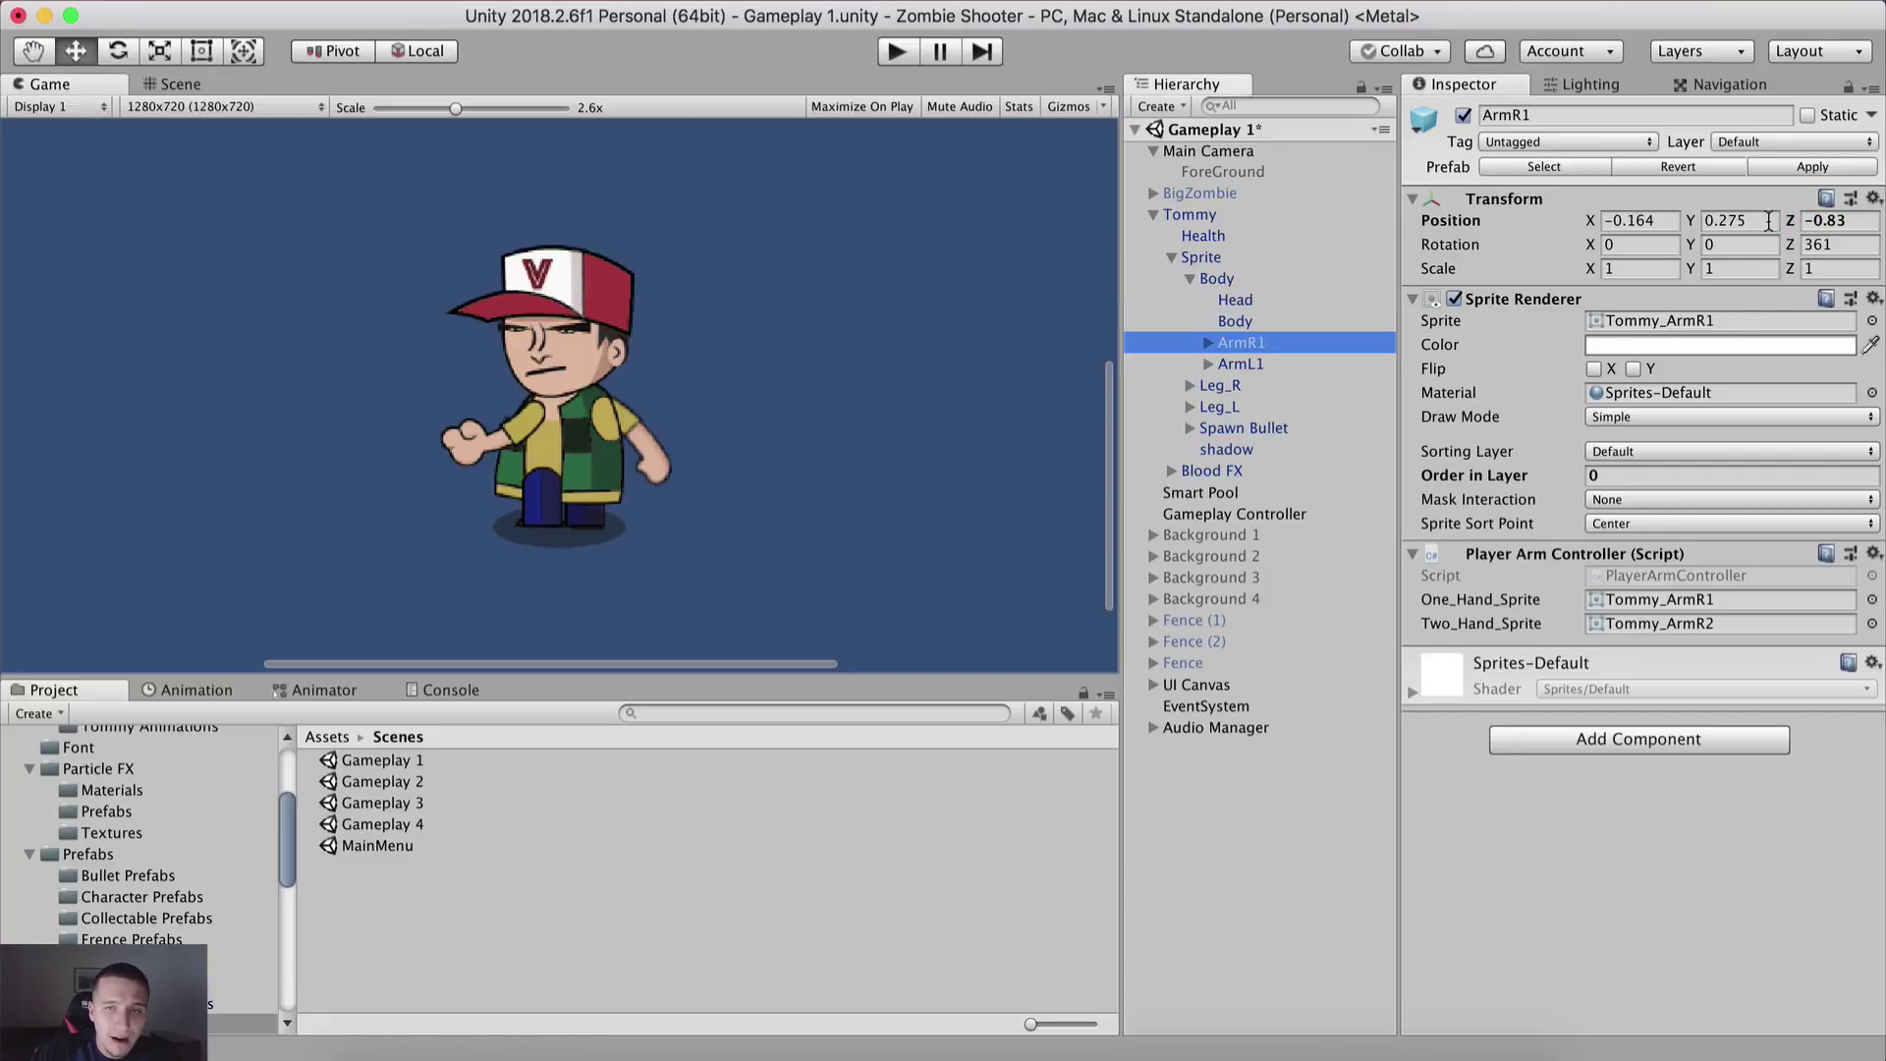
click(1833, 224)
text(0.31)
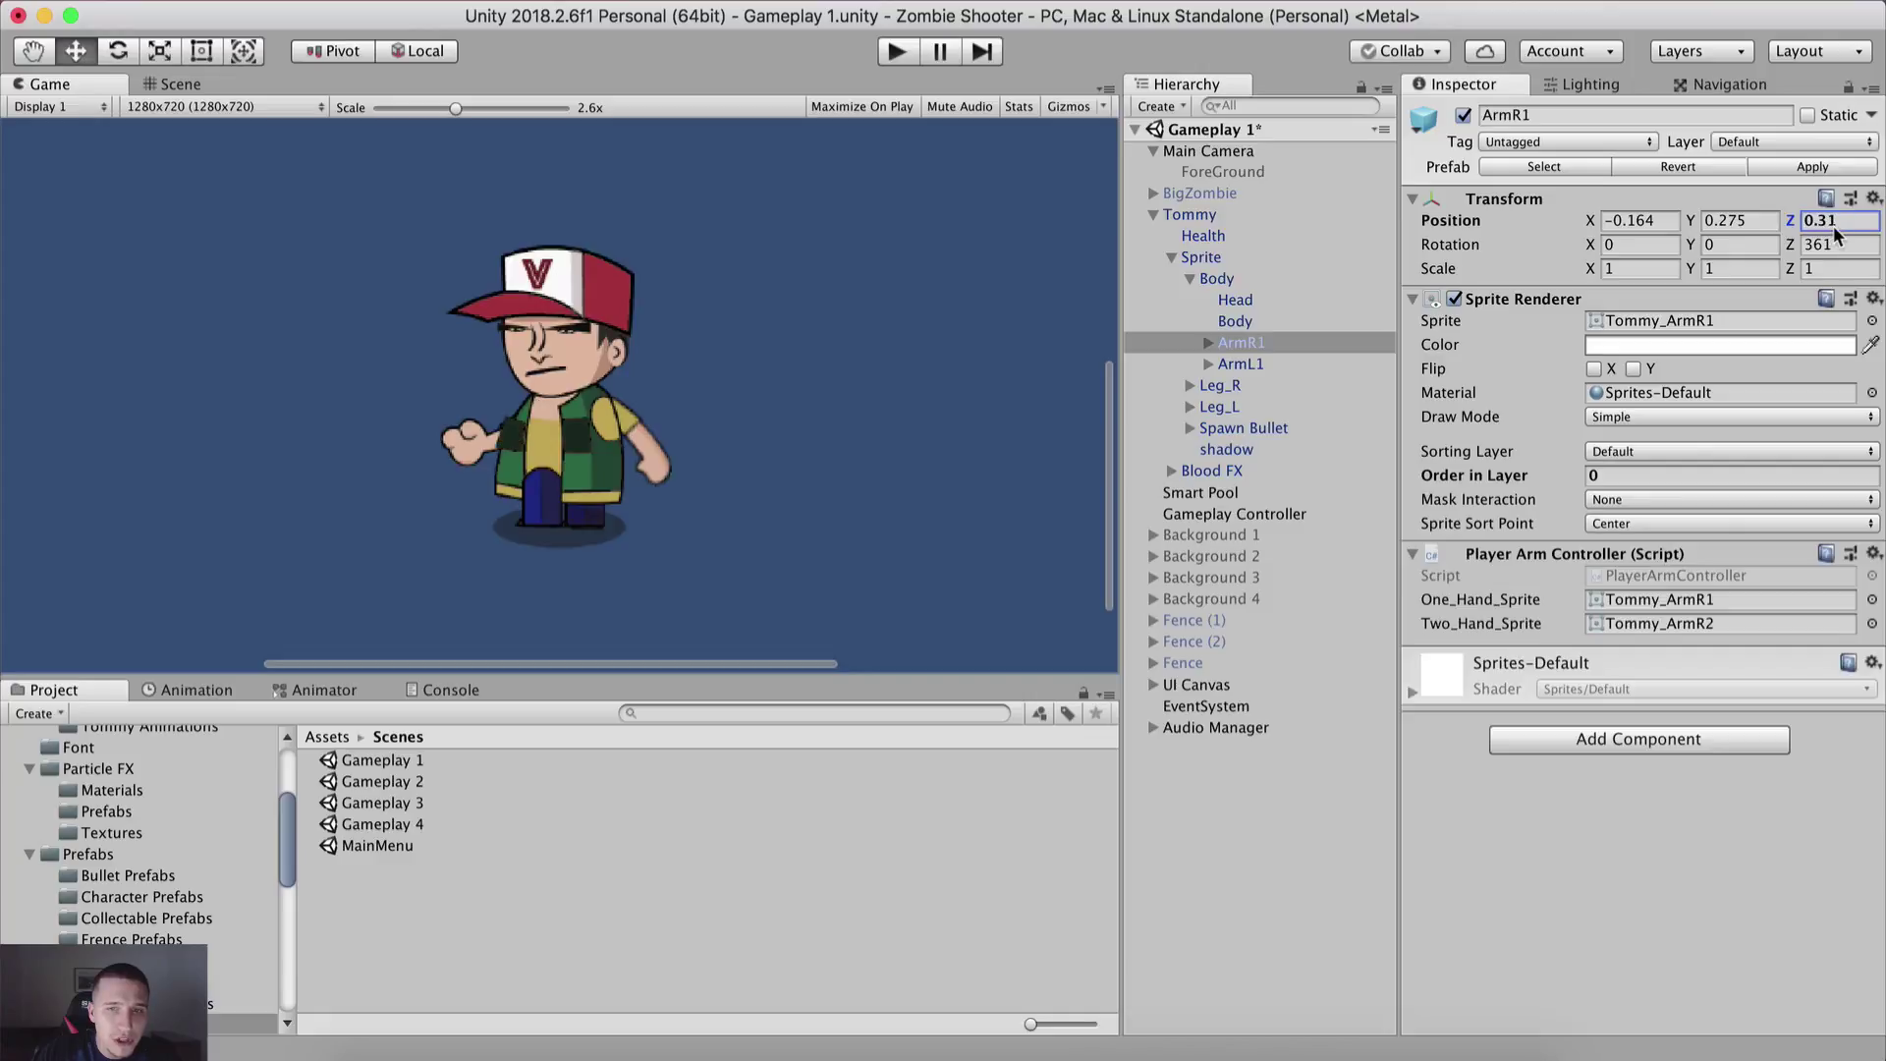
key(BackSpace)
key(BackSpace)
text(27)
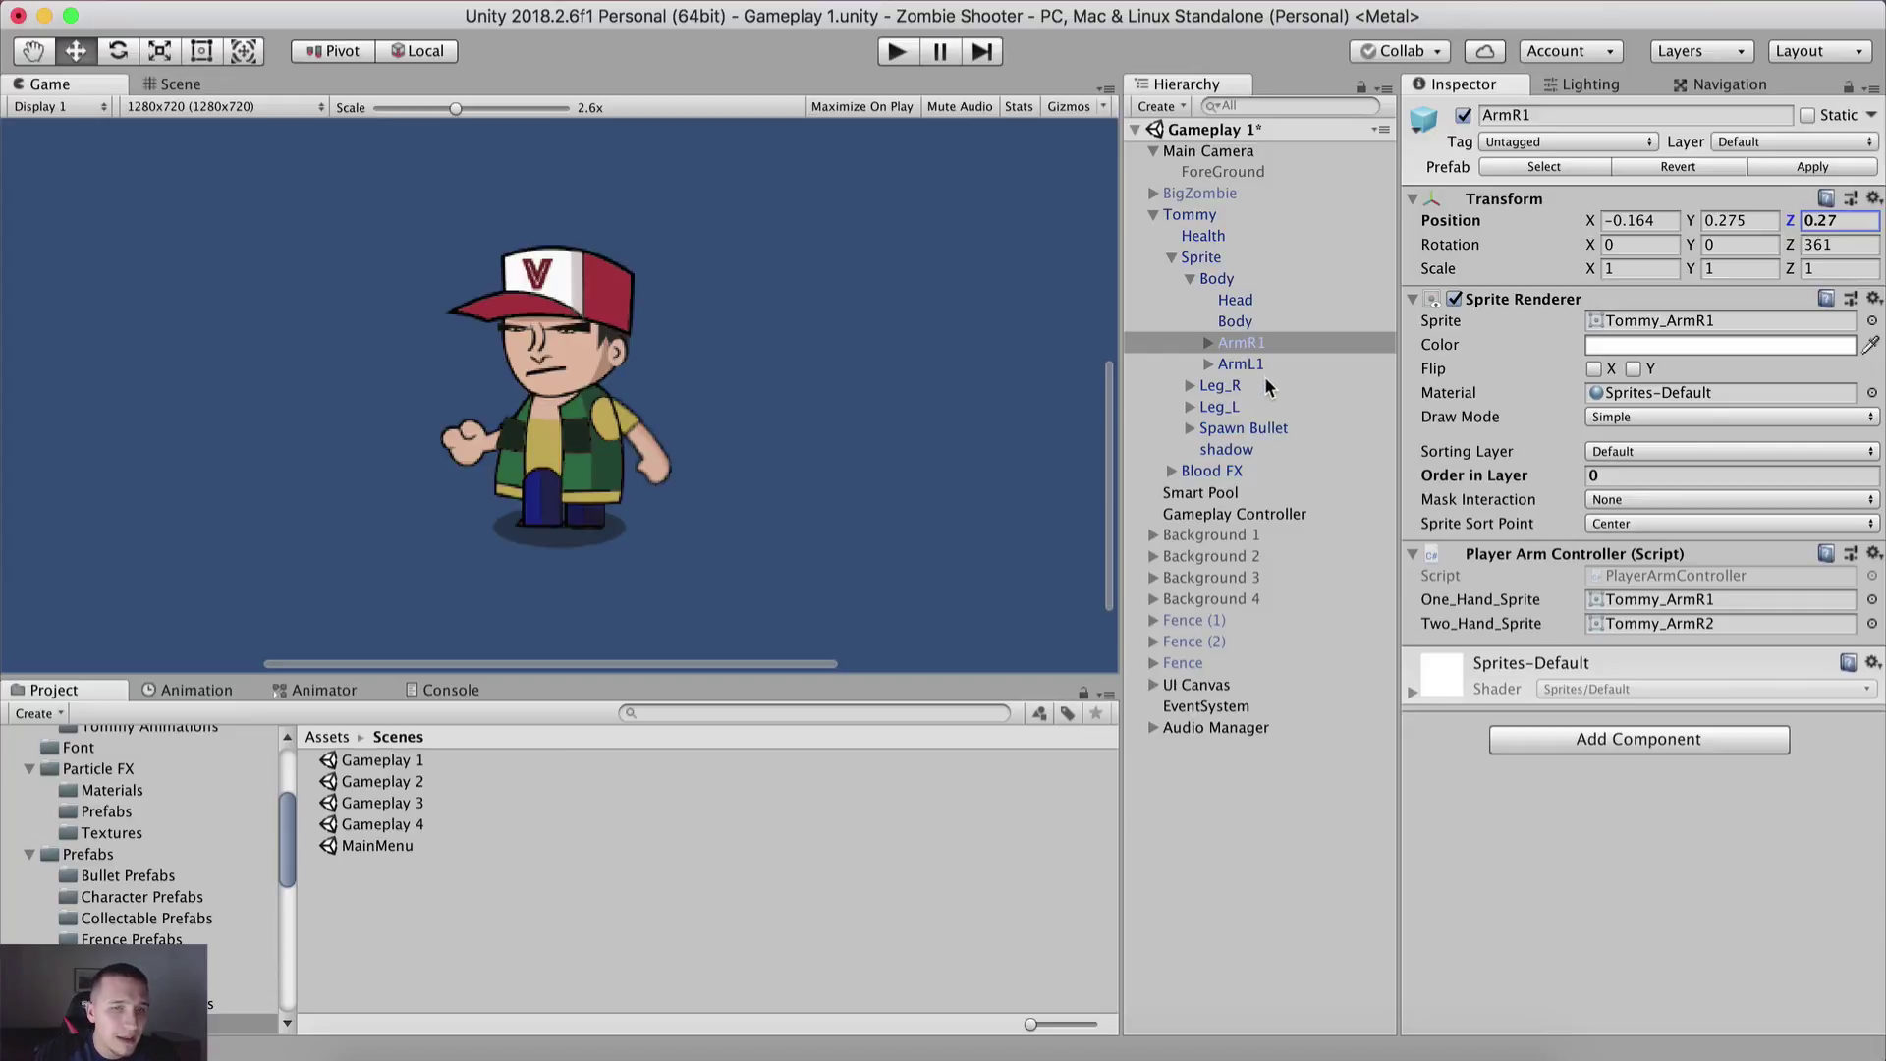
Step: Set the Z position of ArmL1 to -0.19
click(1241, 366)
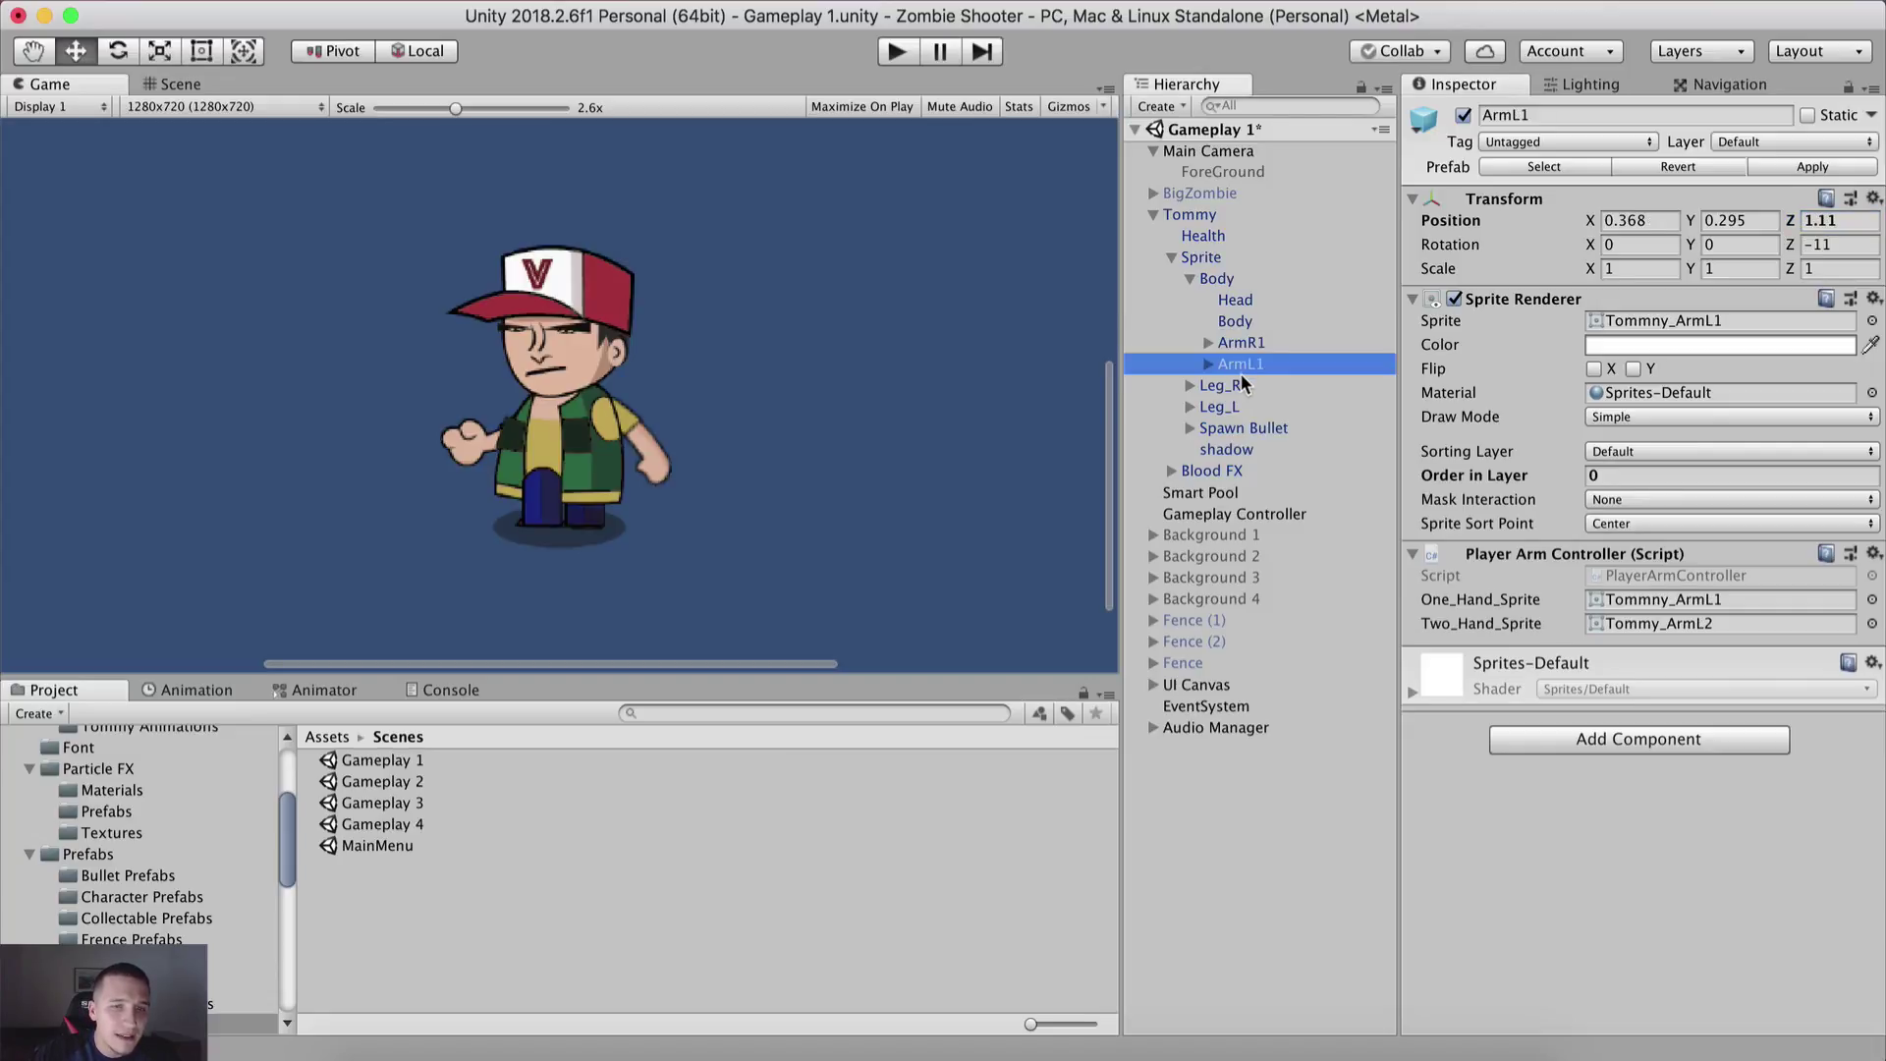
drag(1792, 222, 1730, 228)
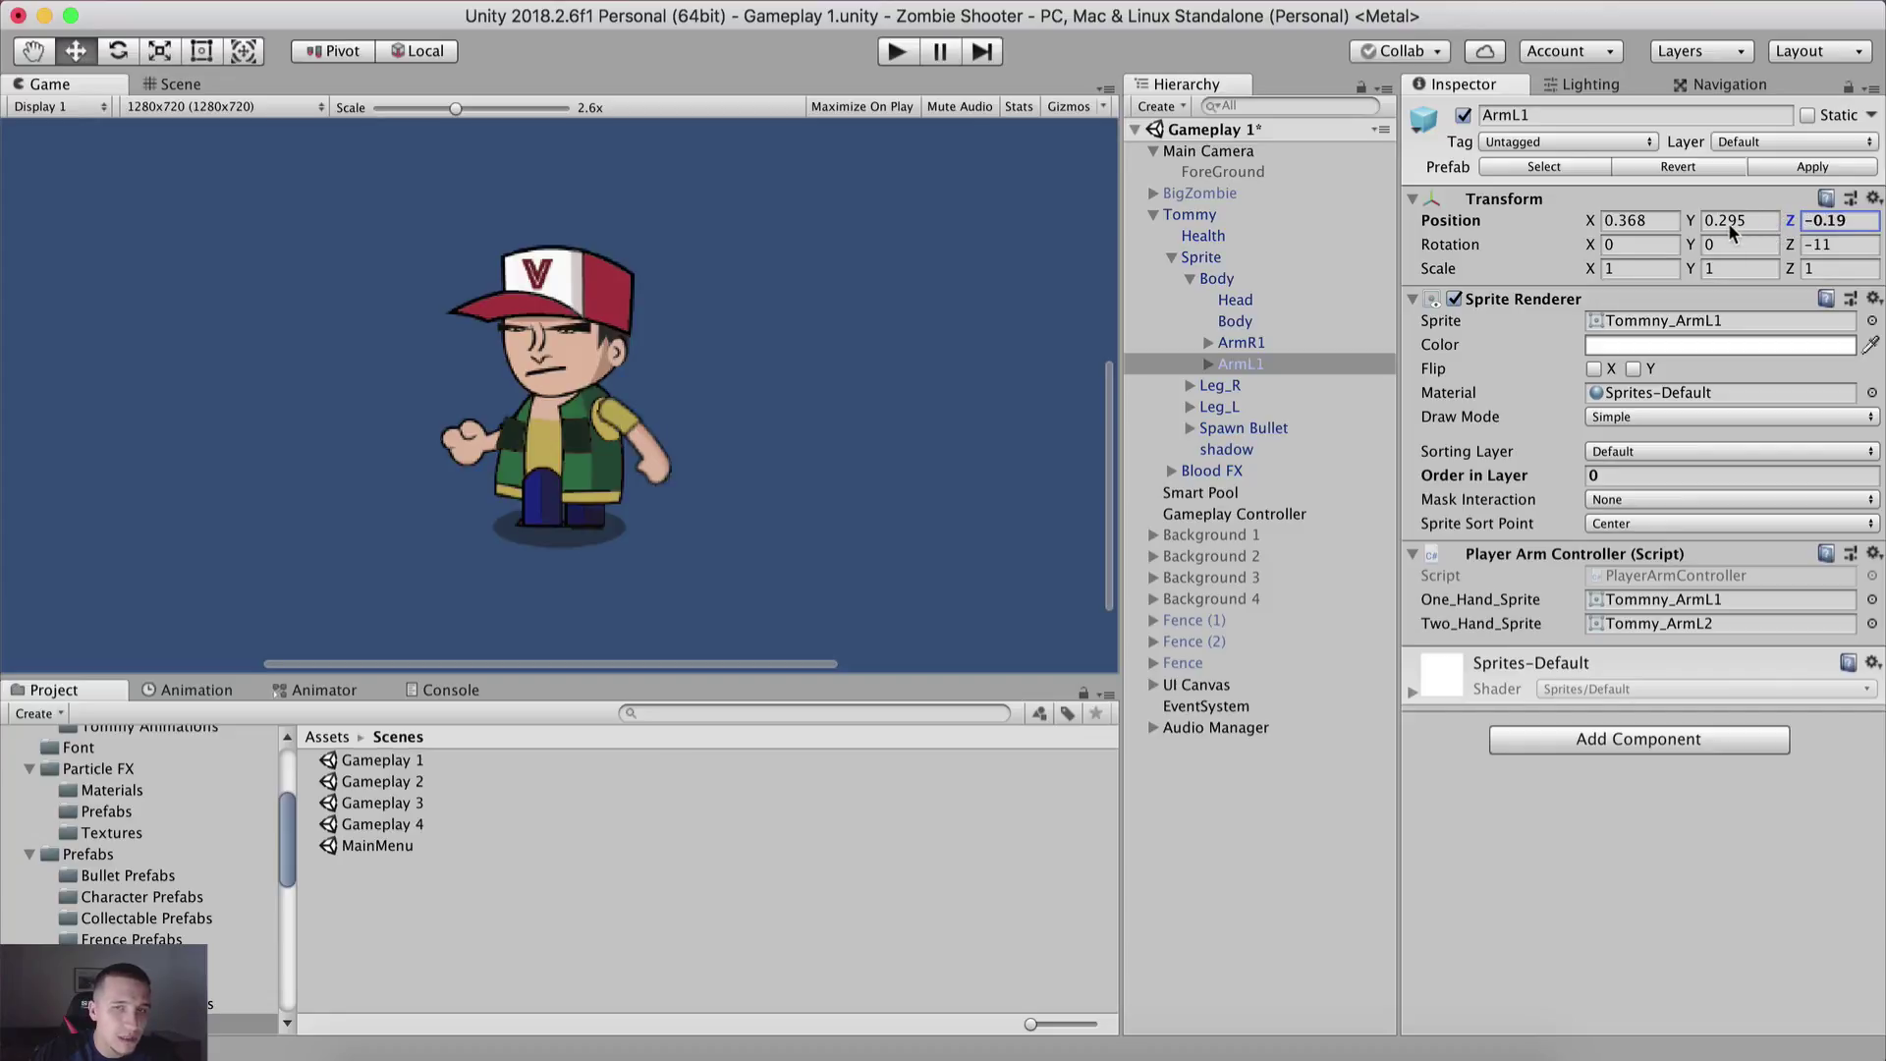
click(1790, 222)
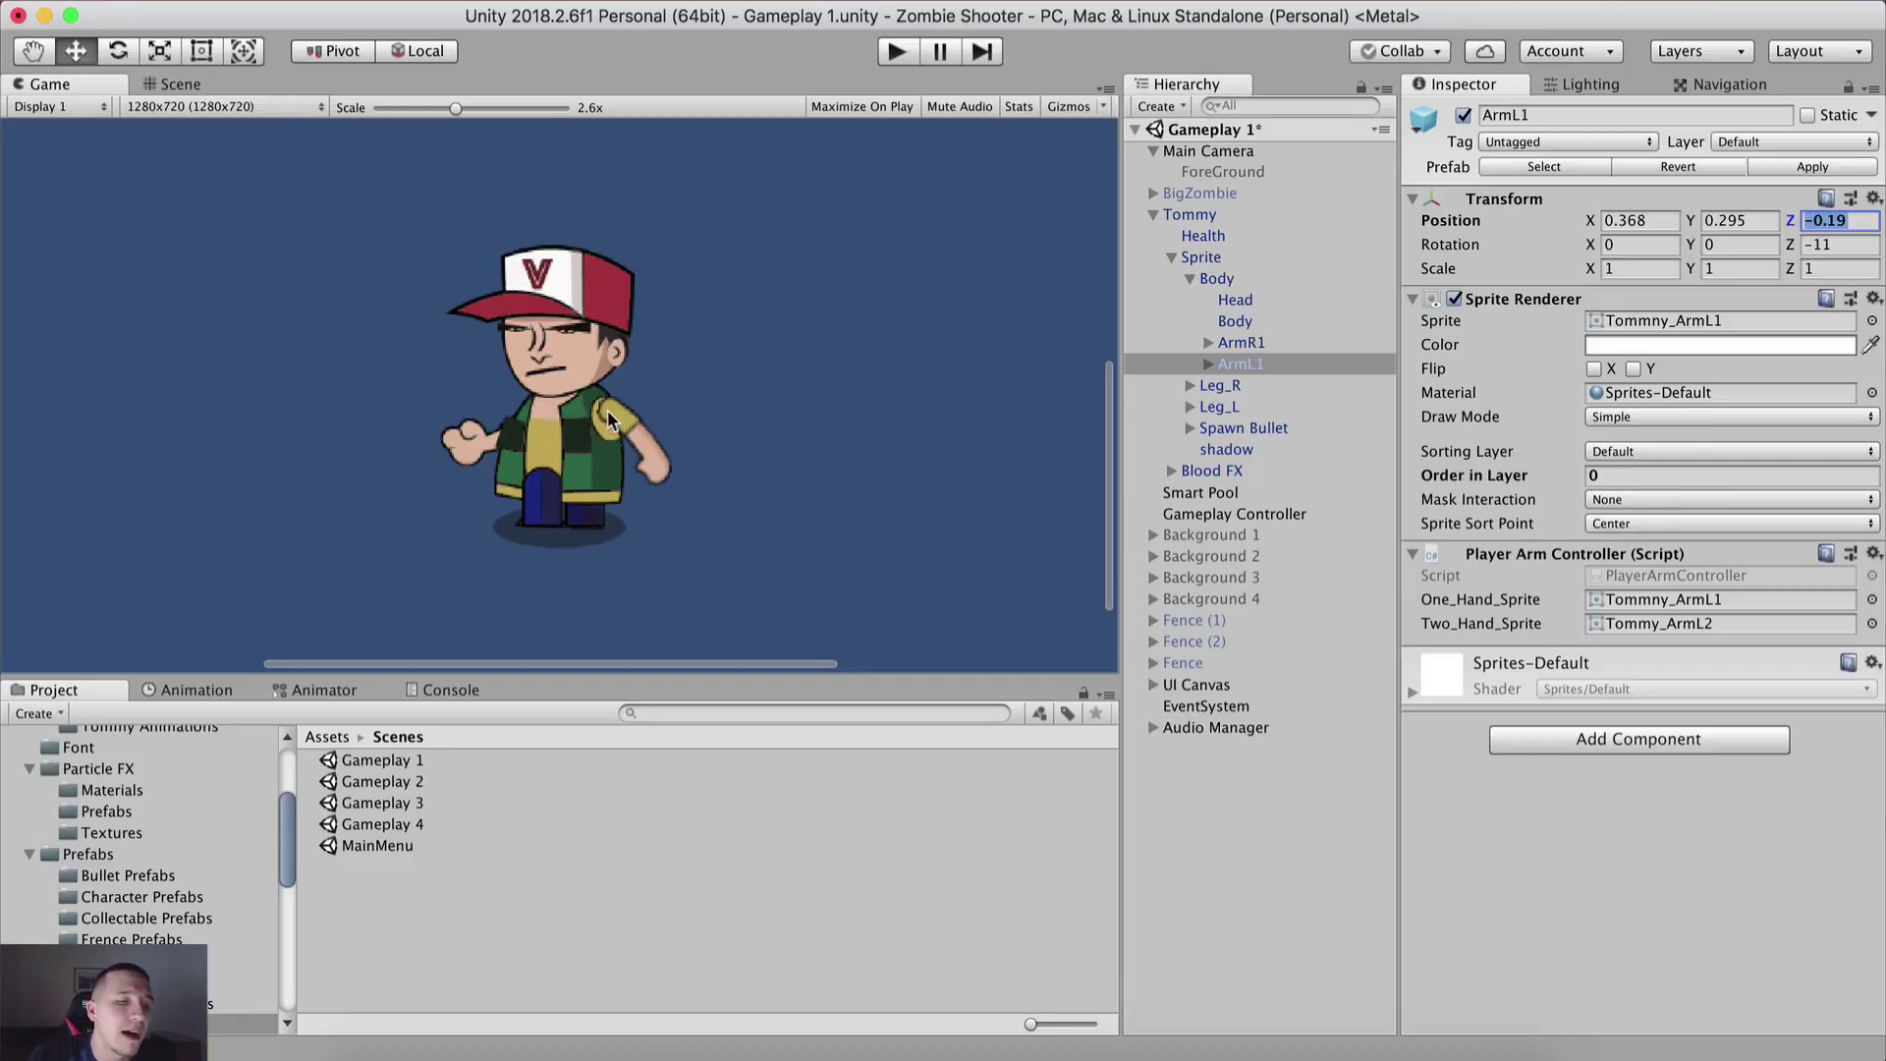
Step: Set the Z position of Leg_R to 0.64
click(1215, 391)
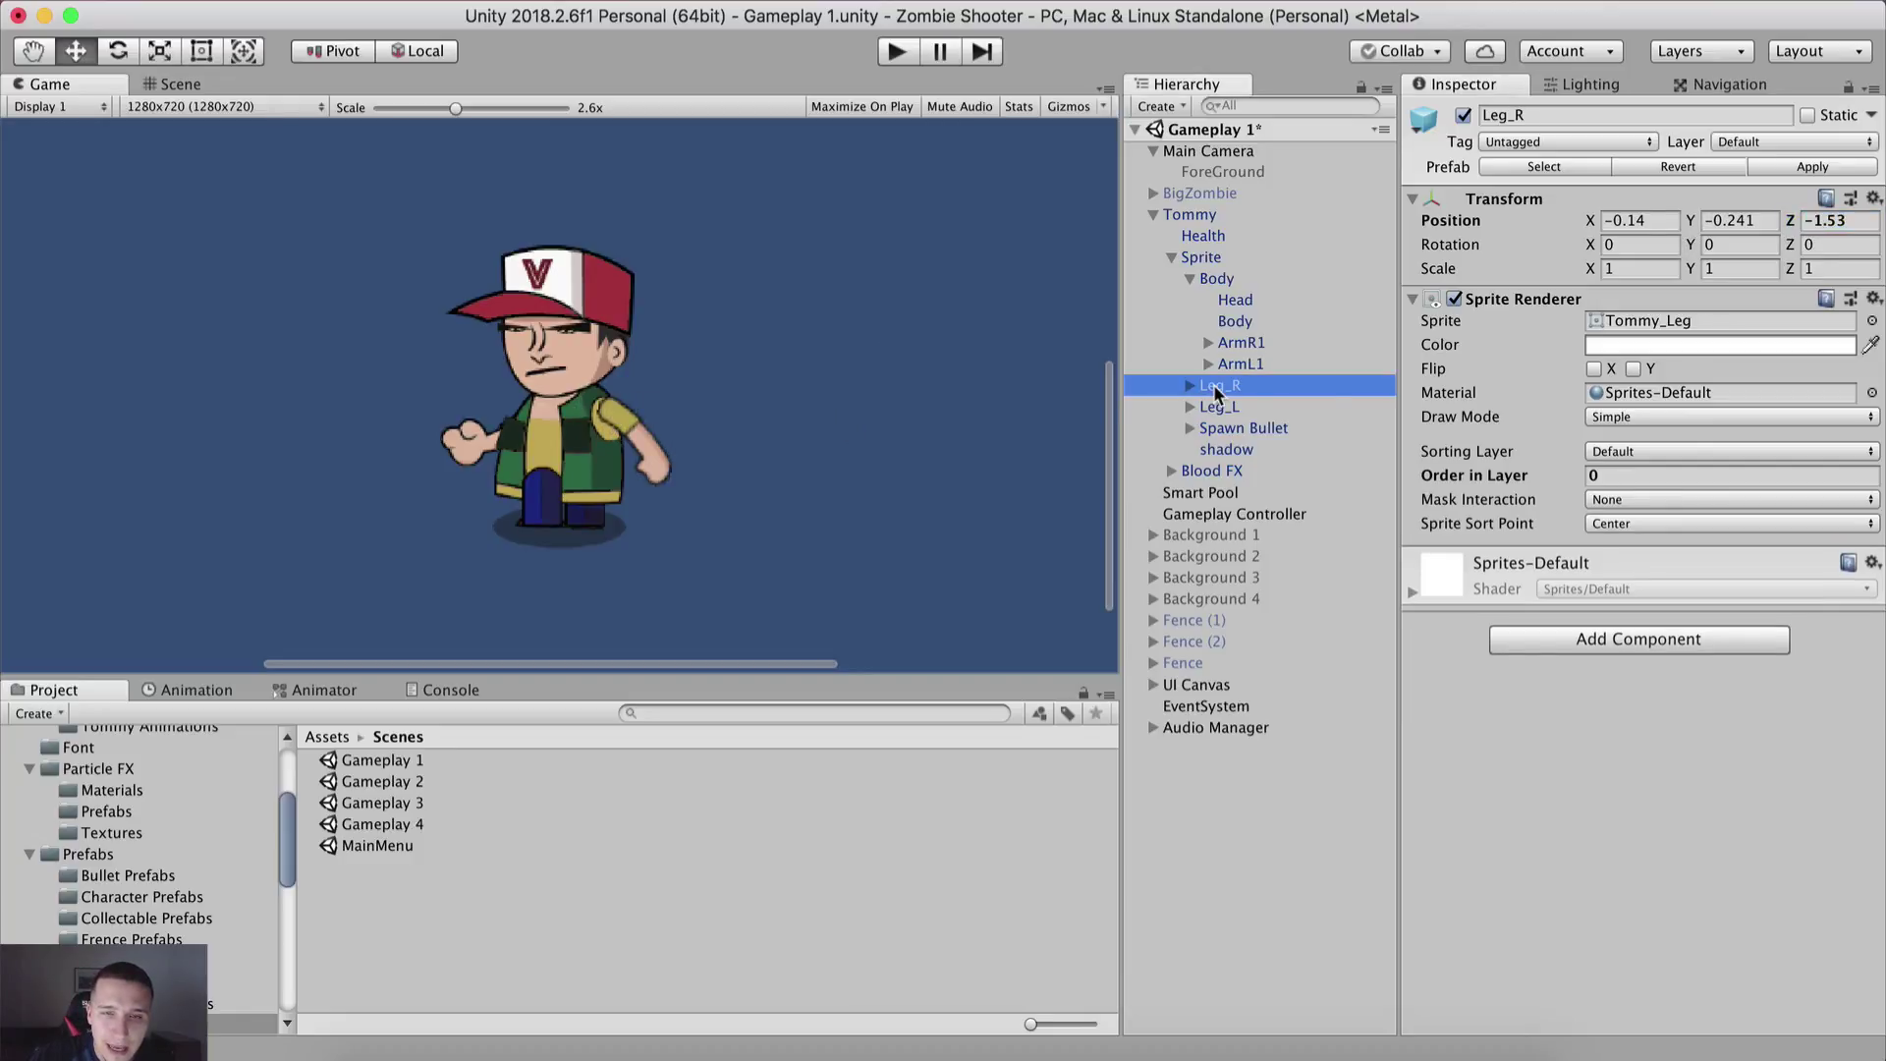
drag(1785, 224, 1689, 231)
drag(1843, 233, 1872, 237)
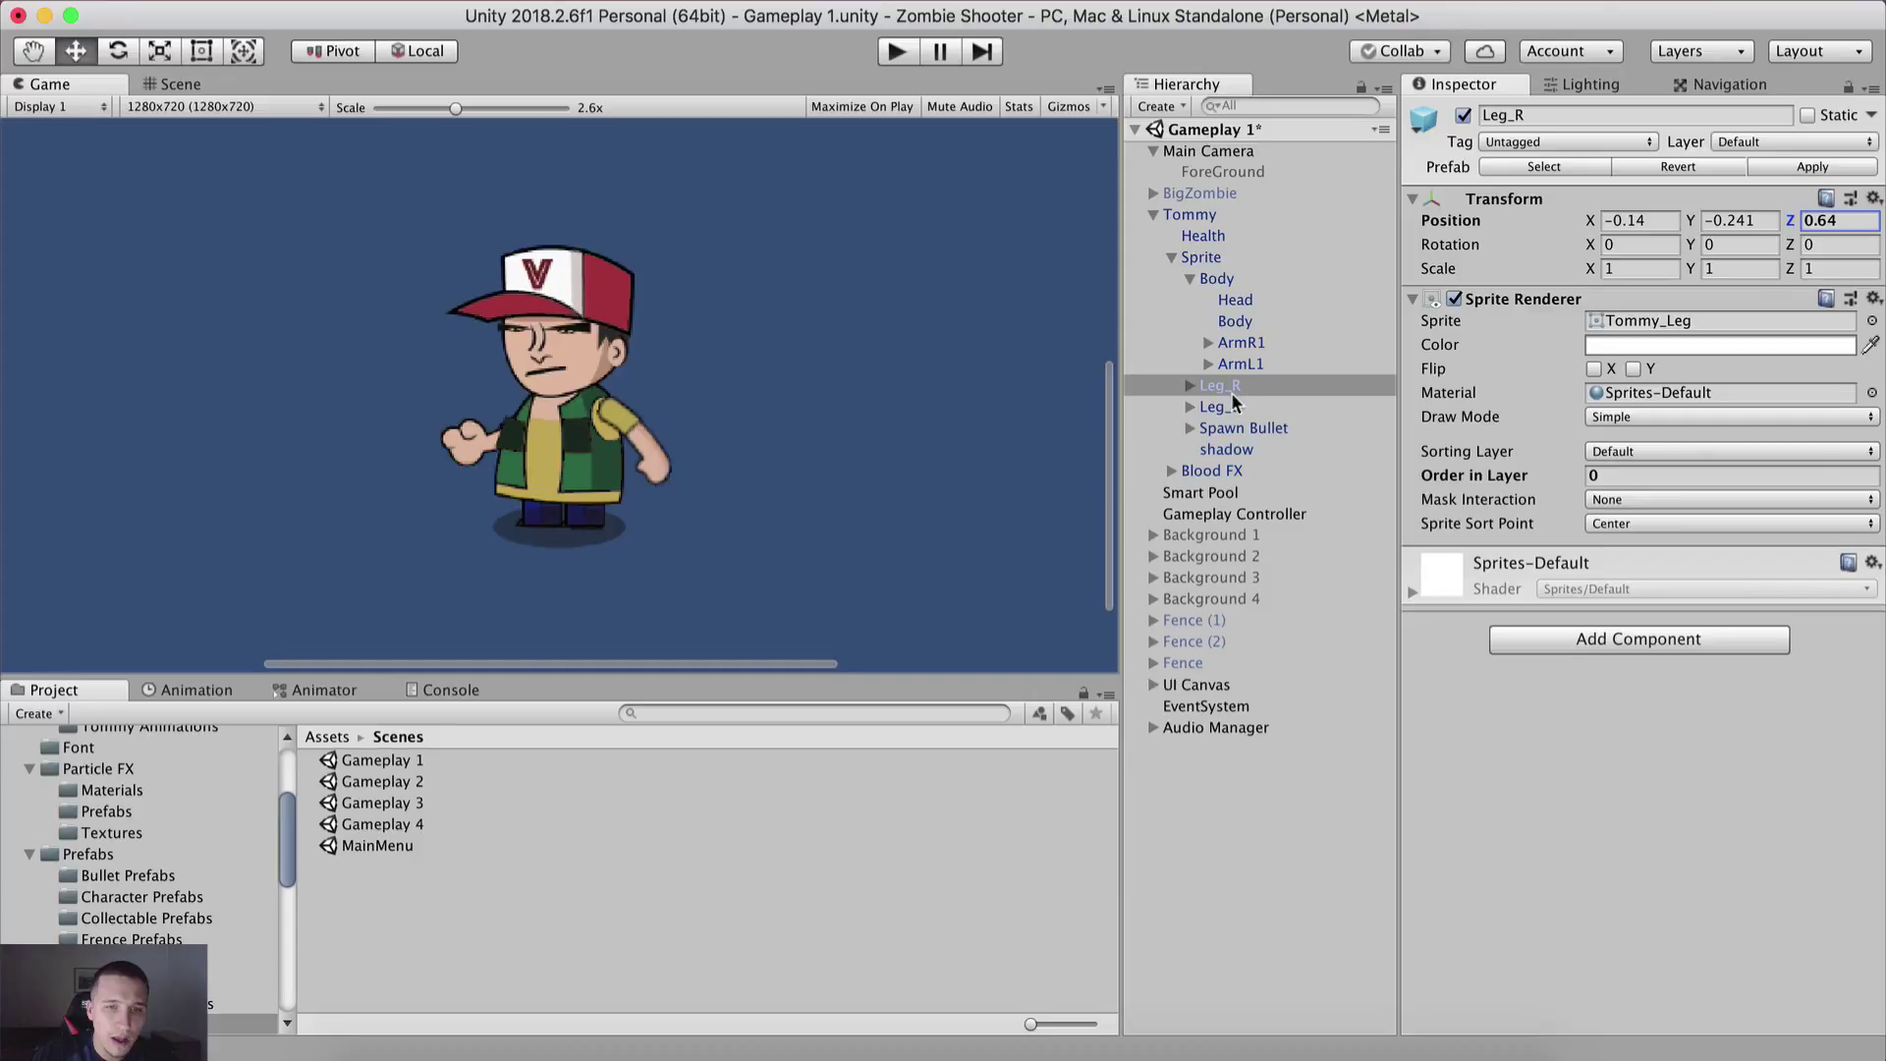
Step: Set the Z position of the Shoe under Leg_R to -1.02
click(1189, 385)
scroll(687, 521, up, 10)
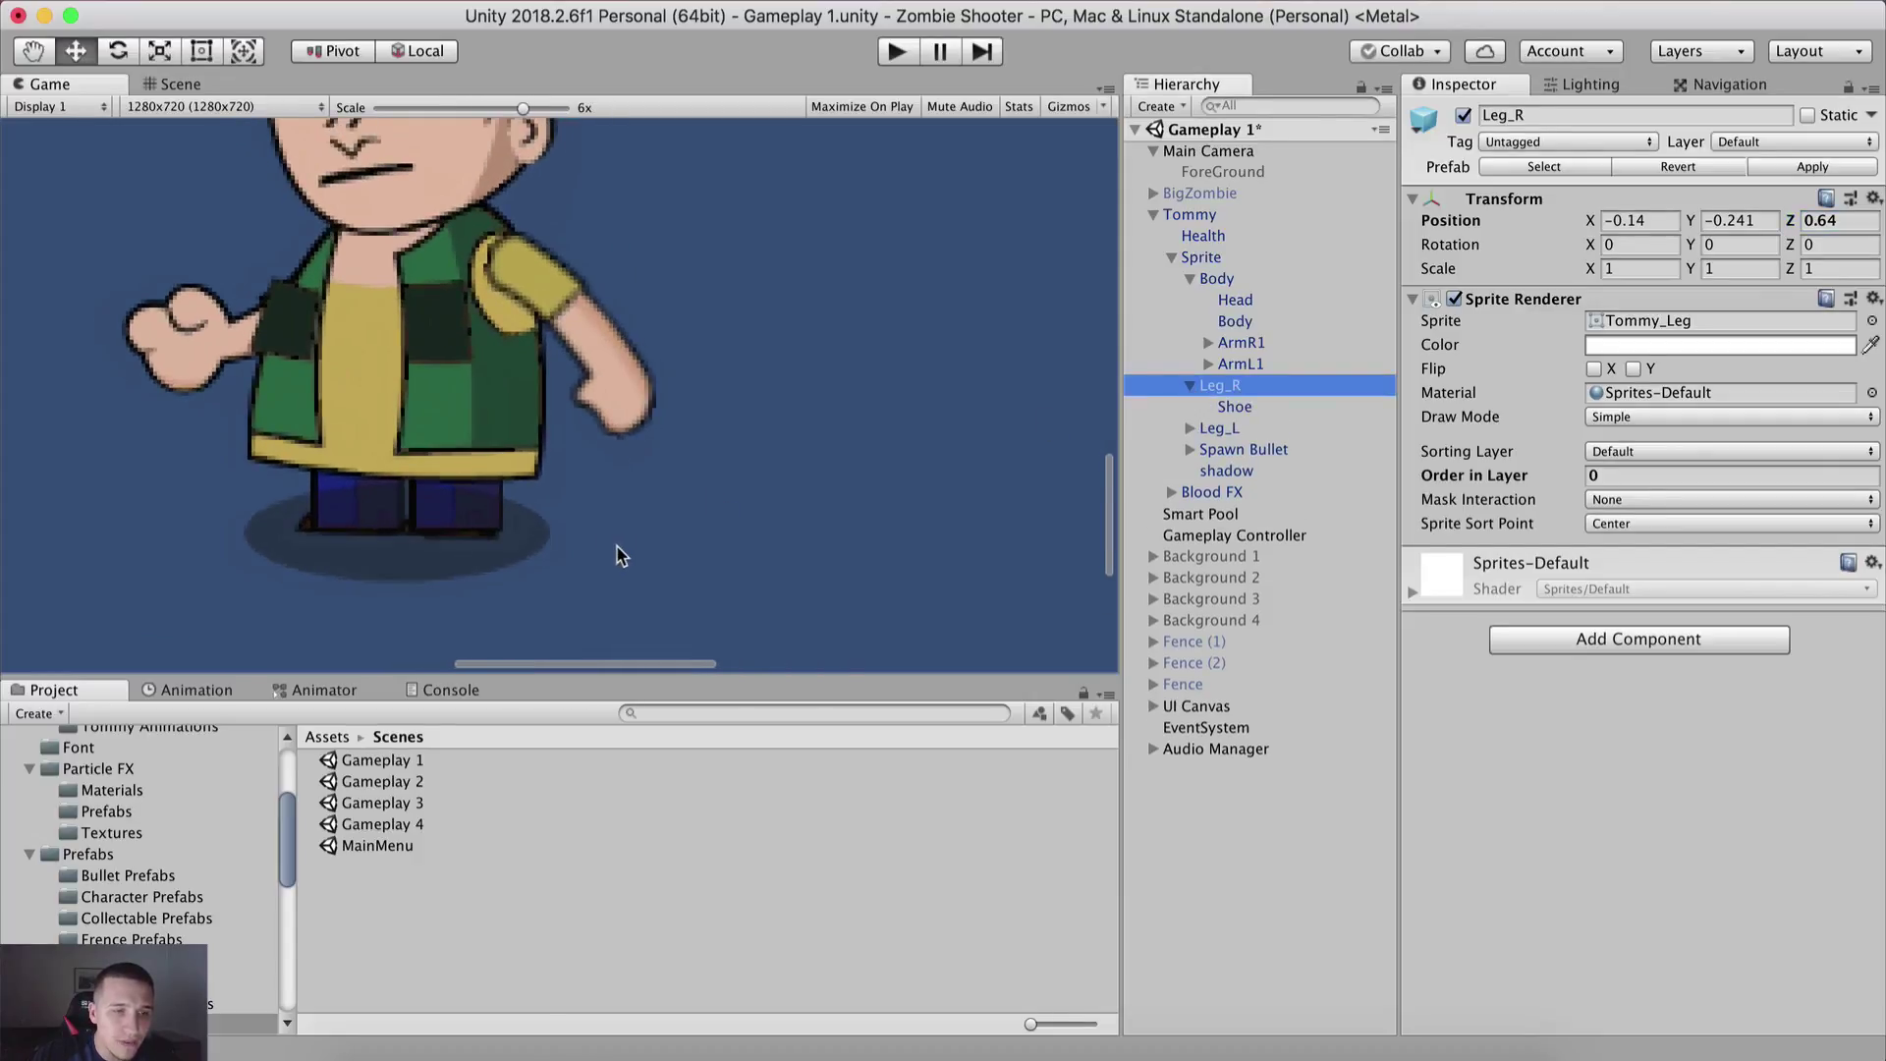
scroll(724, 590, up, 2)
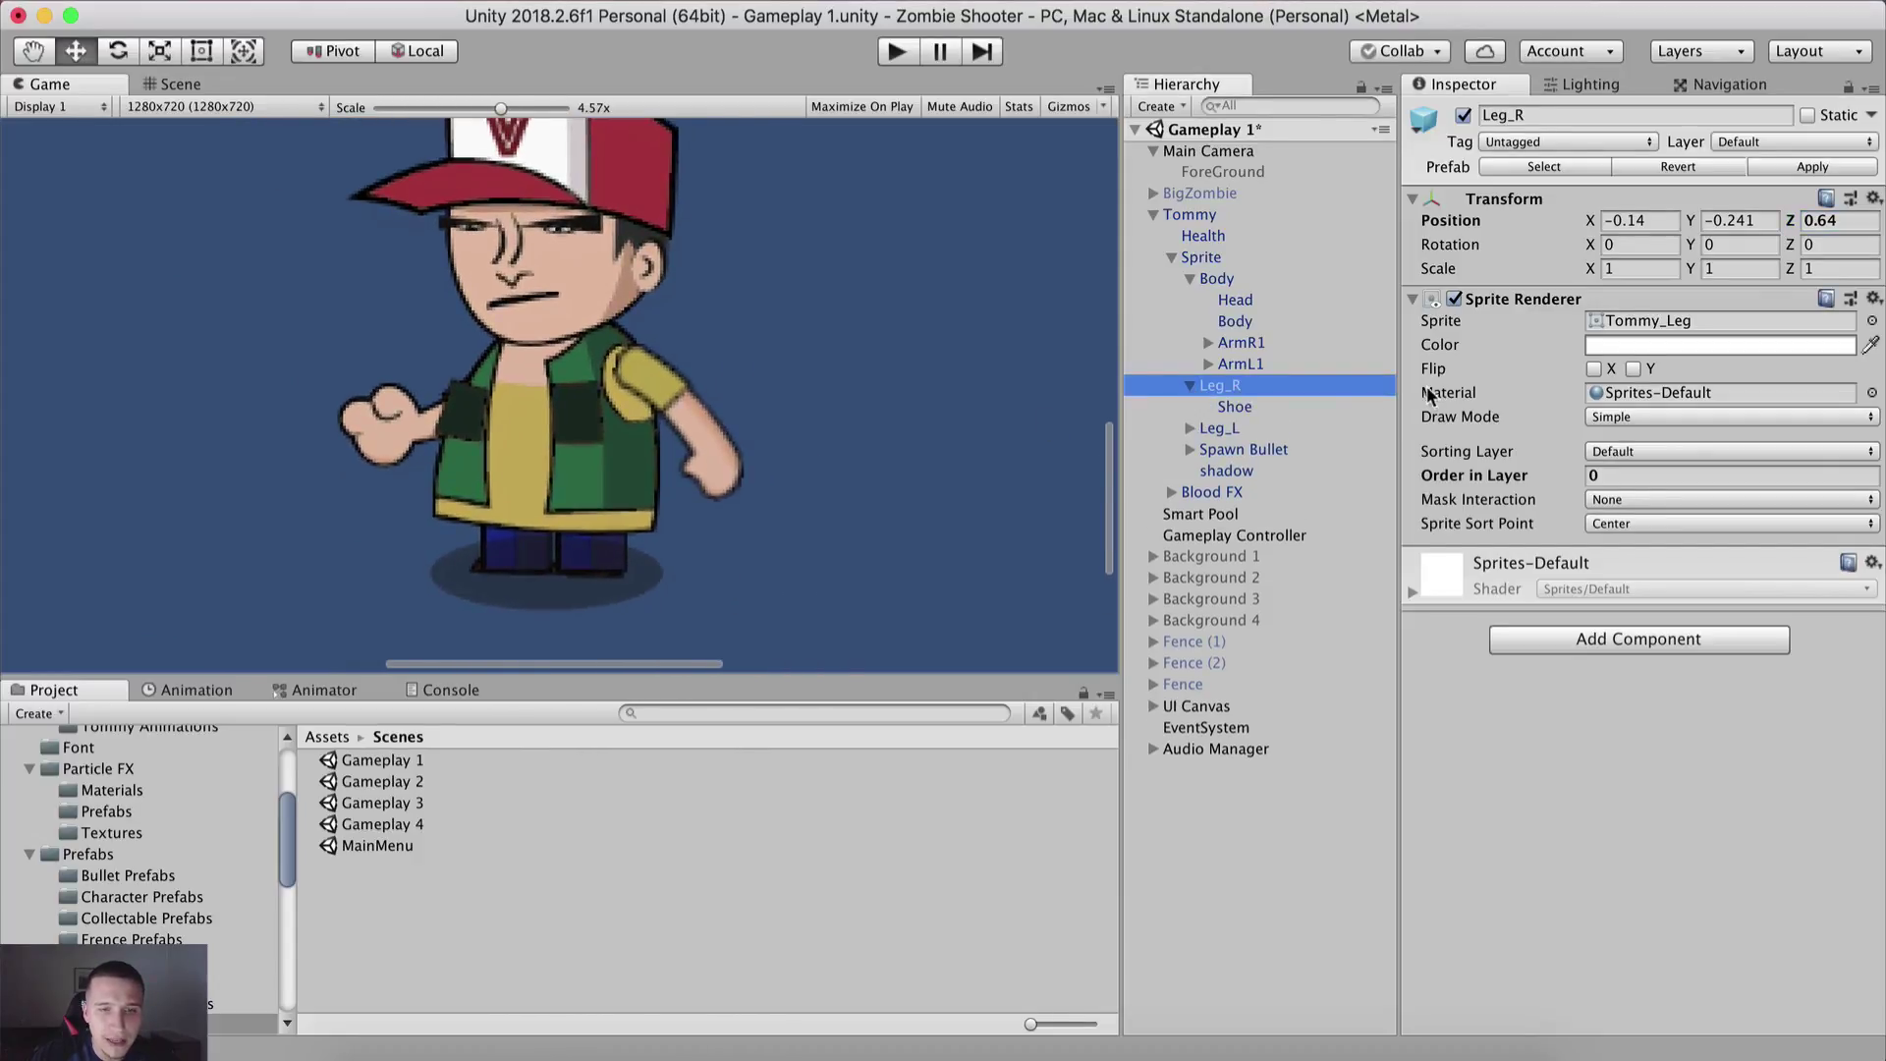
click(1218, 407)
drag(1790, 222, 1754, 218)
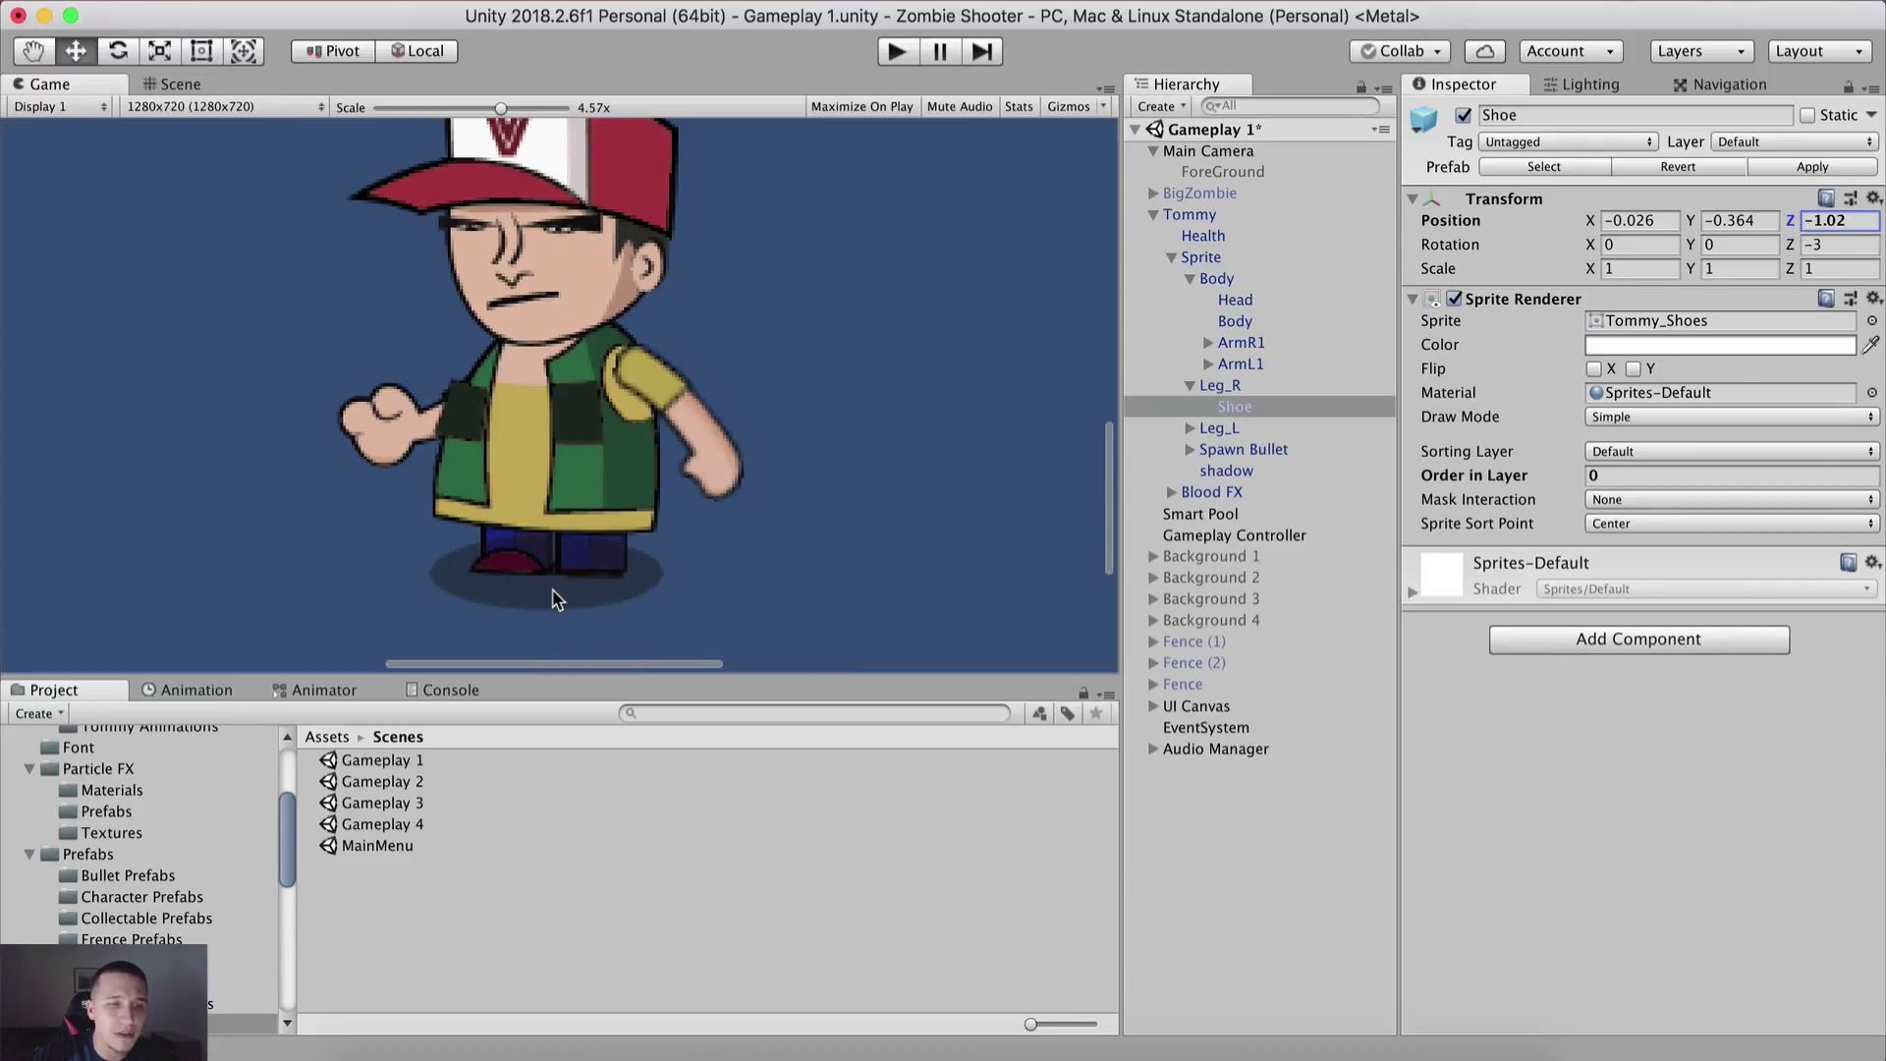
Step: Set the Z position of the Shoe under Leg_L to -1.32
click(1218, 427)
click(1189, 427)
click(1224, 449)
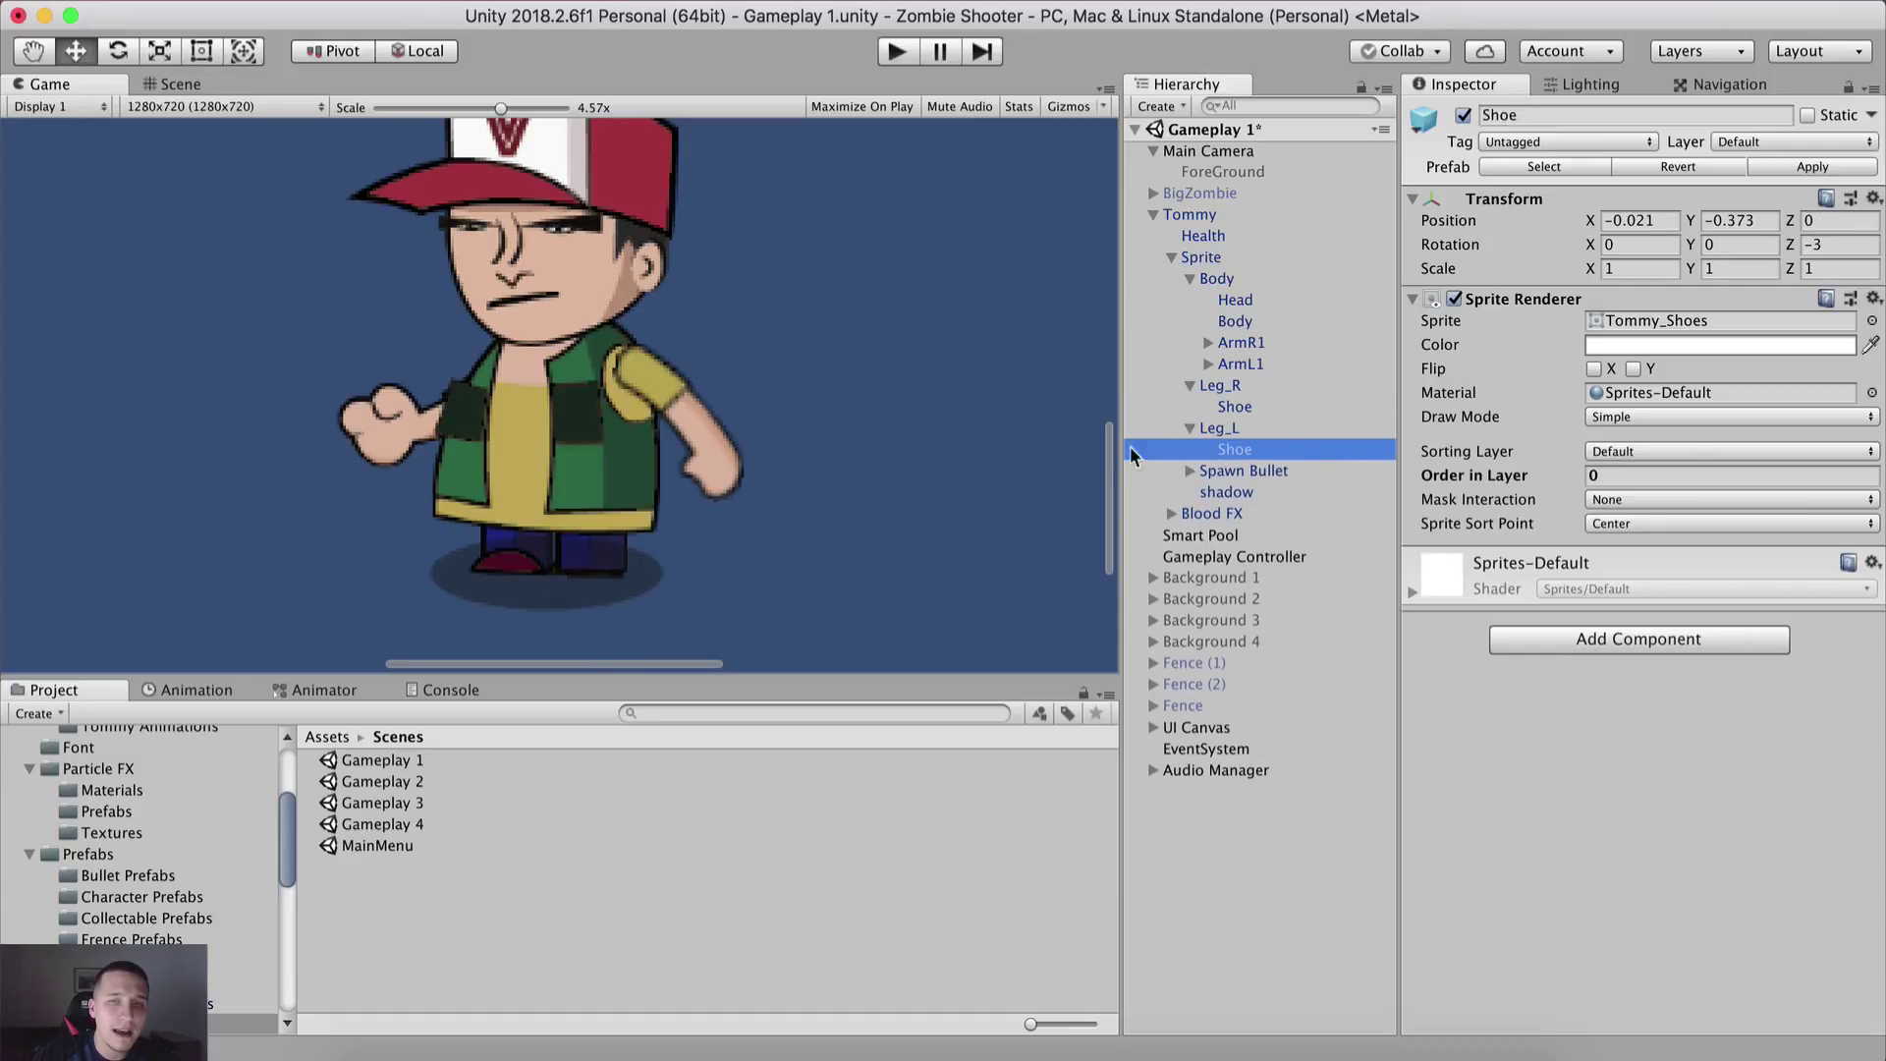
drag(1790, 222, 1736, 235)
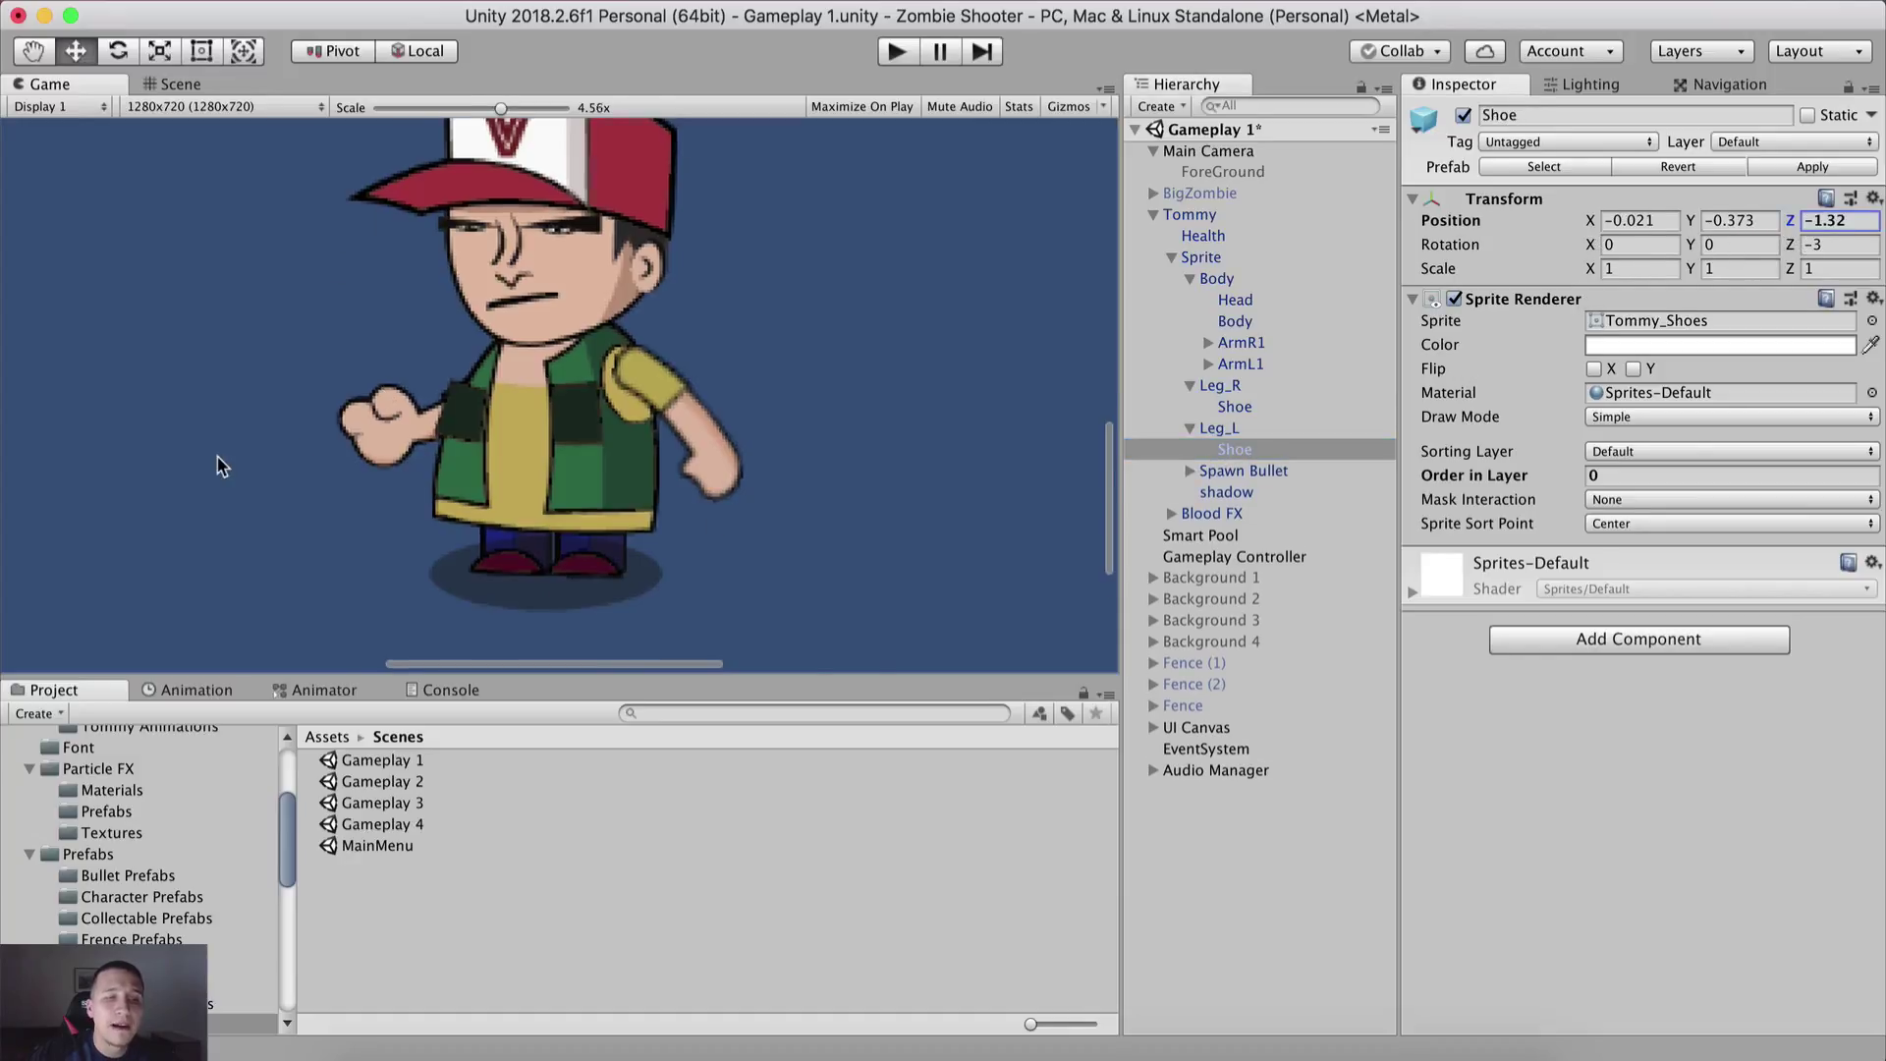
scroll(224, 467, down, 3)
scroll(456, 479, up, 2)
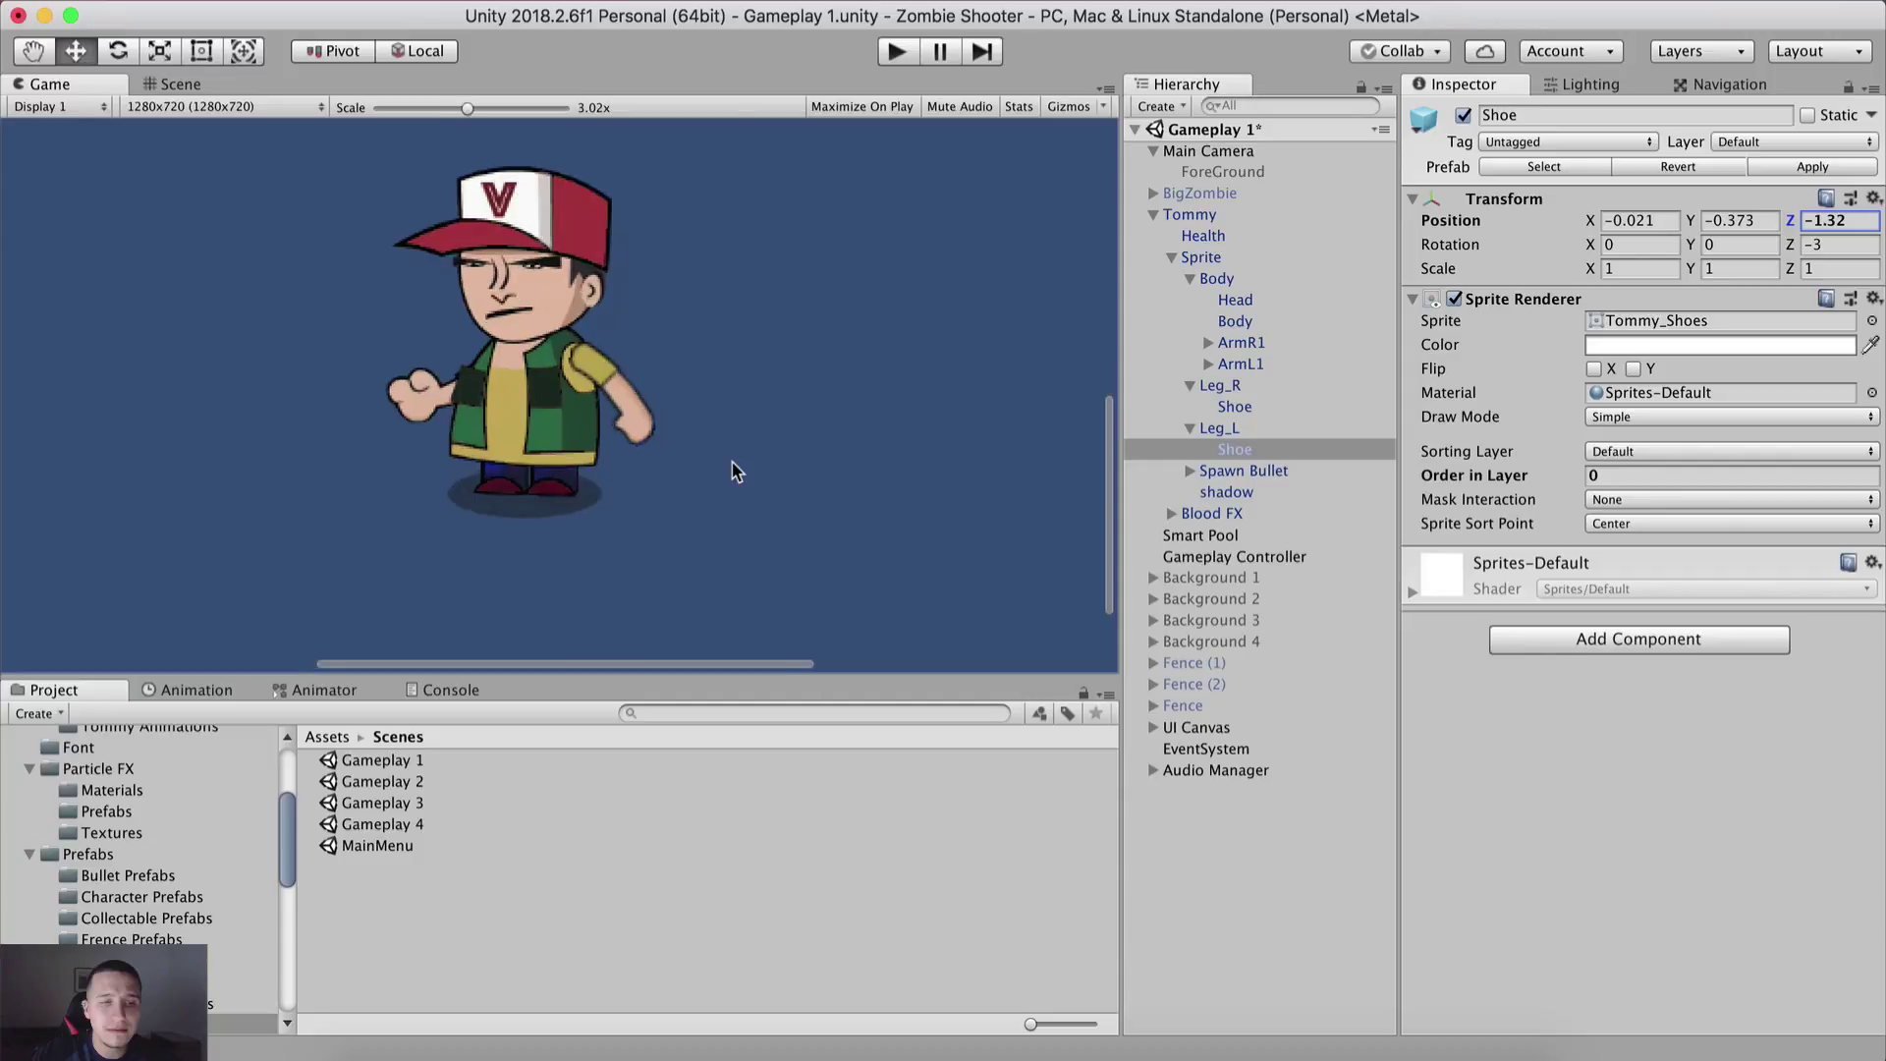
Step: Examine in the Scene view how the shoes are spaced in depth from Tommy's body
click(187, 83)
middle_drag(452, 536, 447, 365)
alt+drag(447, 366, 604, 358)
scroll(604, 358, up, 5)
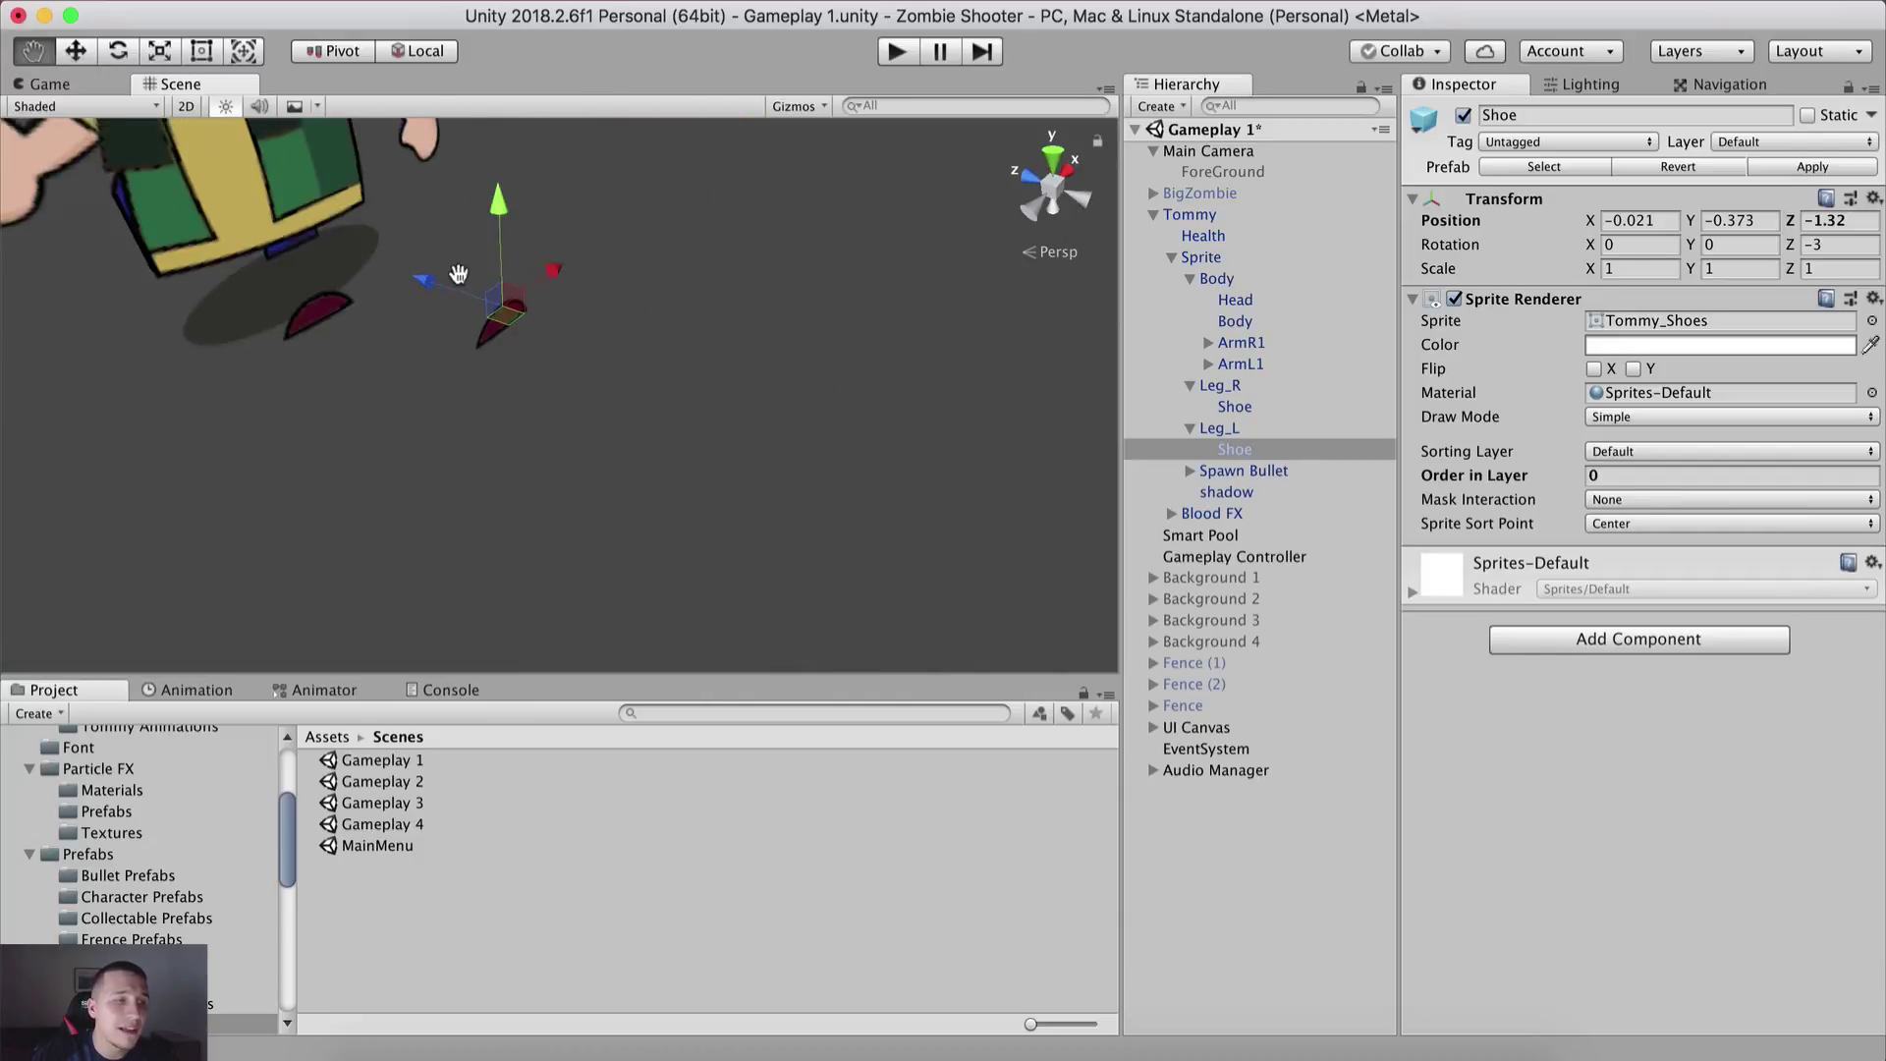
alt+drag(390, 348, 426, 392)
scroll(307, 315, down, 5)
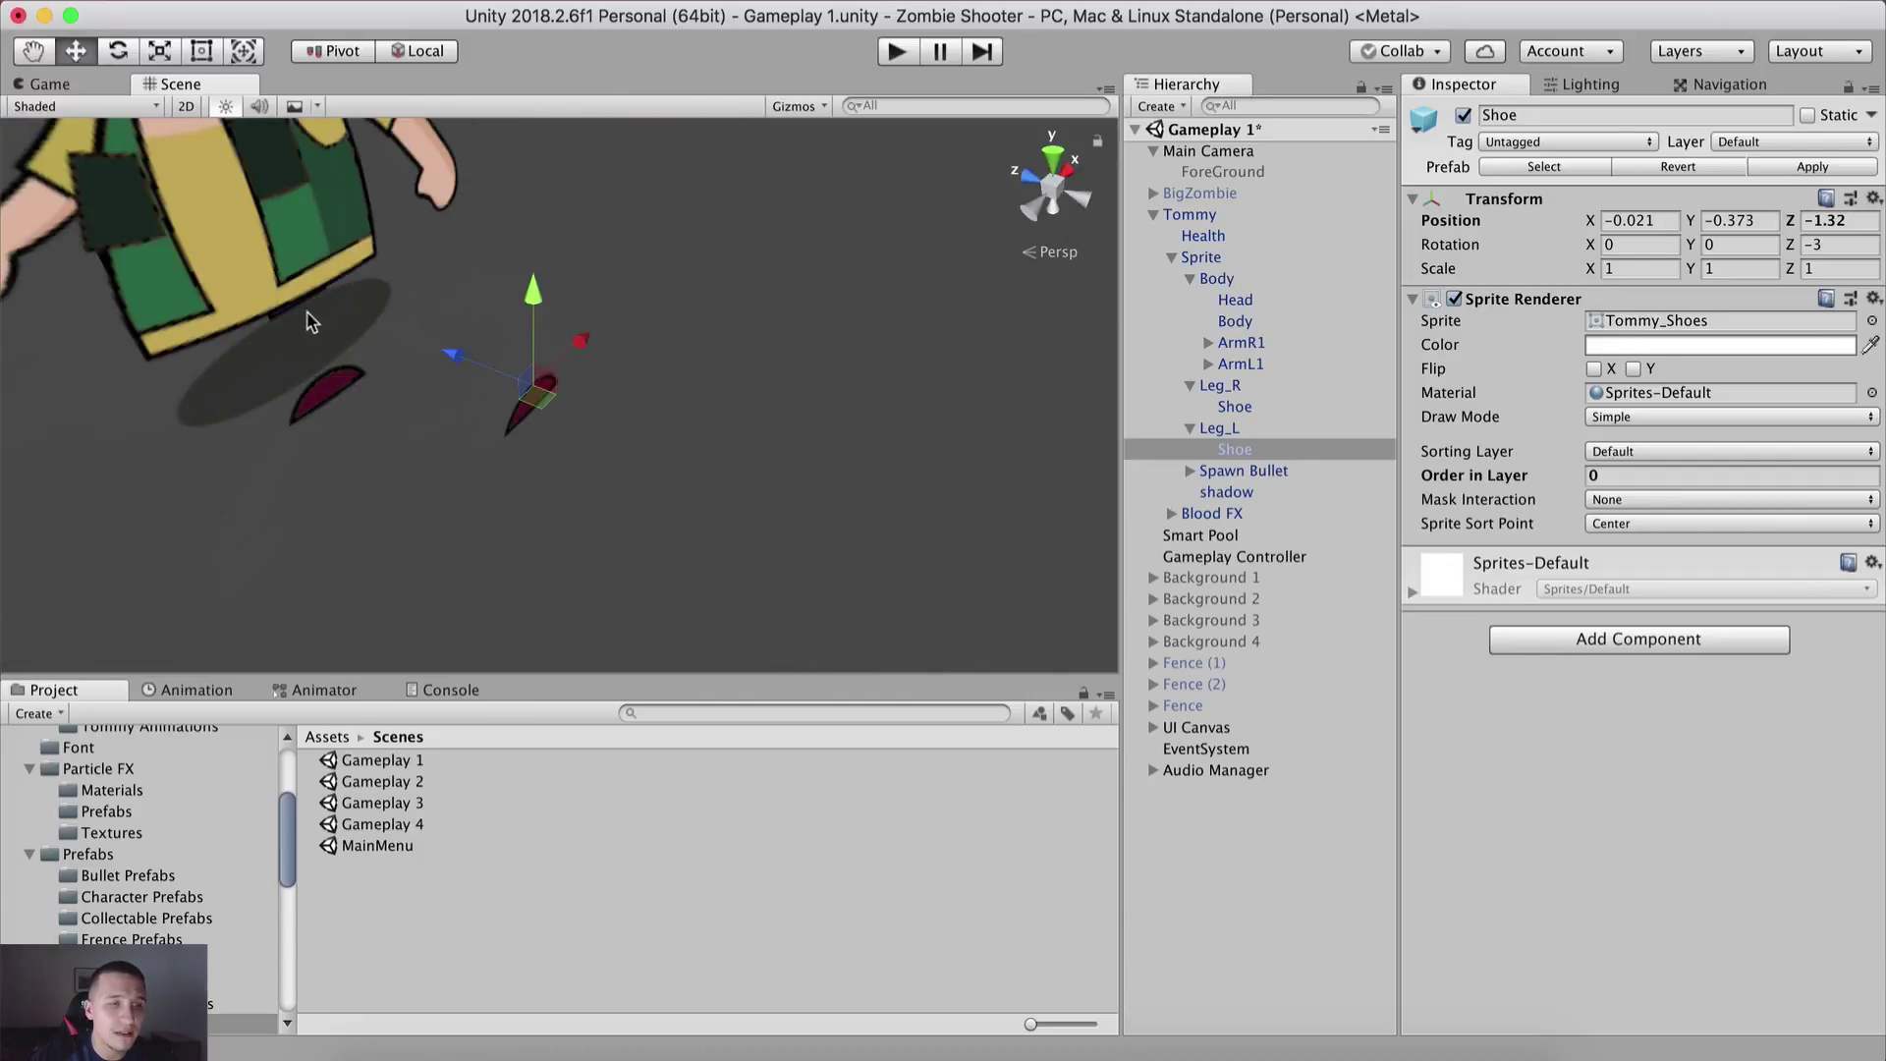
scroll(307, 270, down, 4)
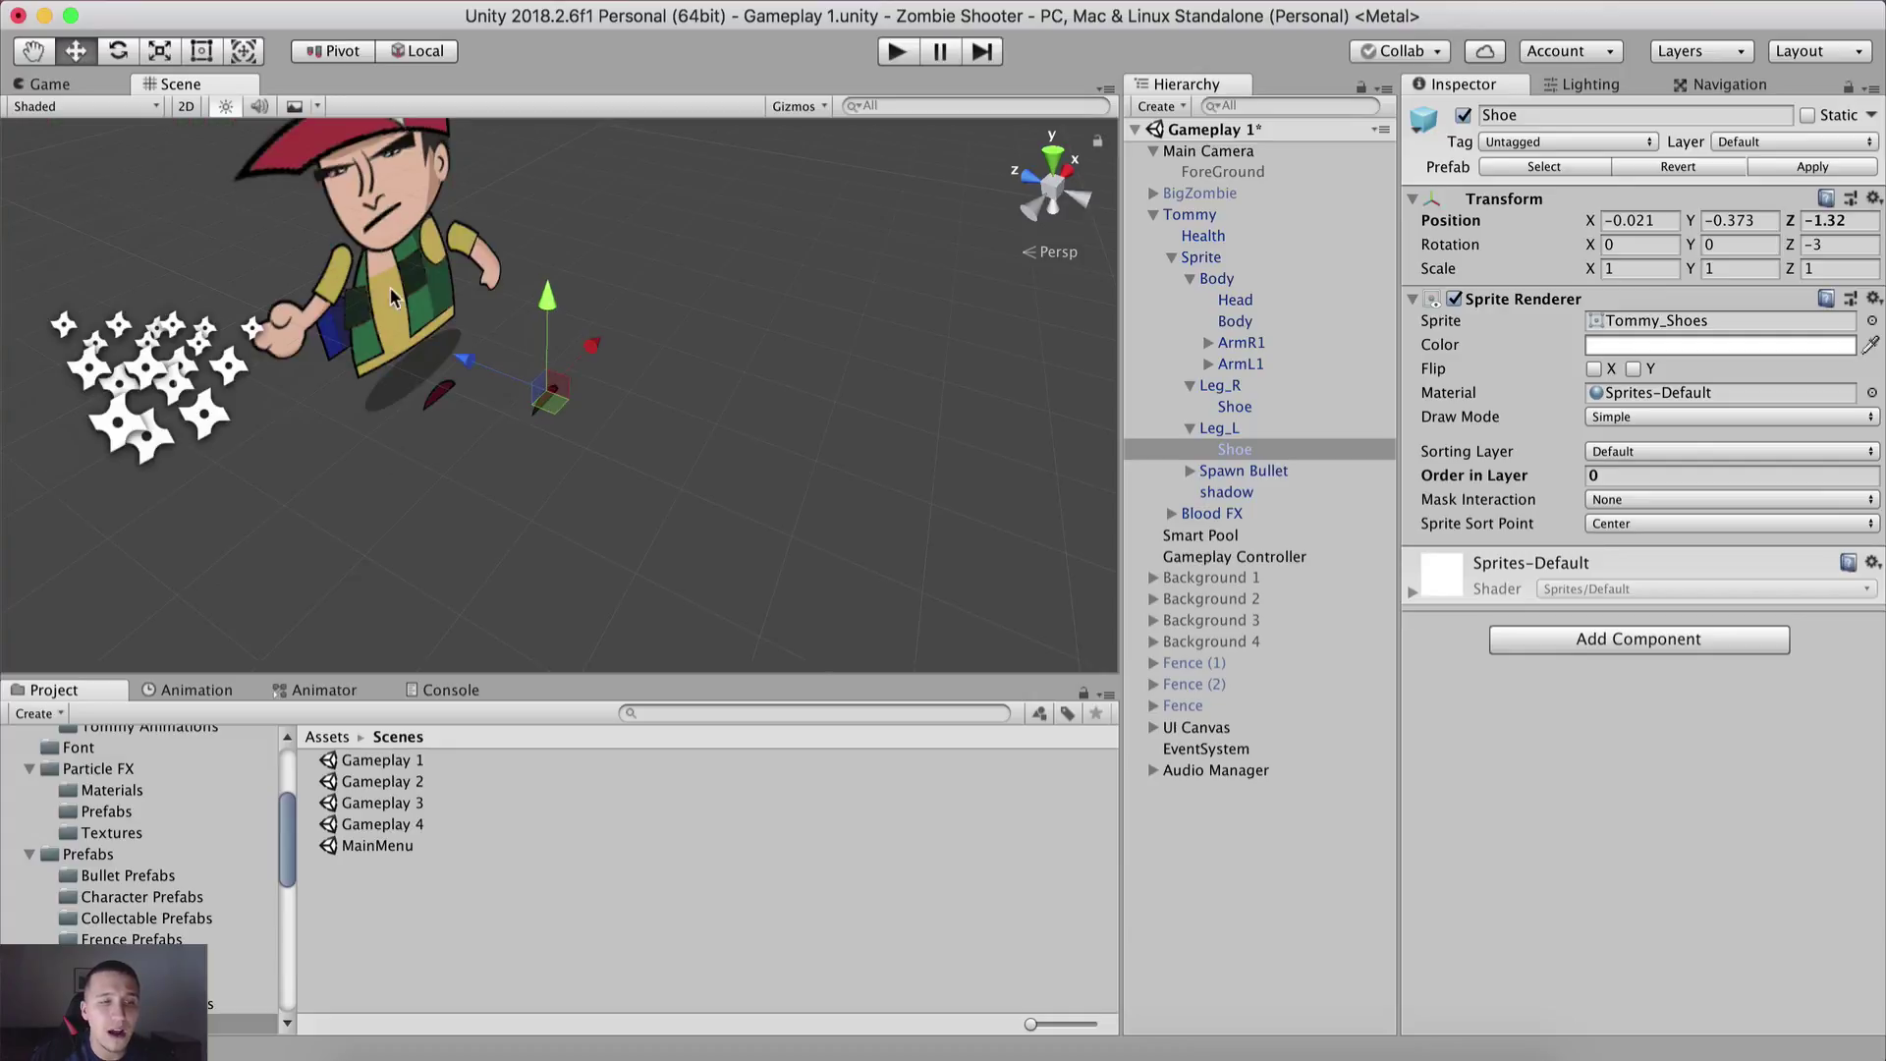
middle_drag(457, 373, 509, 376)
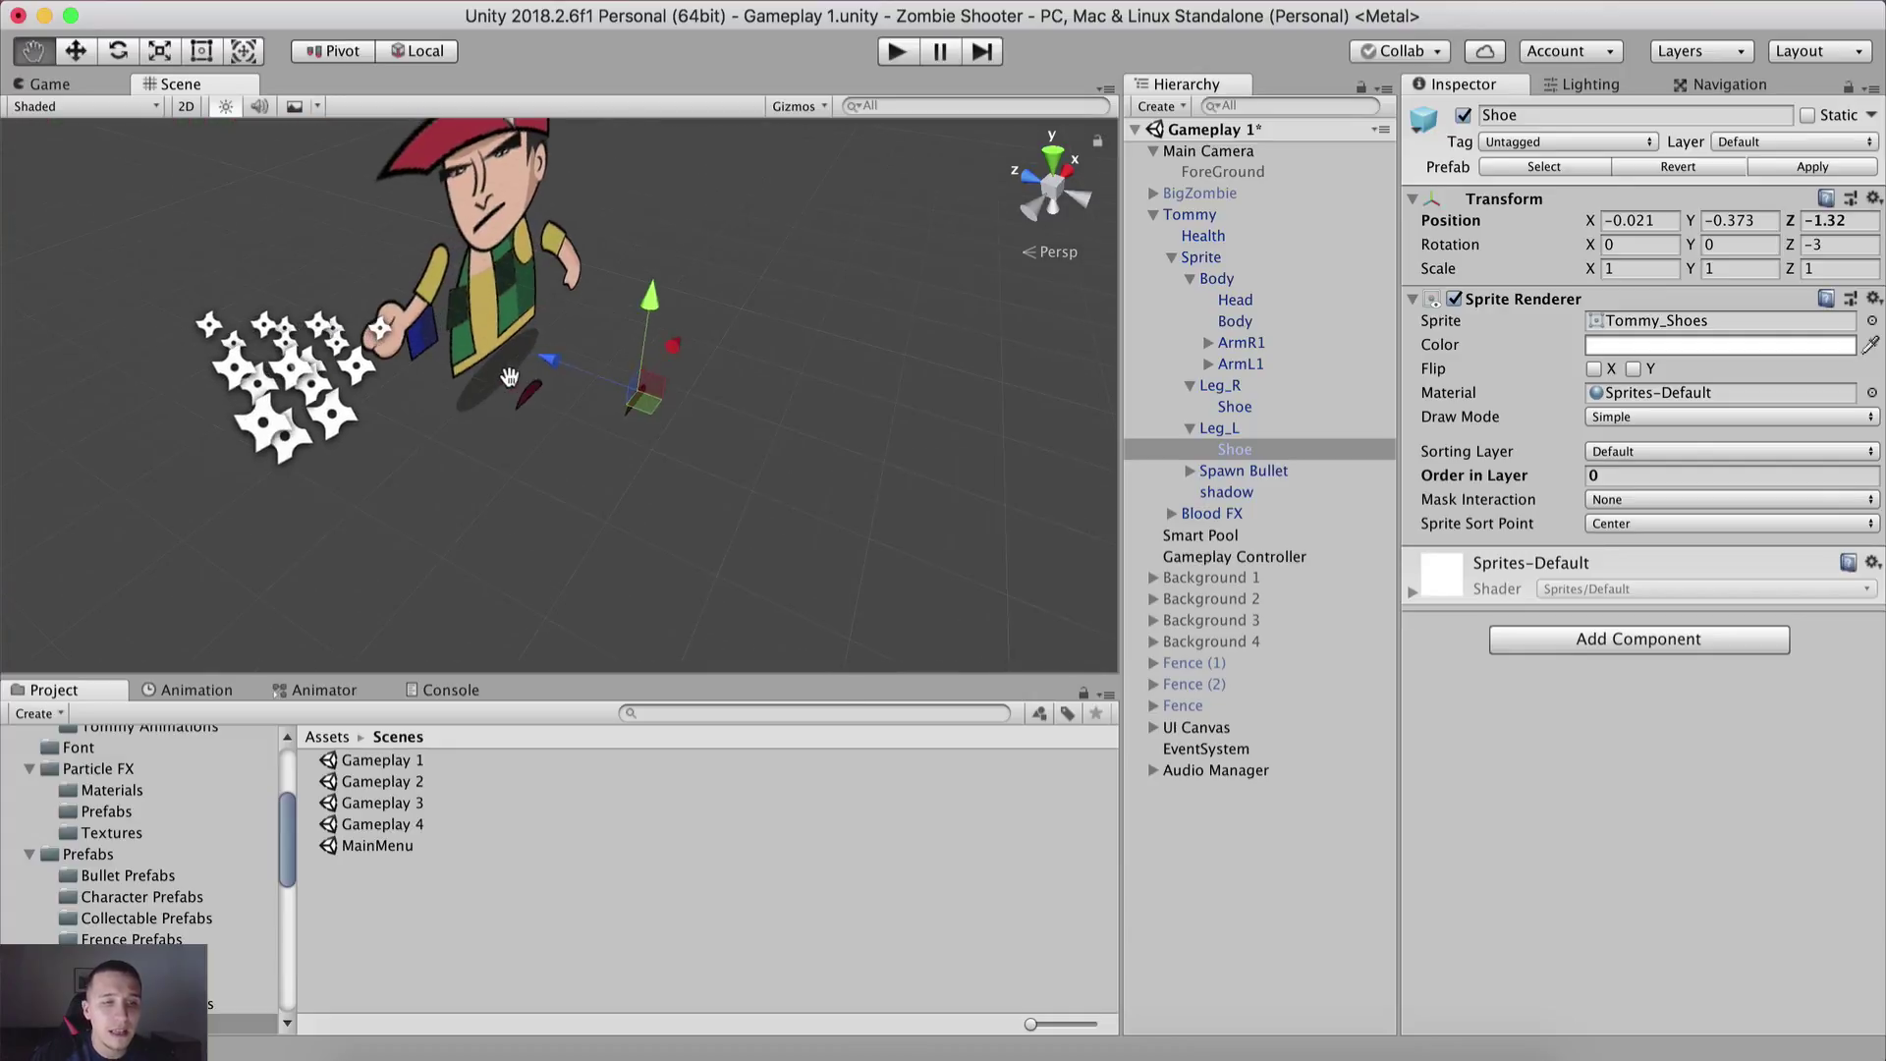
Step: Inspect the Shoe under Leg_R from the side in the Scene view and compare it with the Game view
click(1232, 409)
alt+drag(539, 404, 749, 431)
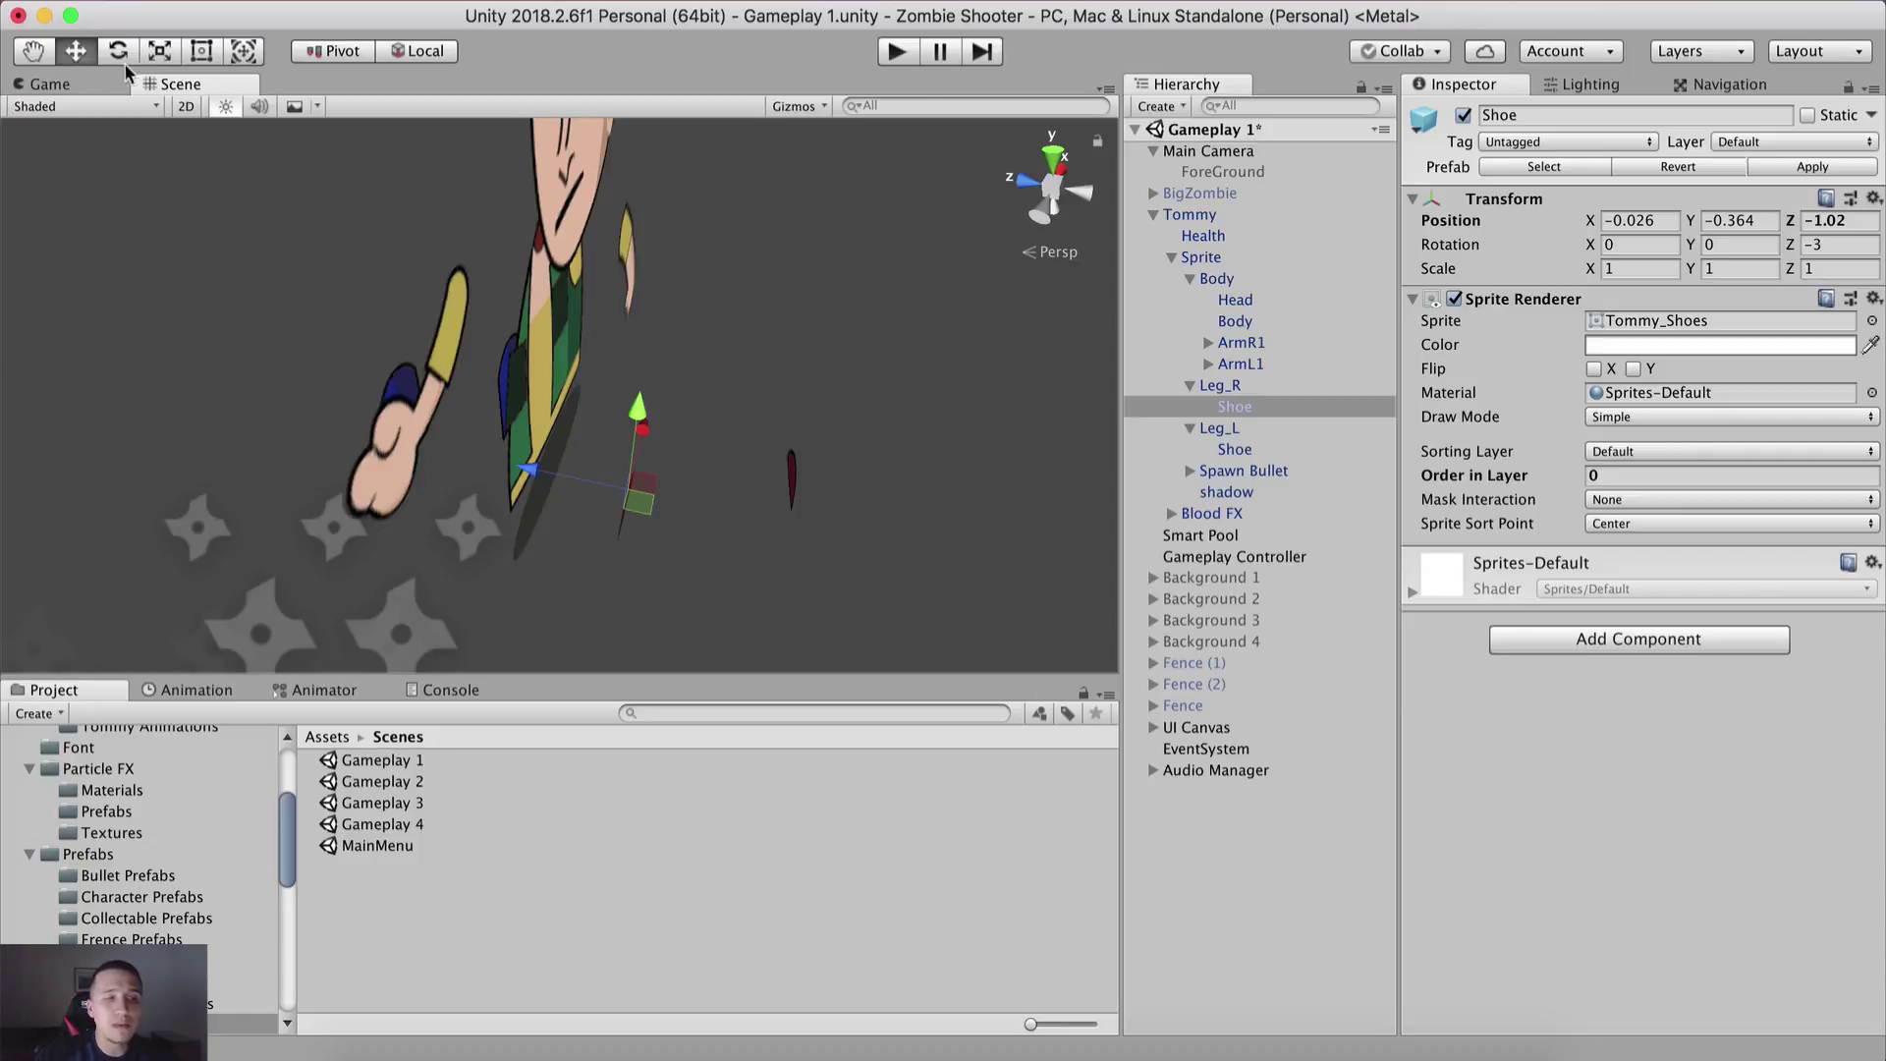
click(54, 83)
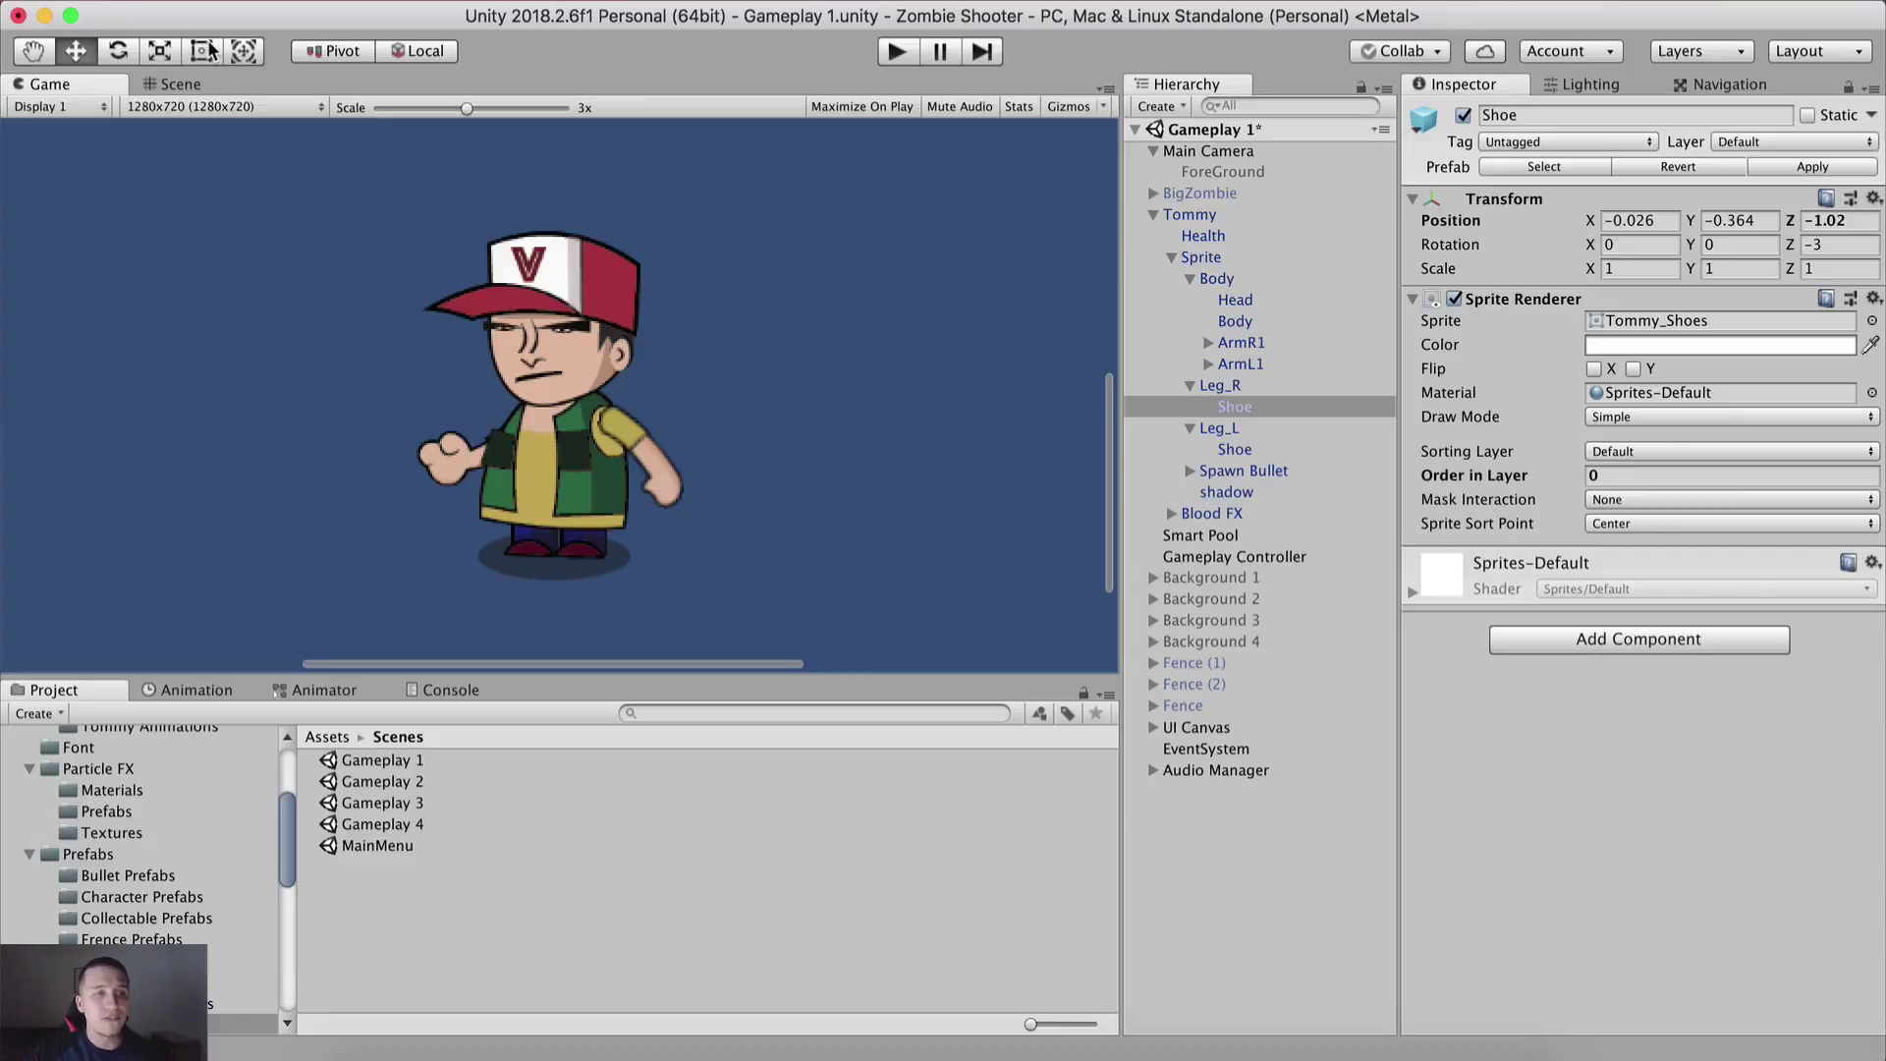
Step: Compare the Z positions of the Leg_L and Leg_R shoes by selecting each one in the Scene view
click(187, 85)
middle_drag(78, 432, 177, 435)
scroll(177, 435, up, 10)
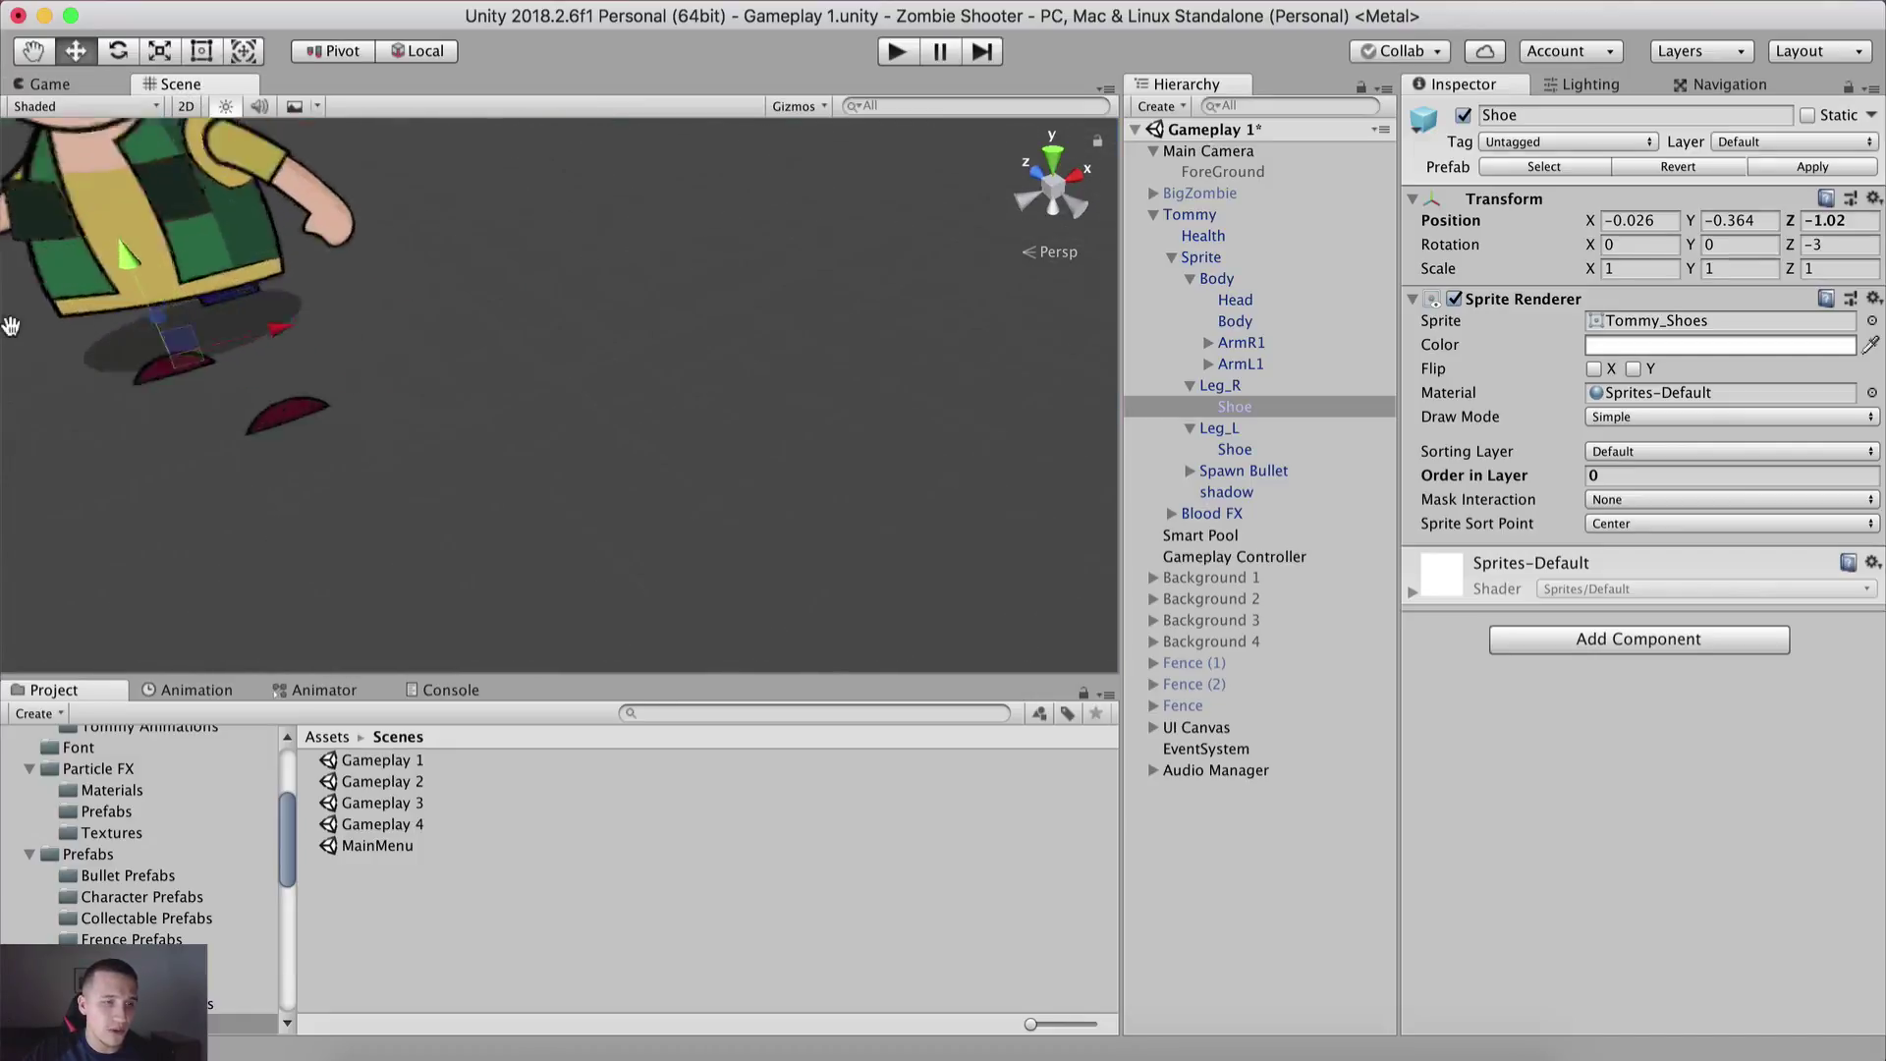
click(413, 378)
click(412, 379)
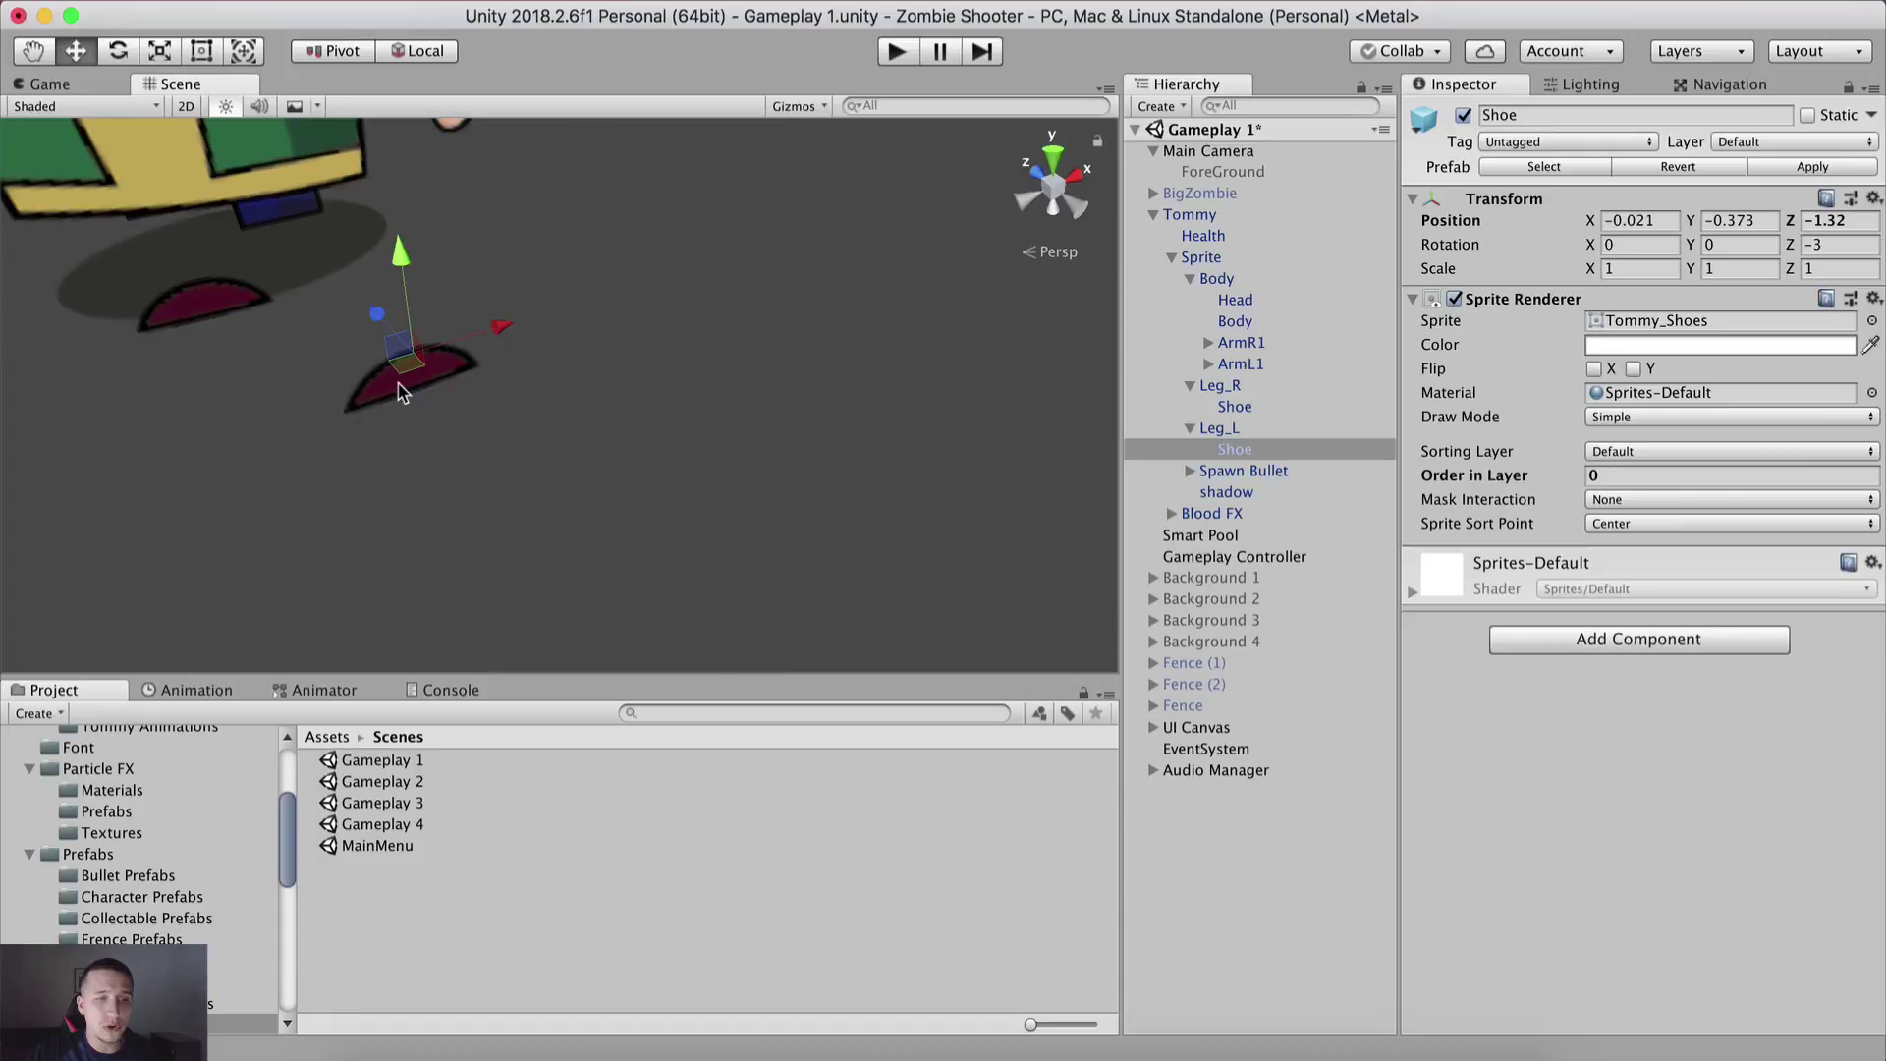
click(172, 324)
click(172, 324)
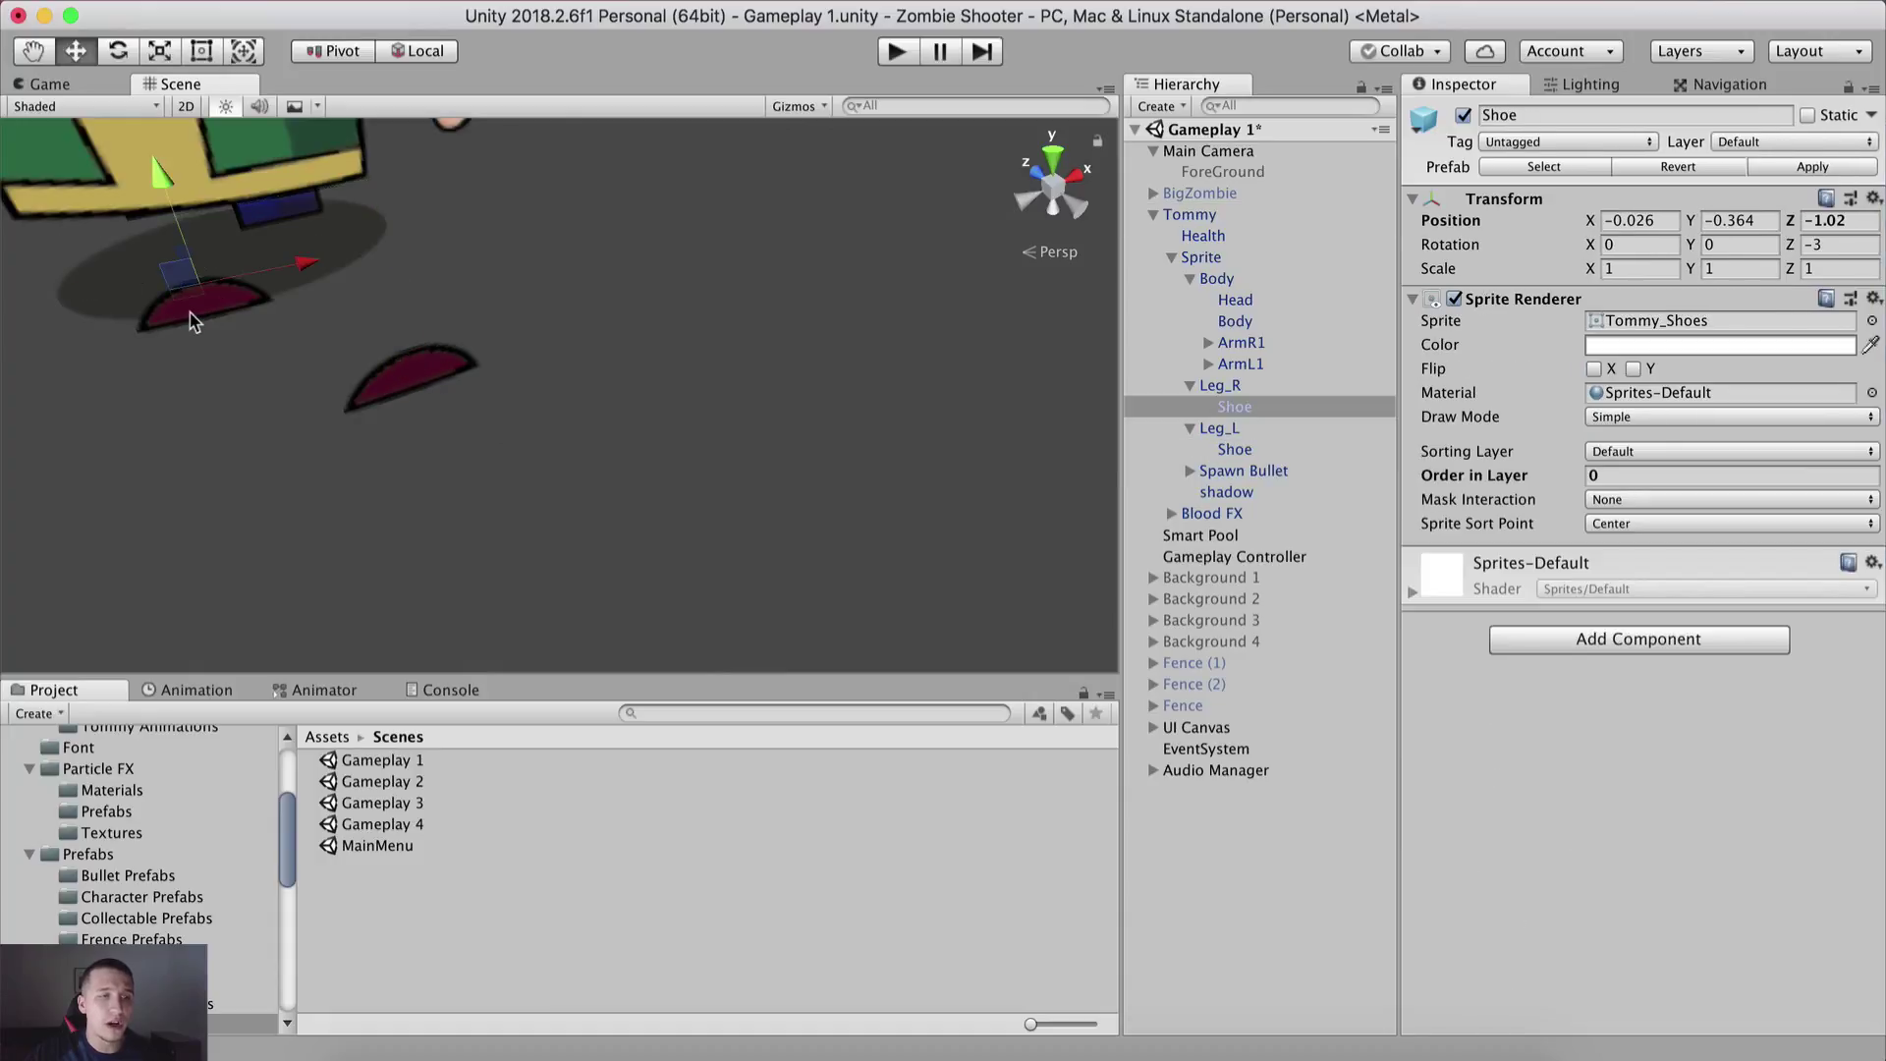
Step: Inspect the depth of ArmL1 relative to Tommy's body in the Scene view
scroll(187, 329, down, 5)
middle_drag(469, 424, 507, 478)
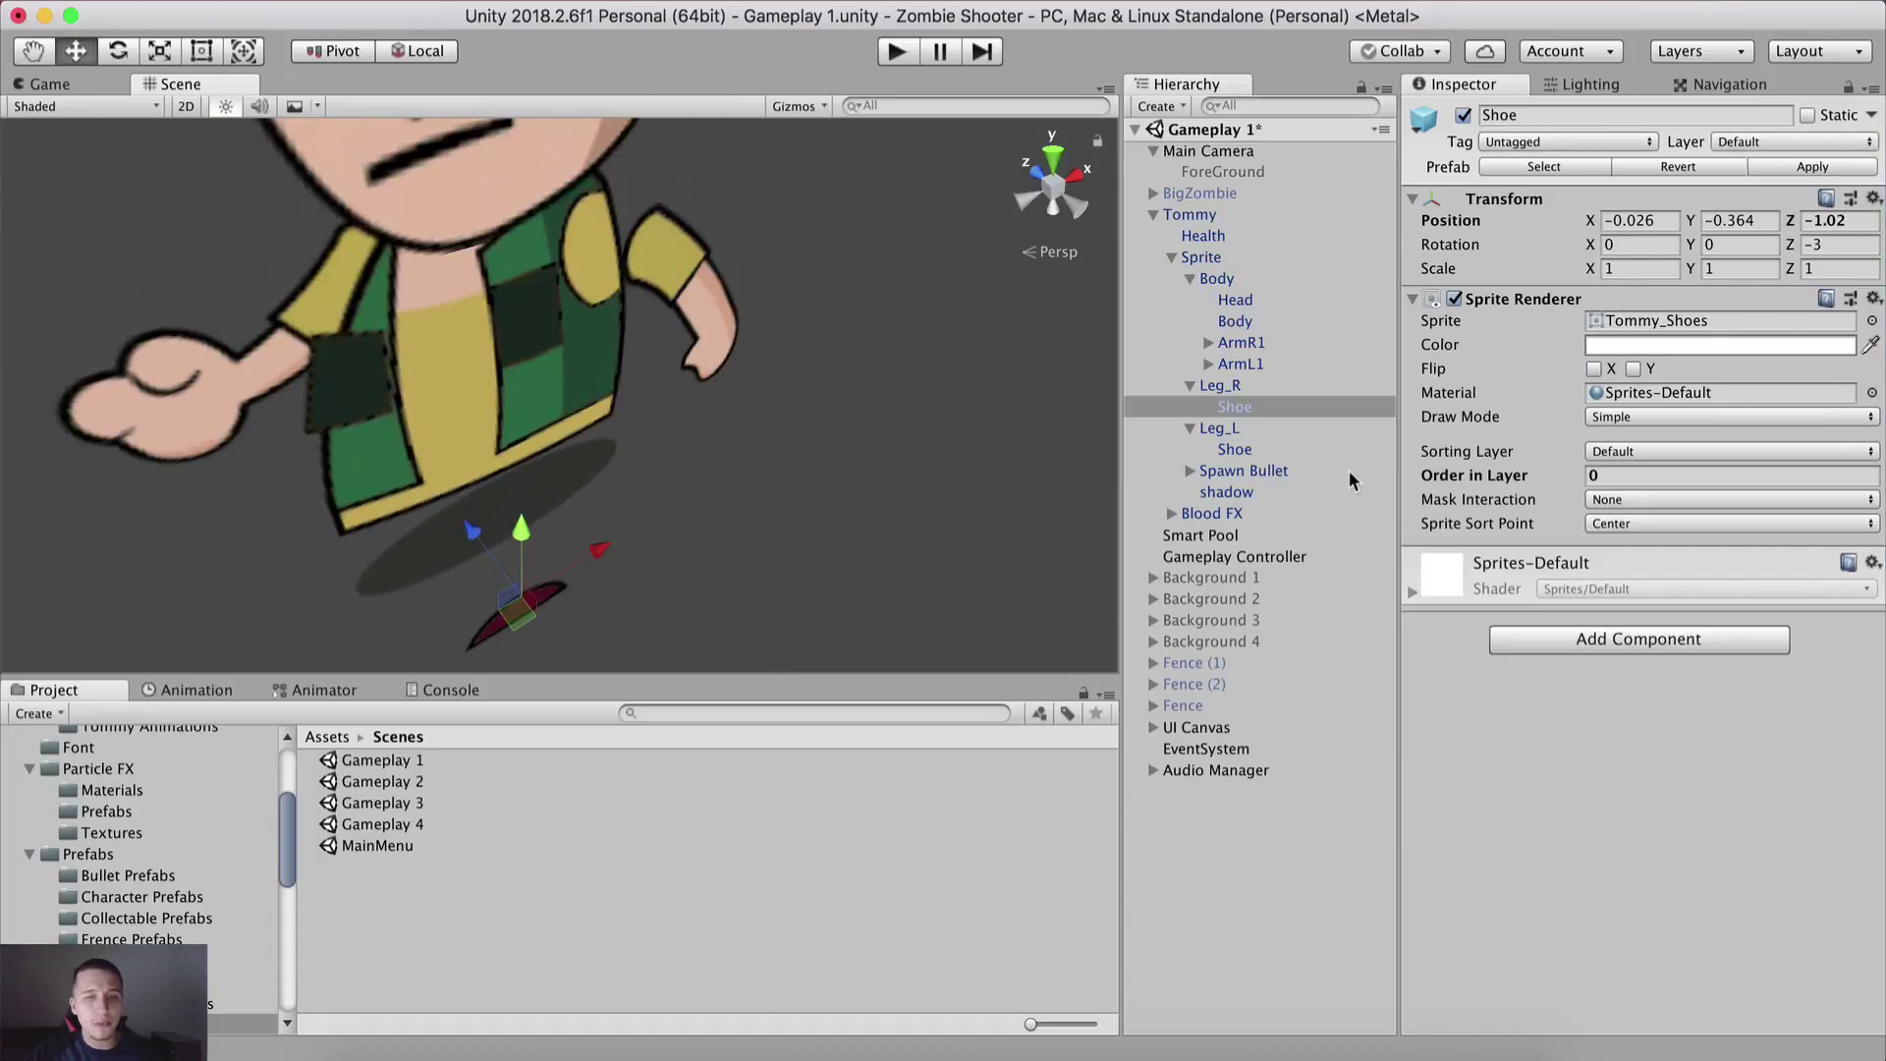
scroll(948, 477, up, 5)
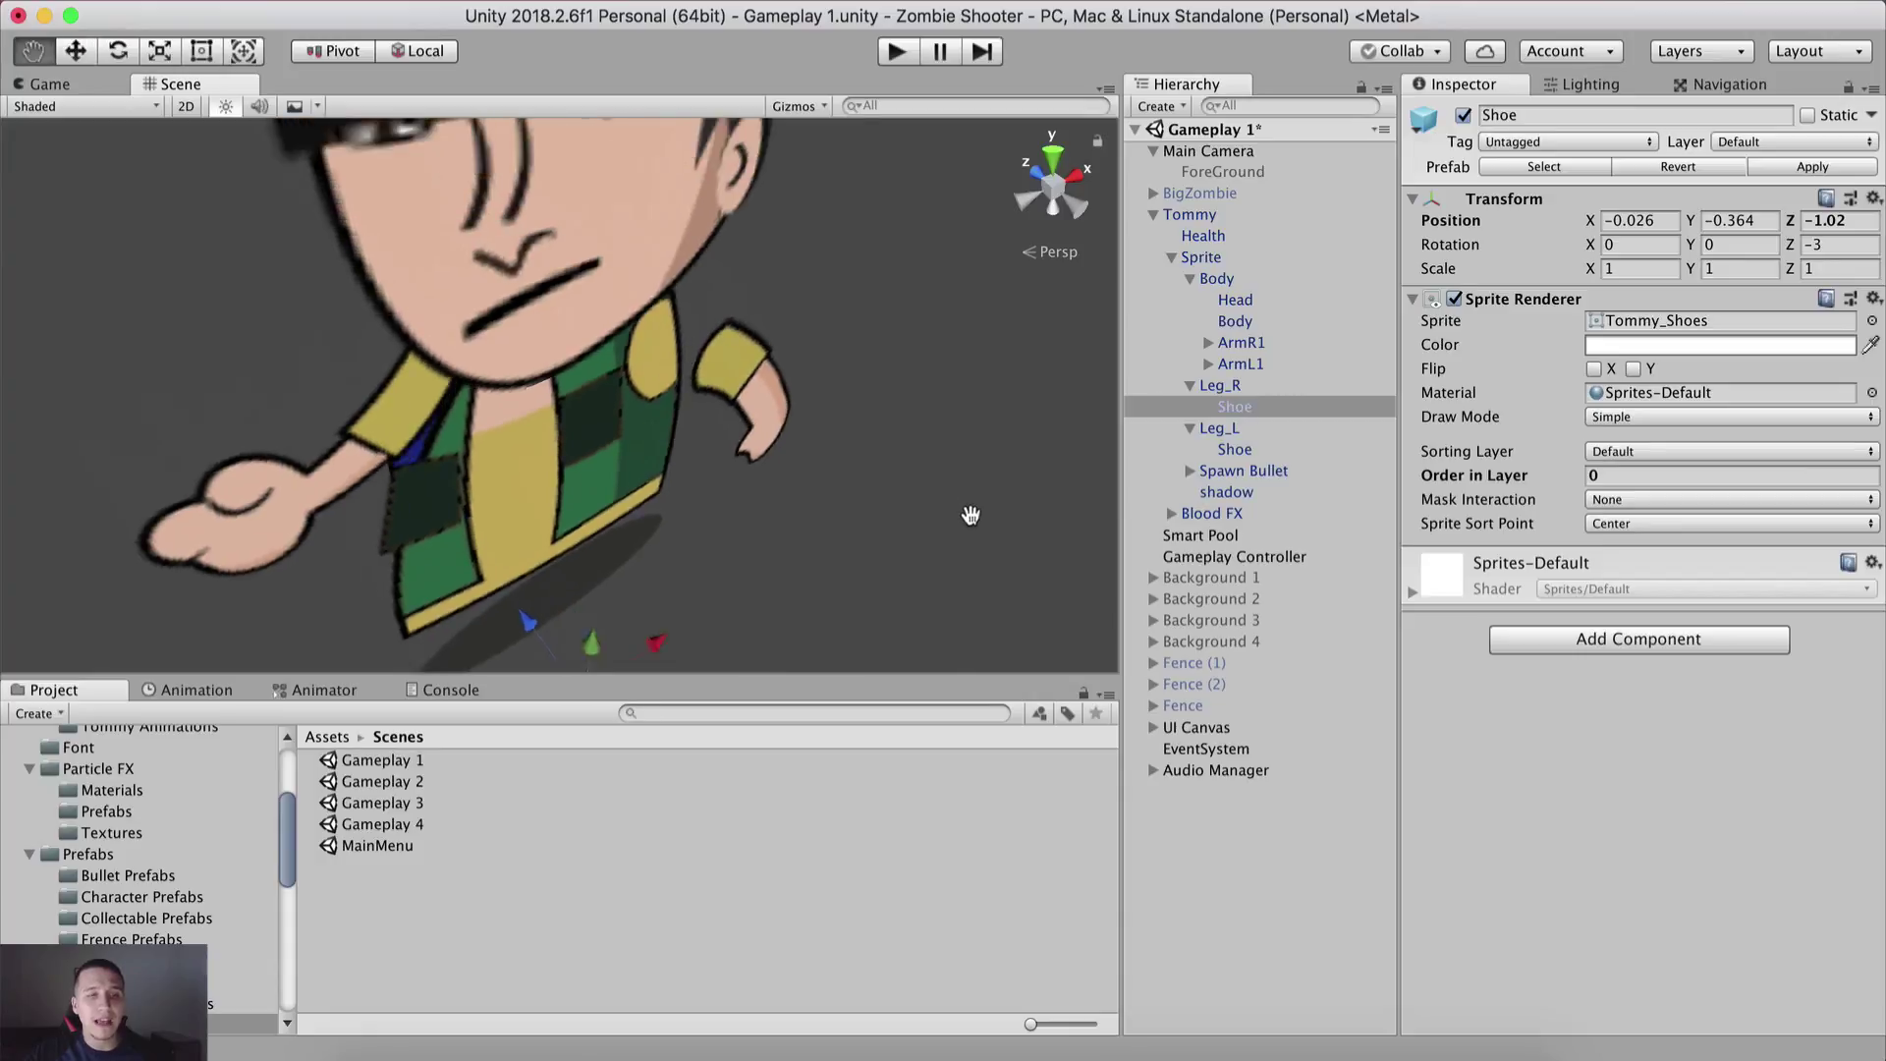
click(719, 396)
click(731, 397)
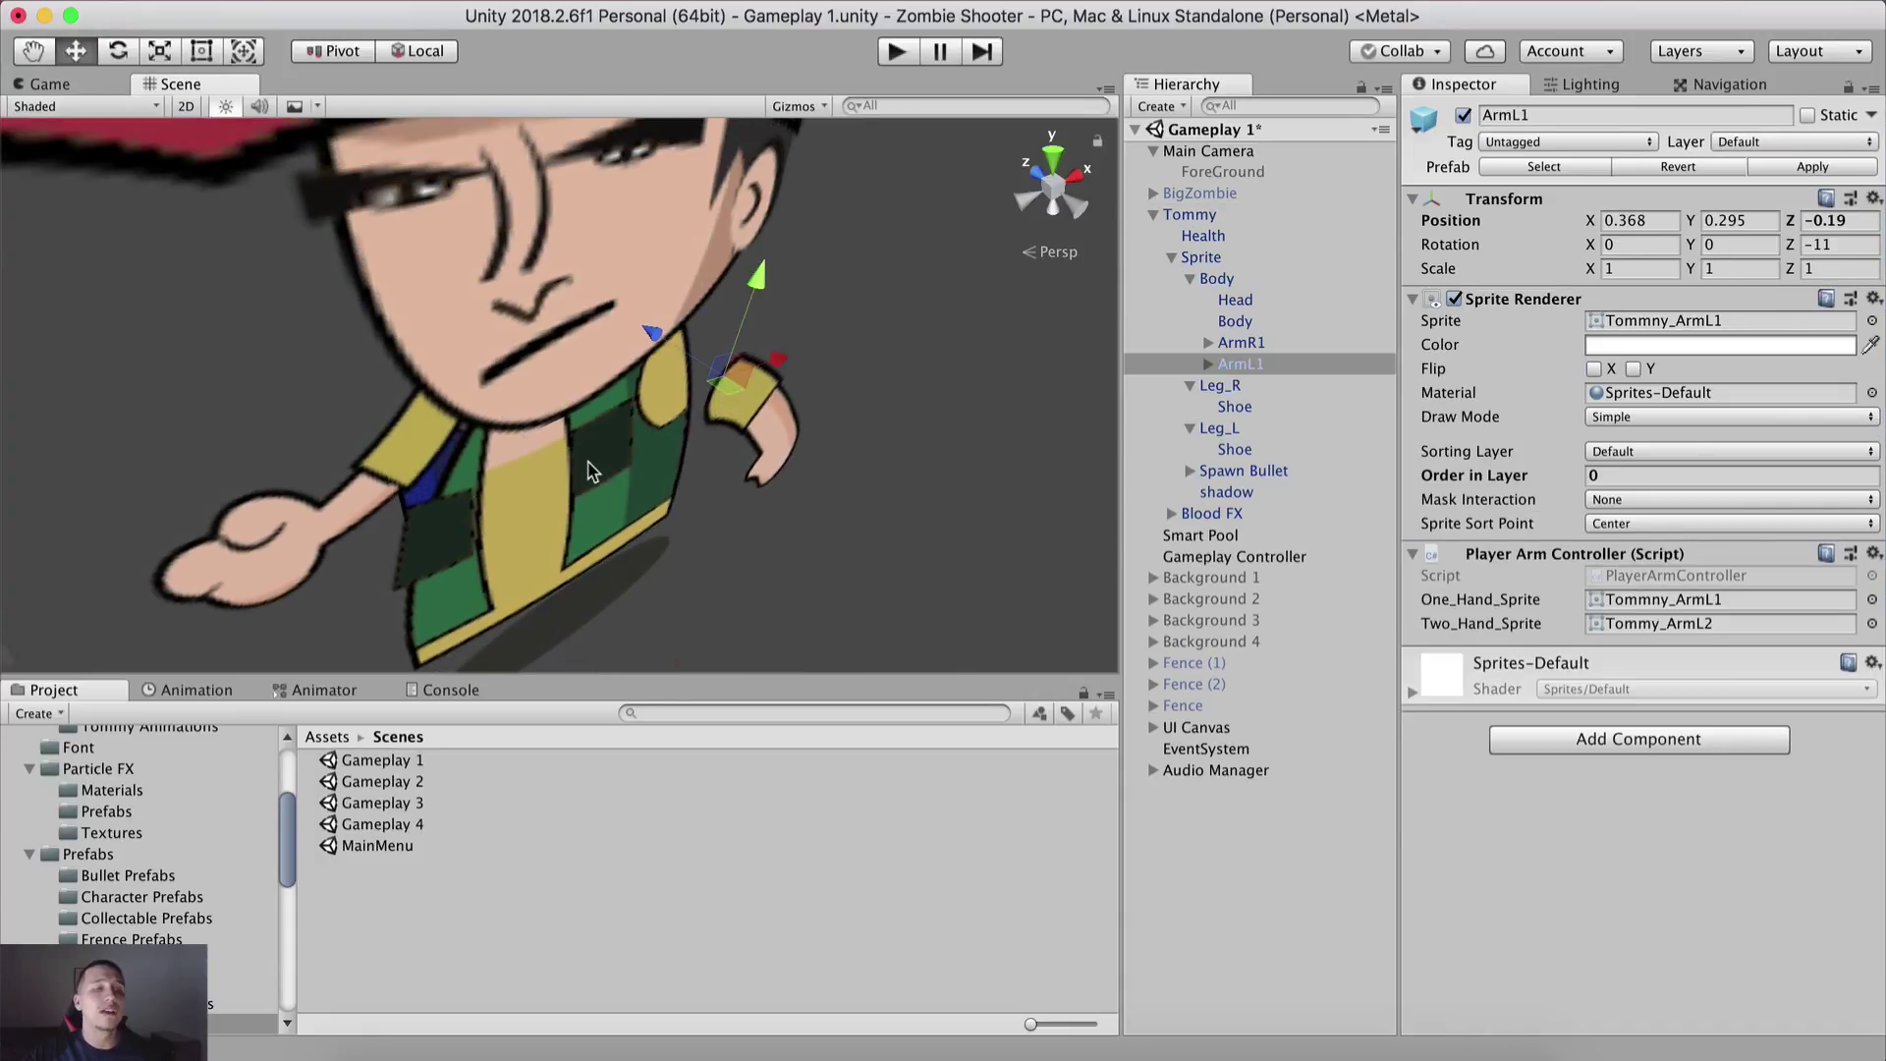
scroll(589, 473, down, 3)
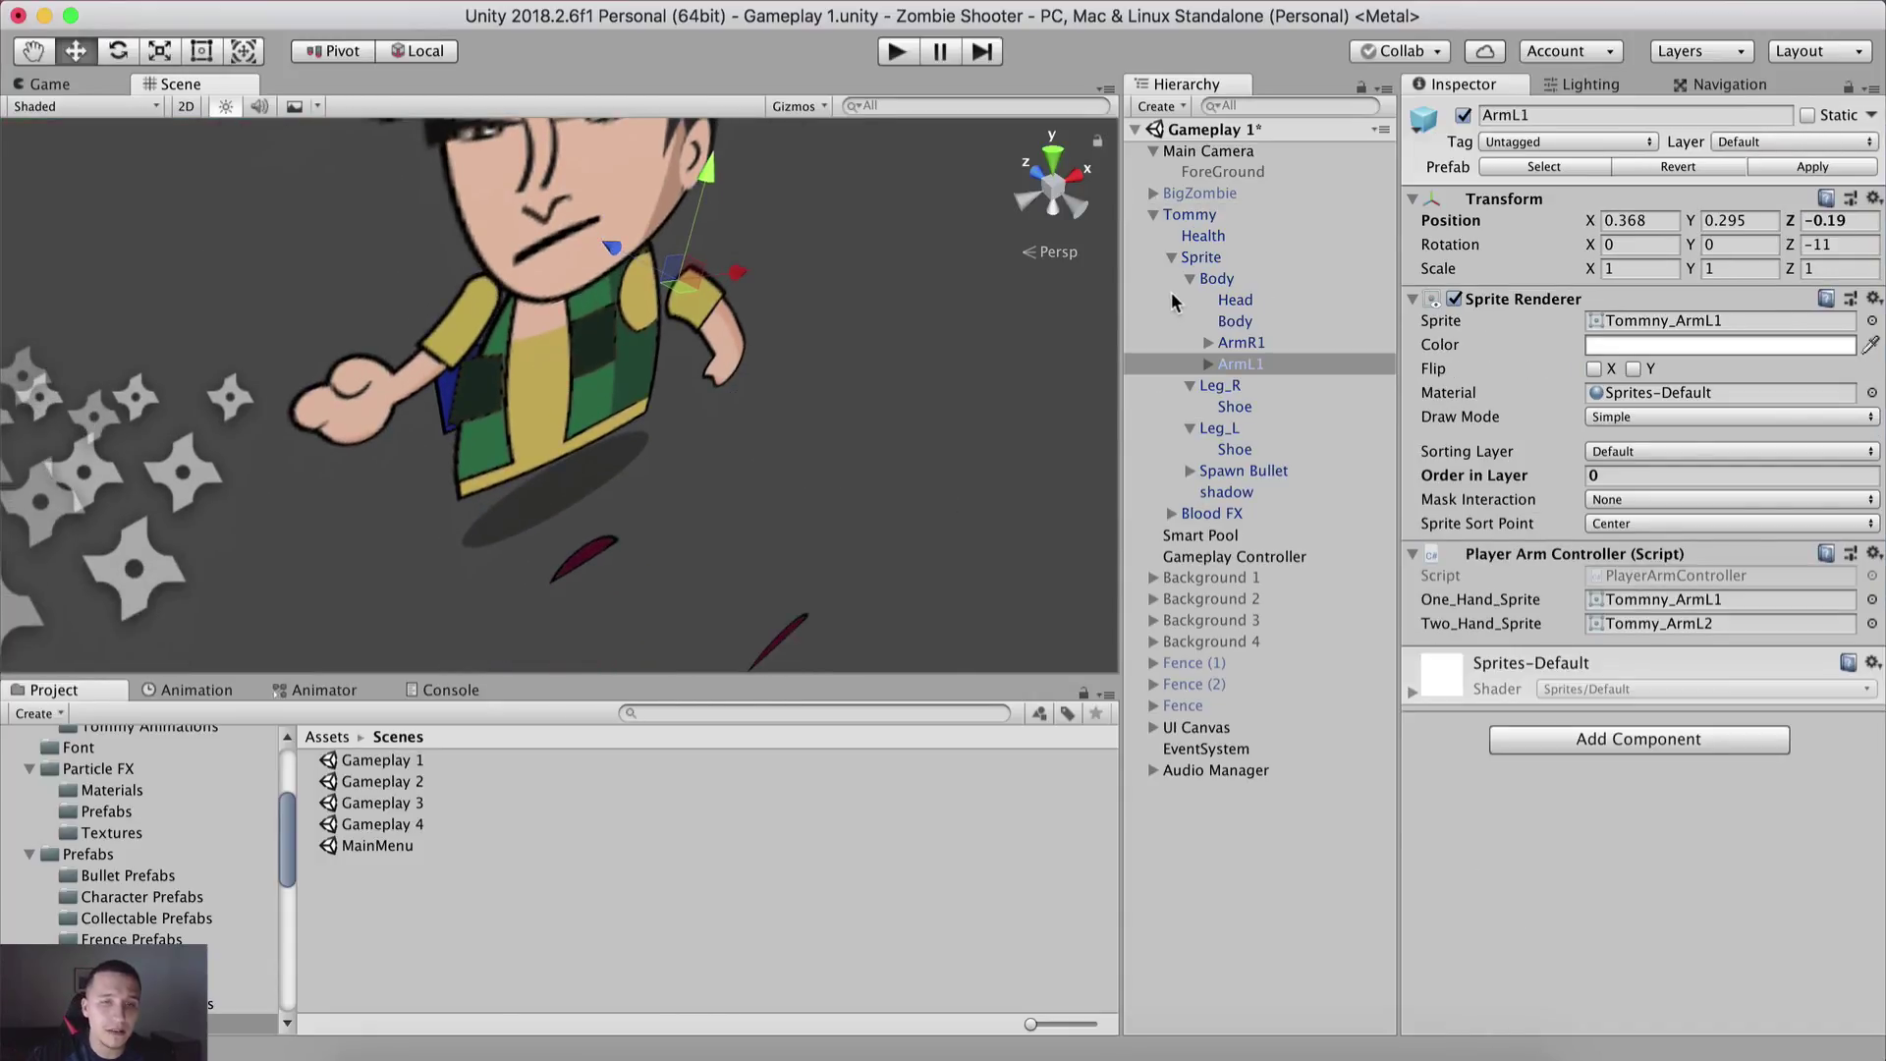
Step: Set the Z position of all parts from Head through the Shoe under Leg_L to 0 and check Tommy in the Game view
click(1238, 303)
shift+click(1235, 449)
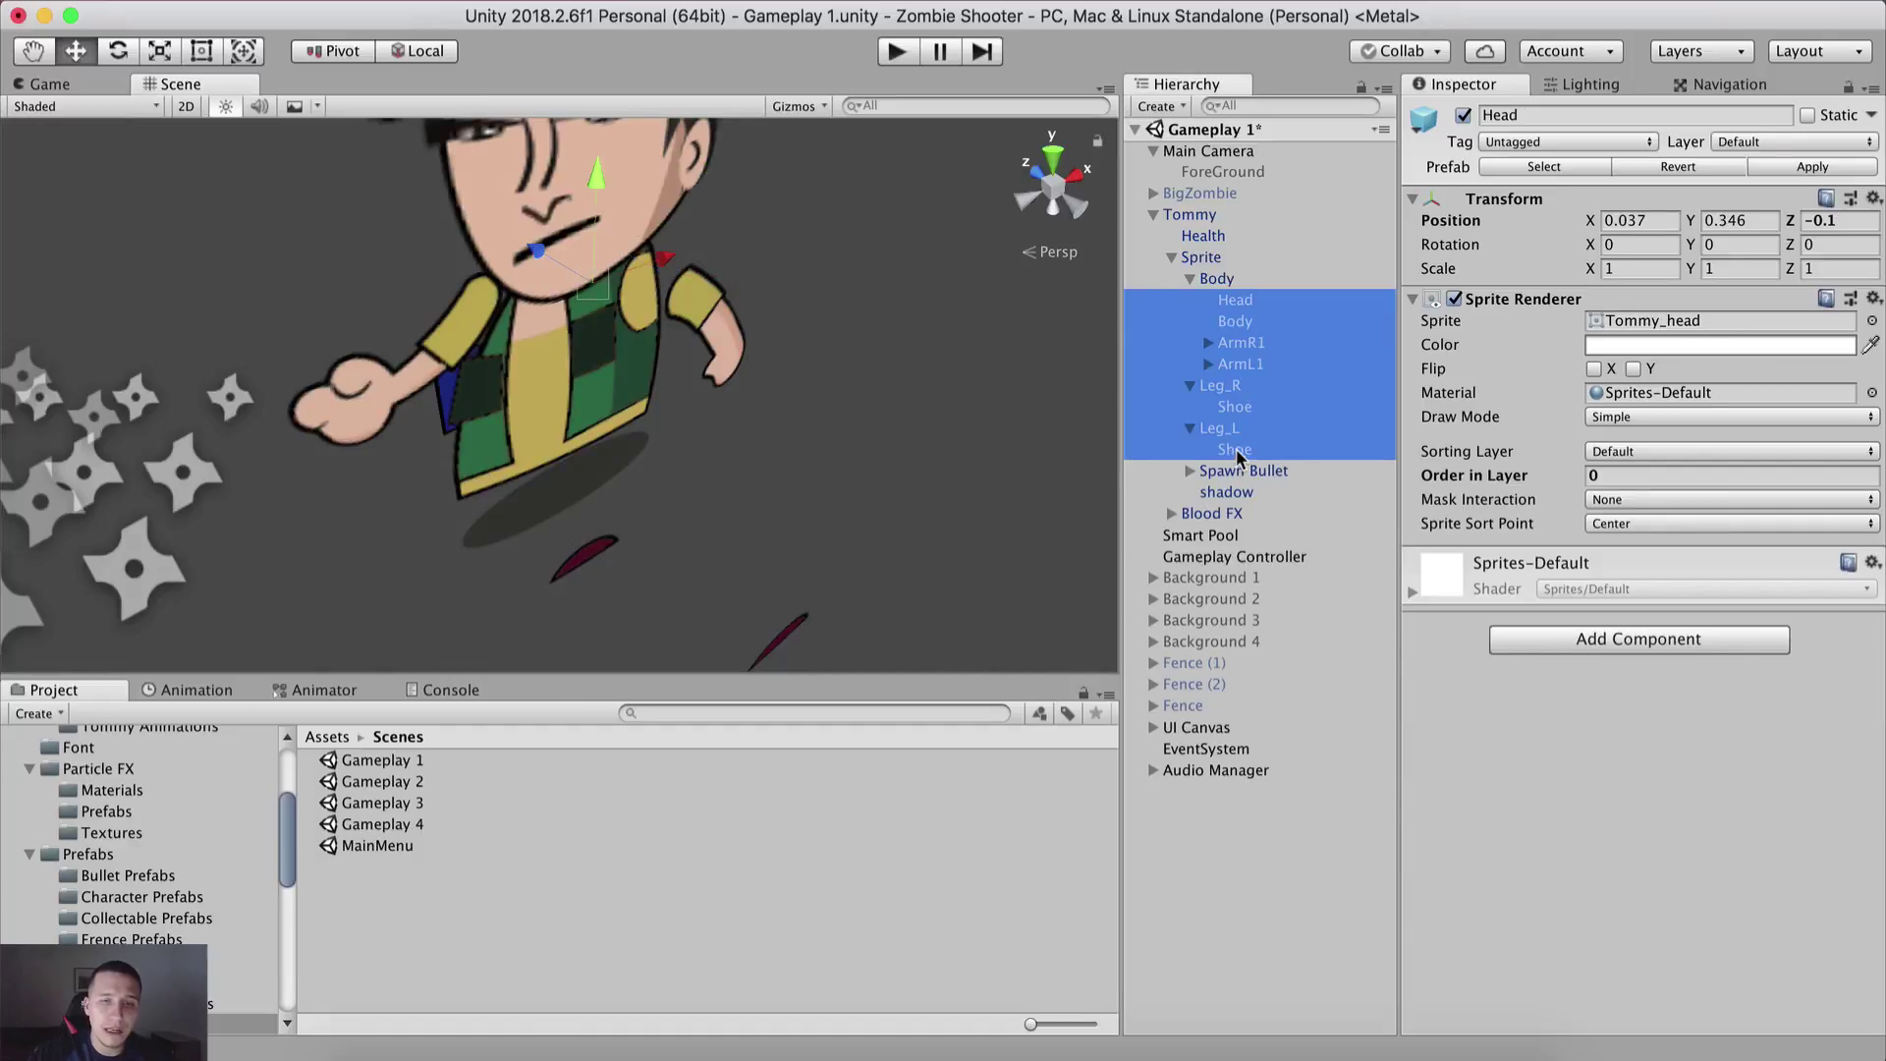
click(1817, 222)
text(0)
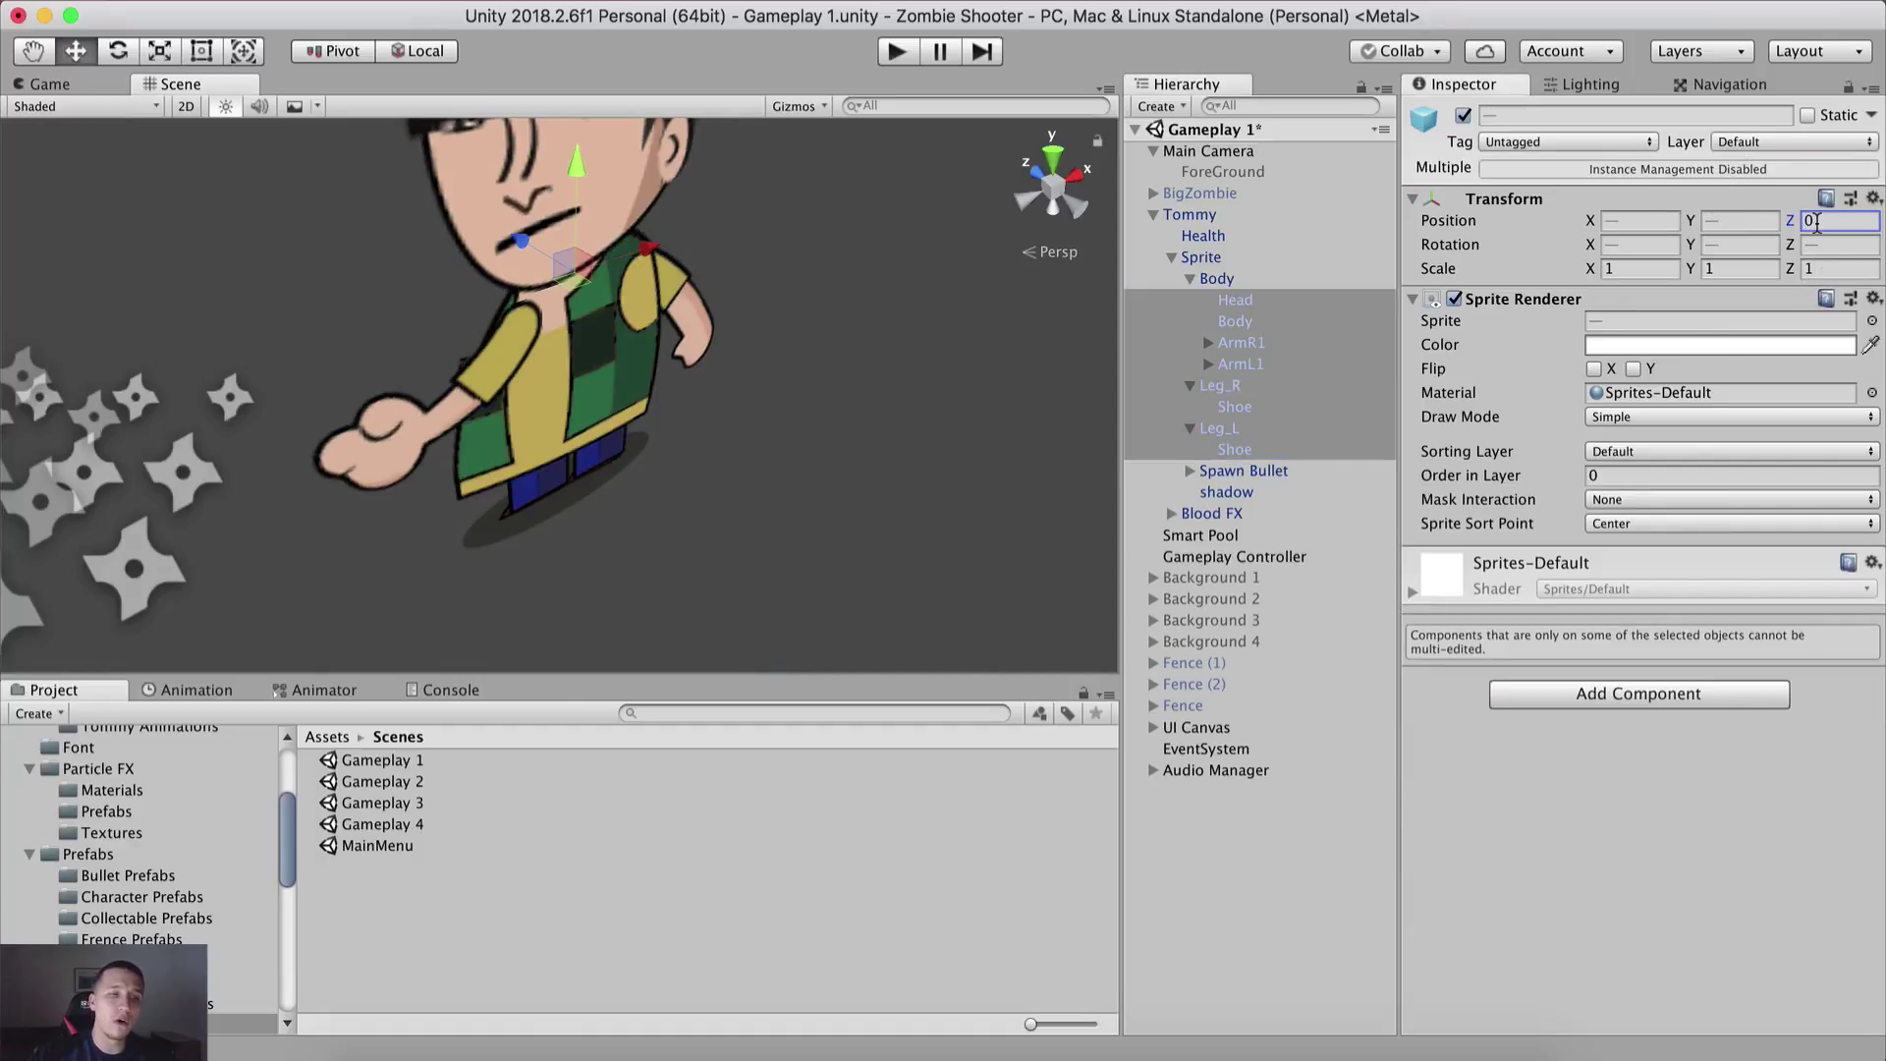
click(128, 85)
scroll(590, 525, up, 5)
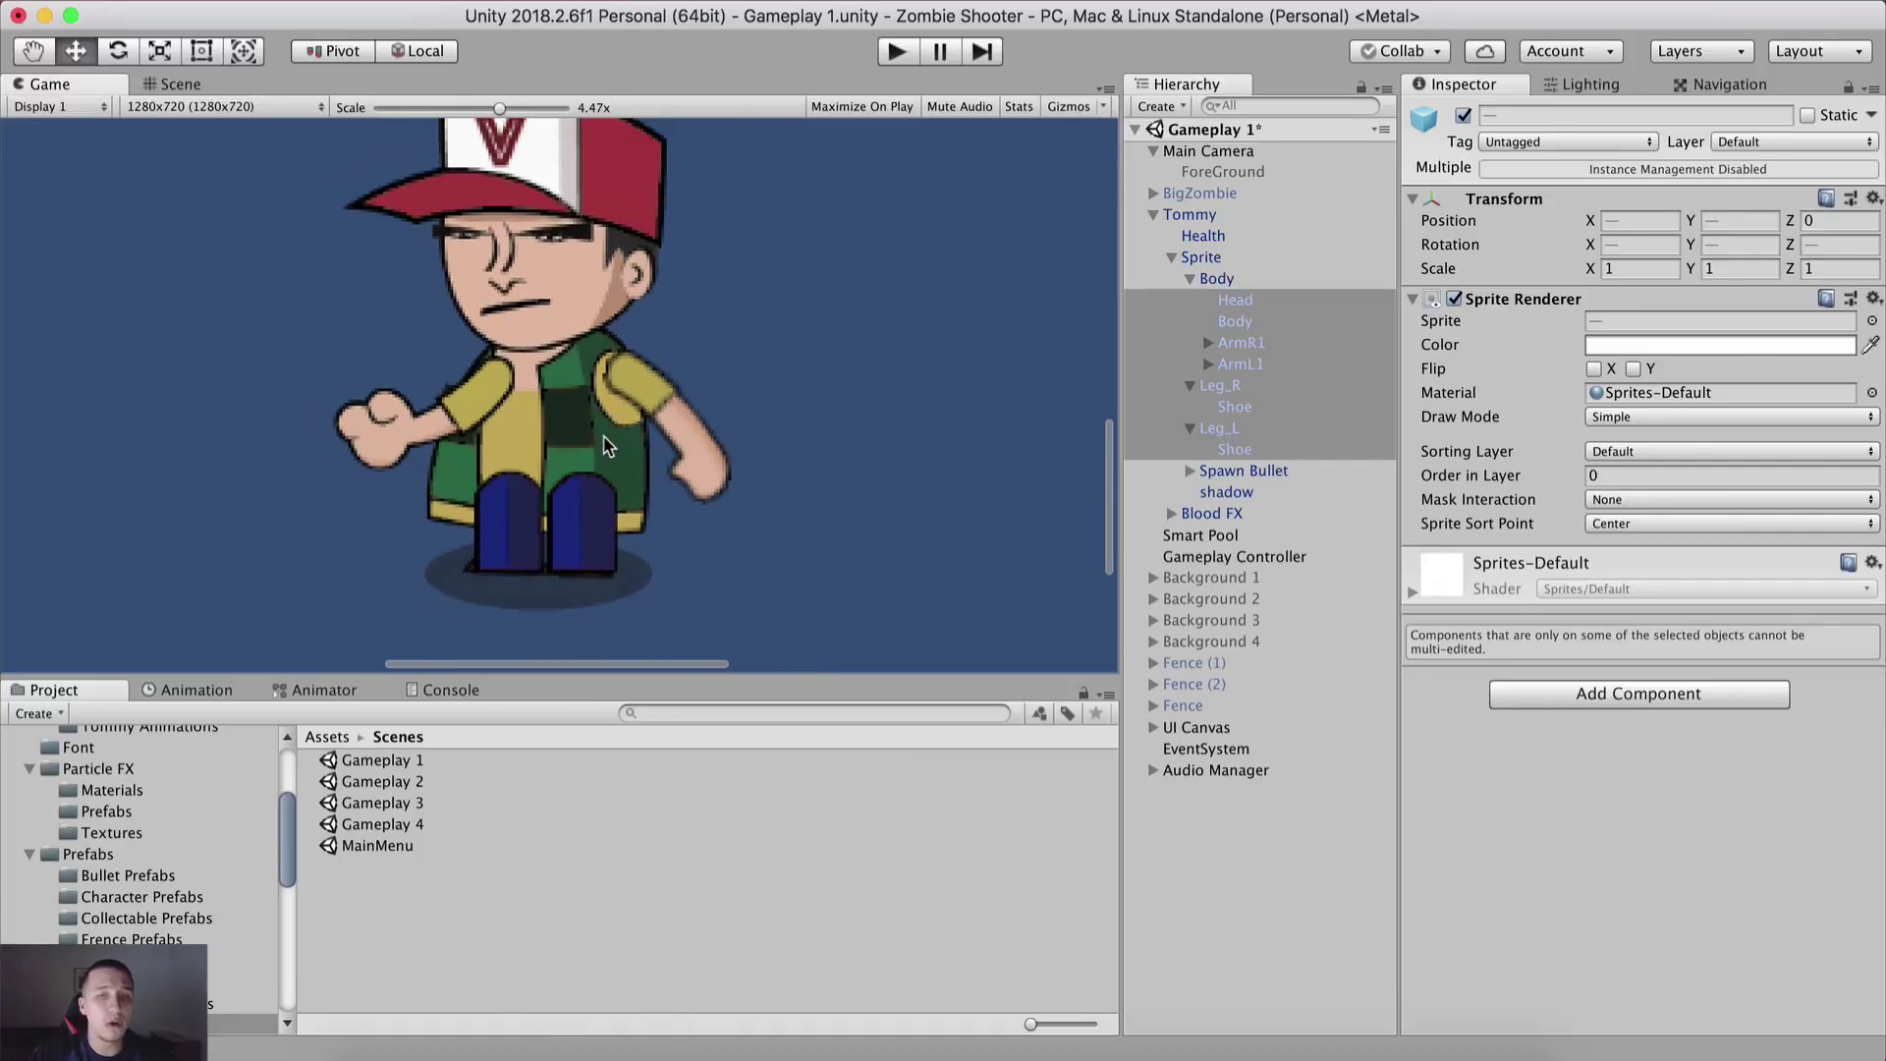
scroll(822, 334, down, 2)
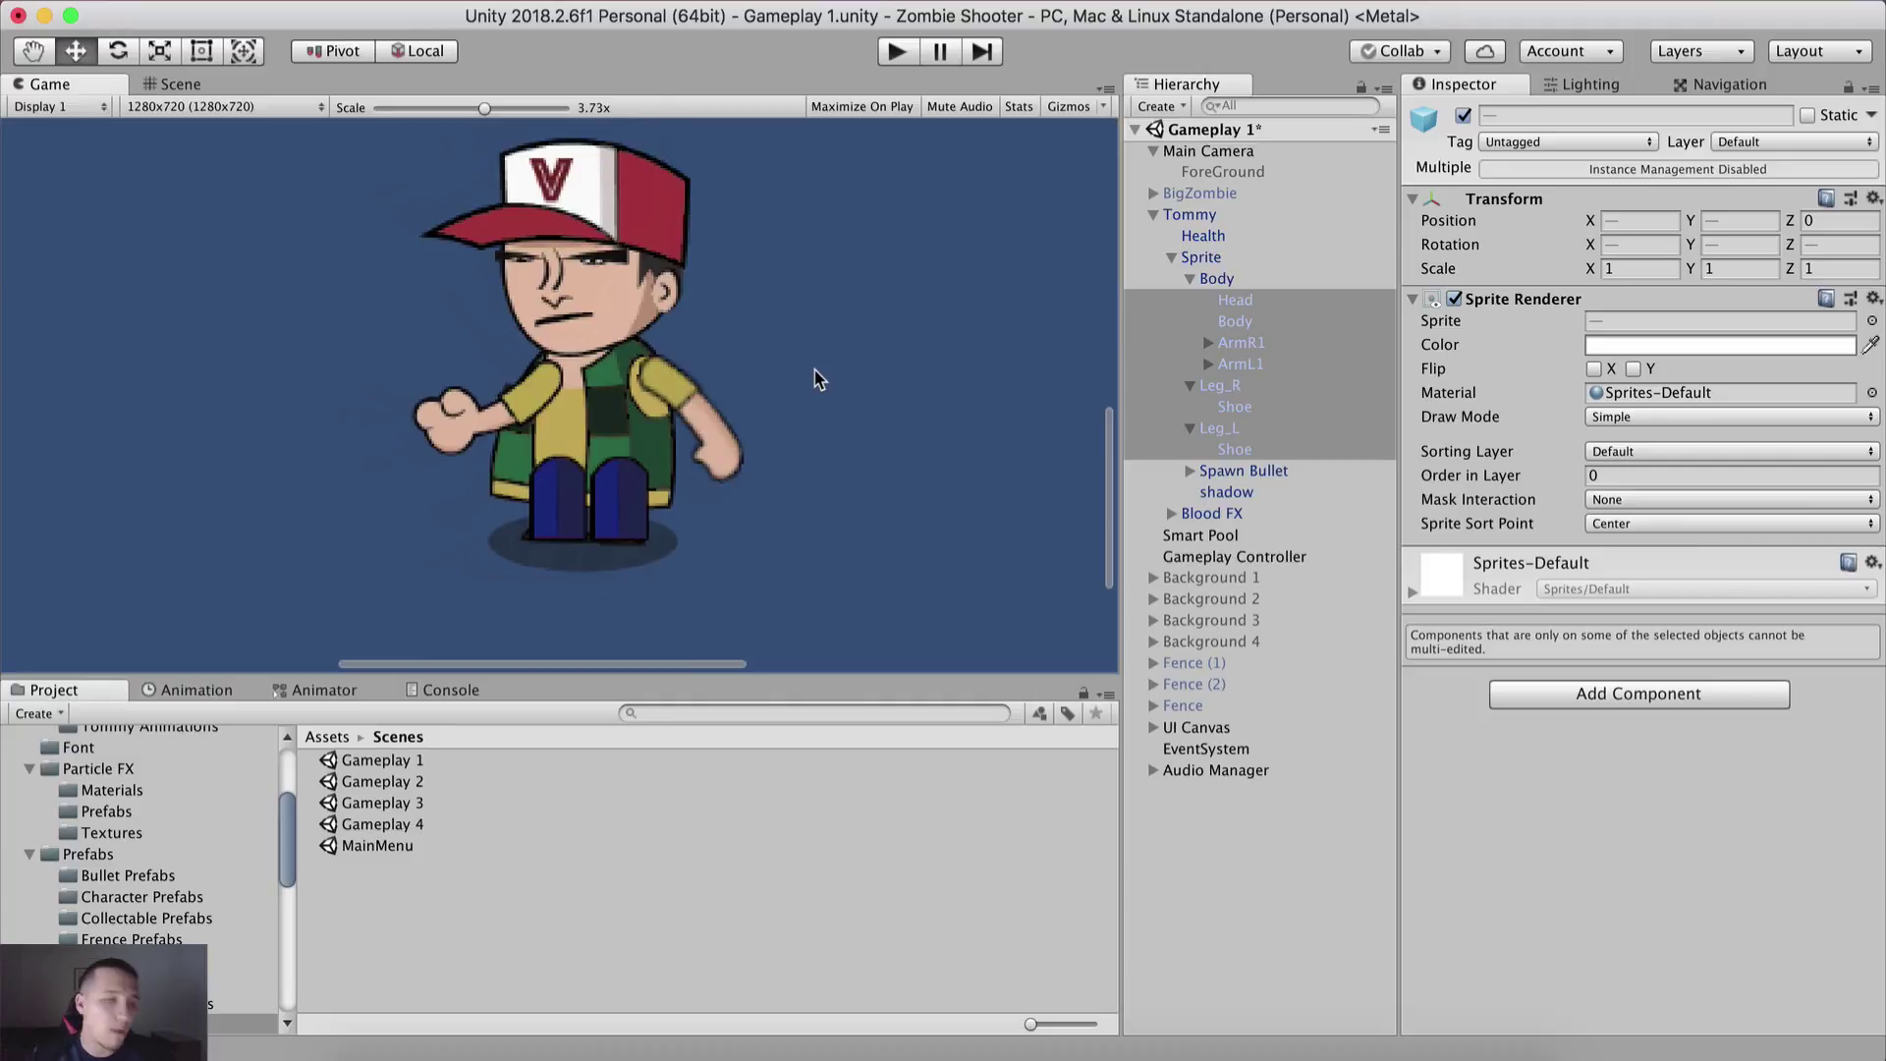
Step: Review the available sorting layers for all parts from Head through the Shoe under Leg_L
click(1233, 300)
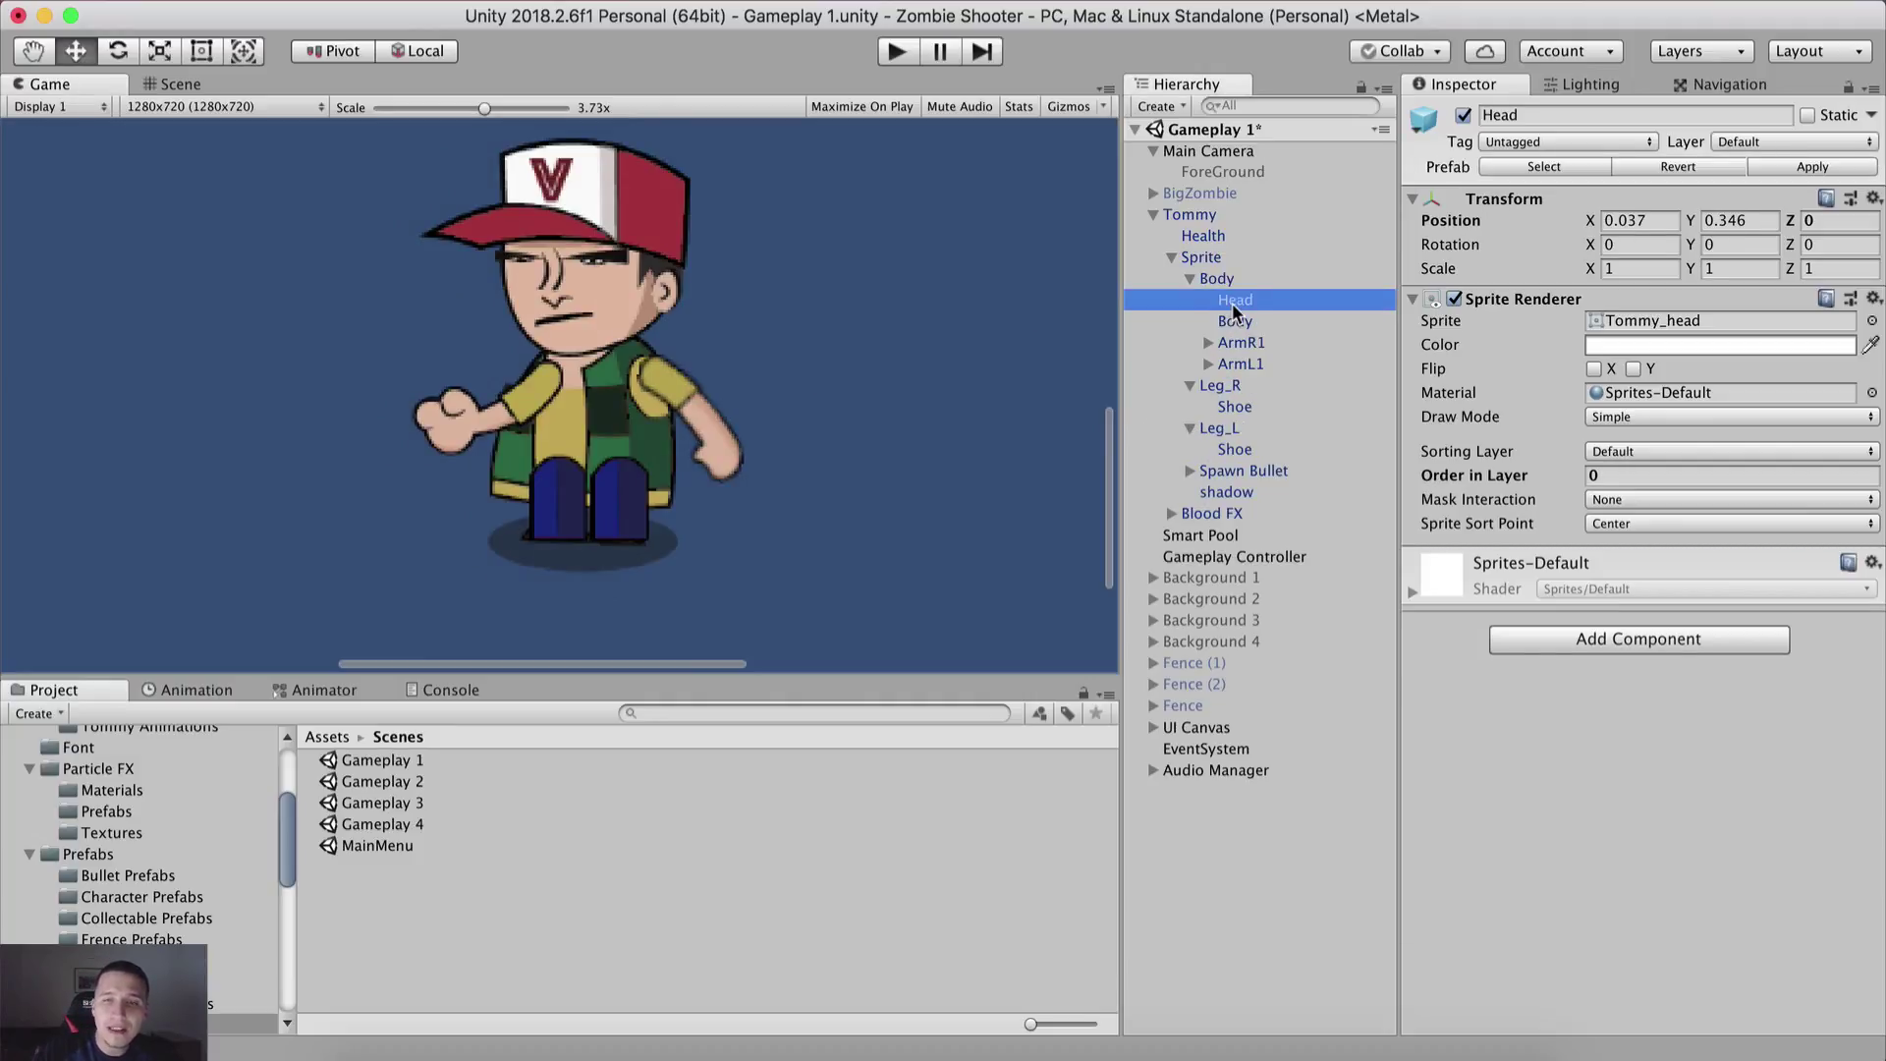
click(1829, 222)
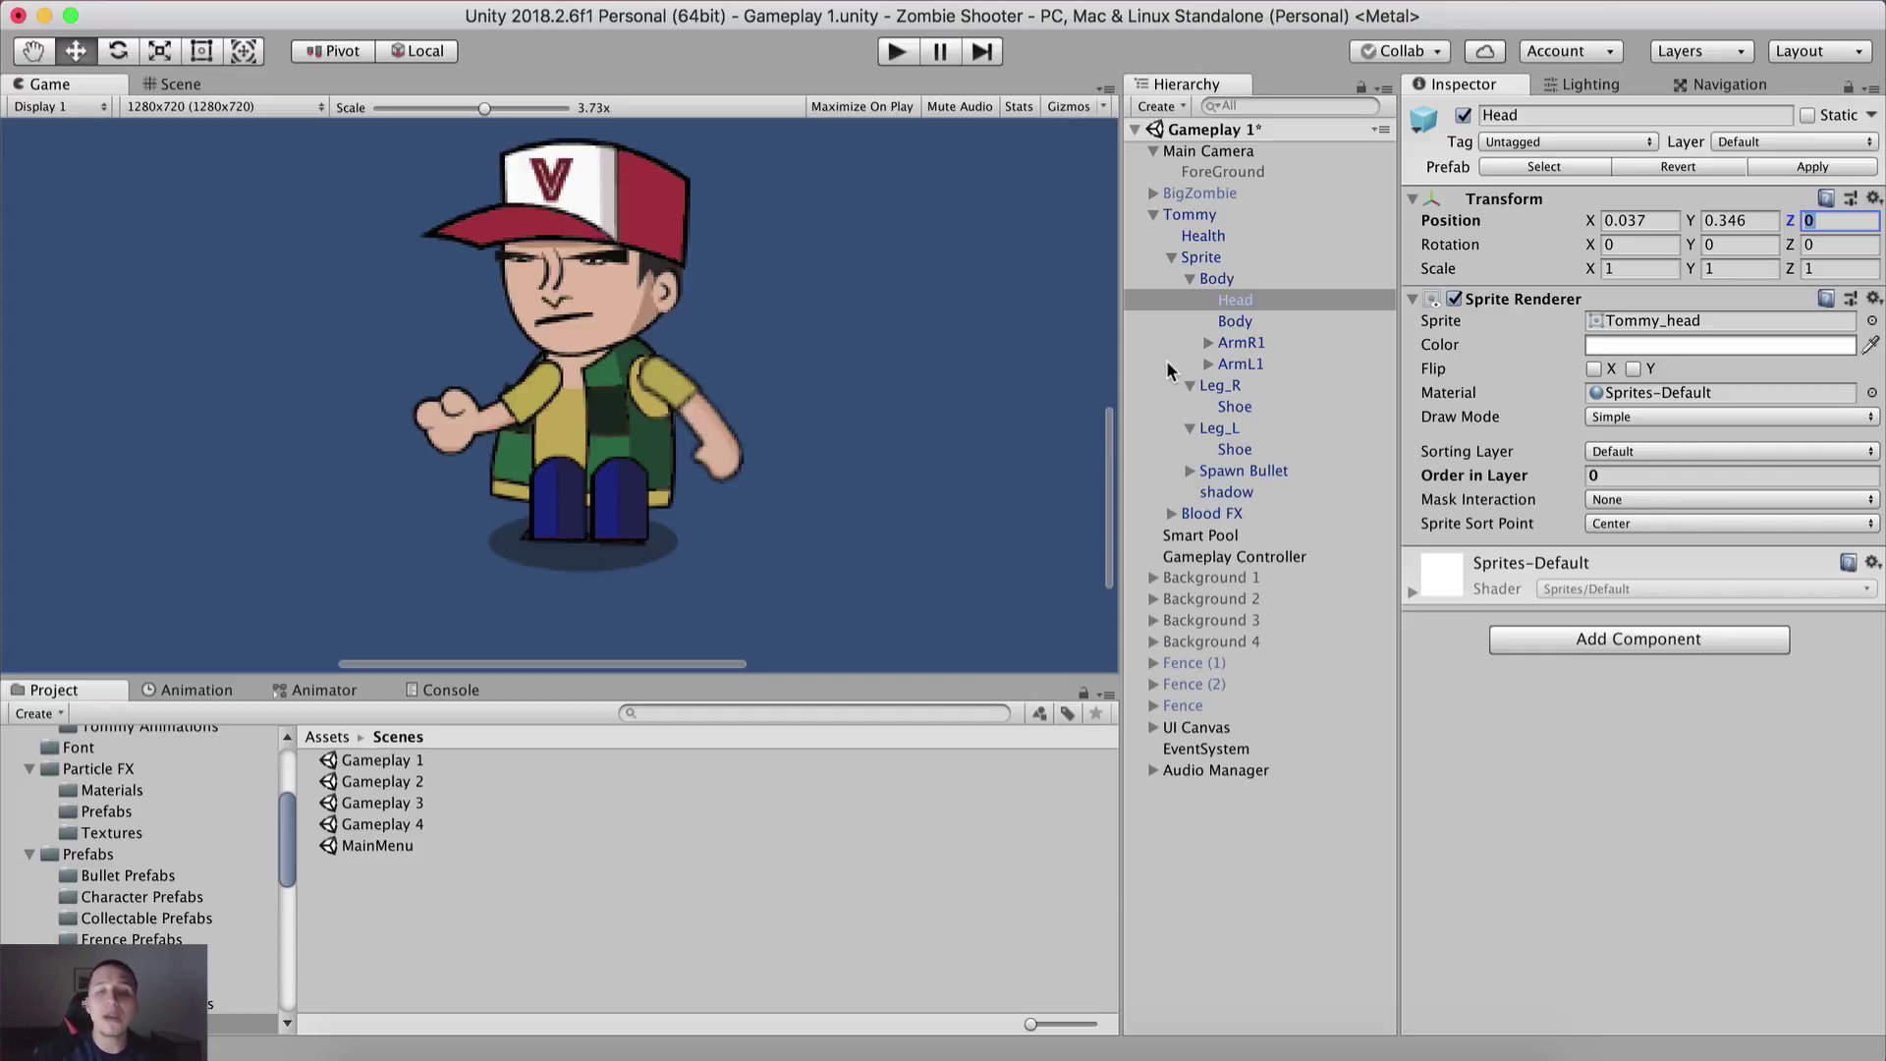
click(1633, 451)
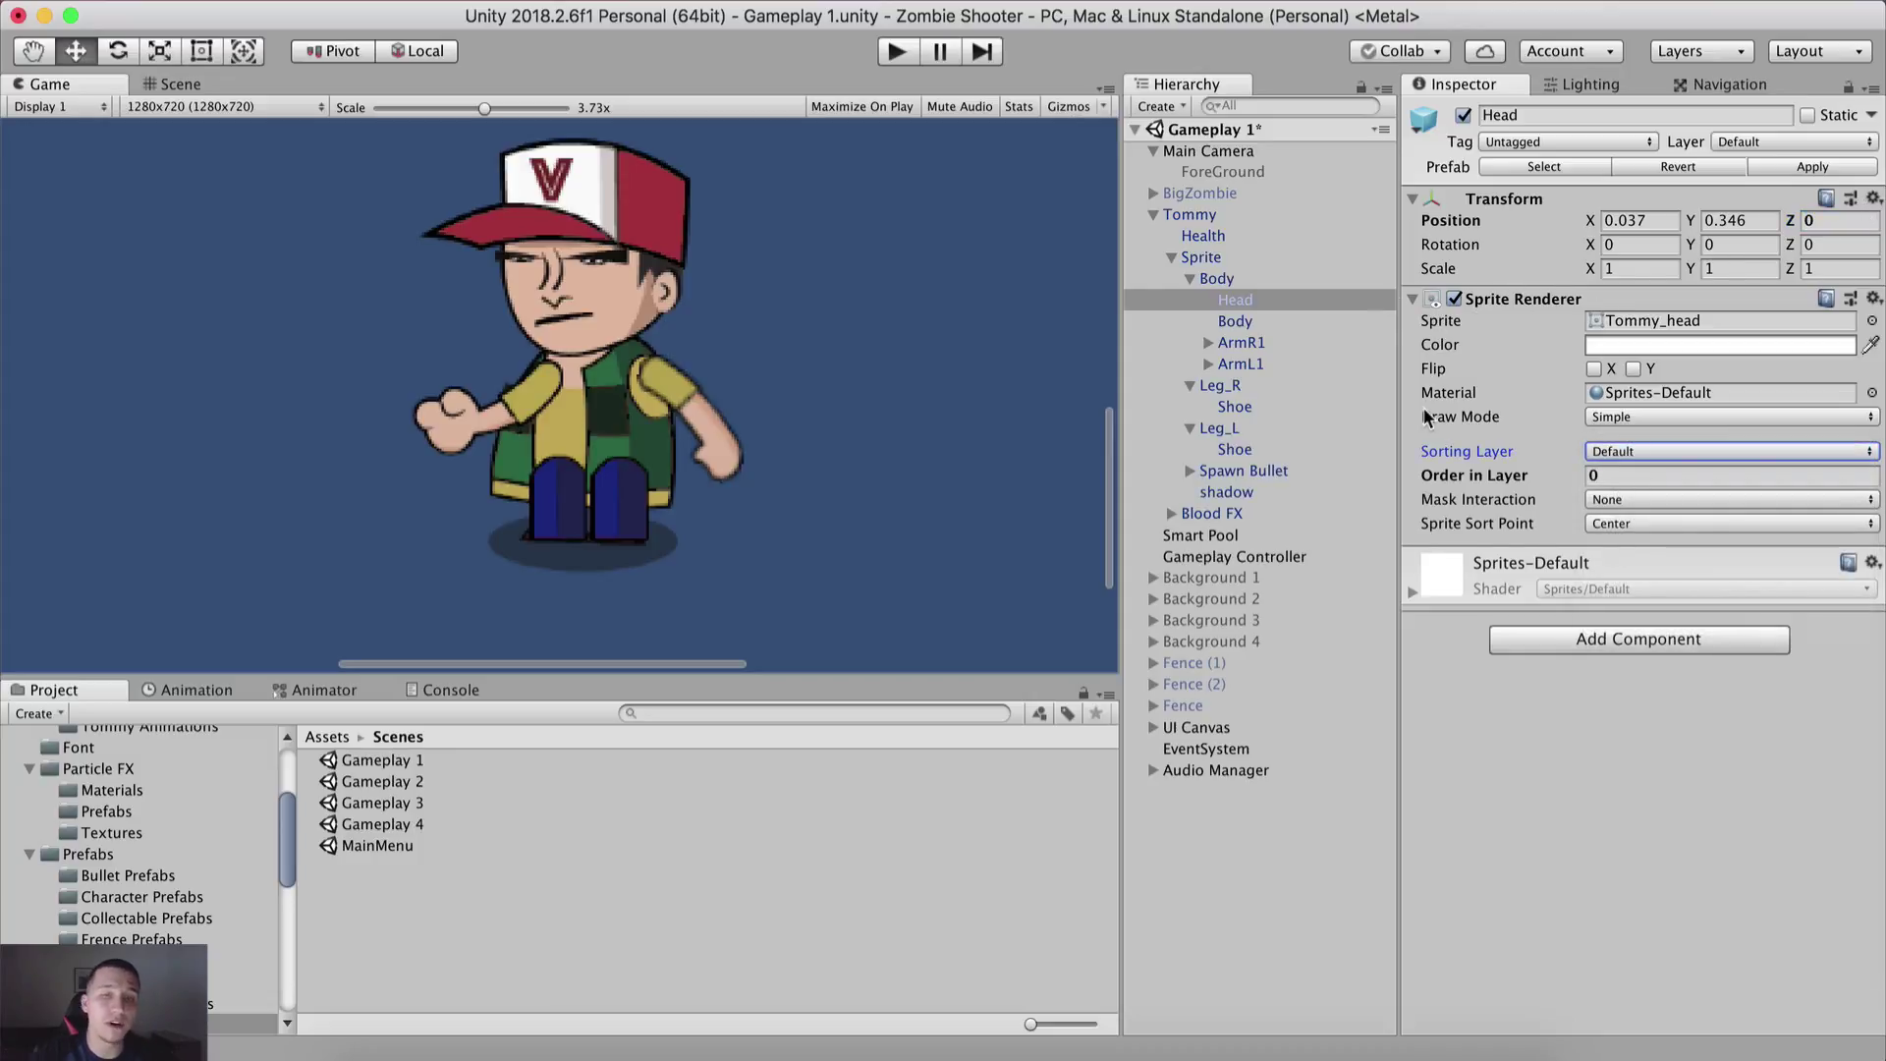
shift+click(1228, 450)
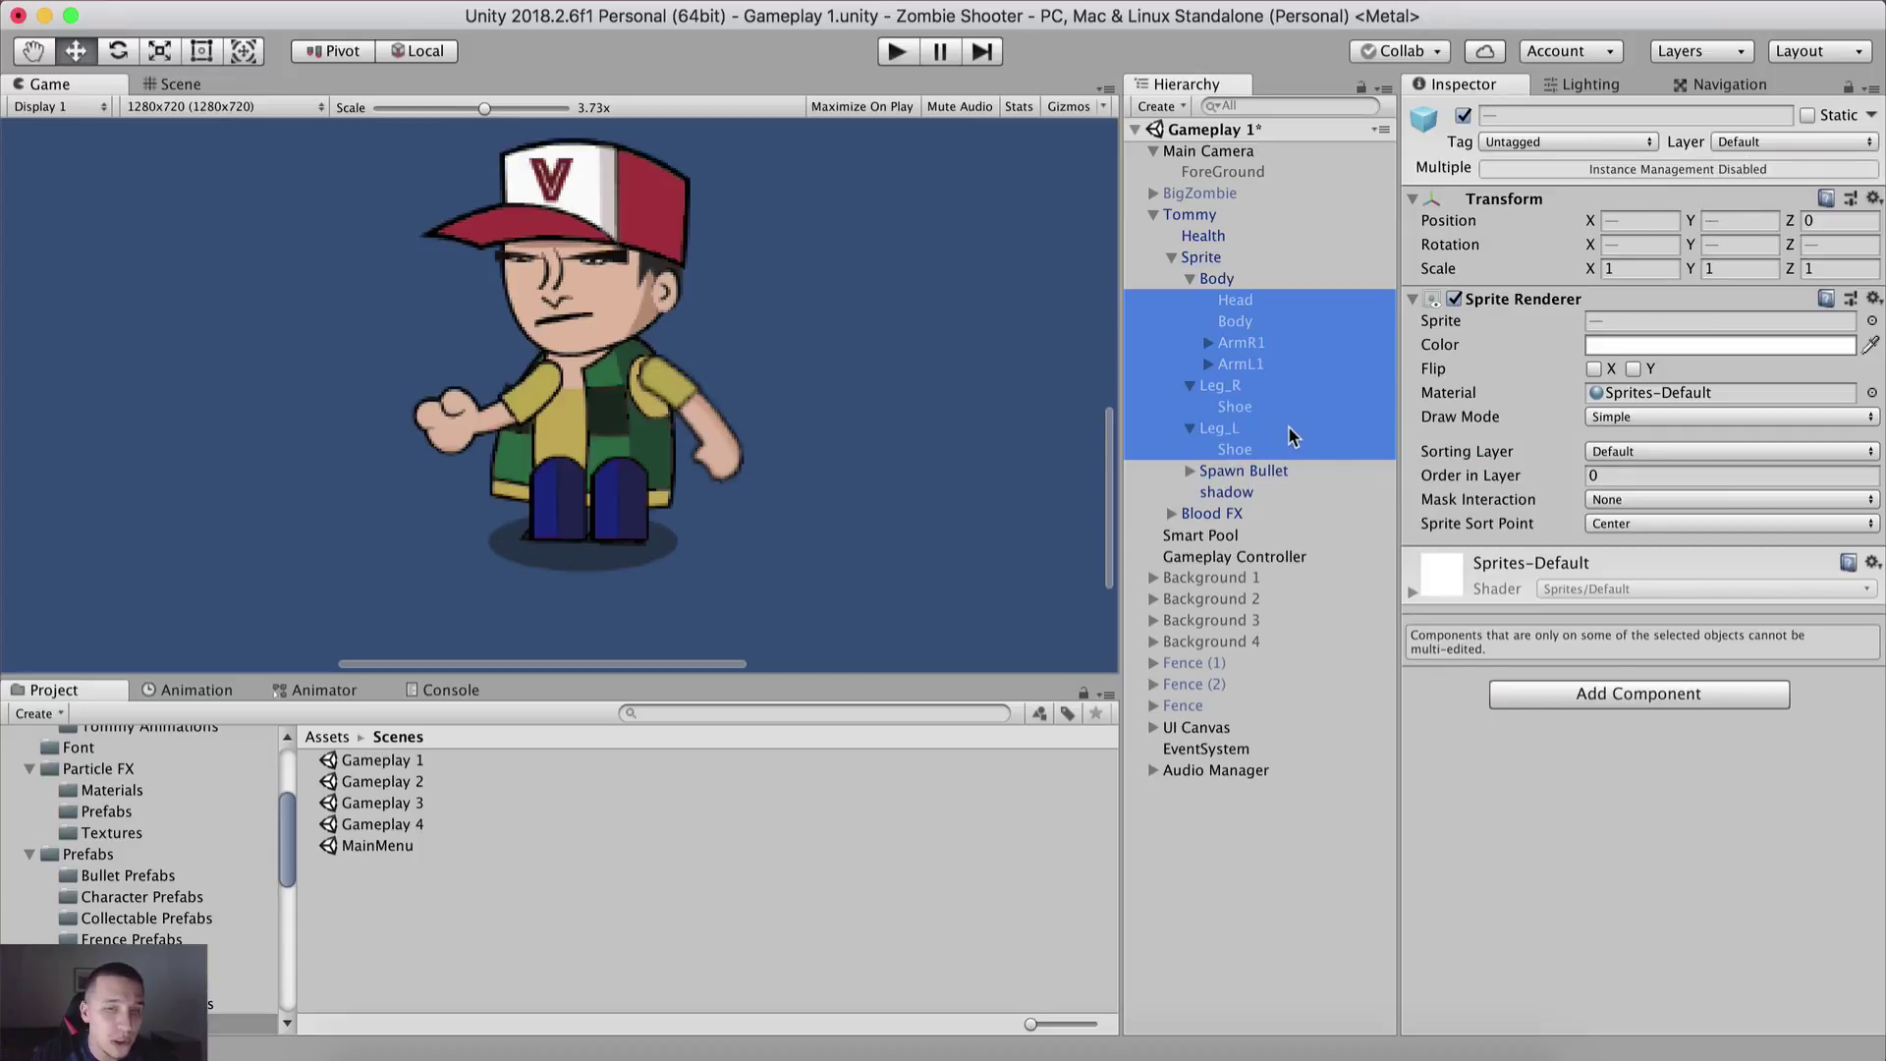
click(1624, 454)
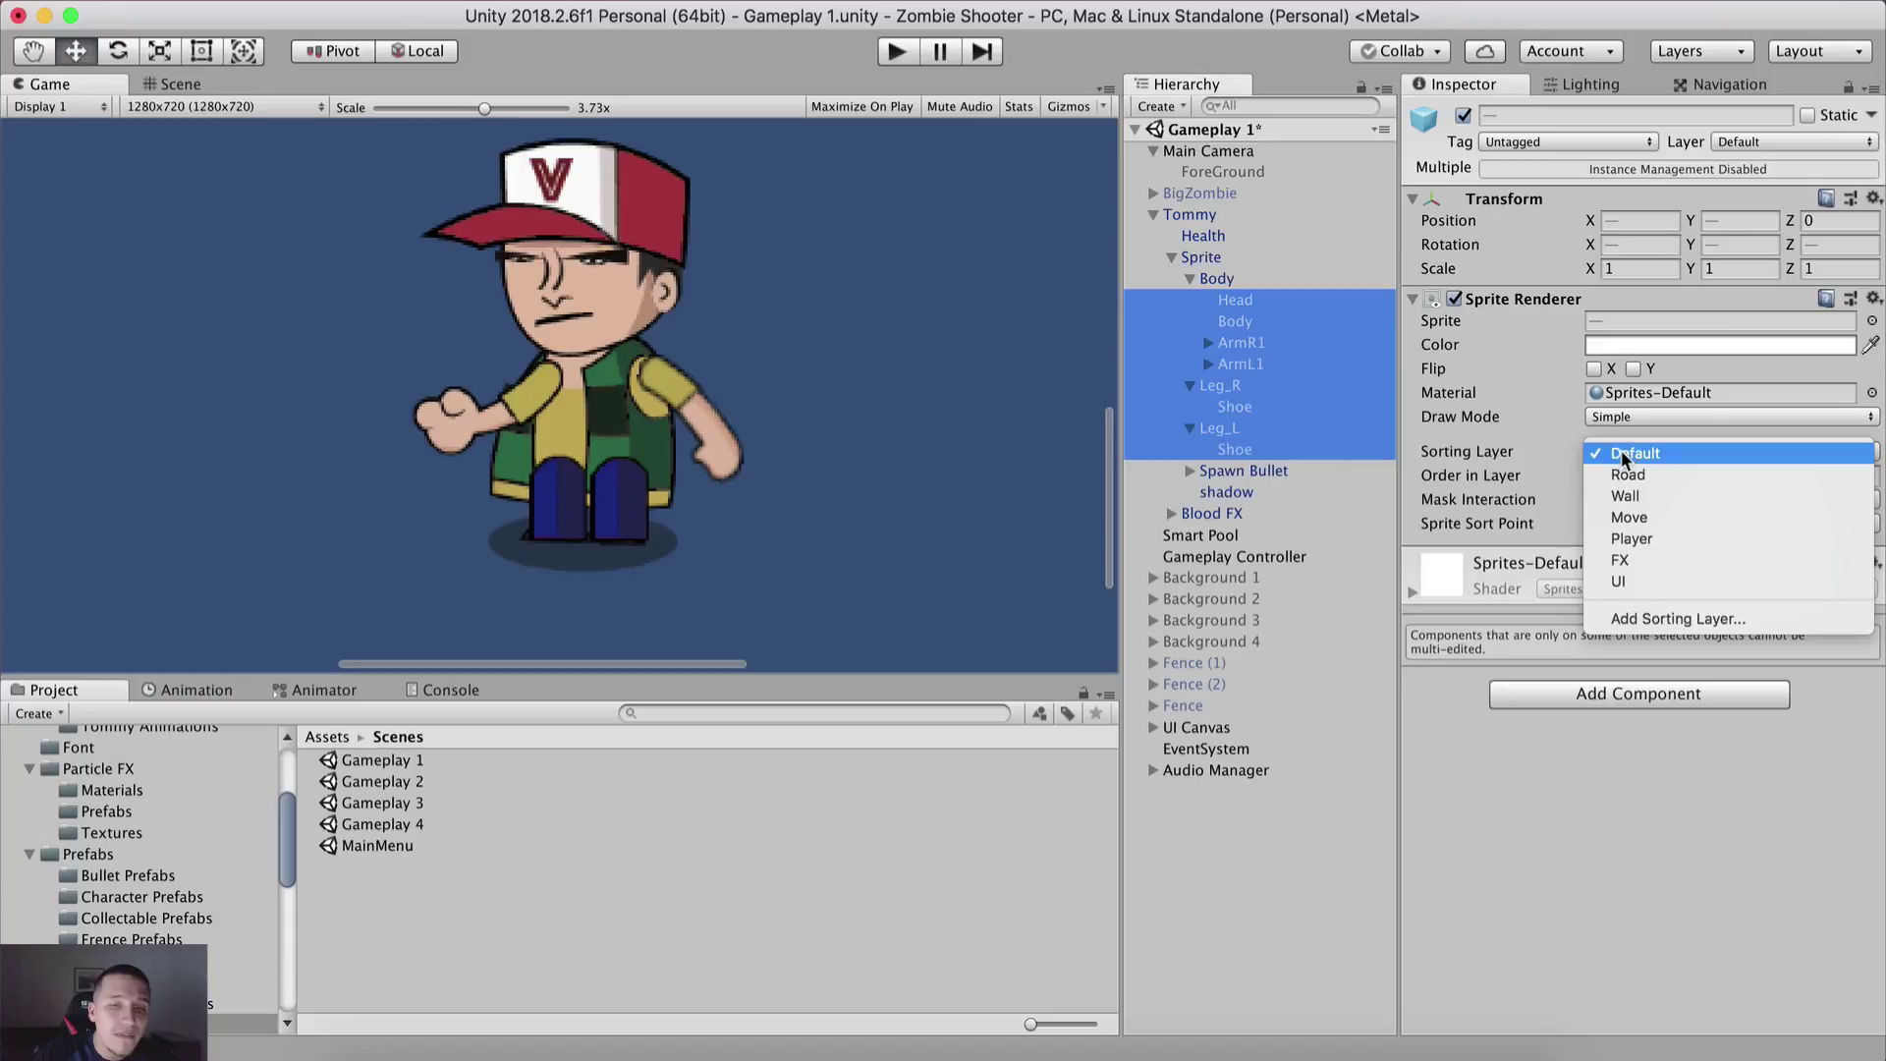
click(1049, 427)
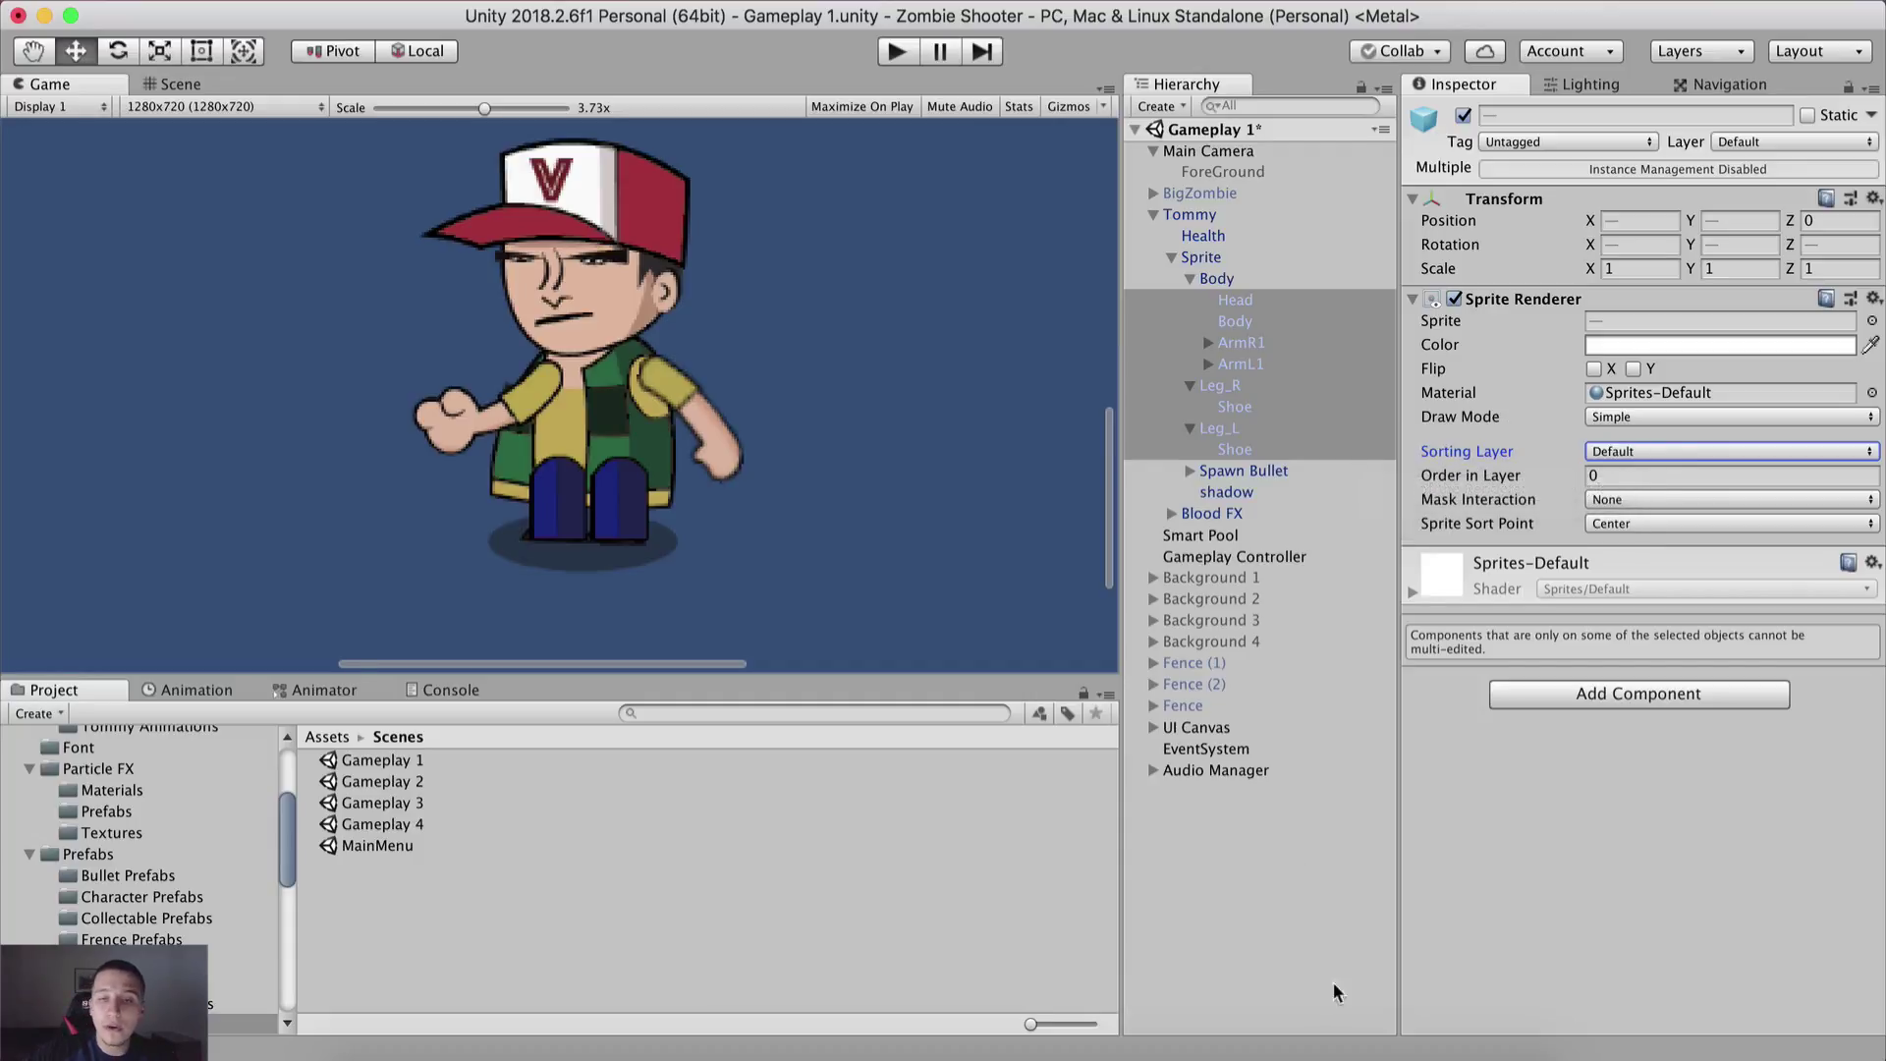
Step: Check which sorting layer is assigned to the Body sprite and to ArmR1
click(1232, 324)
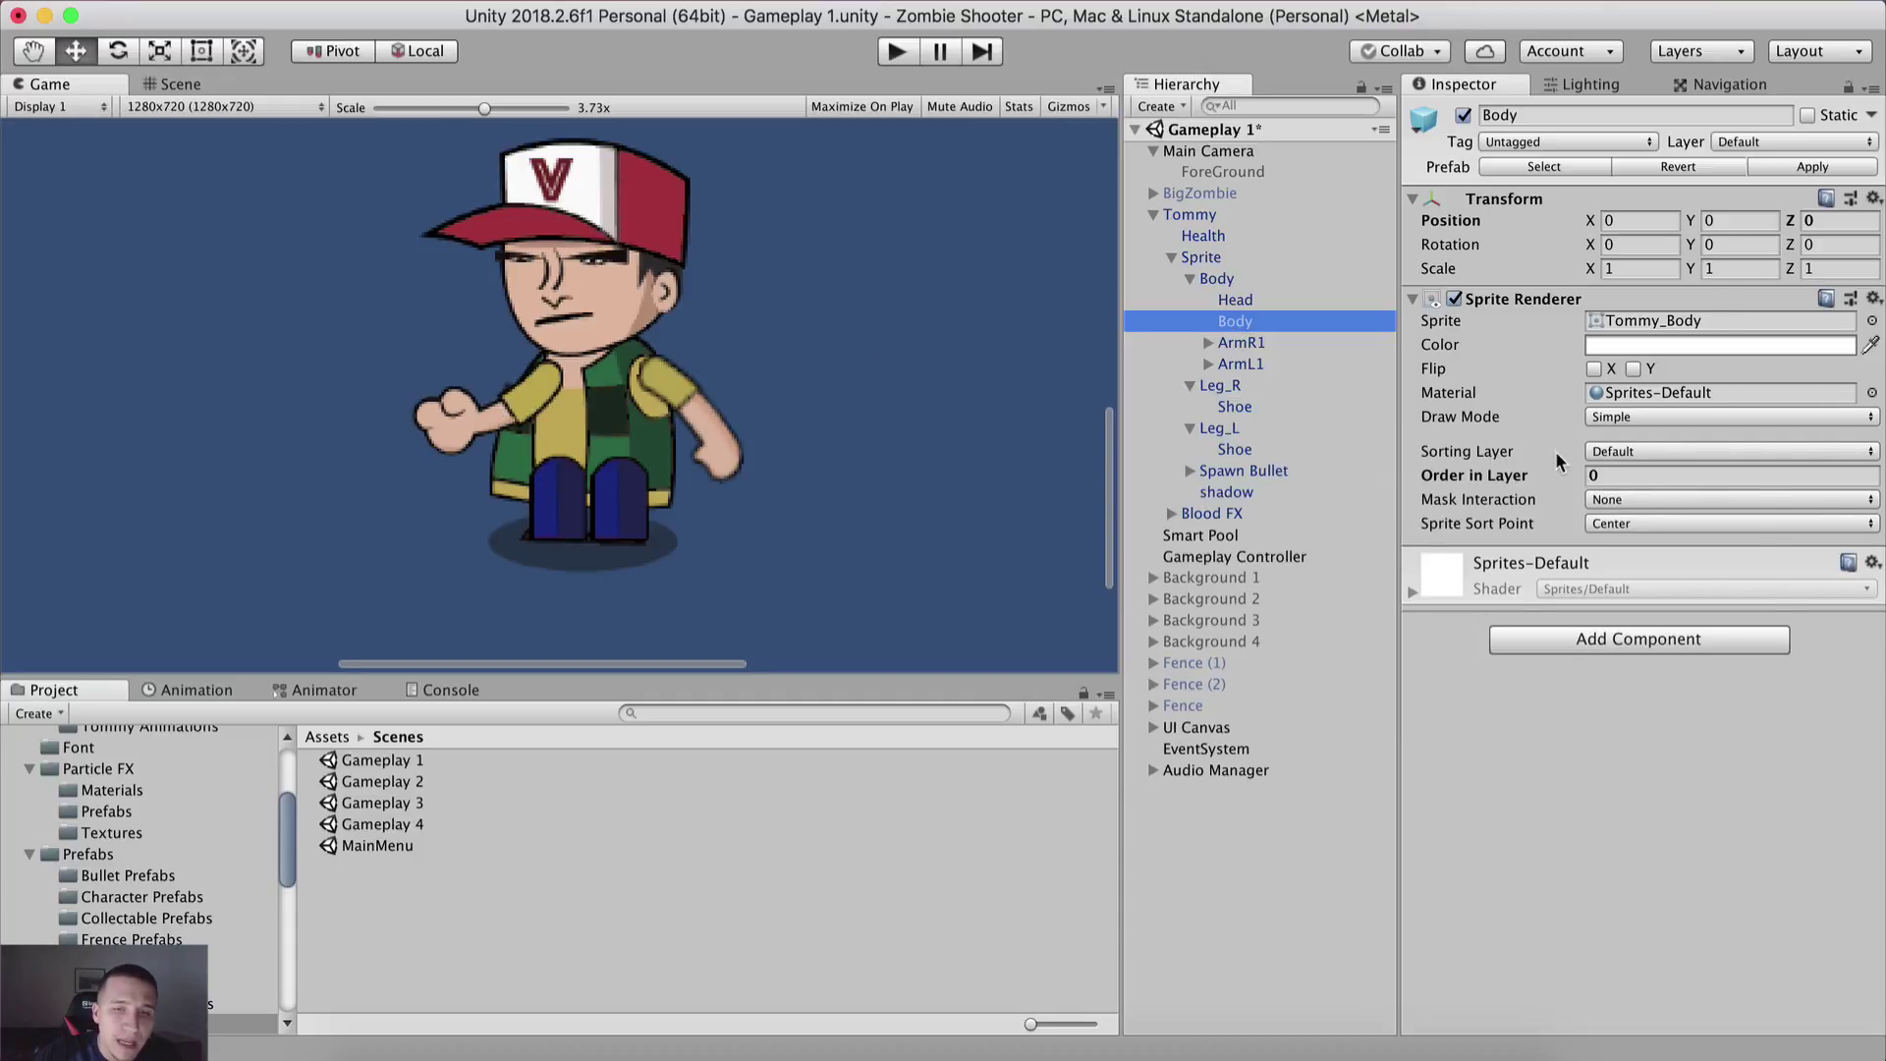
click(1692, 451)
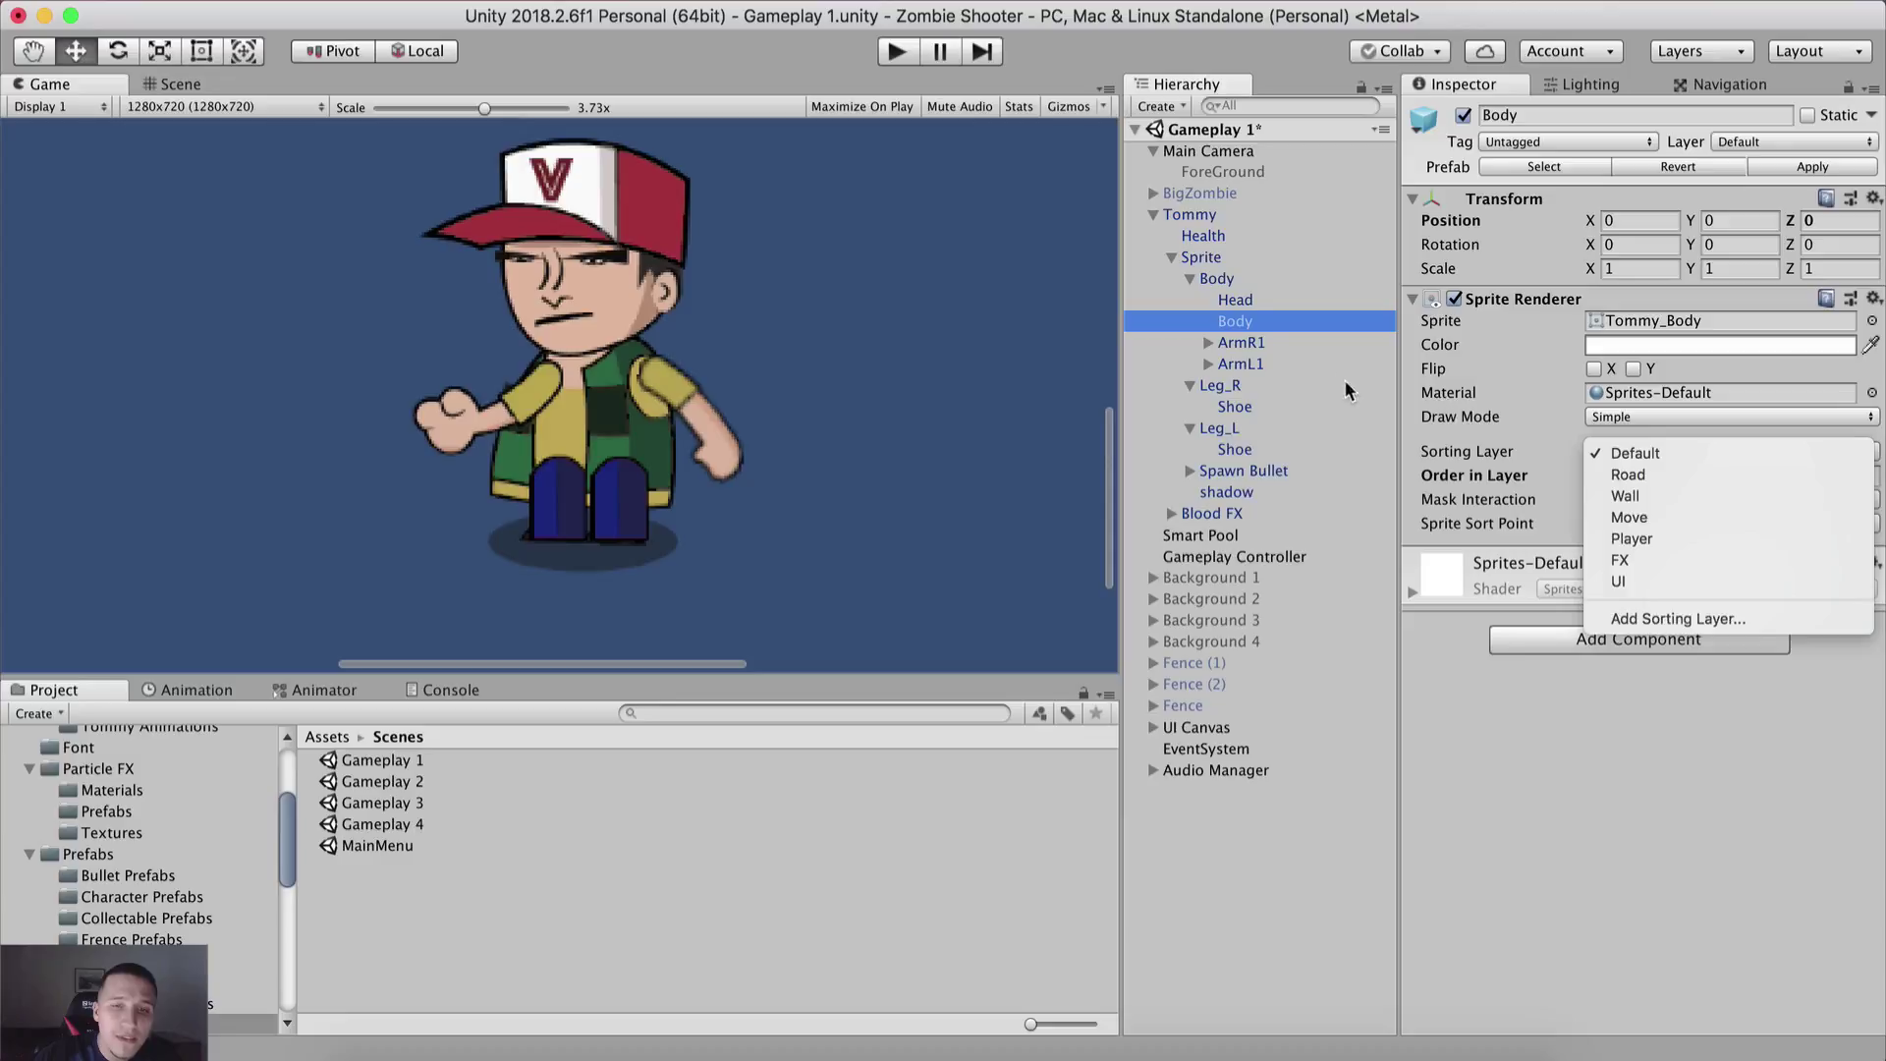
click(1256, 312)
click(1268, 342)
click(1626, 453)
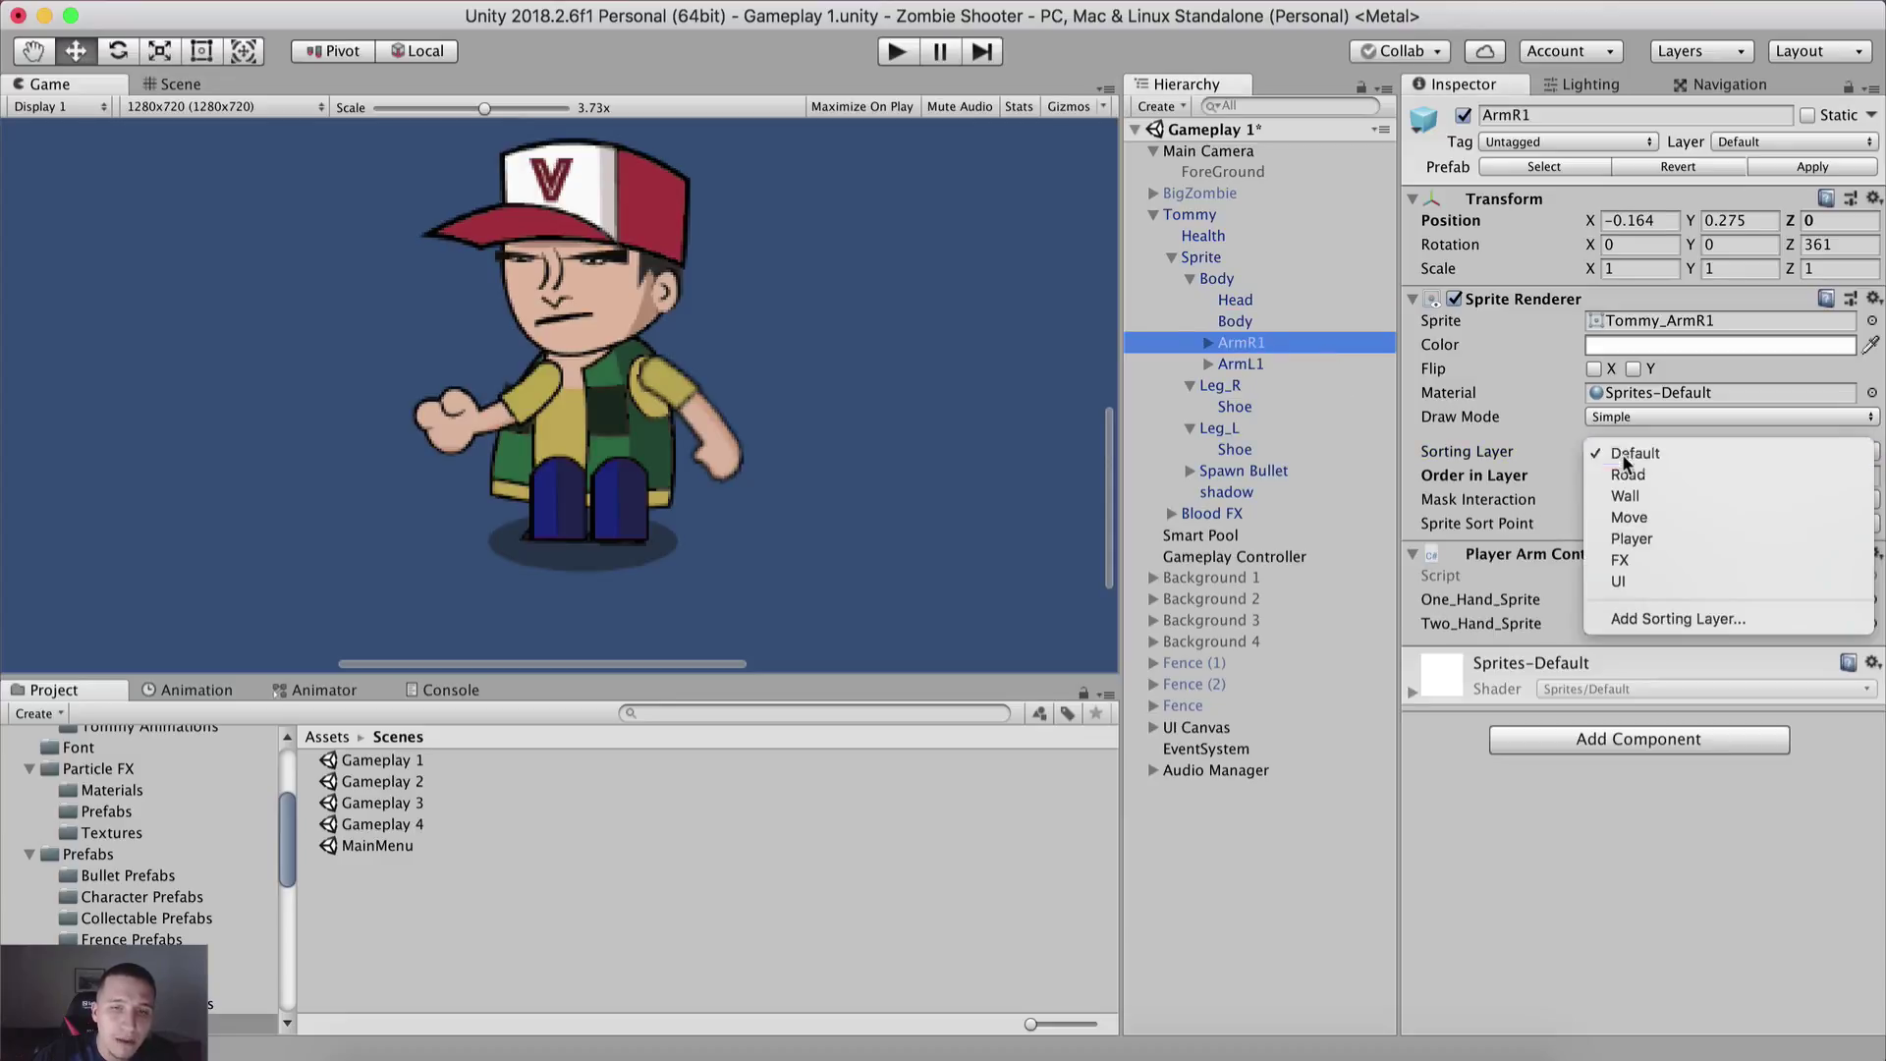
click(1245, 322)
Step: Assign Tommy's Body sprite to the Road sorting layer
click(1238, 322)
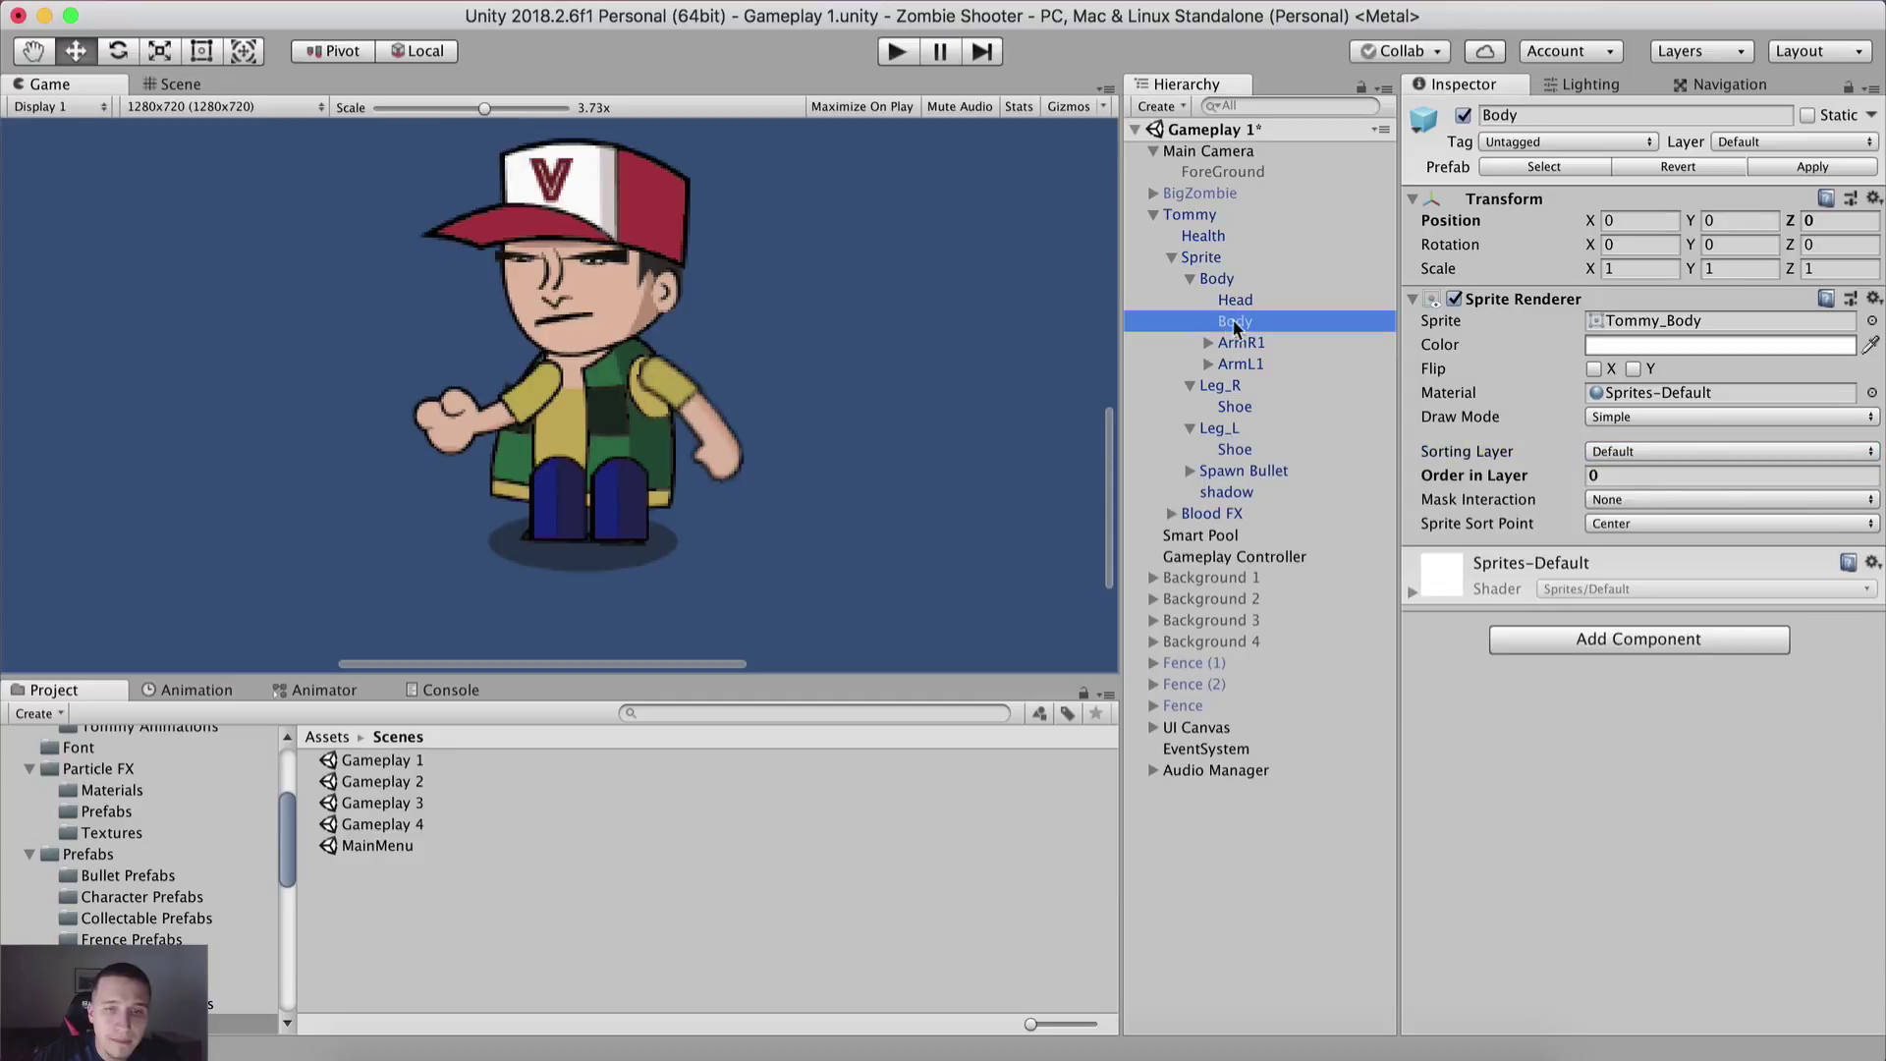
click(1606, 451)
click(1672, 473)
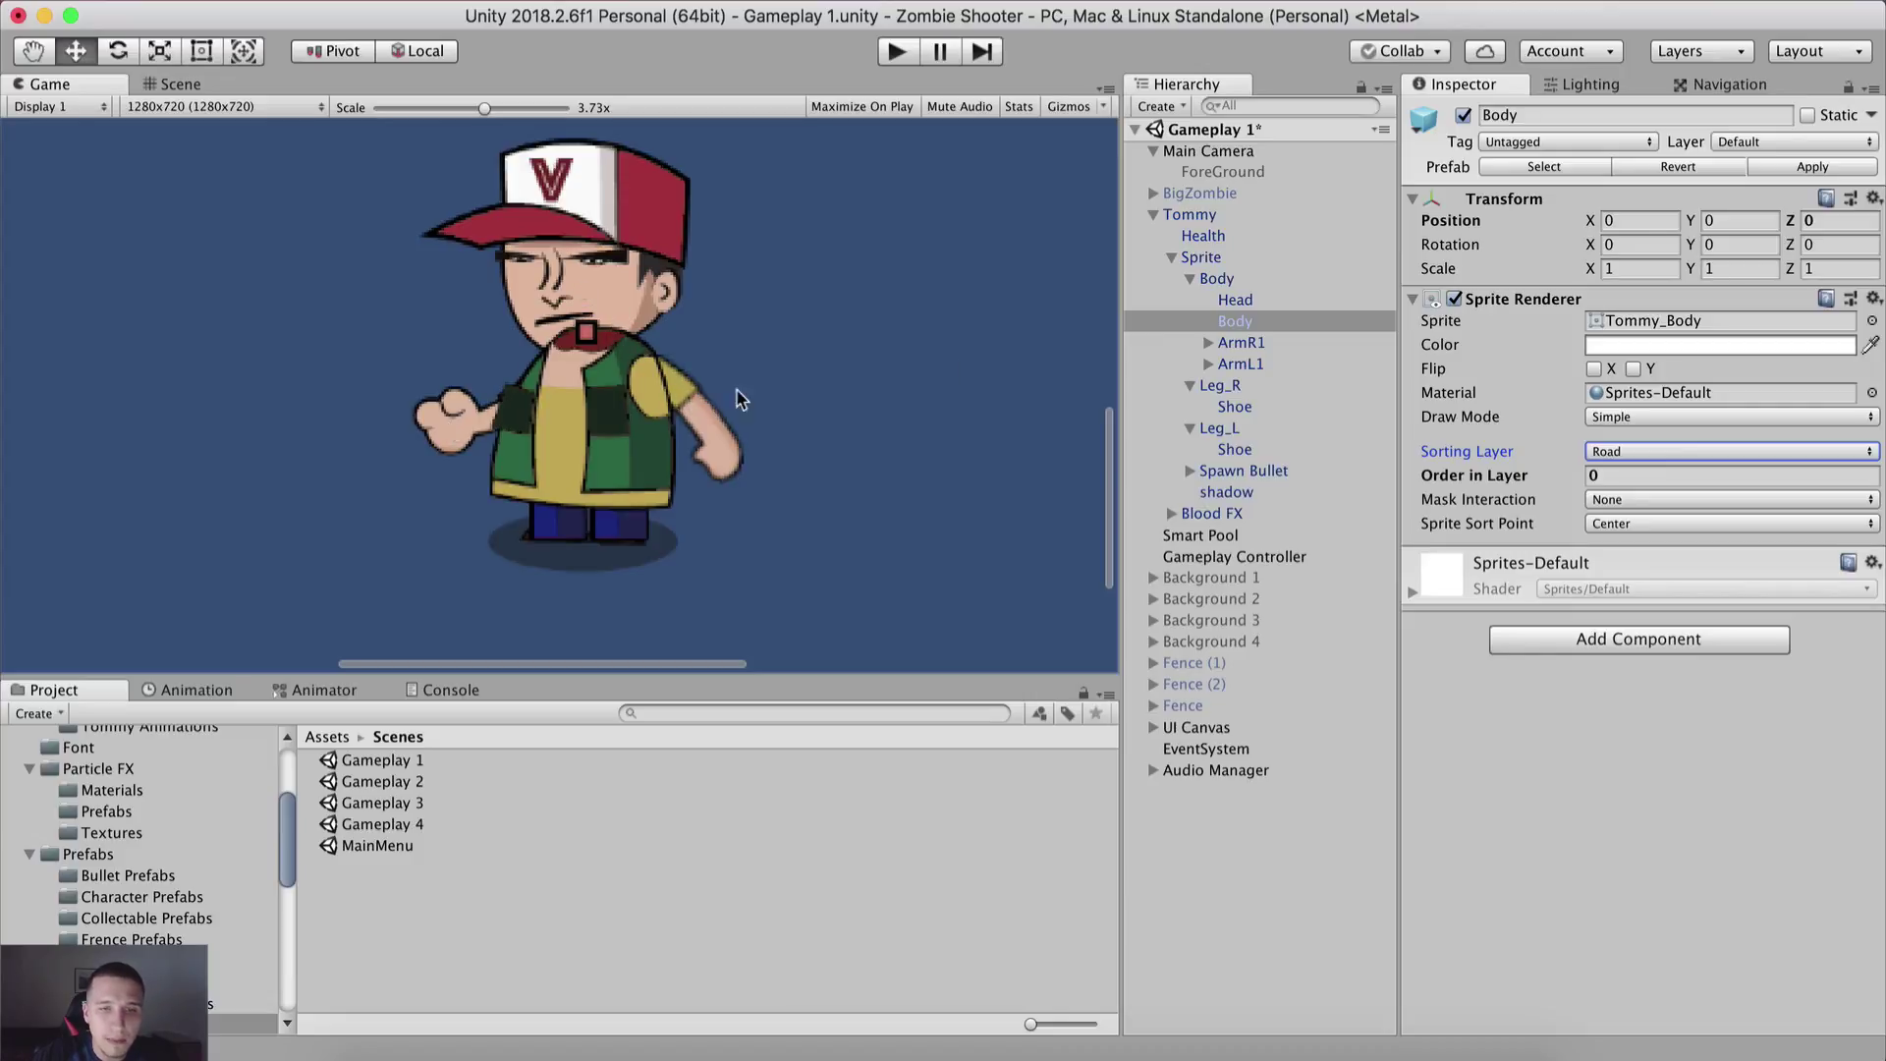
Step: Assign the Head sprite to the Wall sorting layer
click(1233, 301)
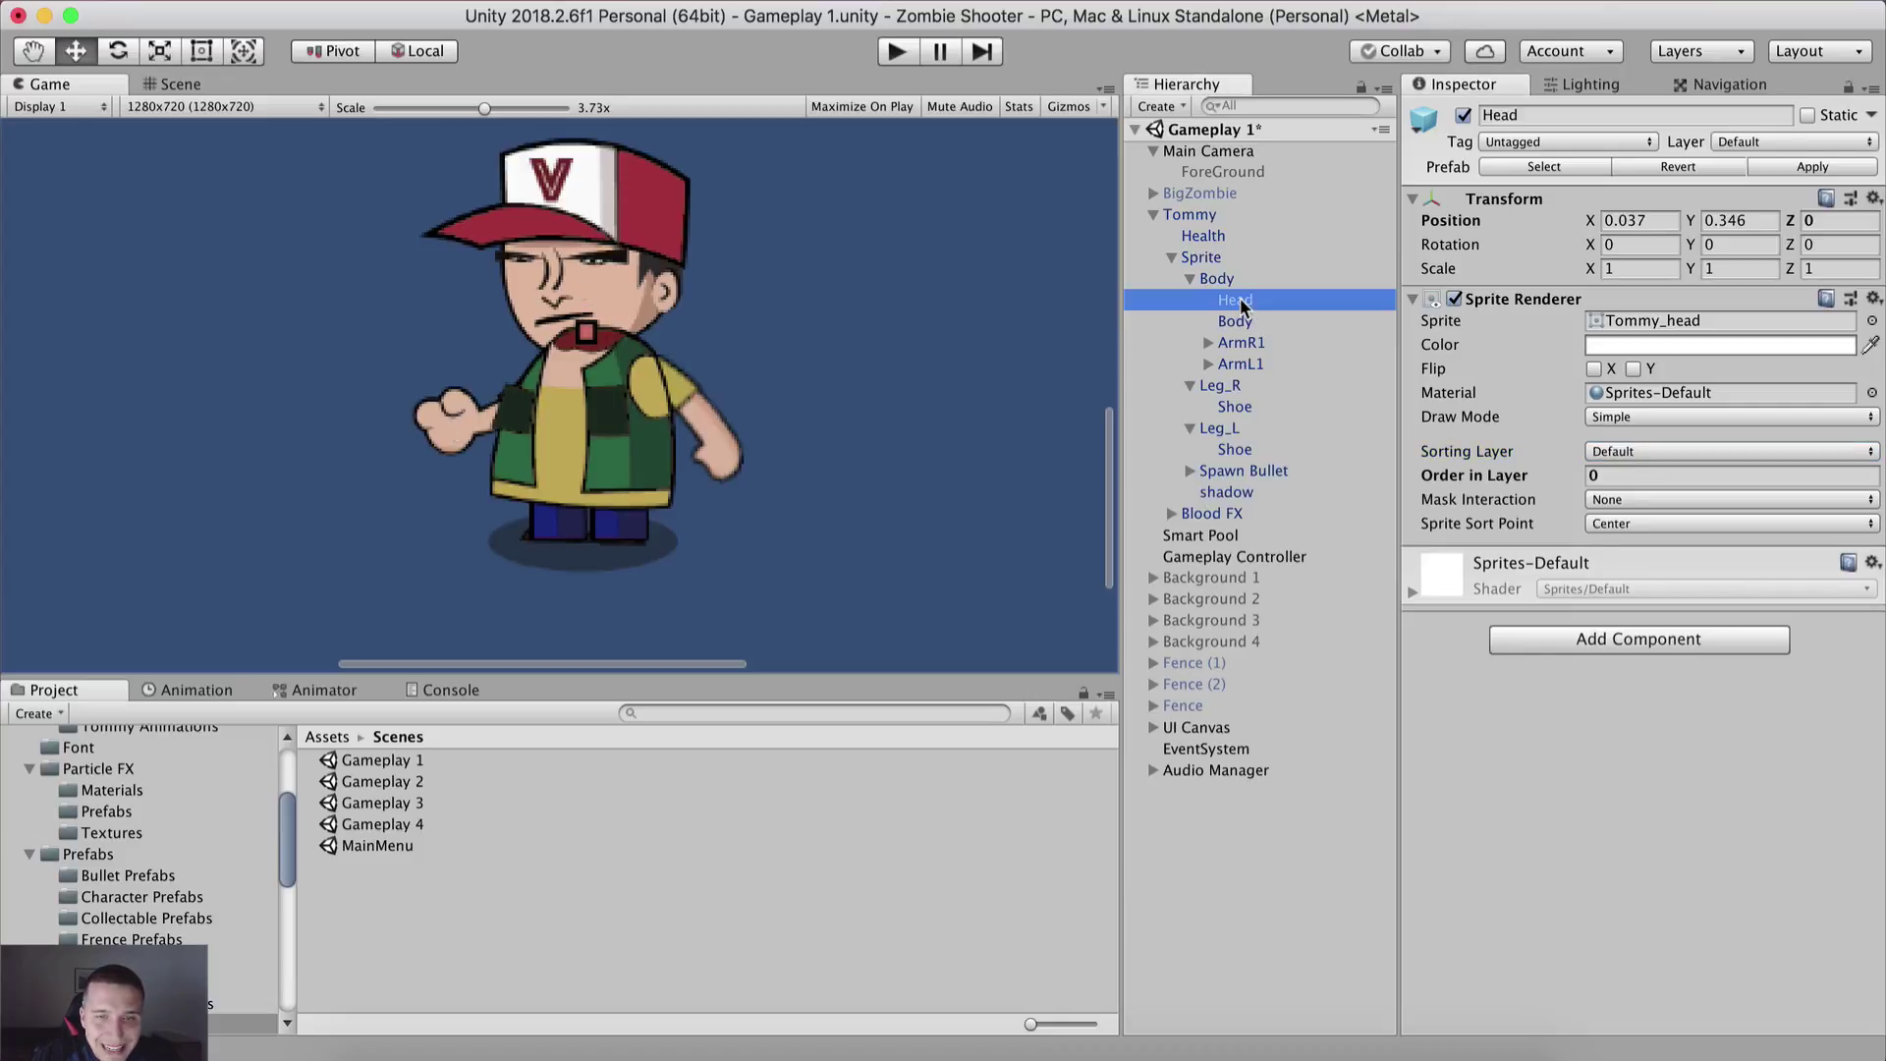
click(1609, 449)
click(1621, 496)
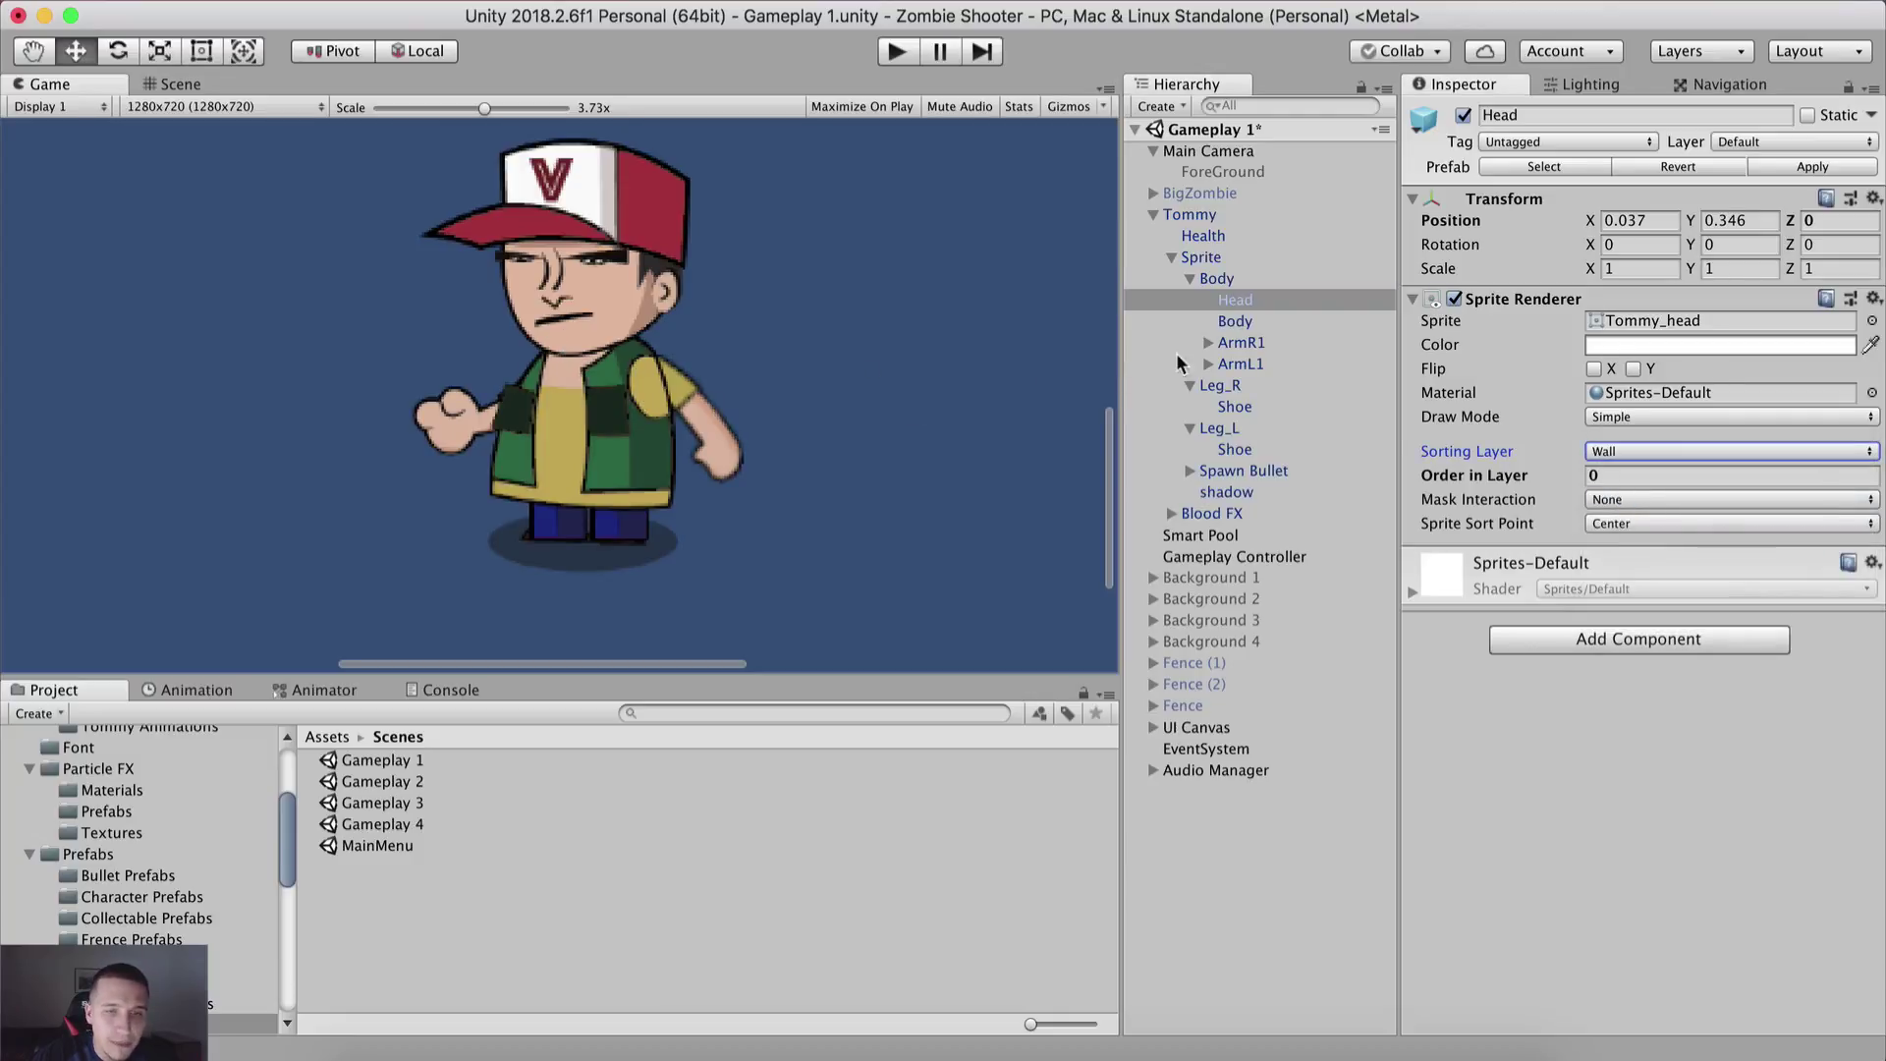
Step: Assign the ArmL1 sprite to the Wall sorting layer
click(1240, 365)
click(1630, 450)
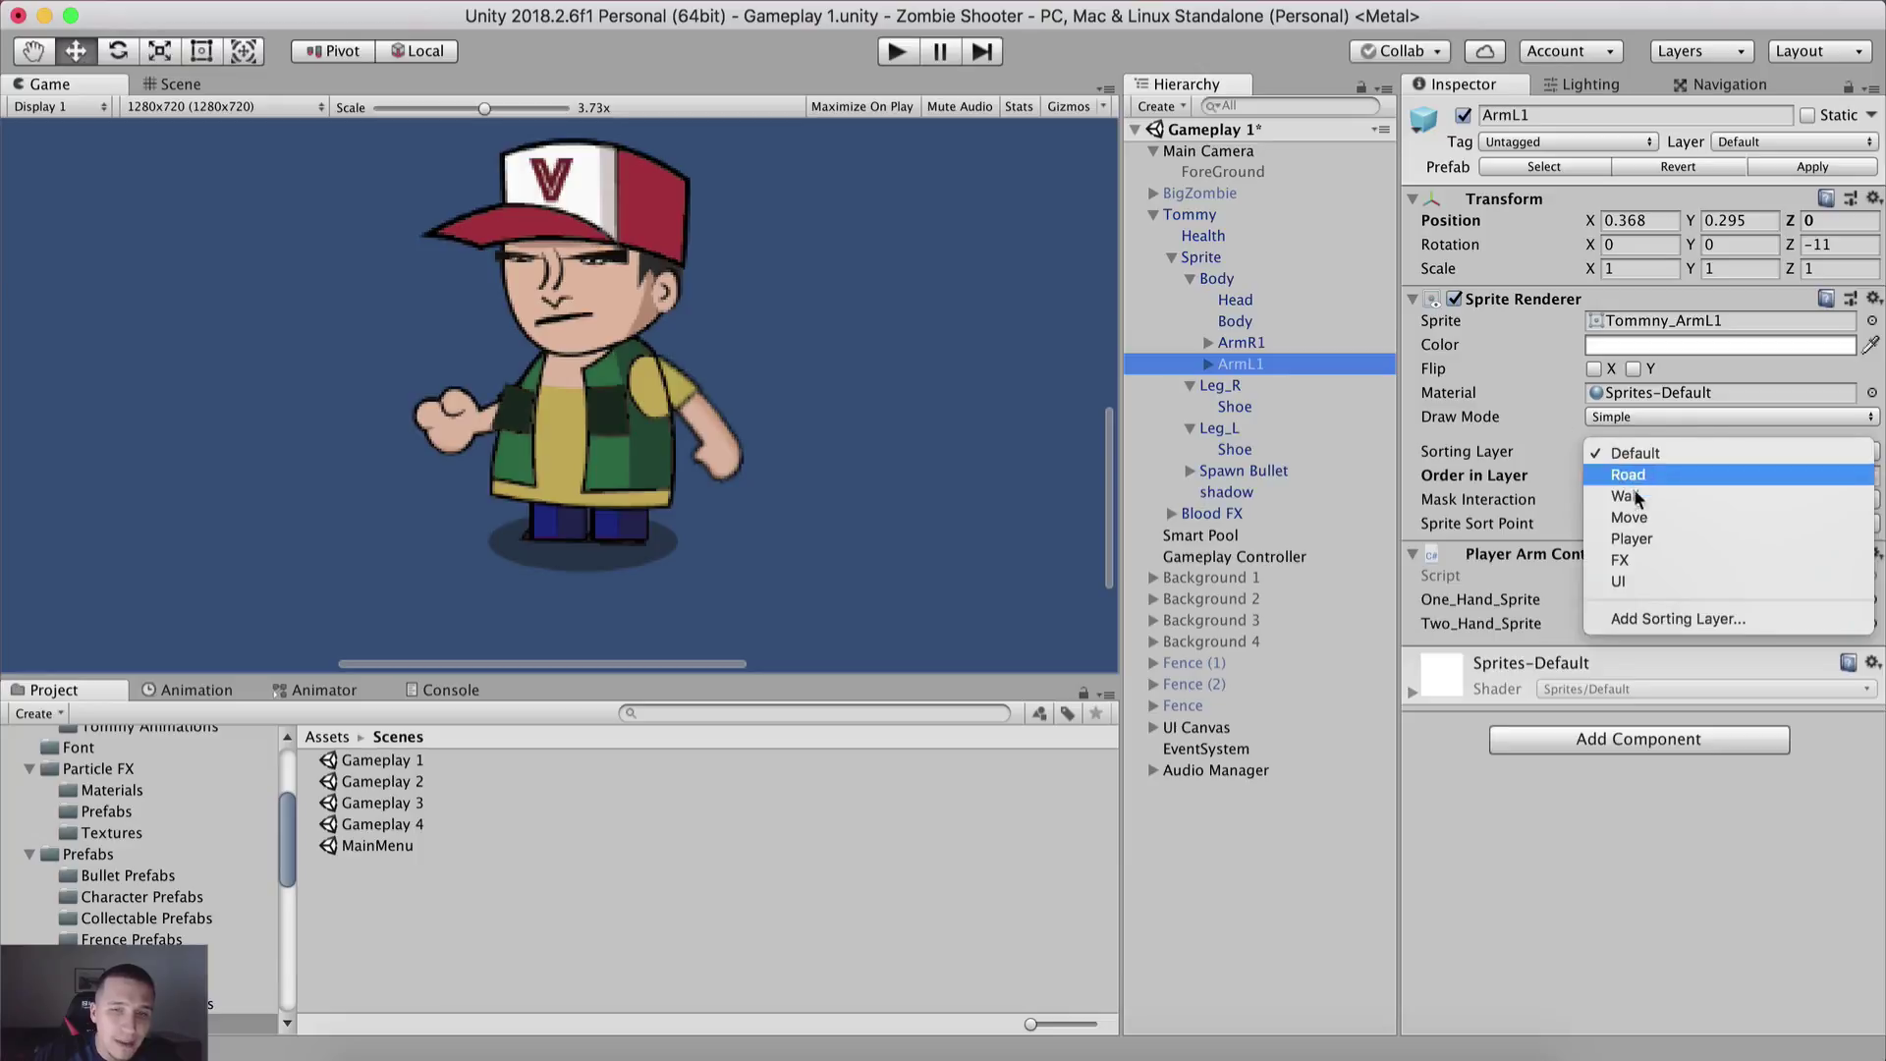
click(1626, 496)
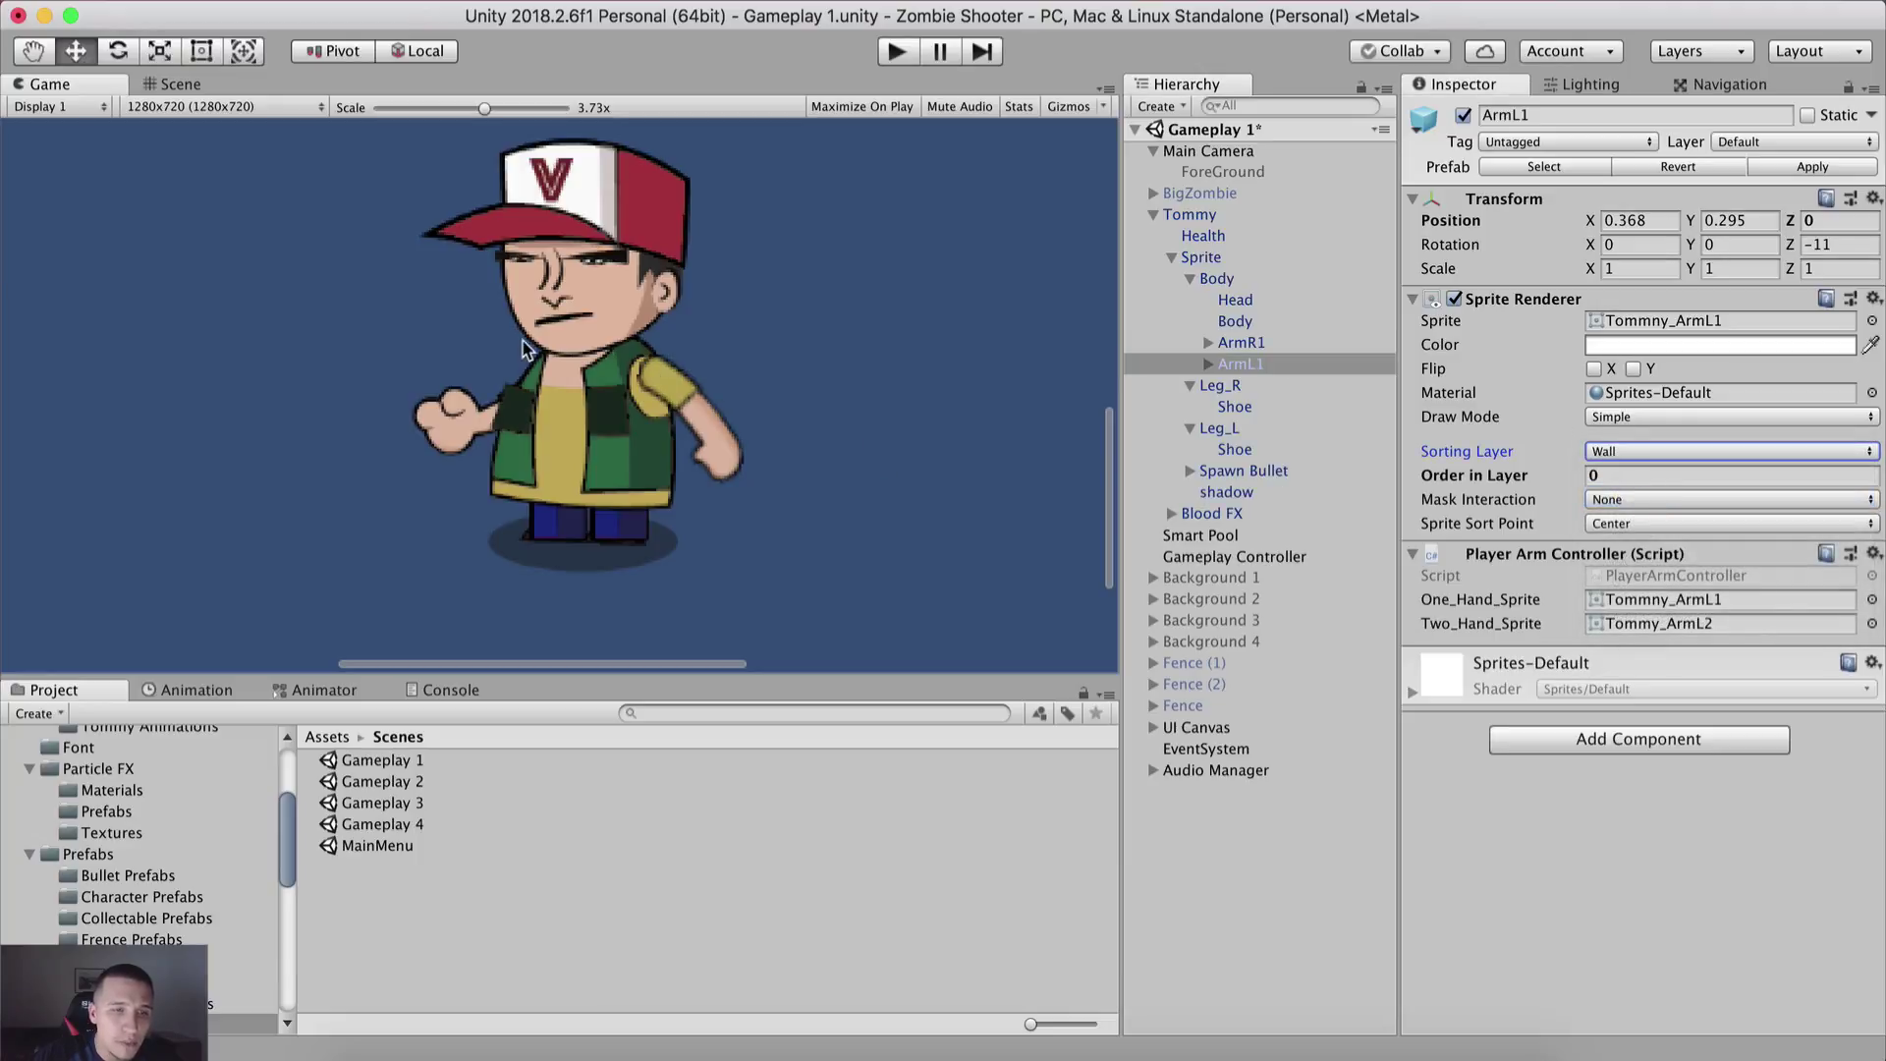
Step: Assign both Shoe sprites, under Leg_R and Leg_L, to the Wall sorting layer
click(1241, 409)
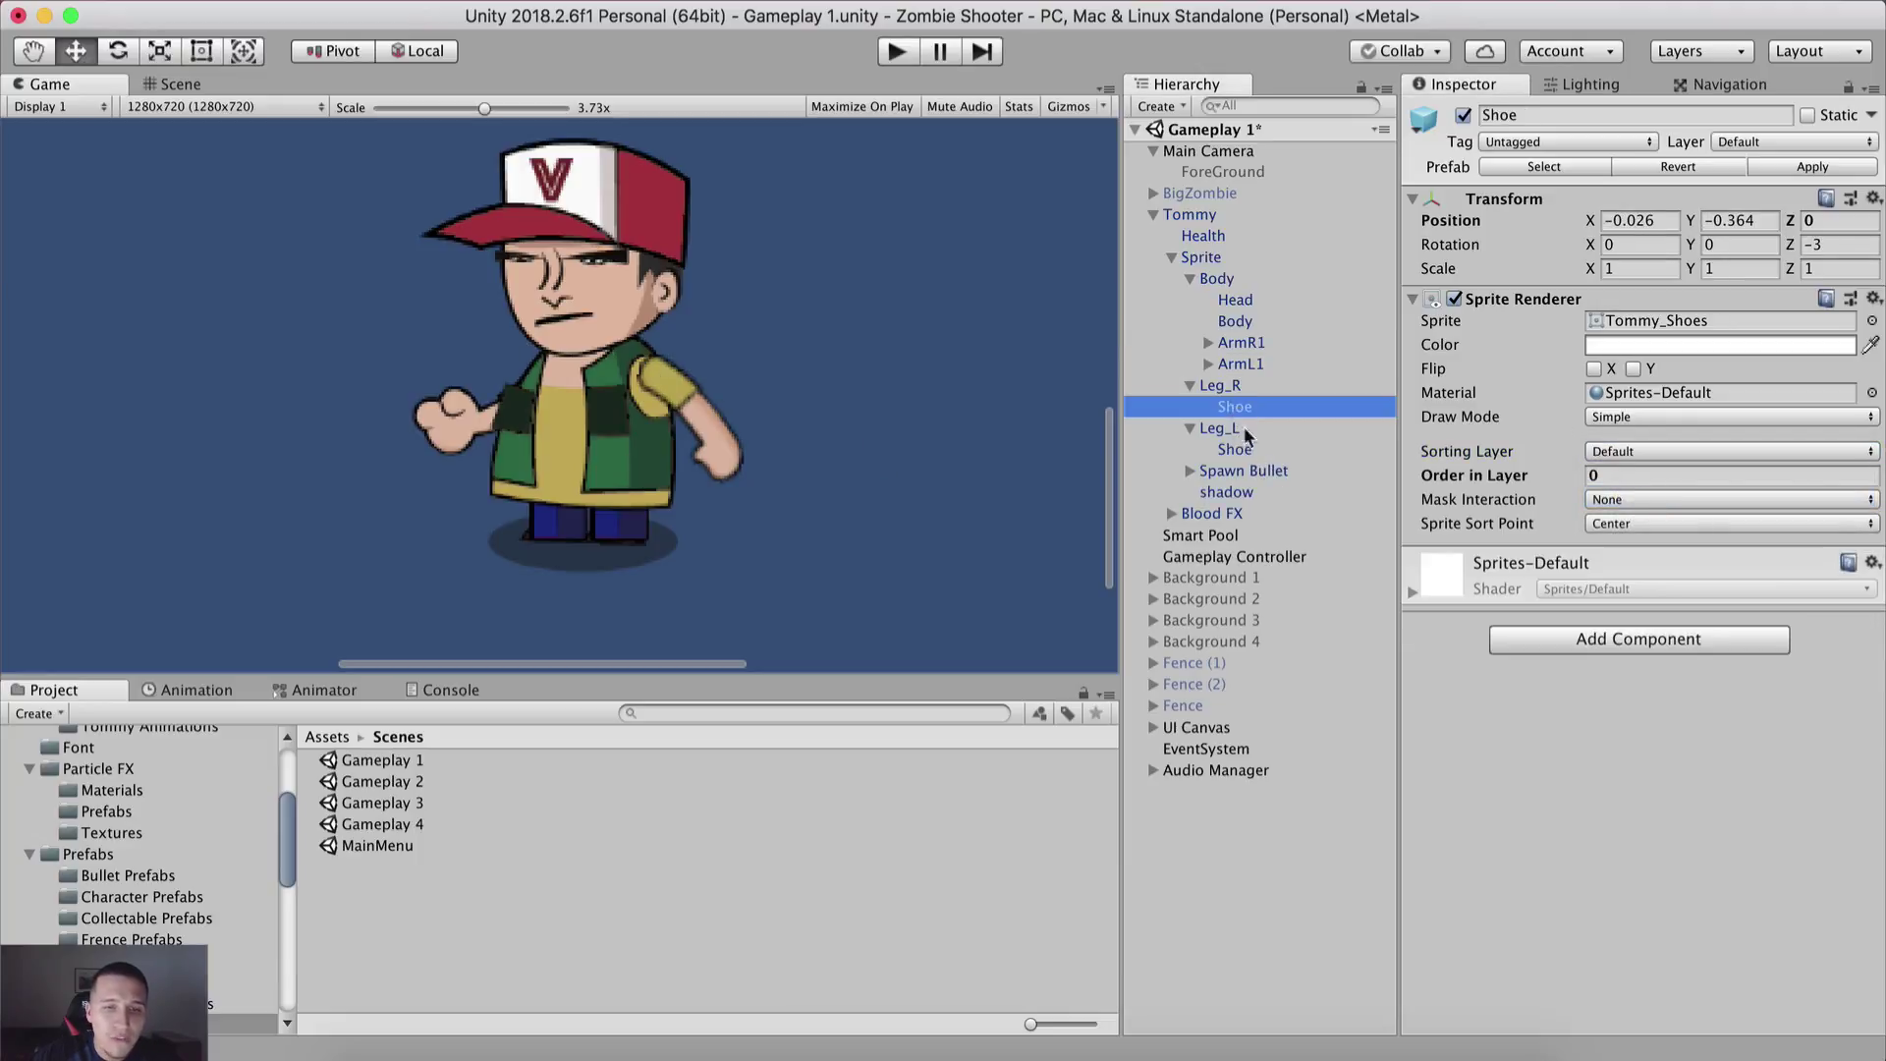
super+click(1245, 449)
click(1636, 454)
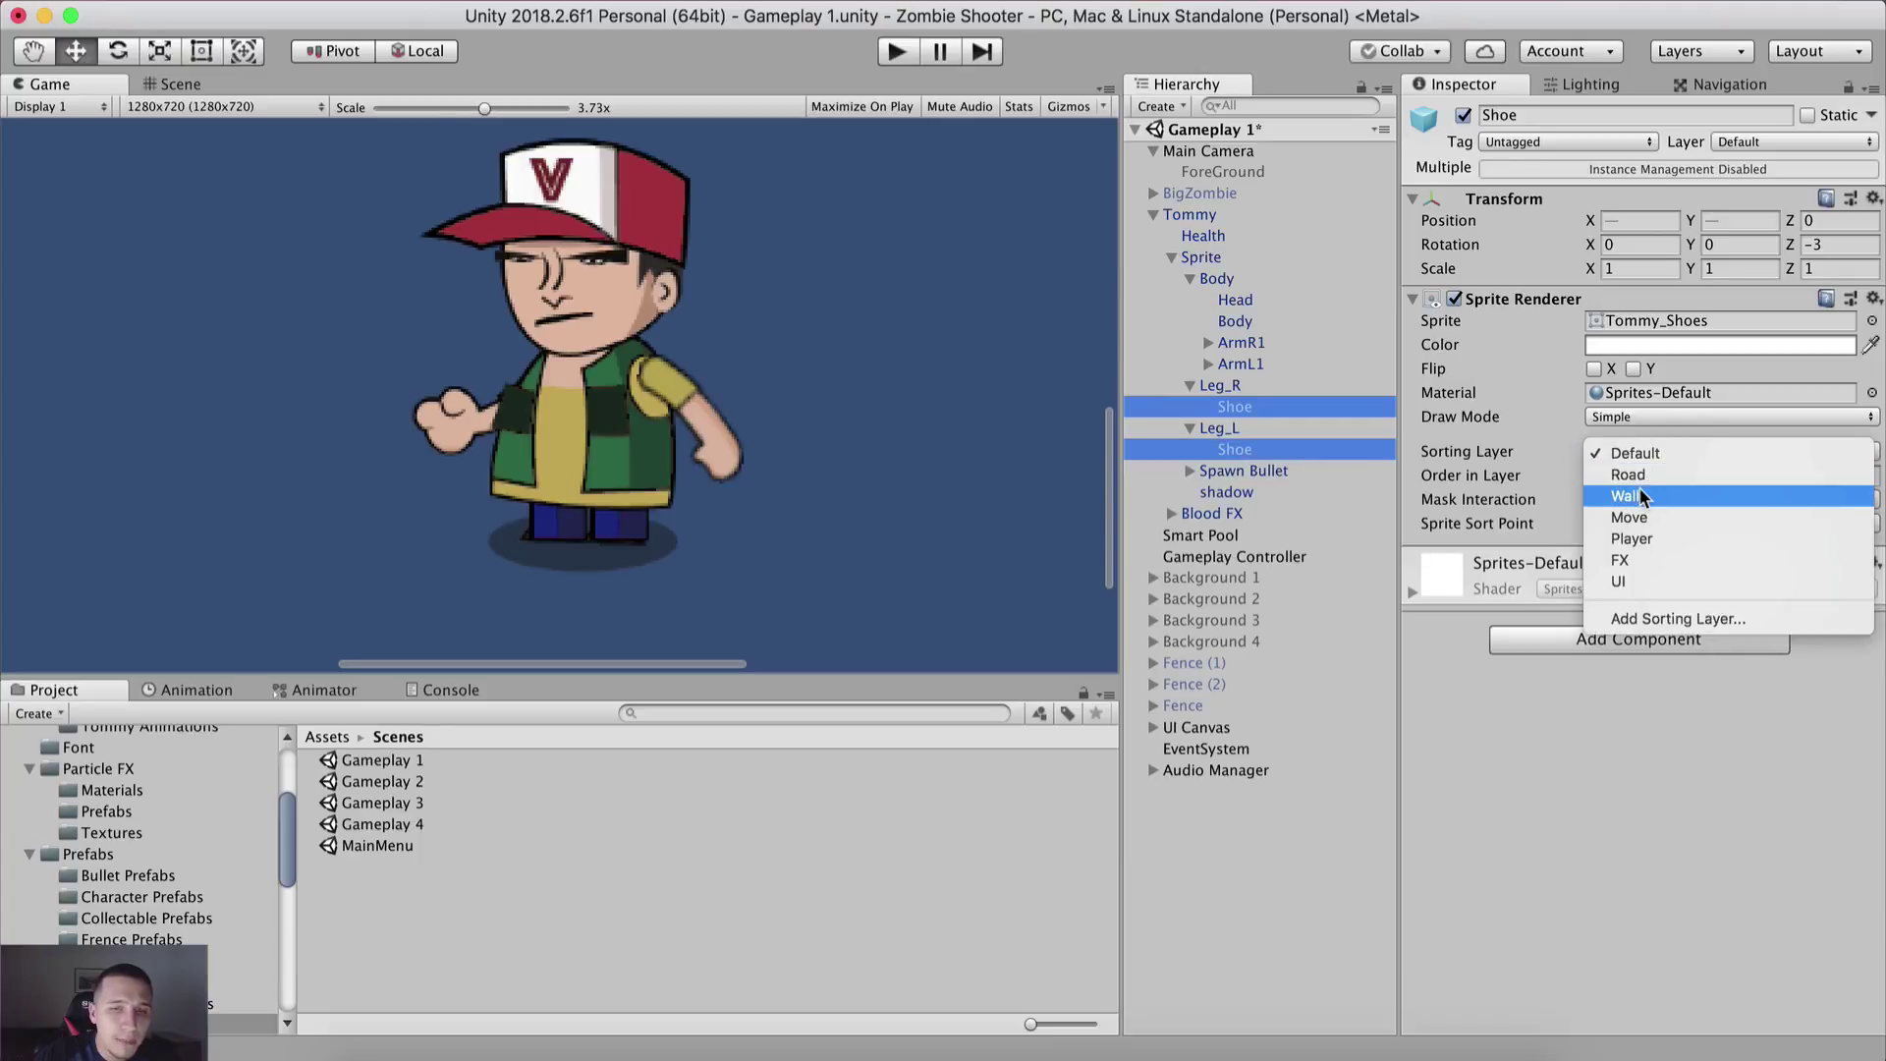
click(1623, 491)
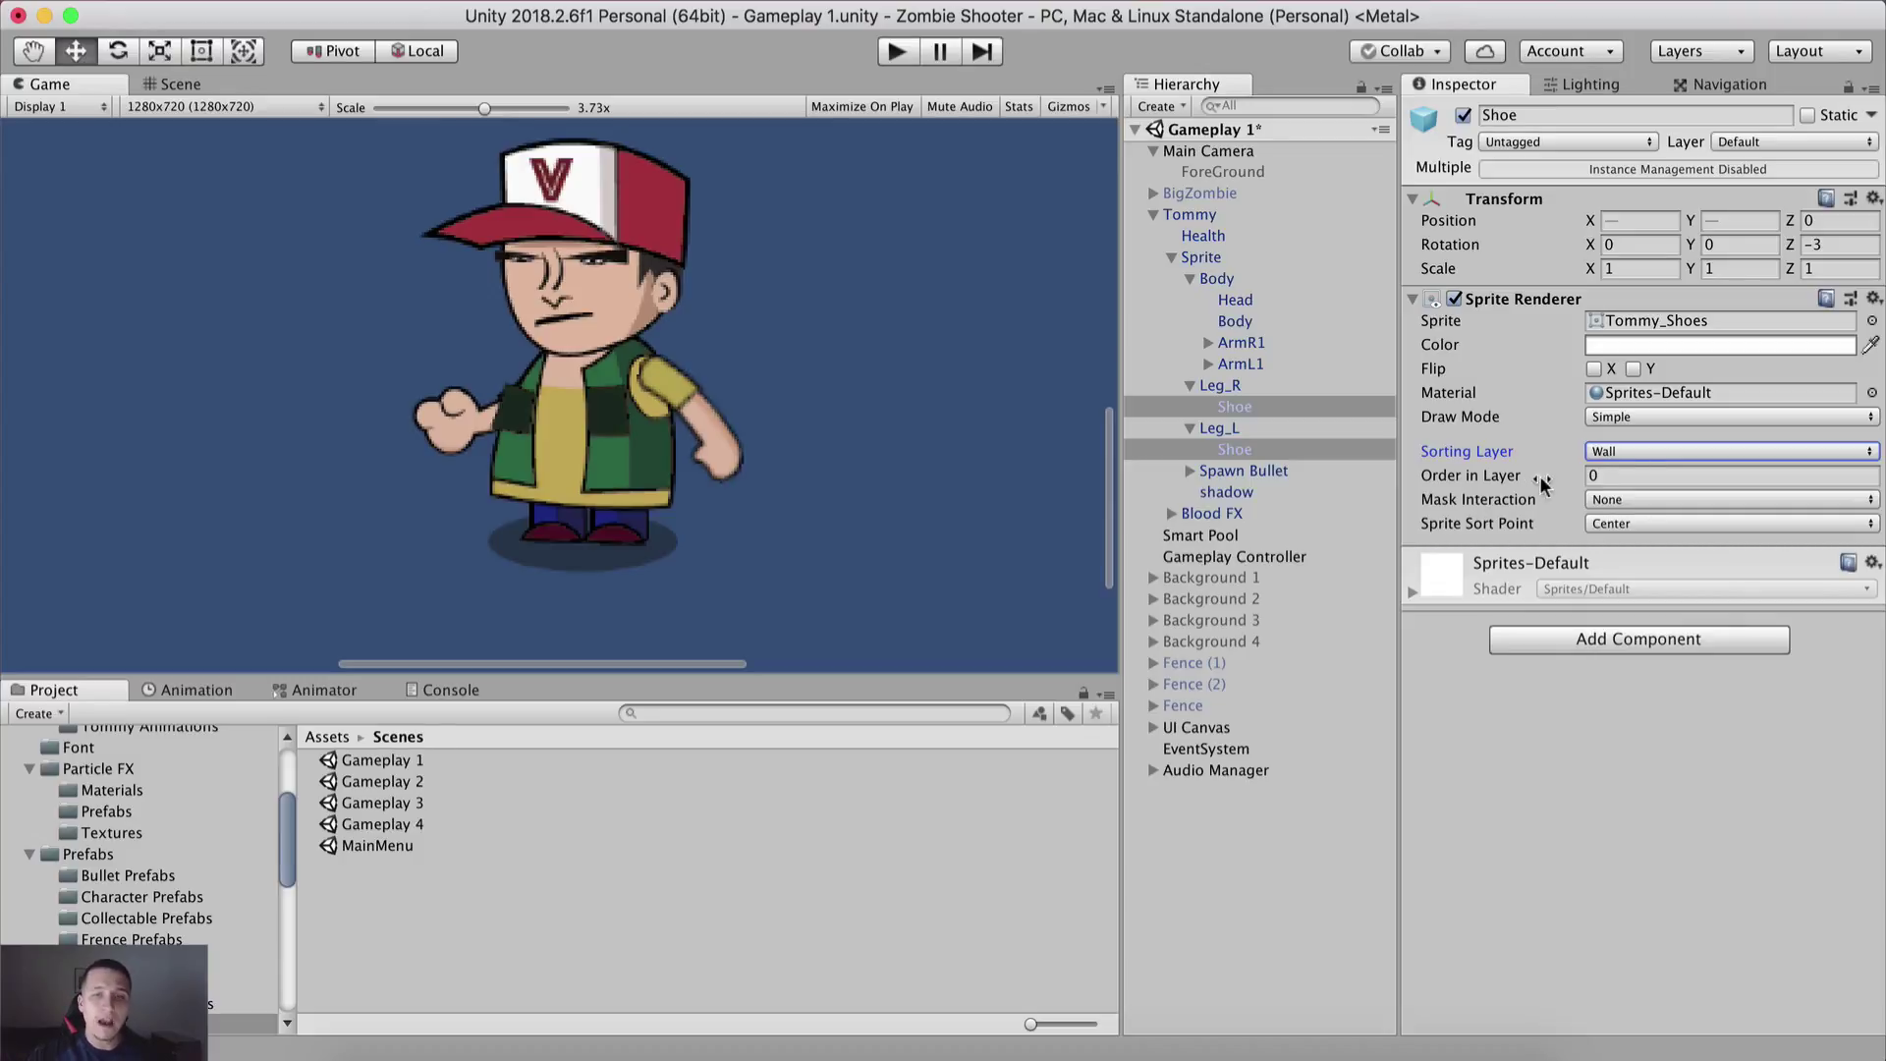
Step: Assign Tommy's Body sprite to the UI sorting layer and review the order of the available sorting layers
click(1607, 451)
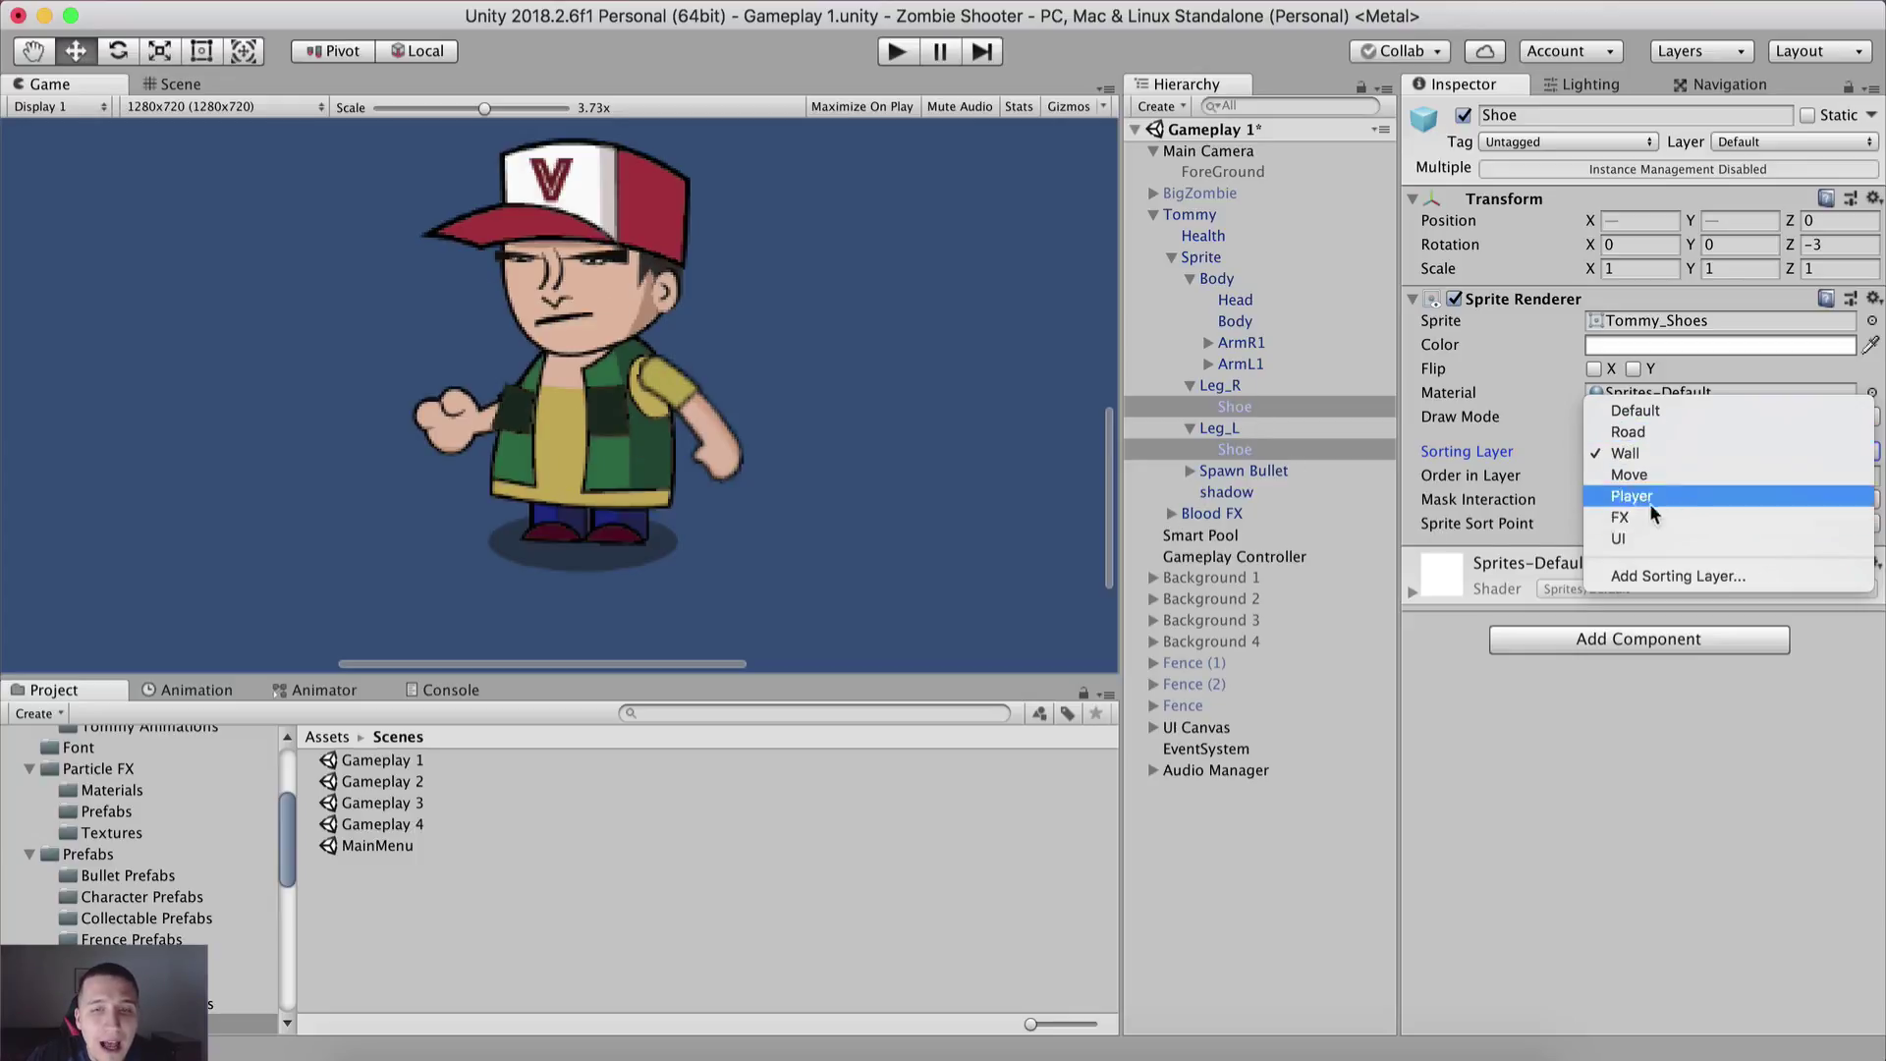
click(1591, 694)
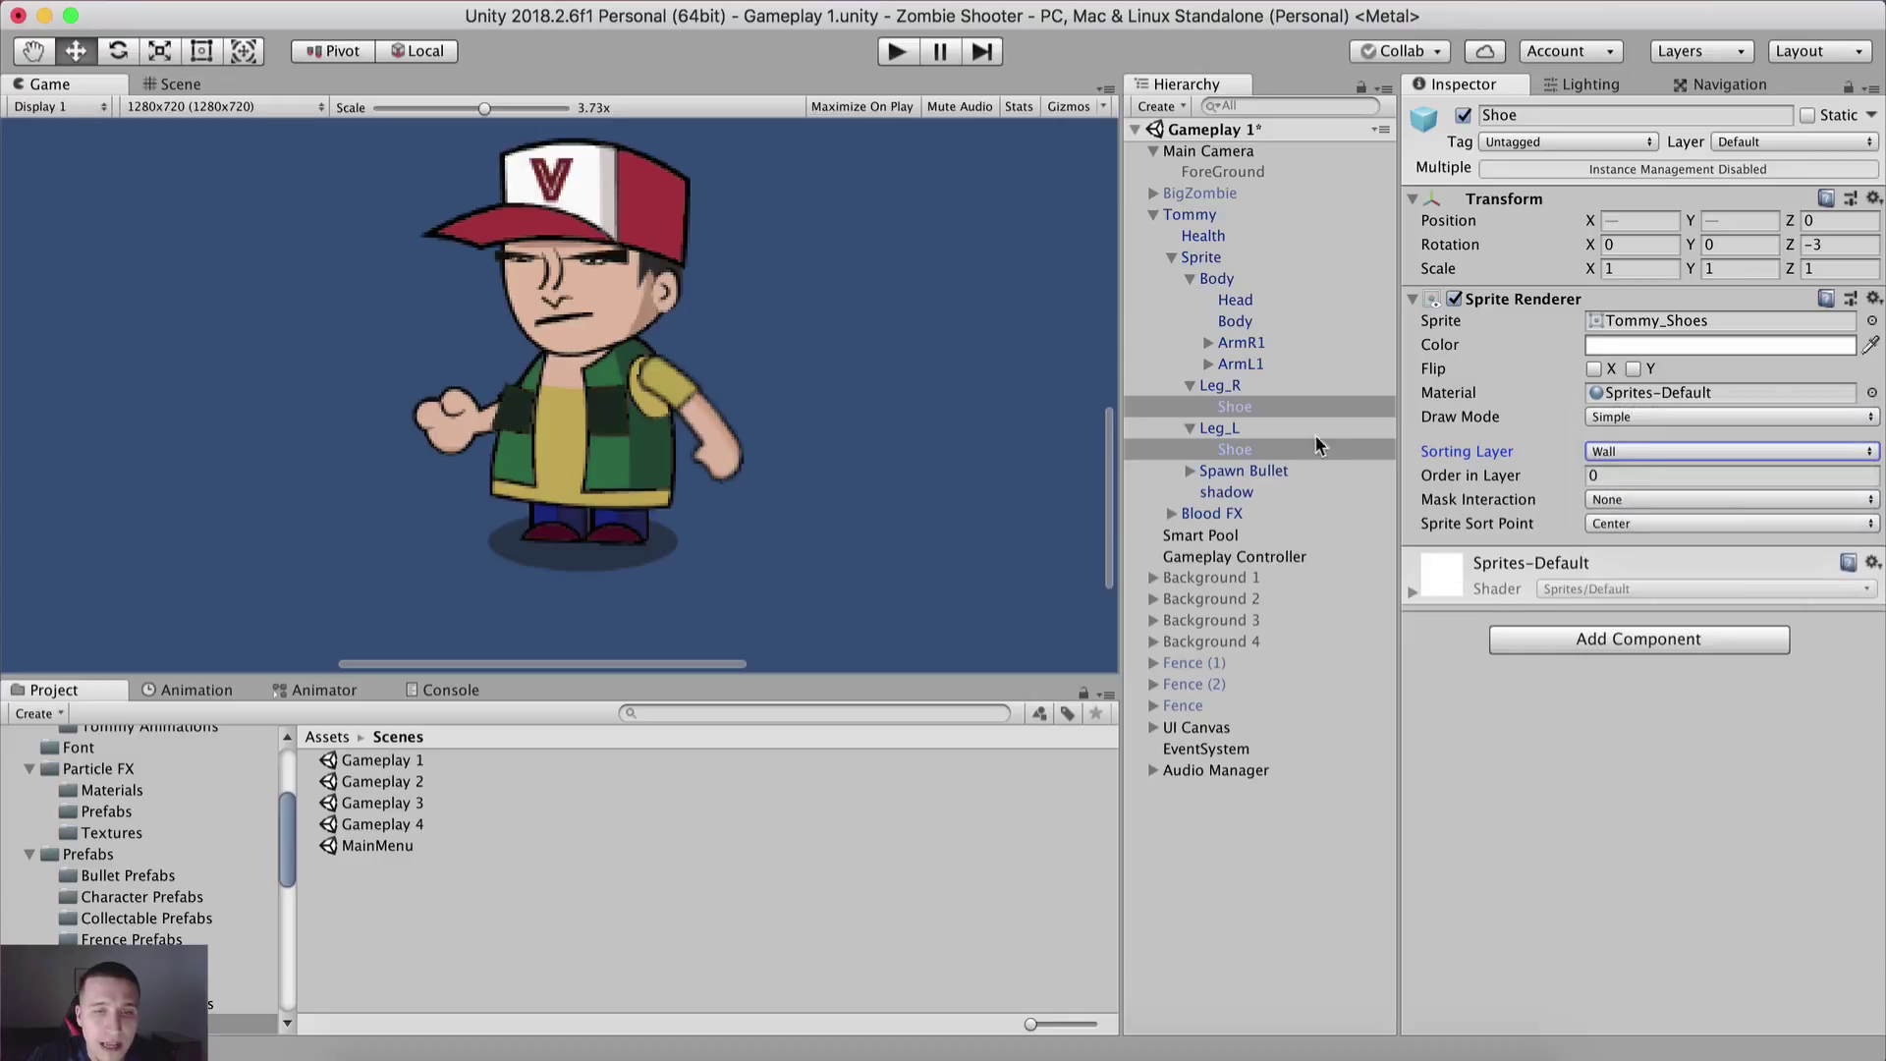
click(1240, 340)
click(1236, 325)
click(1637, 450)
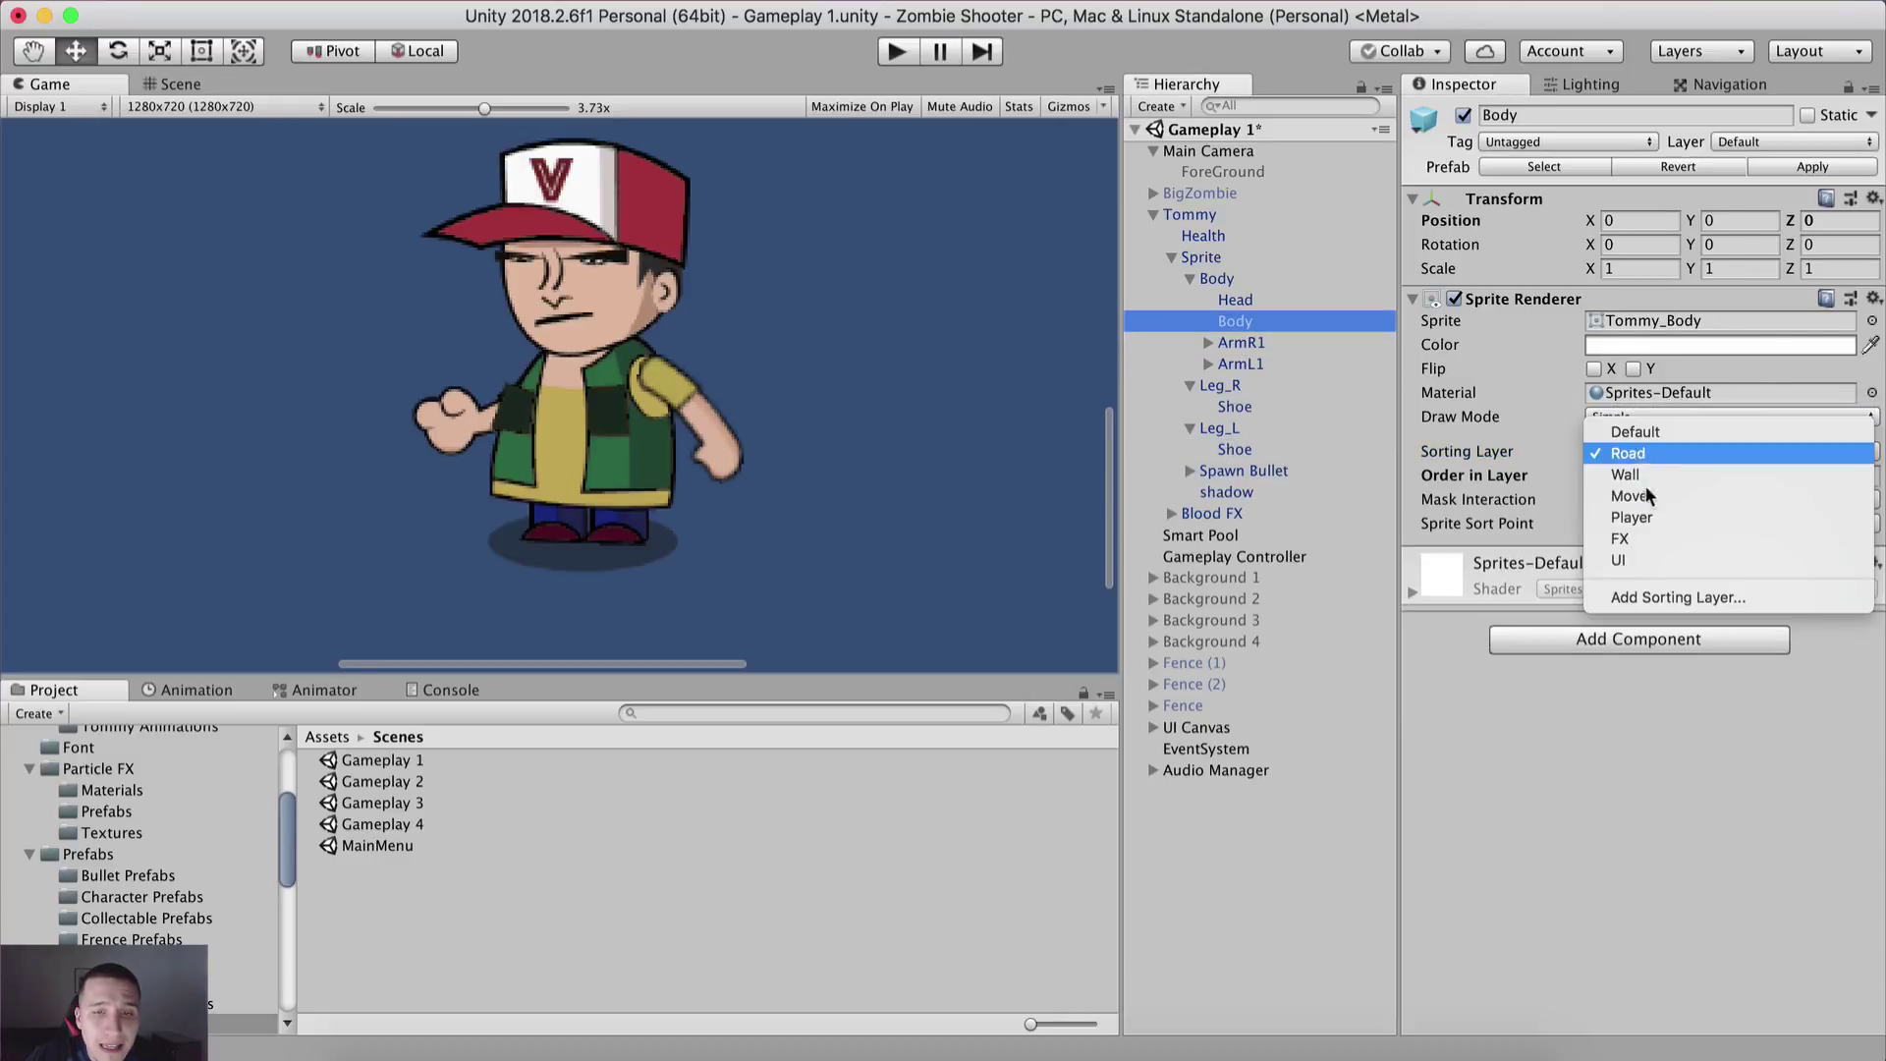
click(1642, 556)
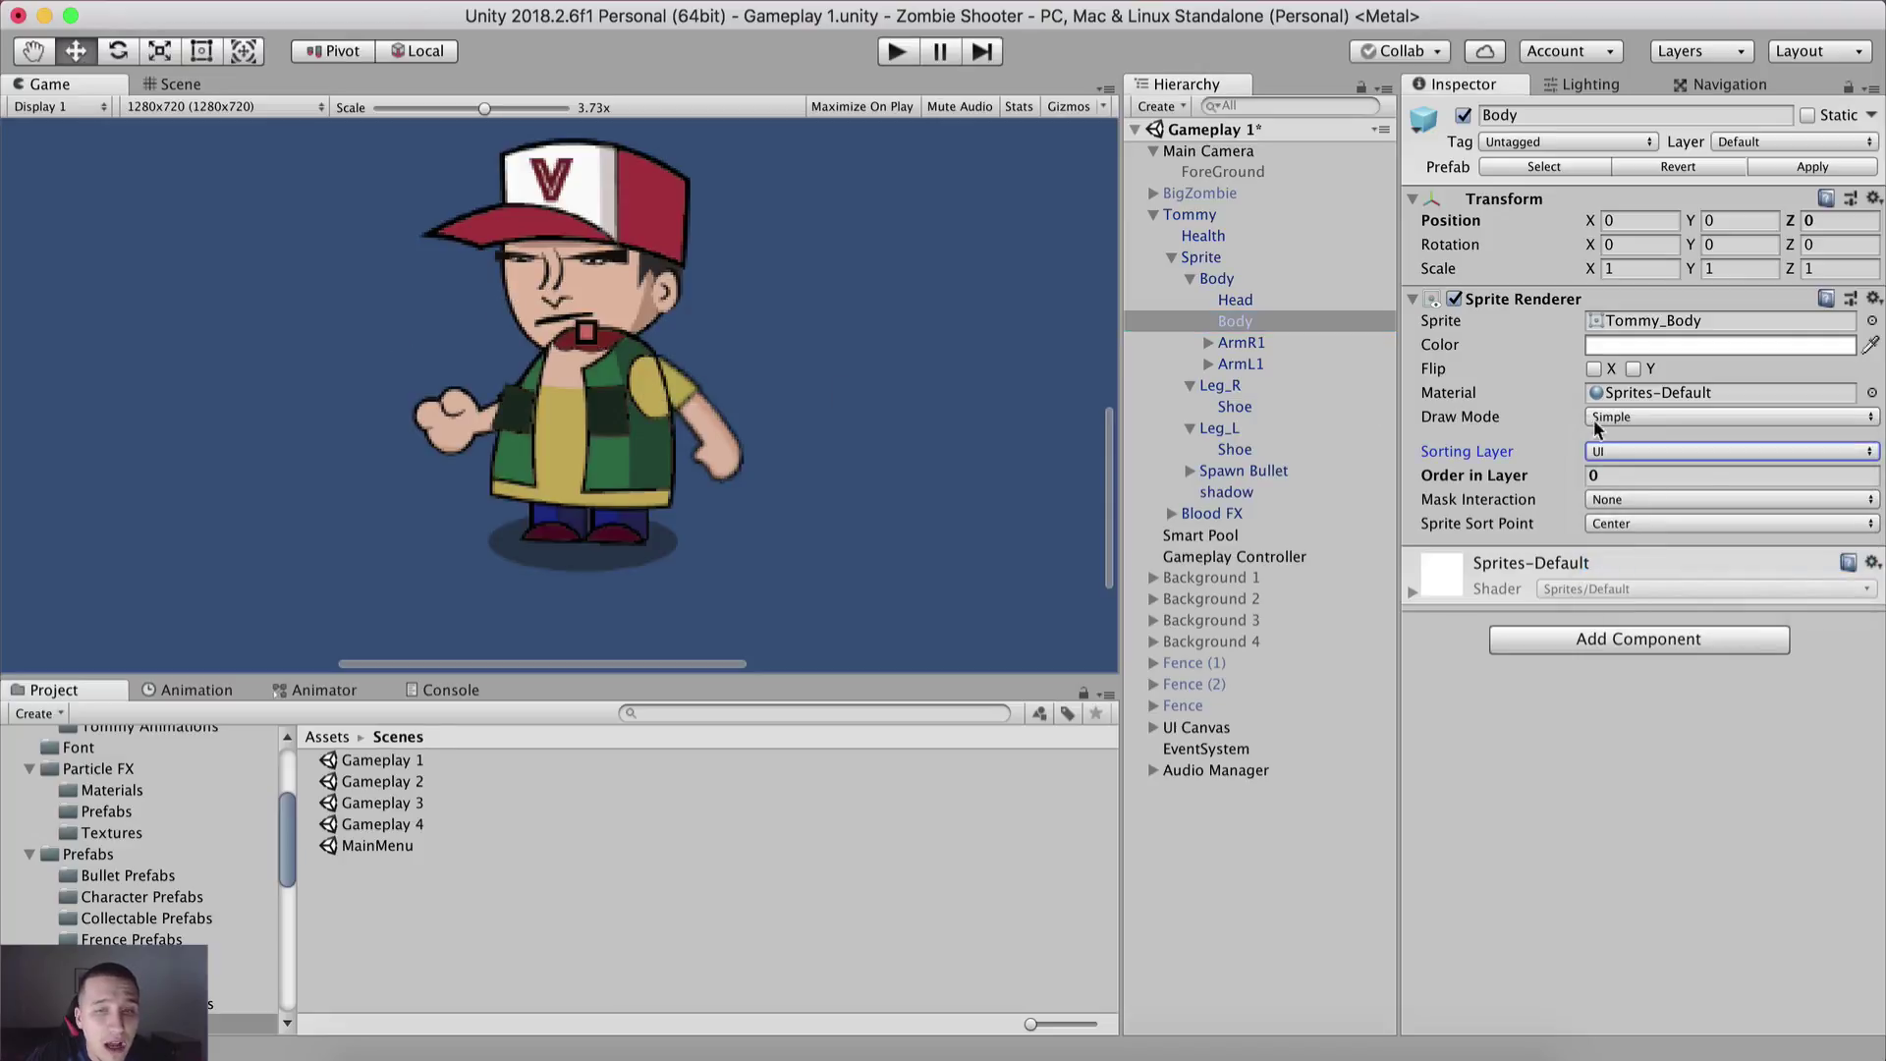
click(1644, 452)
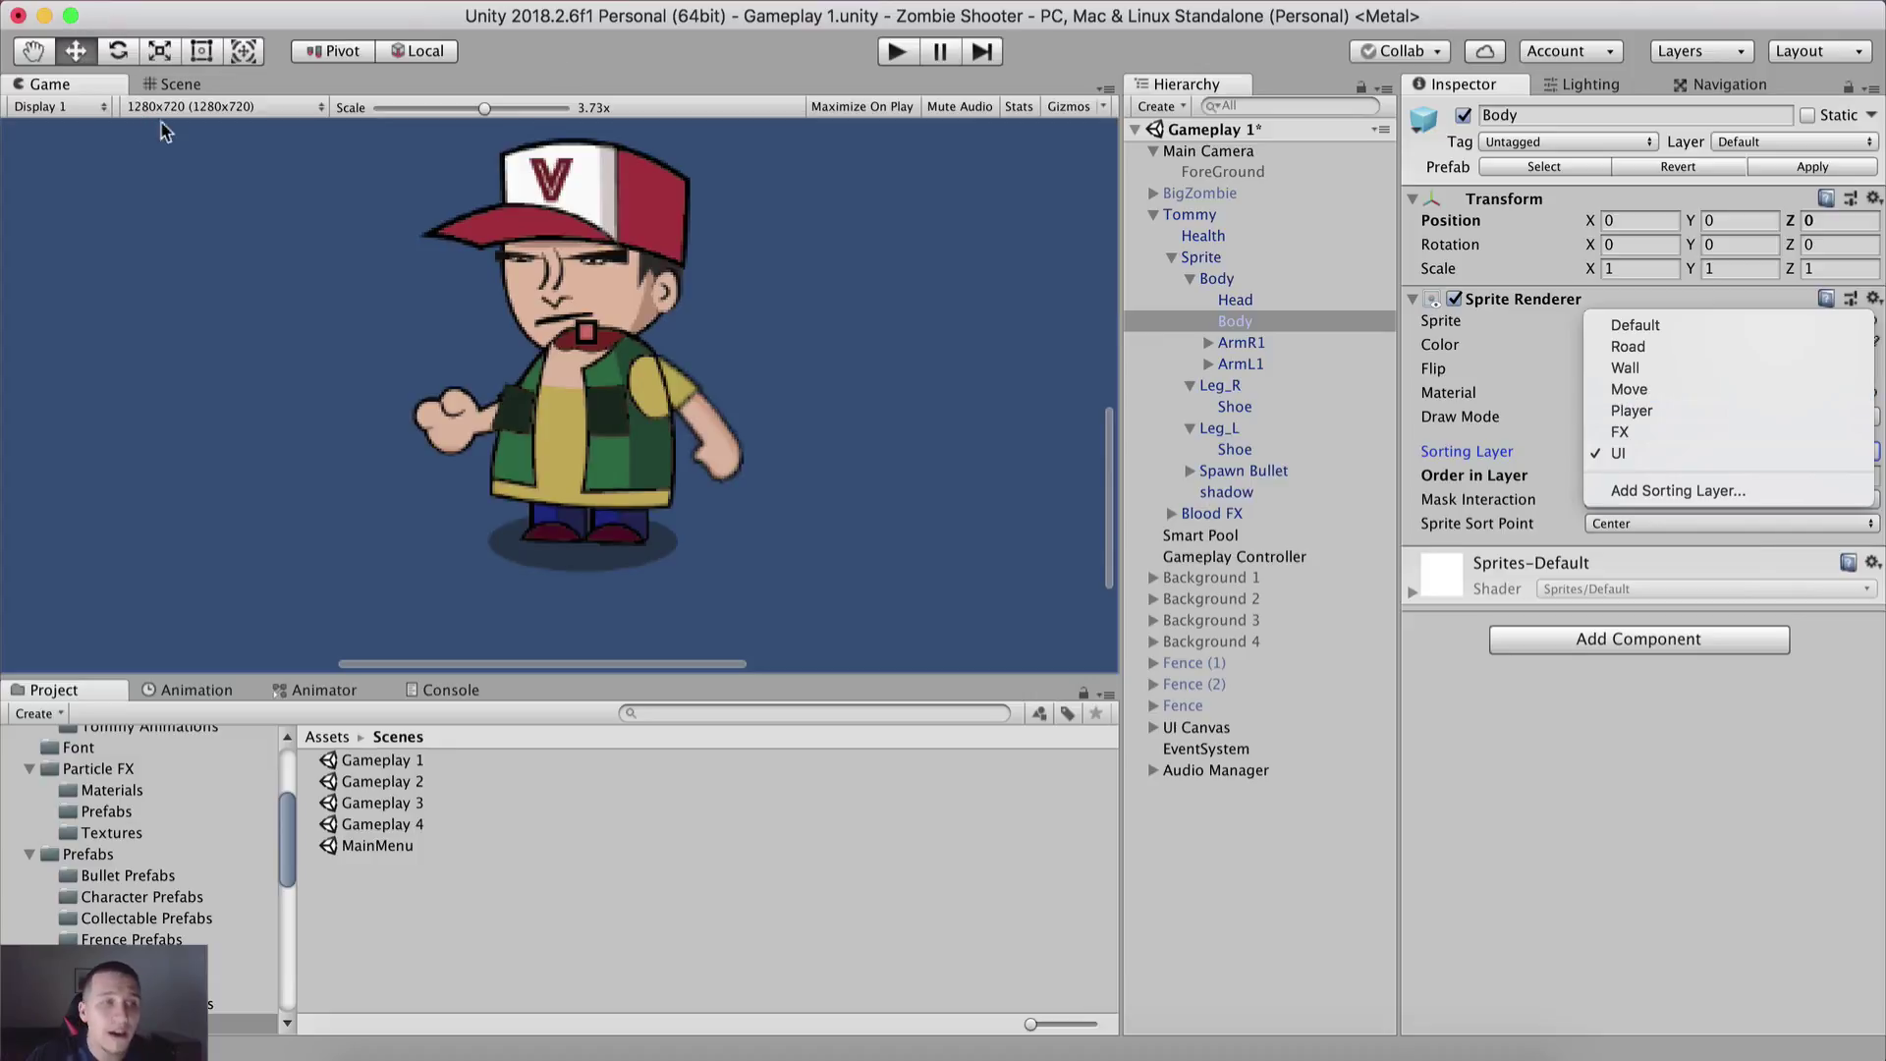
click(1208, 458)
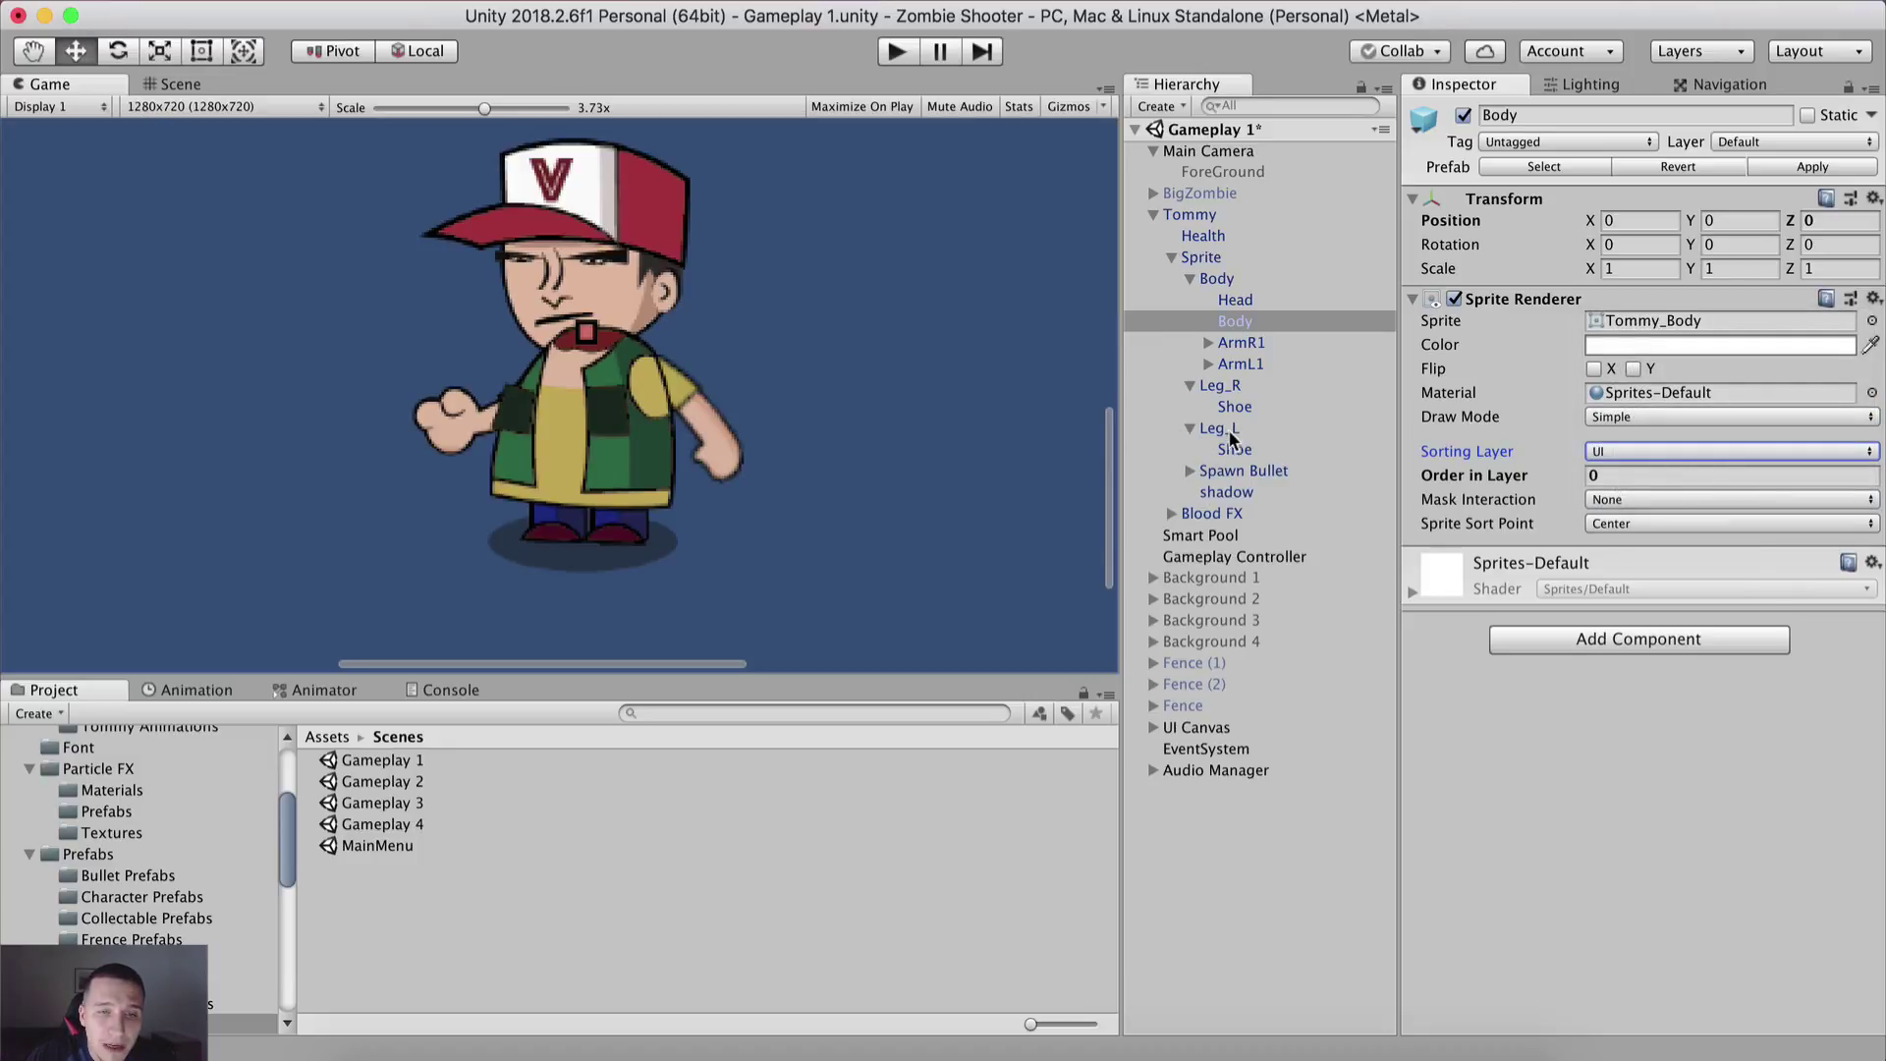
Step: Reset all of Tommy's body part sprites, from Head through the Leg_L Shoe, to the Default sorting layer
click(1230, 450)
shift+click(1233, 305)
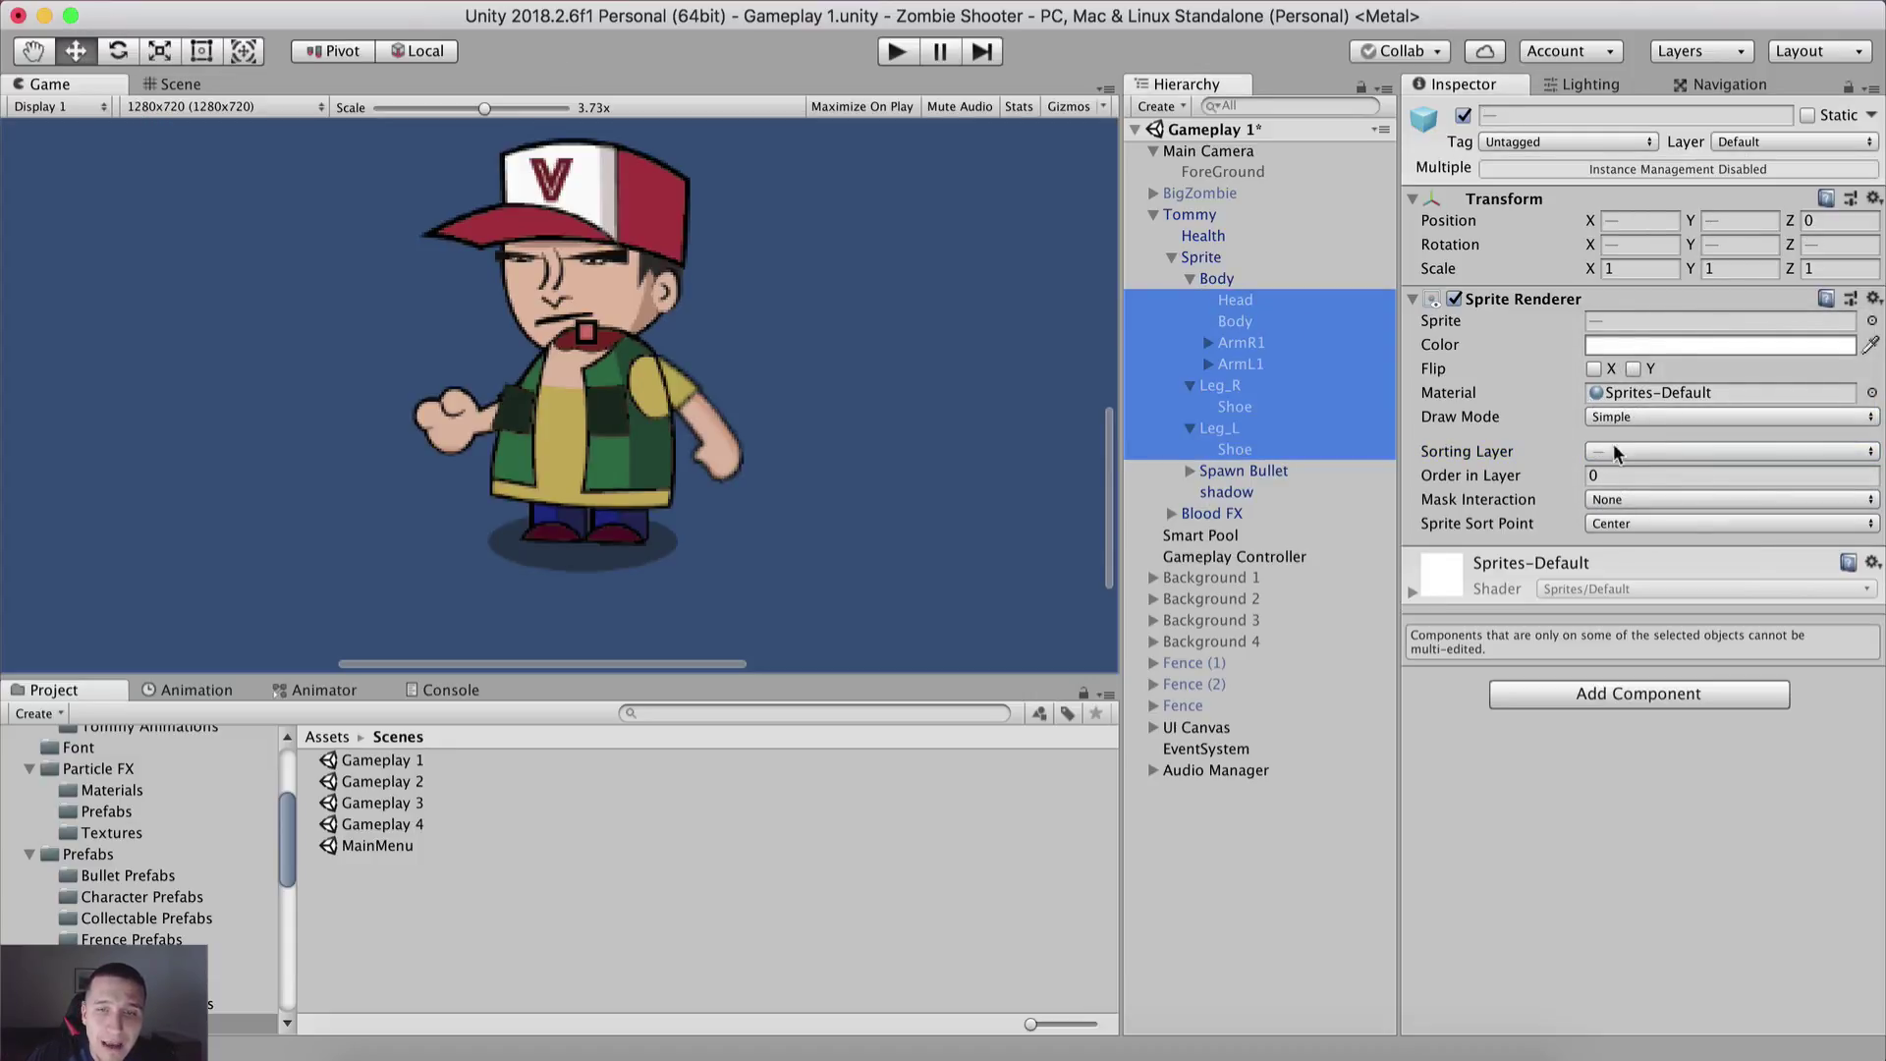
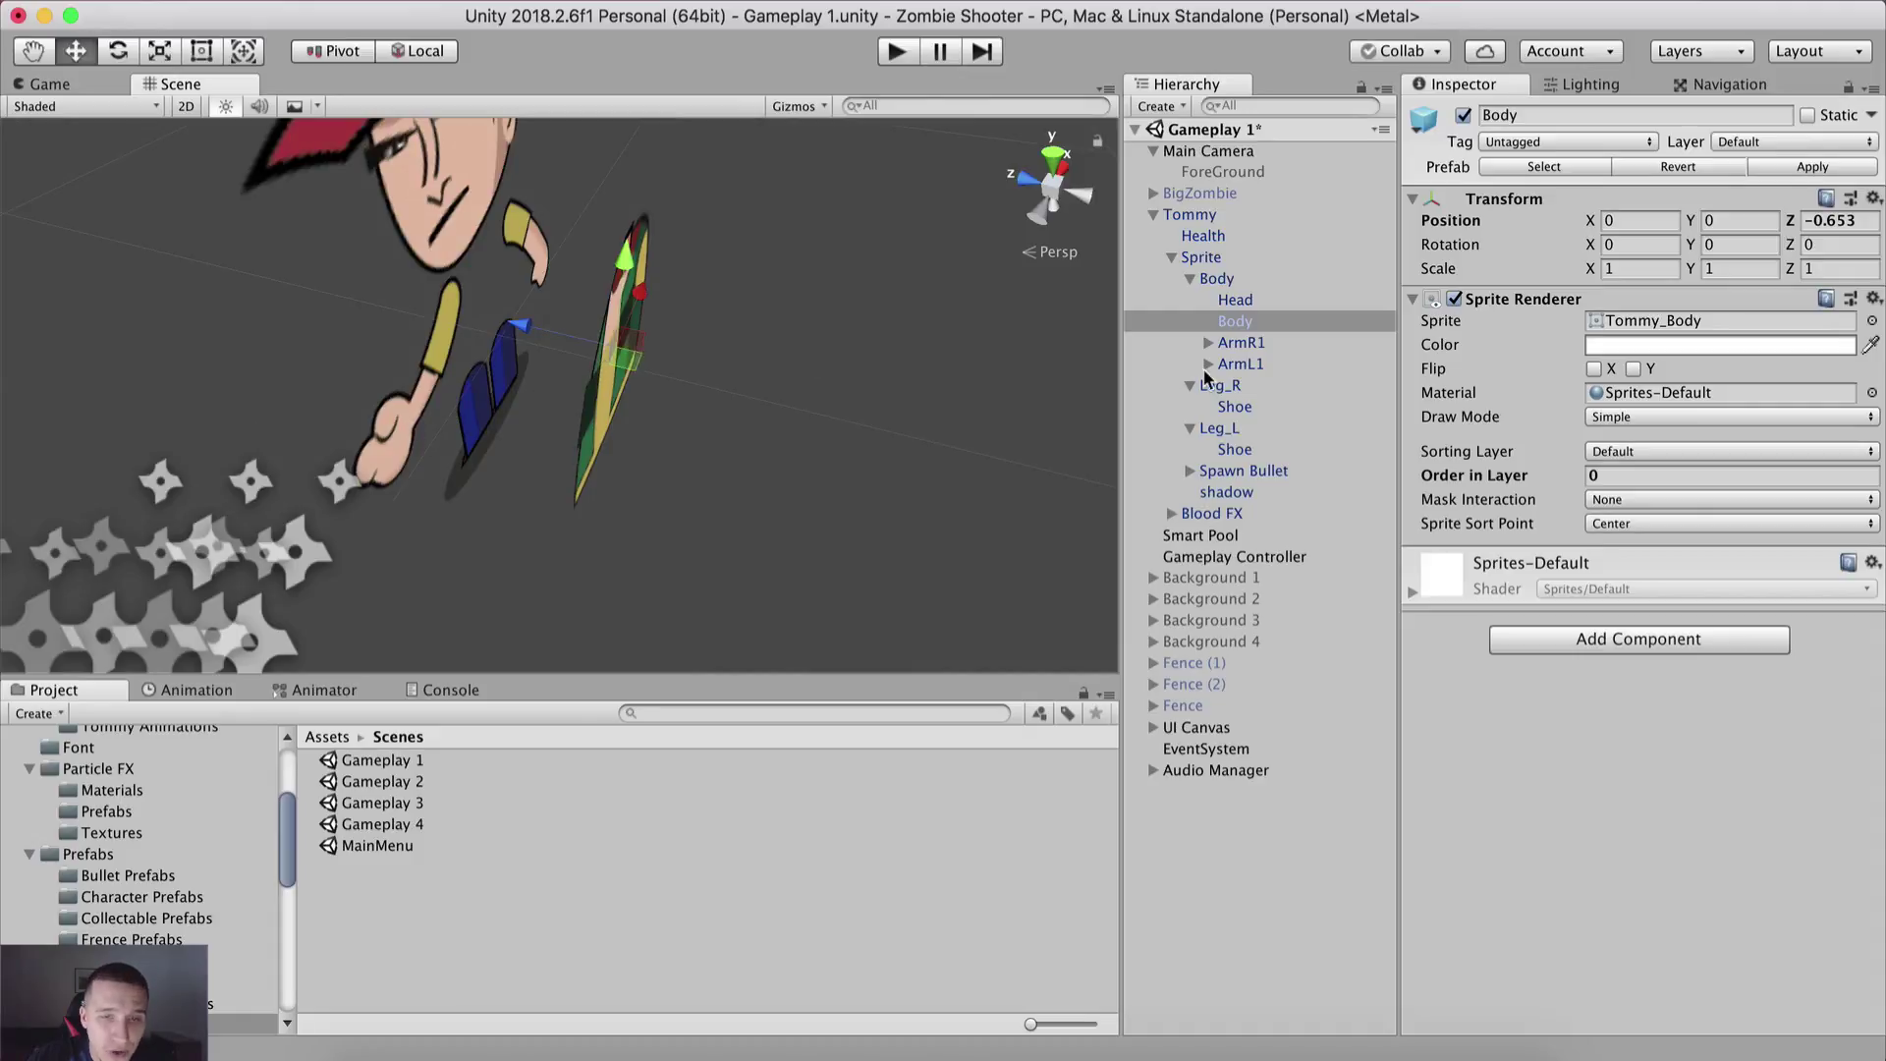
click(1616, 452)
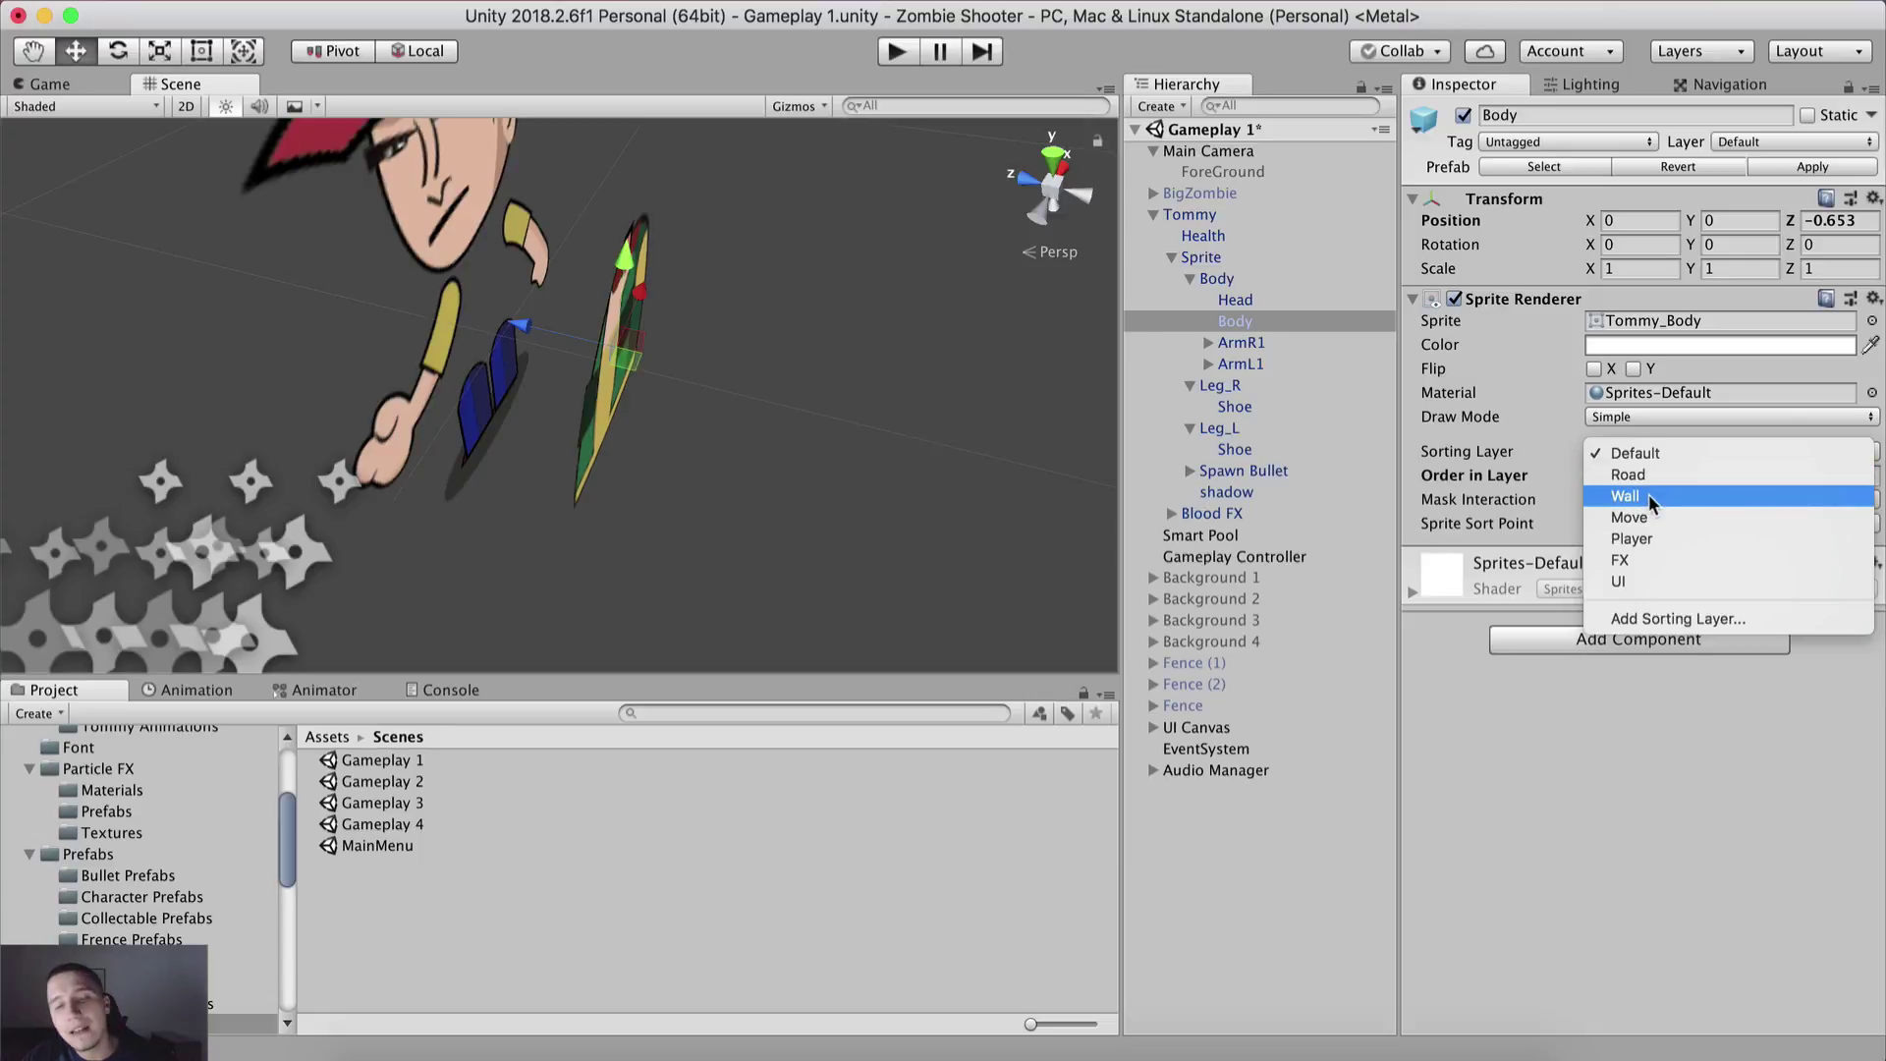
Step: Set the Body sprite's Z position to 0 and show the result in the Game view
click(1248, 320)
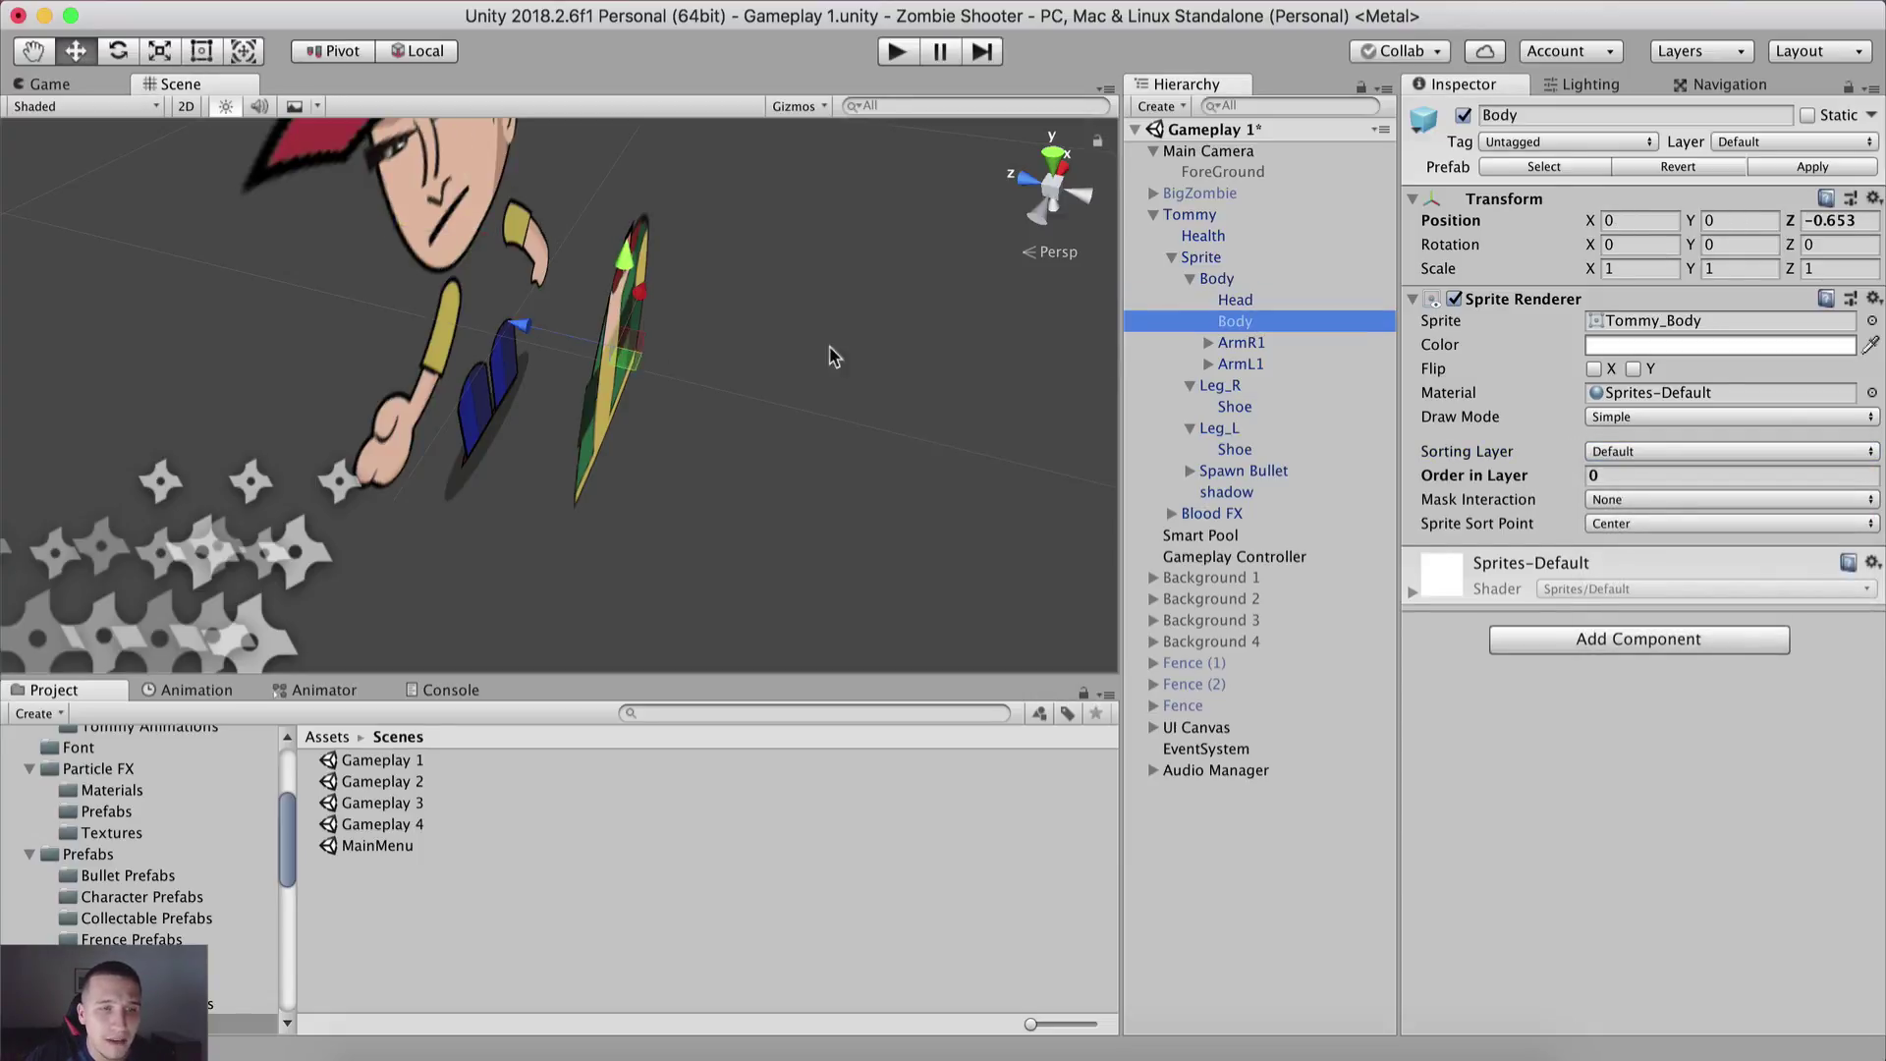
click(1824, 218)
text(0)
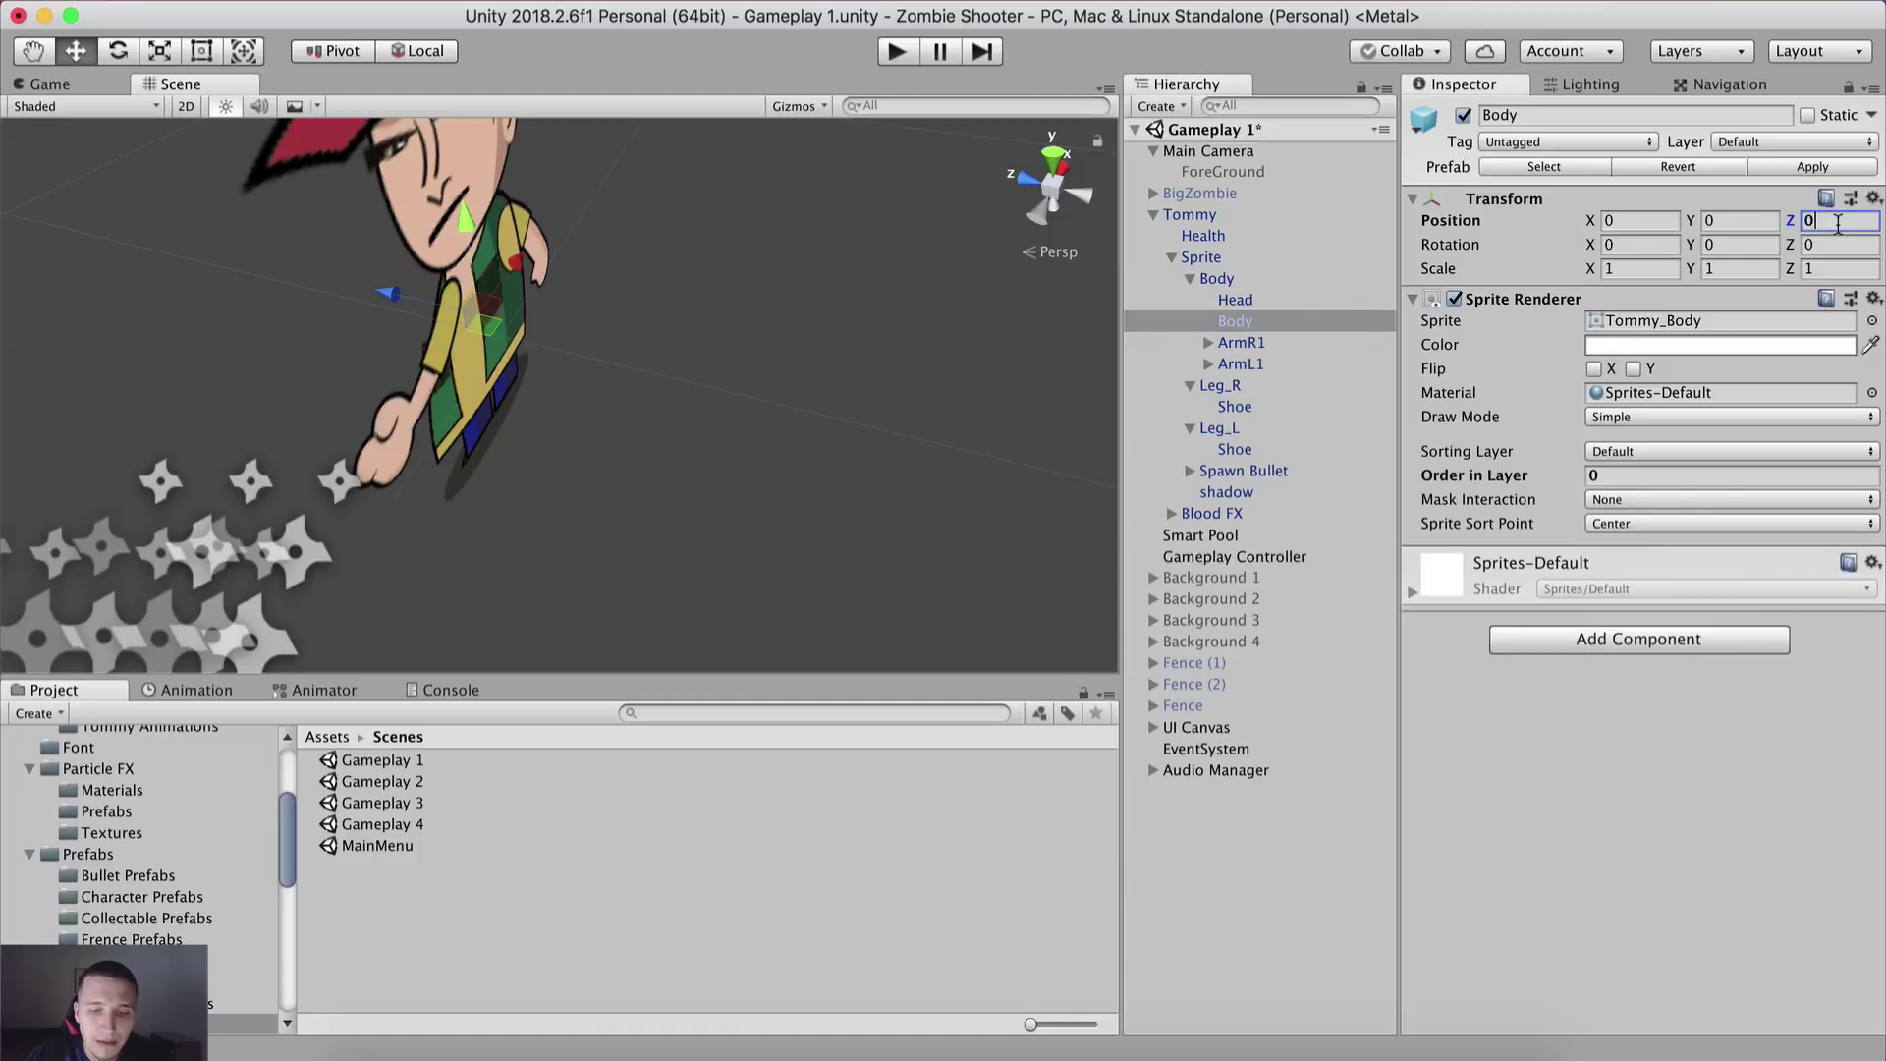
click(128, 86)
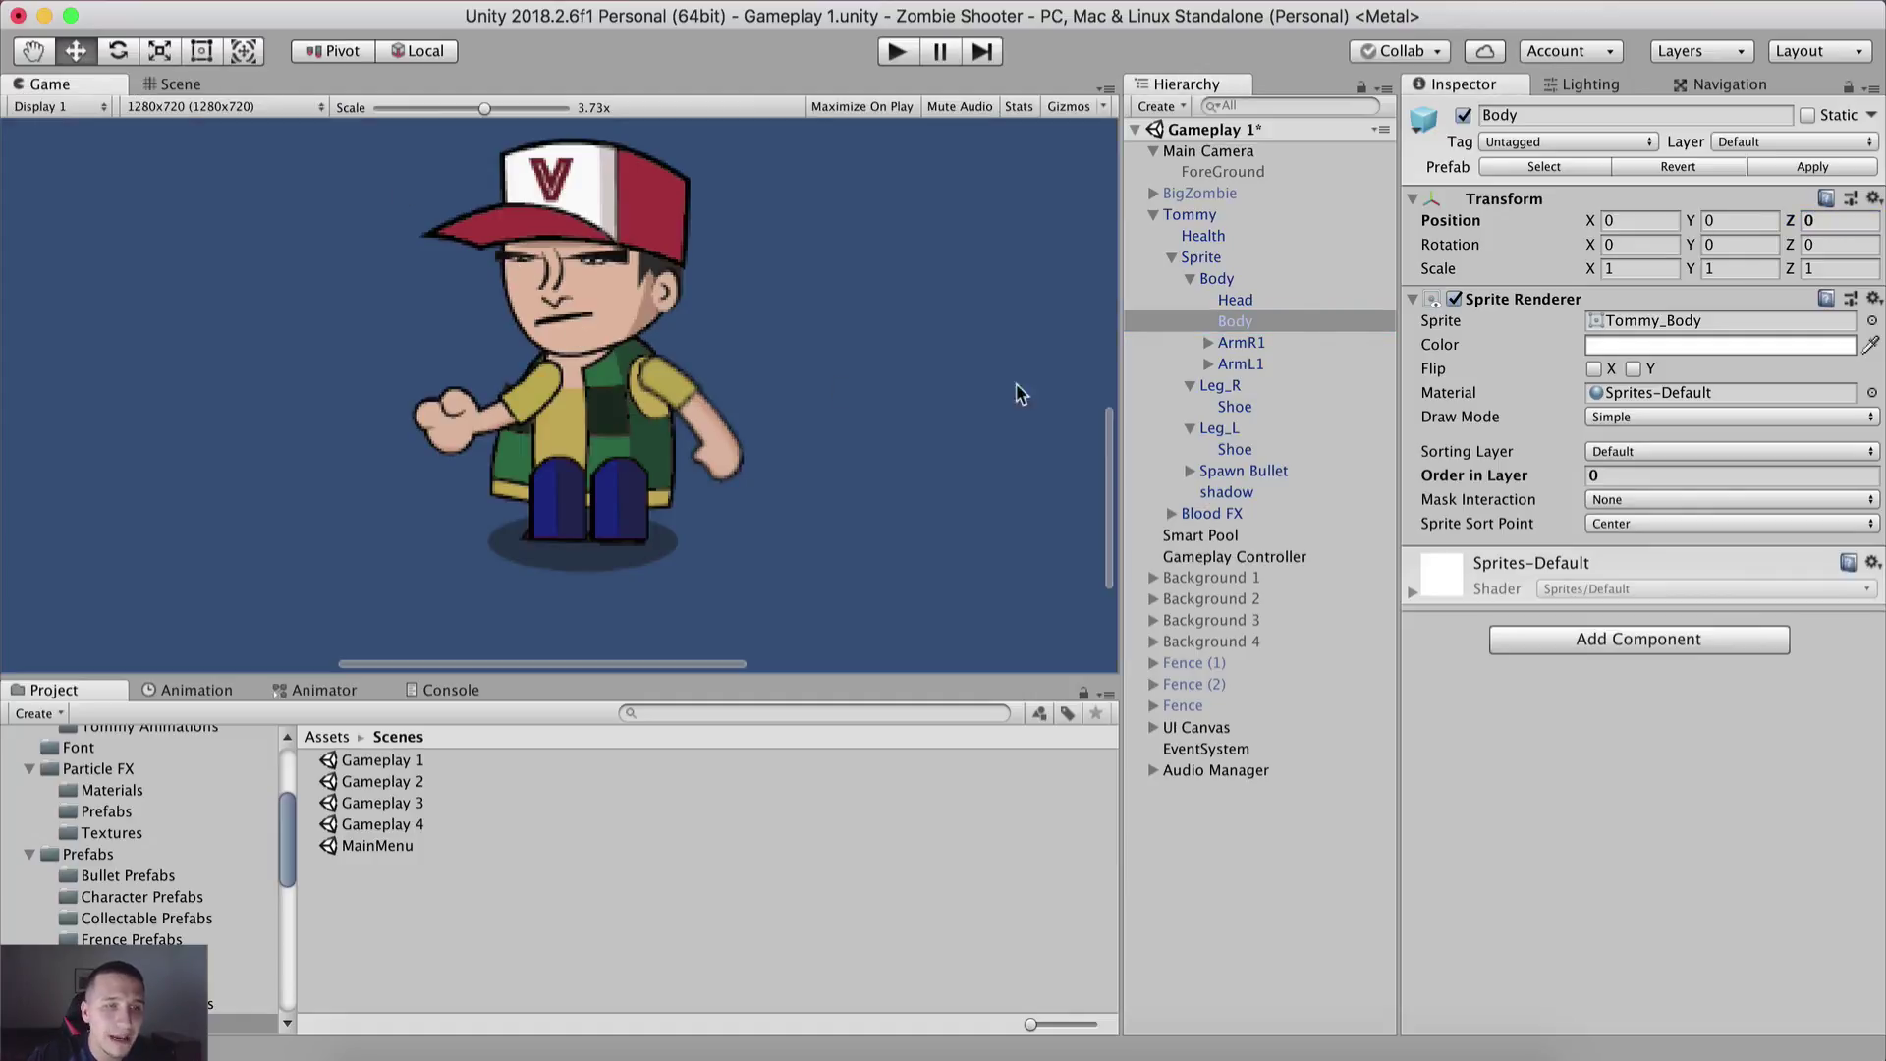
Step: Move the Body sprite from Default to the Road sorting layer
click(1270, 320)
click(1601, 451)
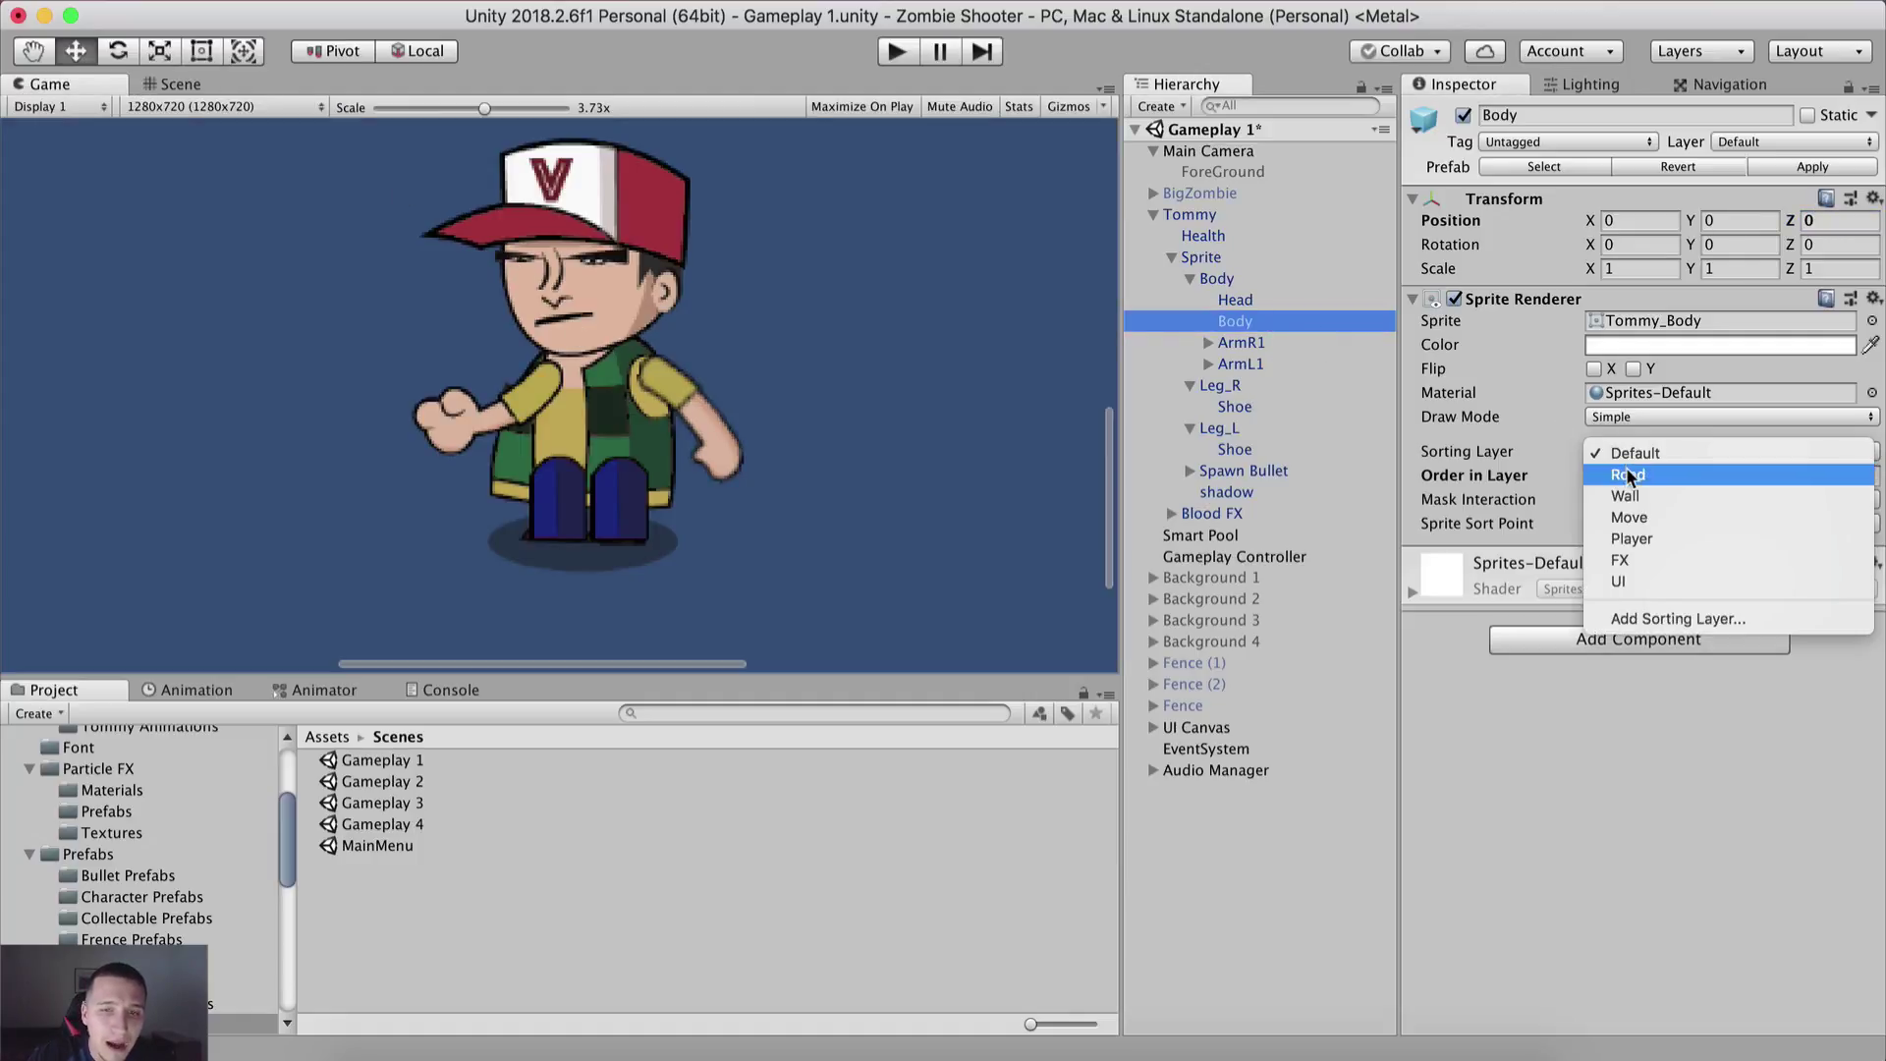
click(1633, 475)
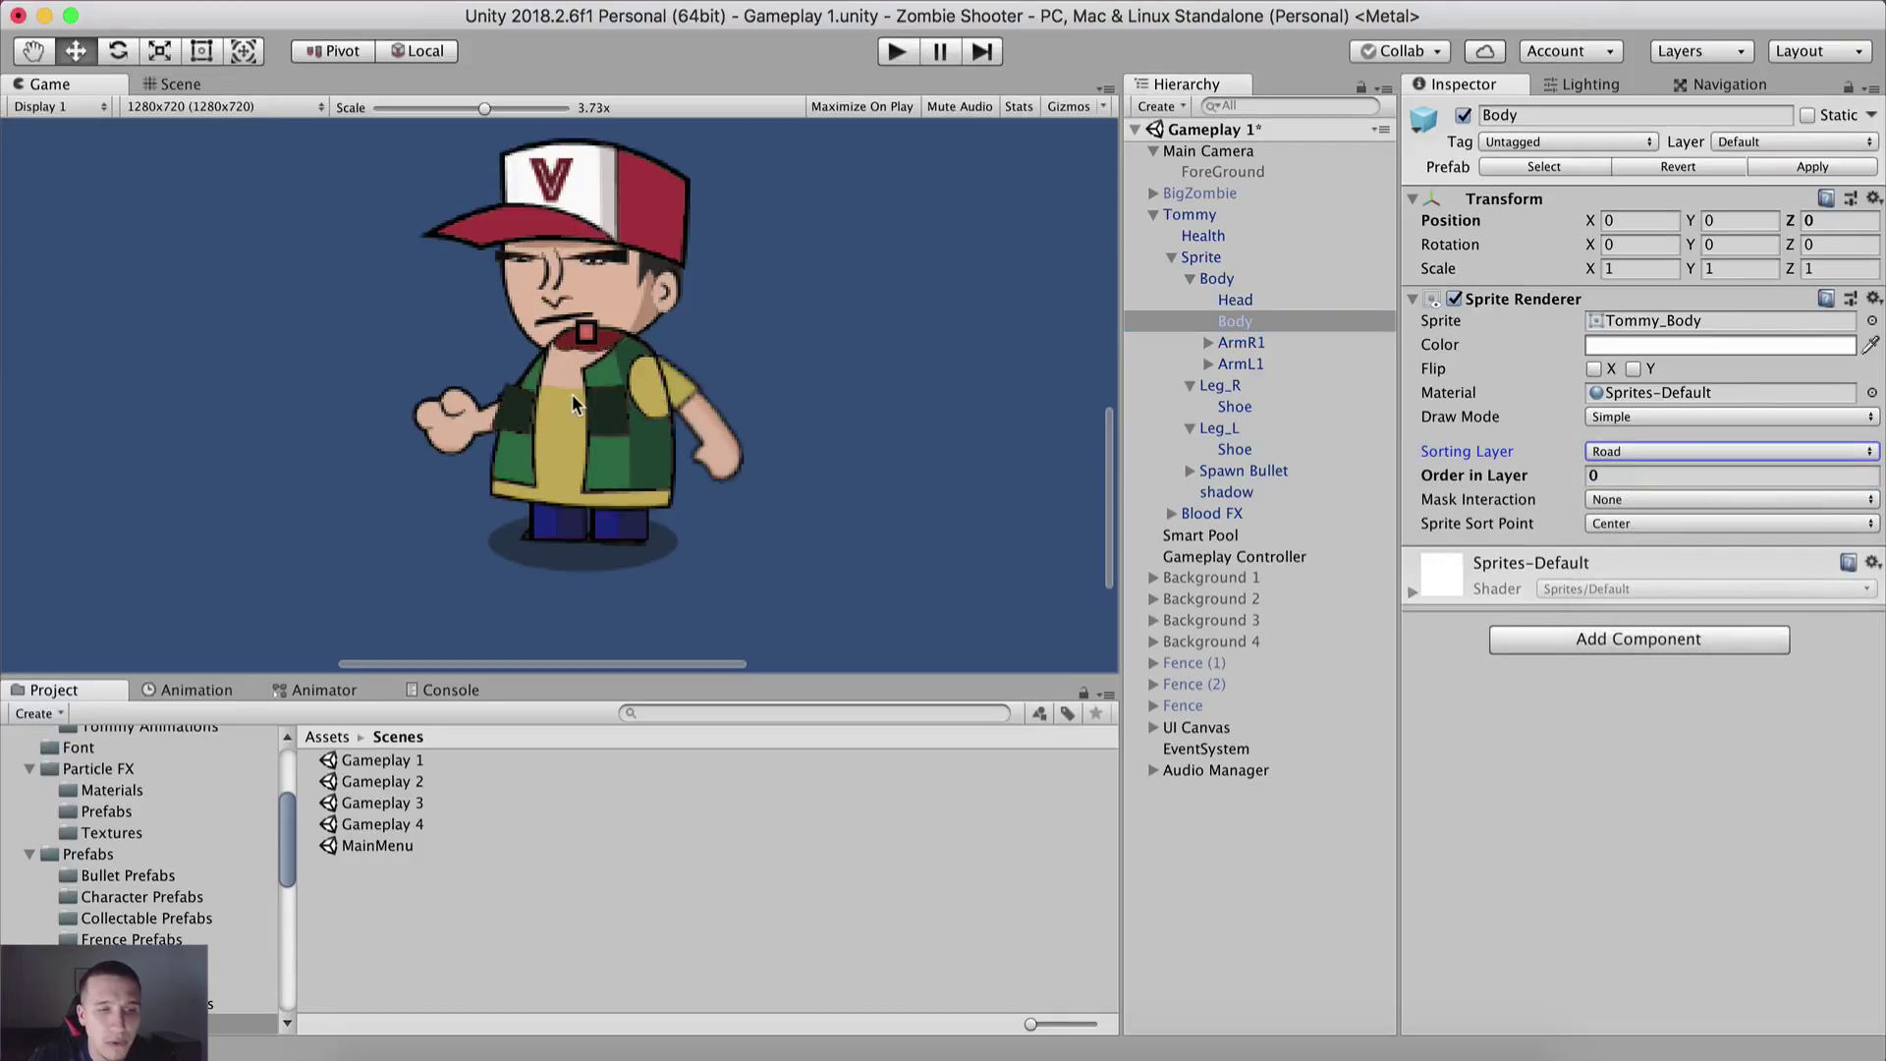
Step: Set the Head sprite's sorting layer to Wall, leaving its draw mode as Simple
click(1235, 299)
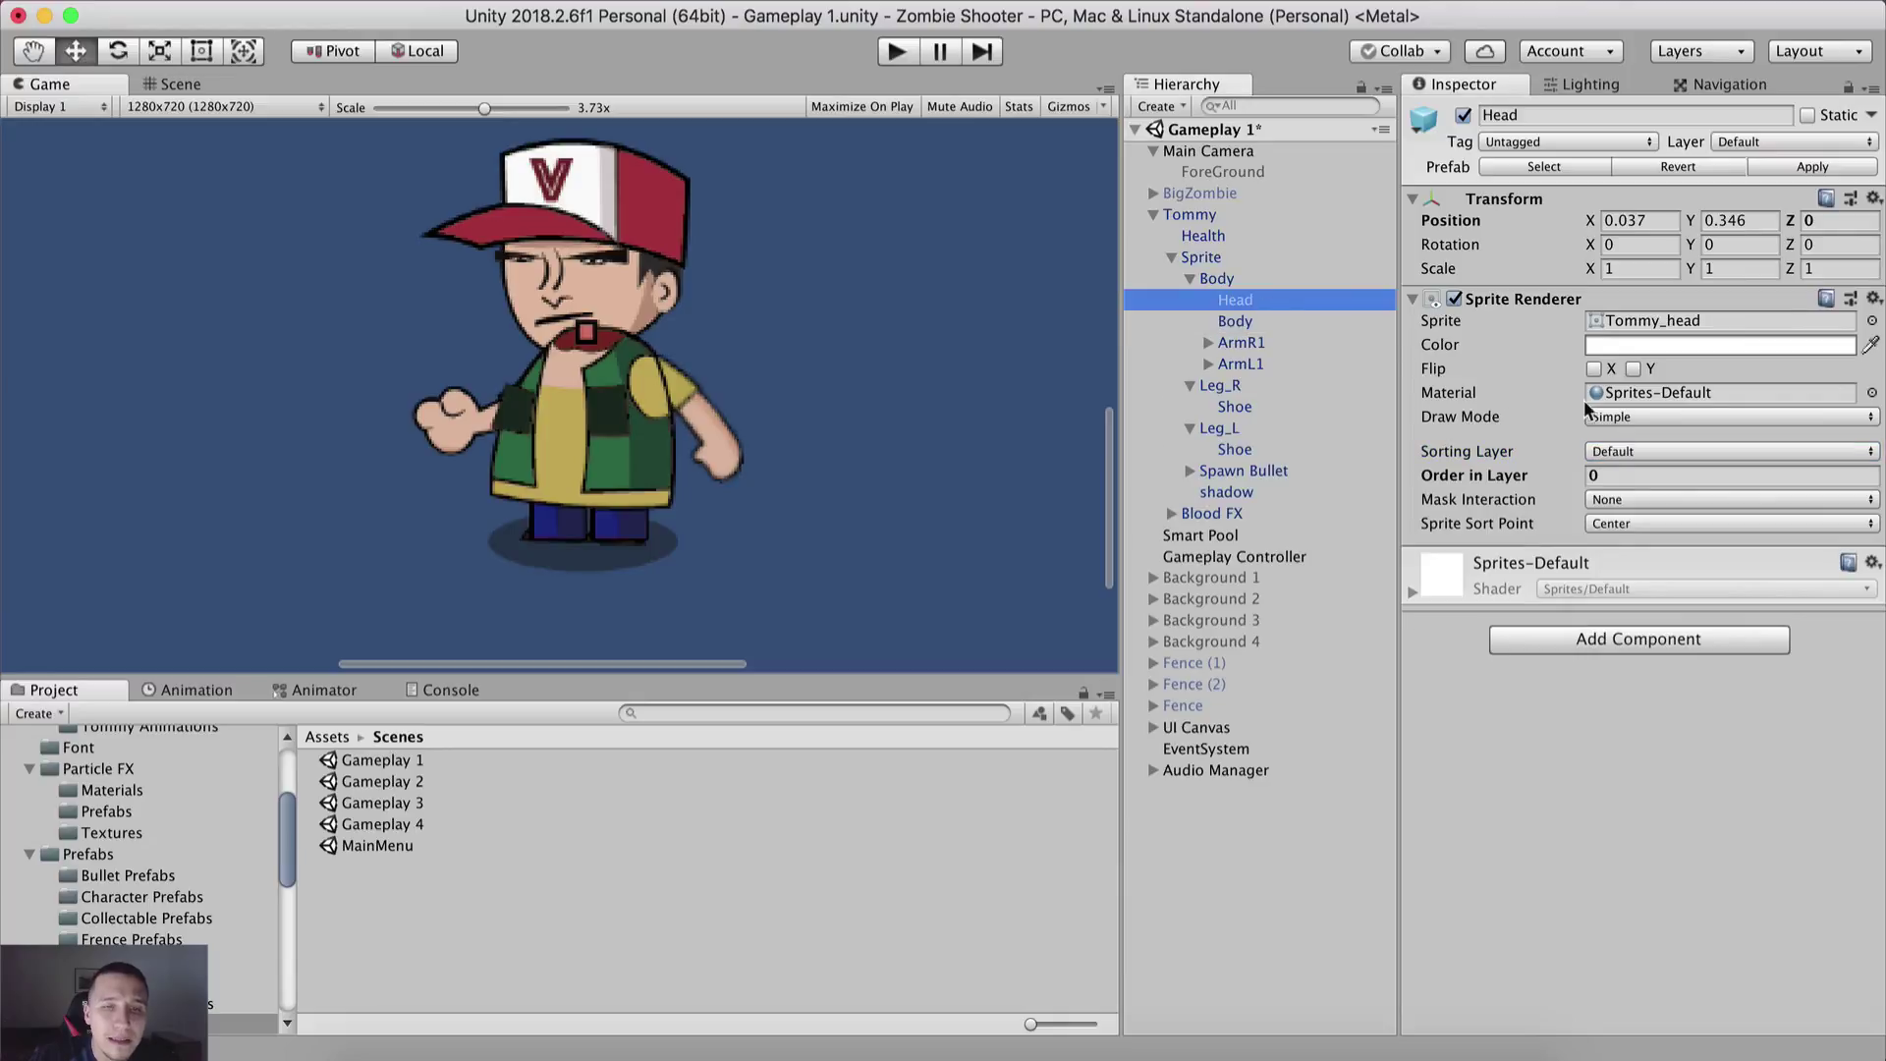
click(1618, 418)
click(1579, 456)
click(1584, 453)
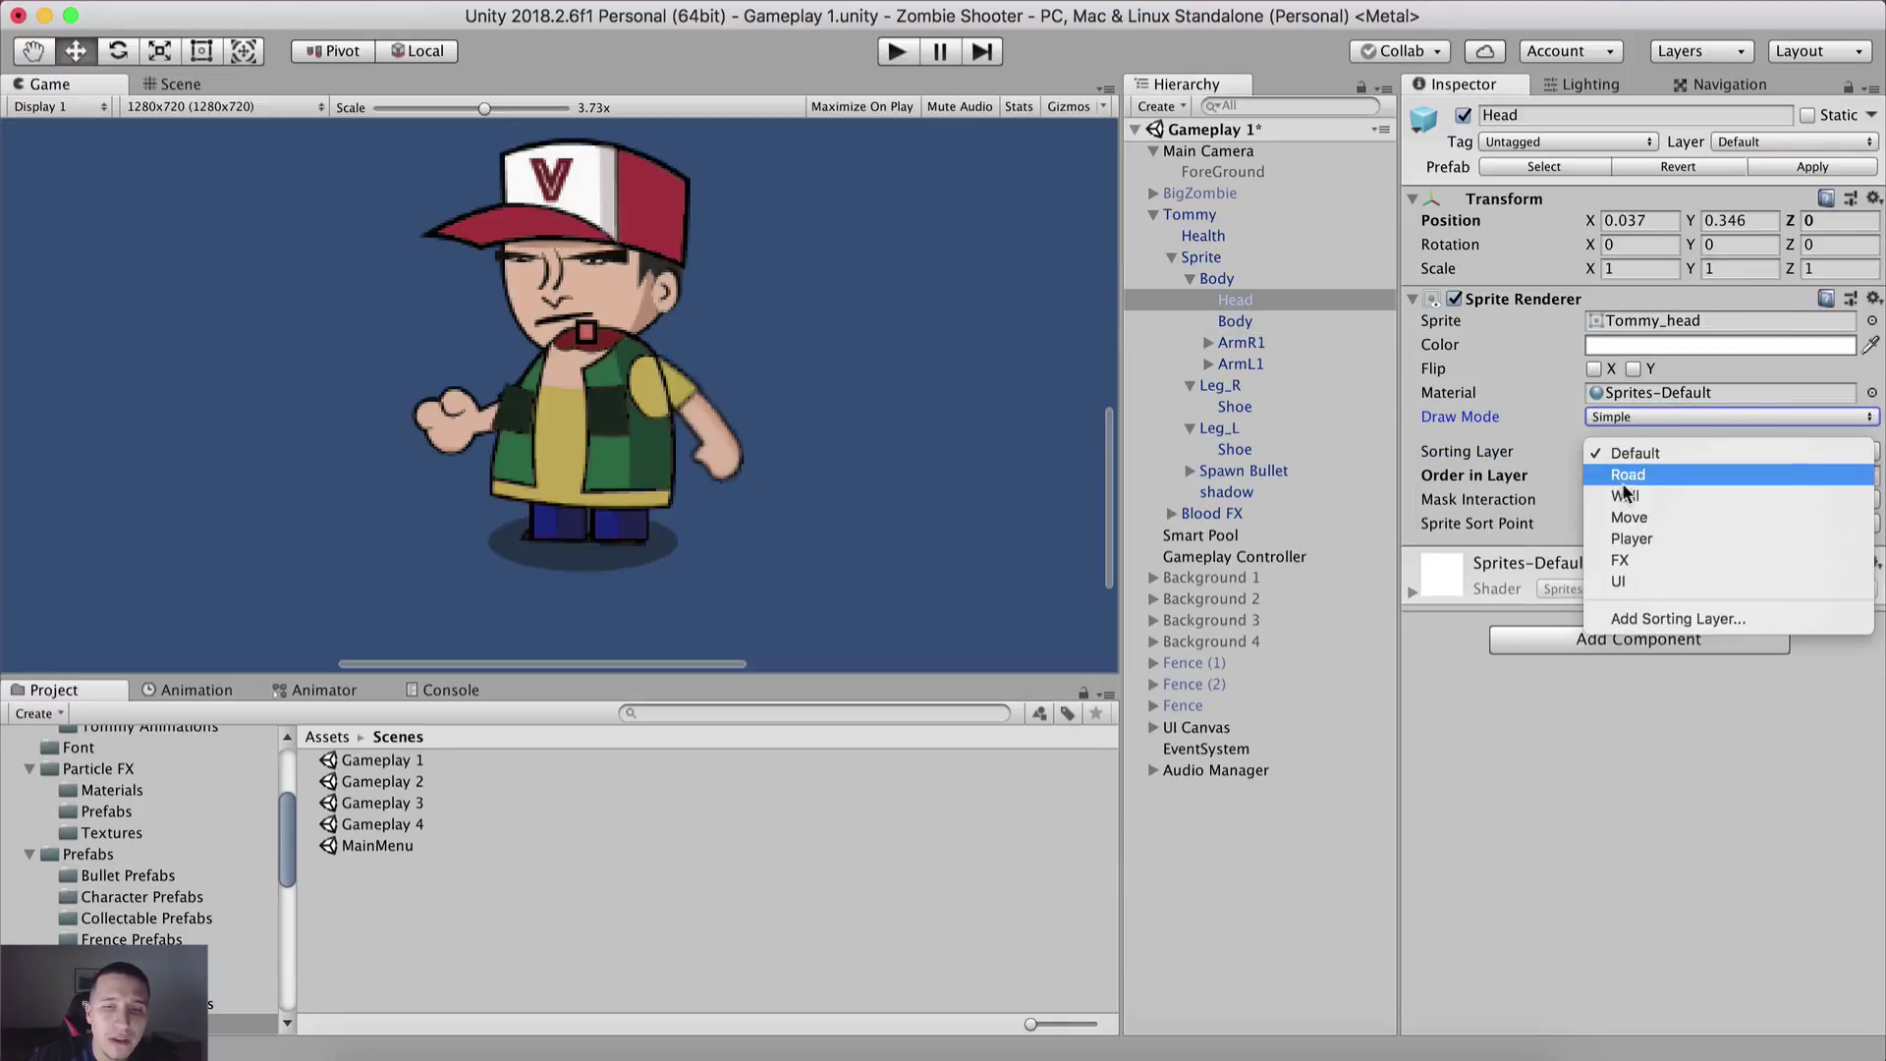
click(1621, 476)
click(1618, 460)
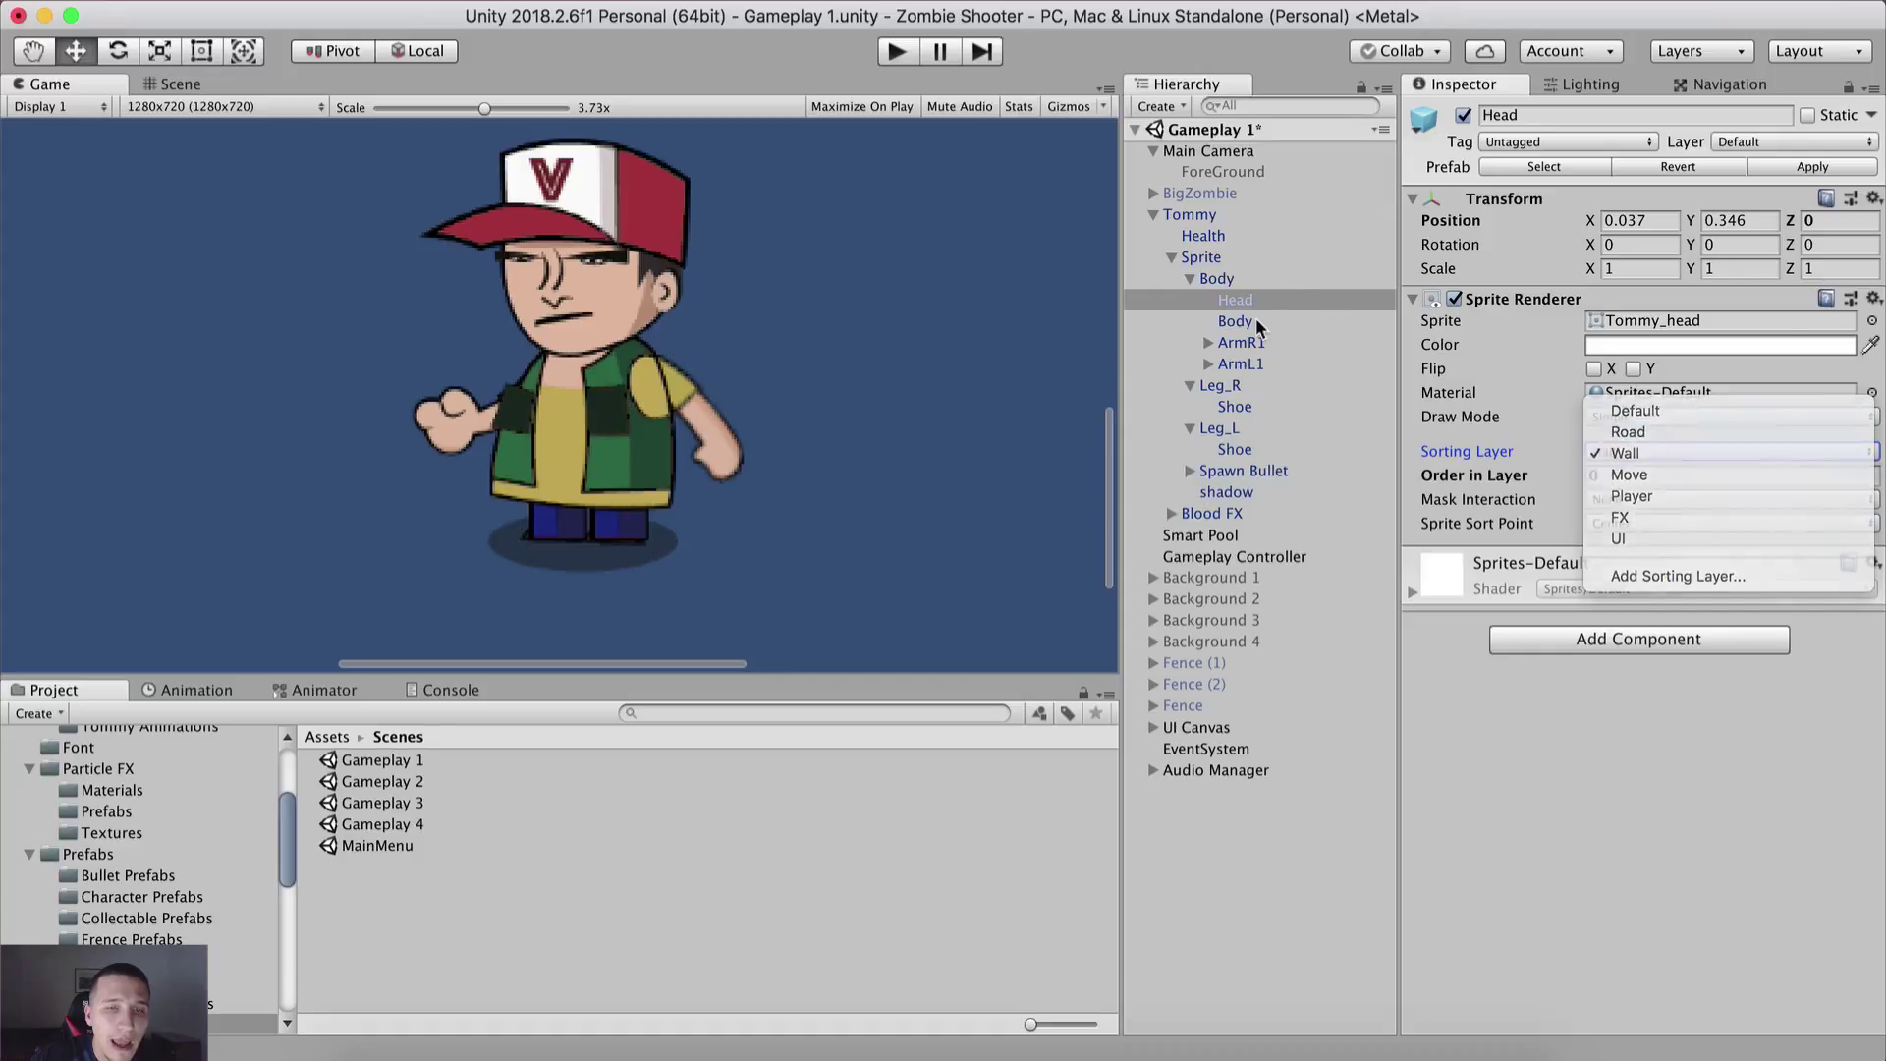
Step: Check the Body sprite's sorting layer and assign the ArmL1 sprite to the same Road layer
click(1236, 322)
click(1661, 452)
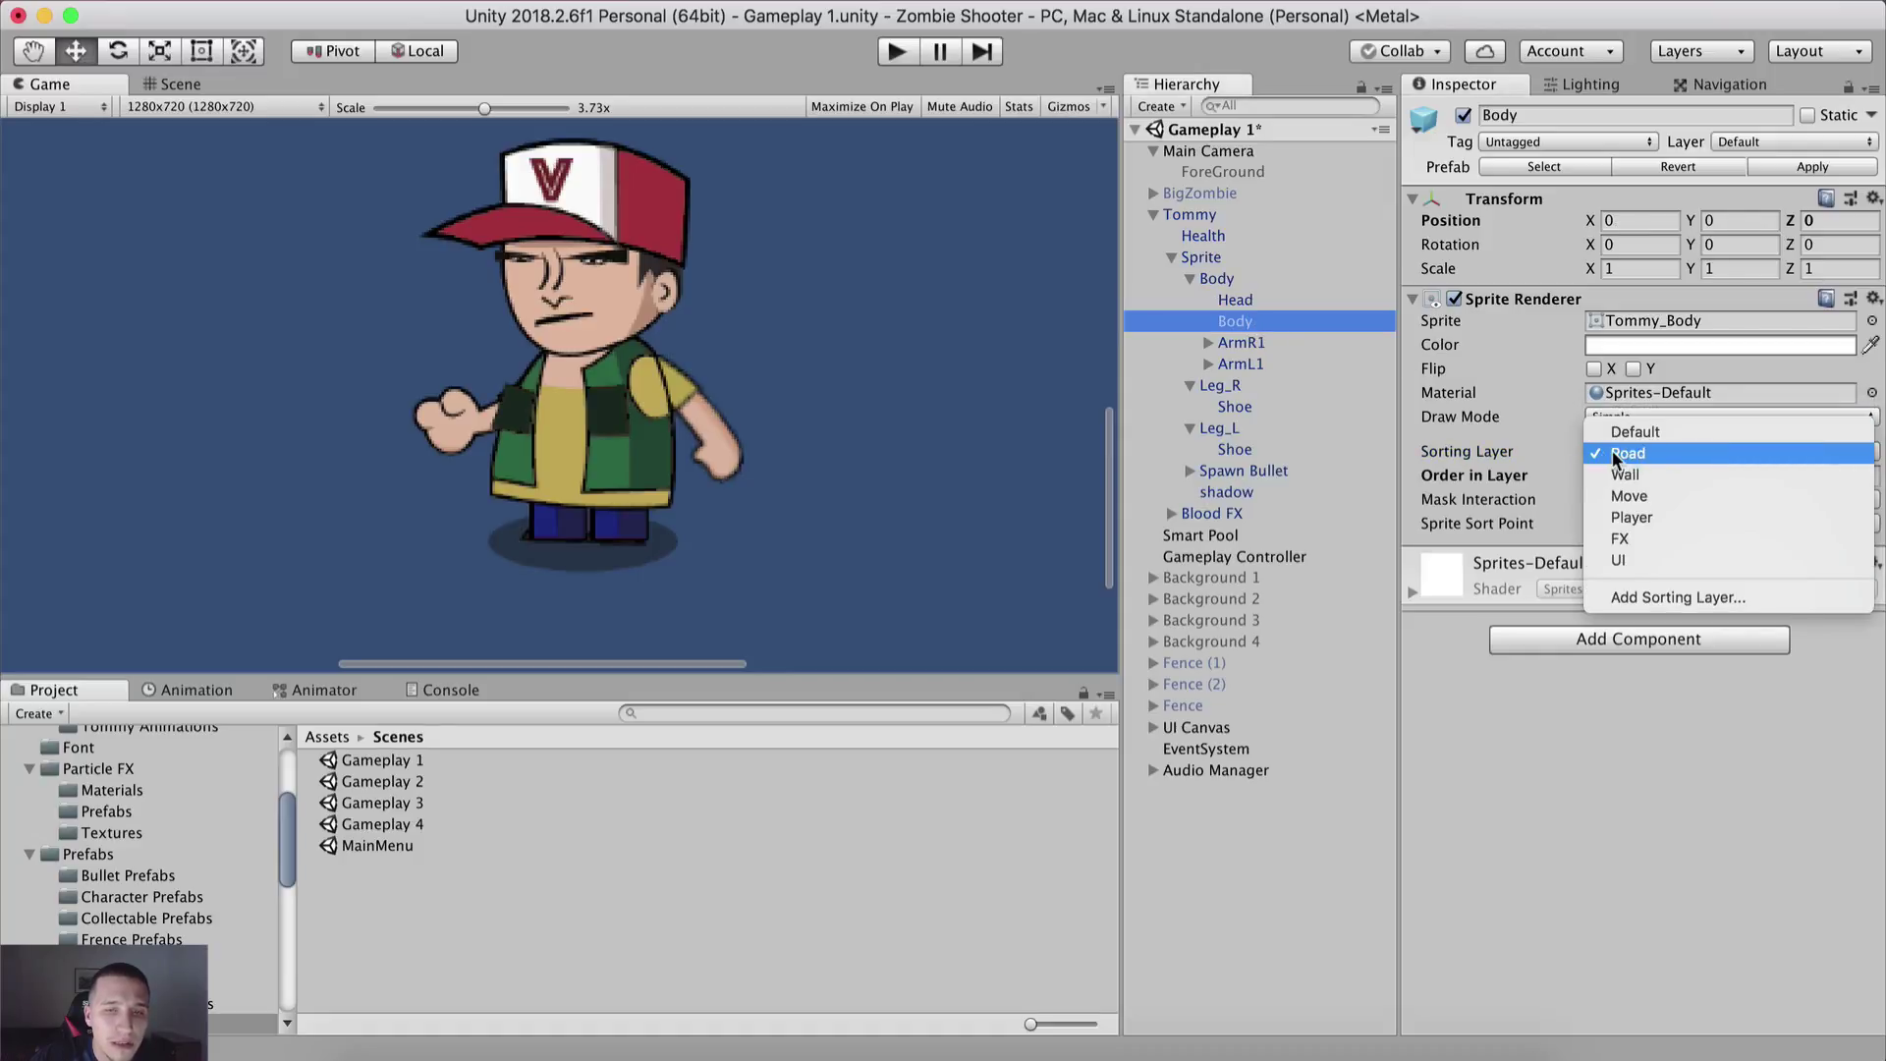
click(1448, 421)
click(1242, 343)
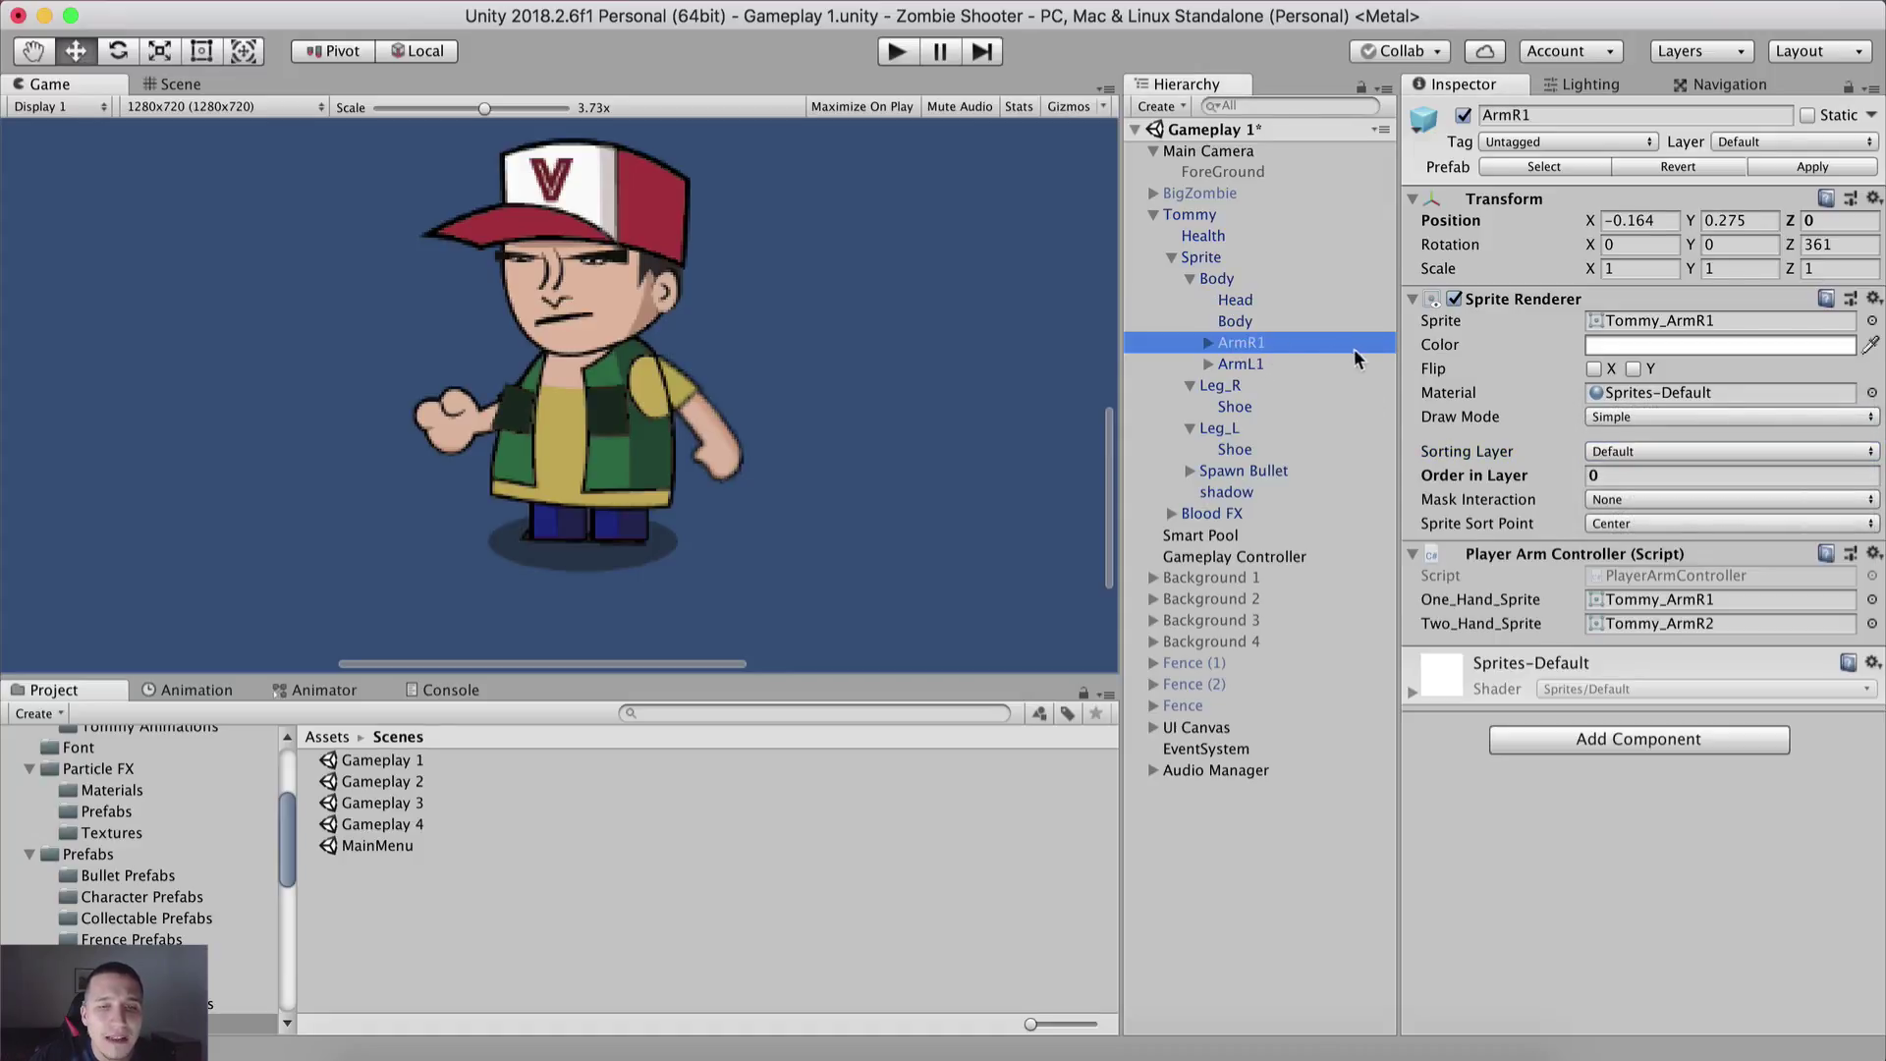
click(1262, 363)
click(1596, 451)
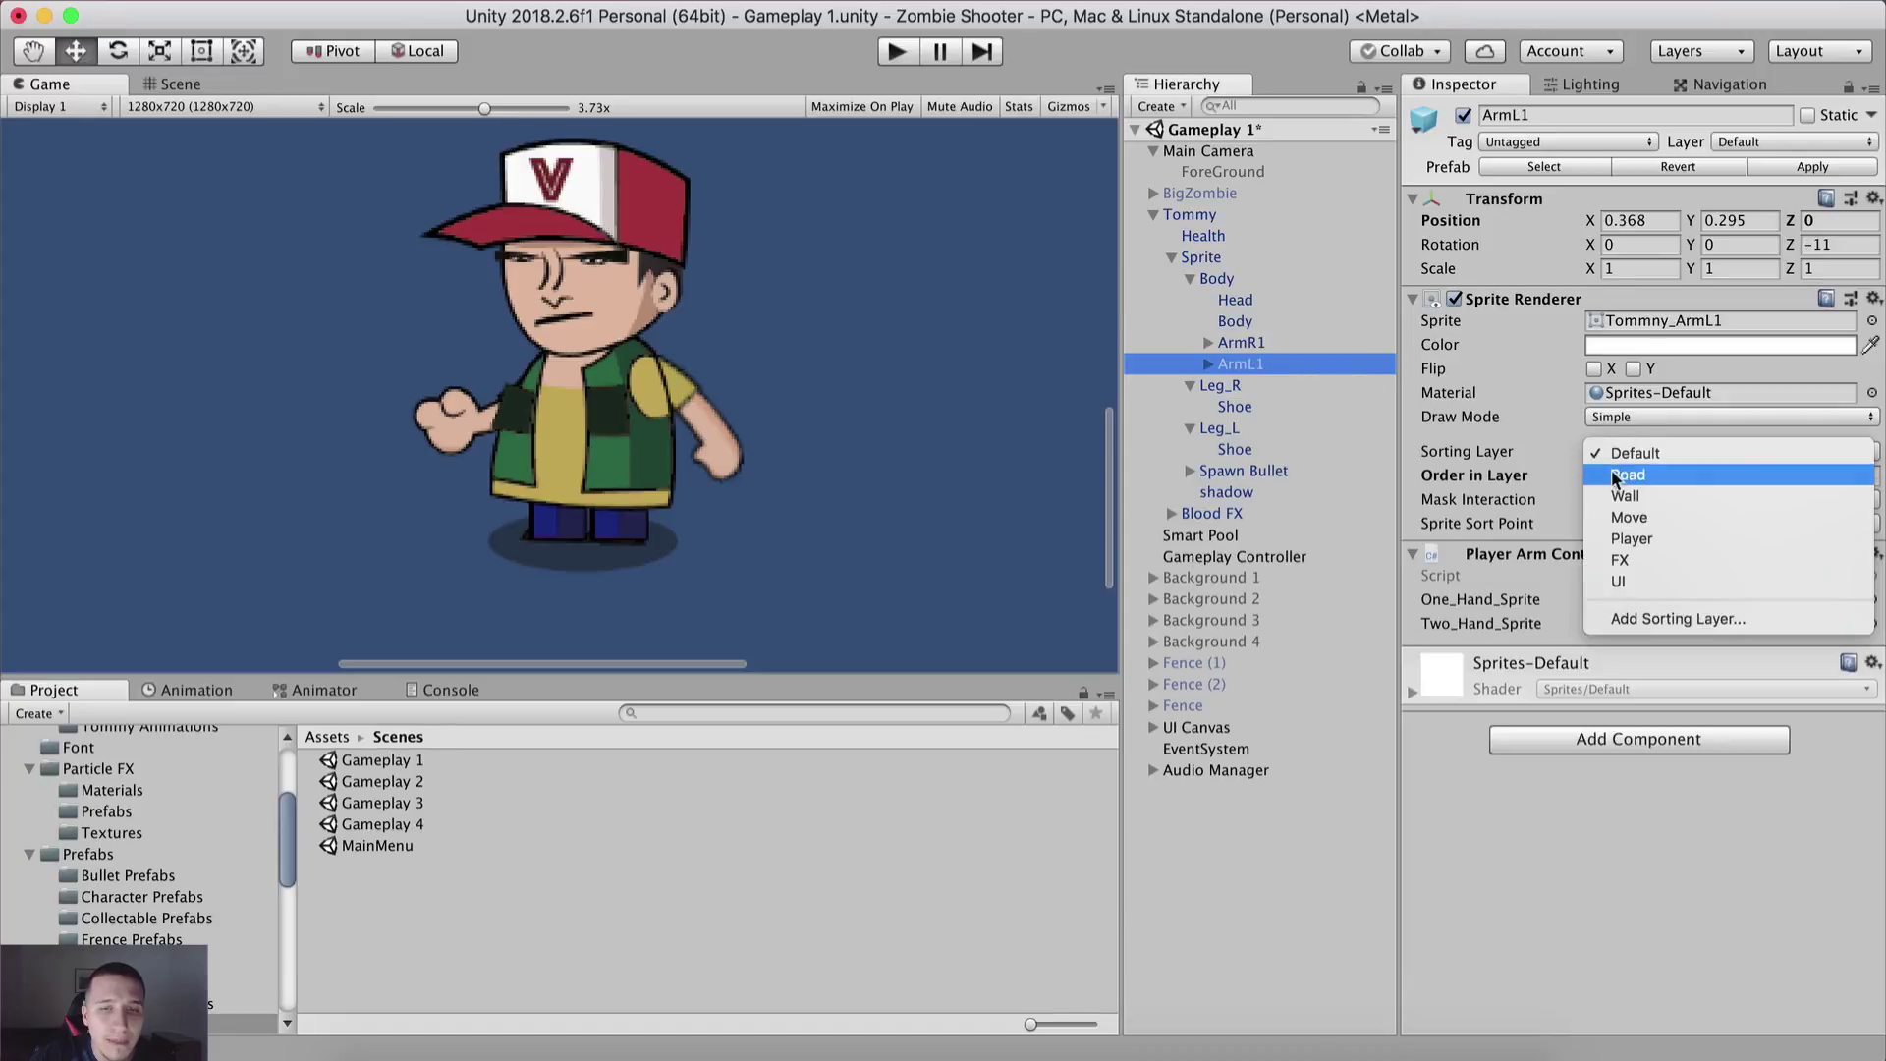
click(1630, 477)
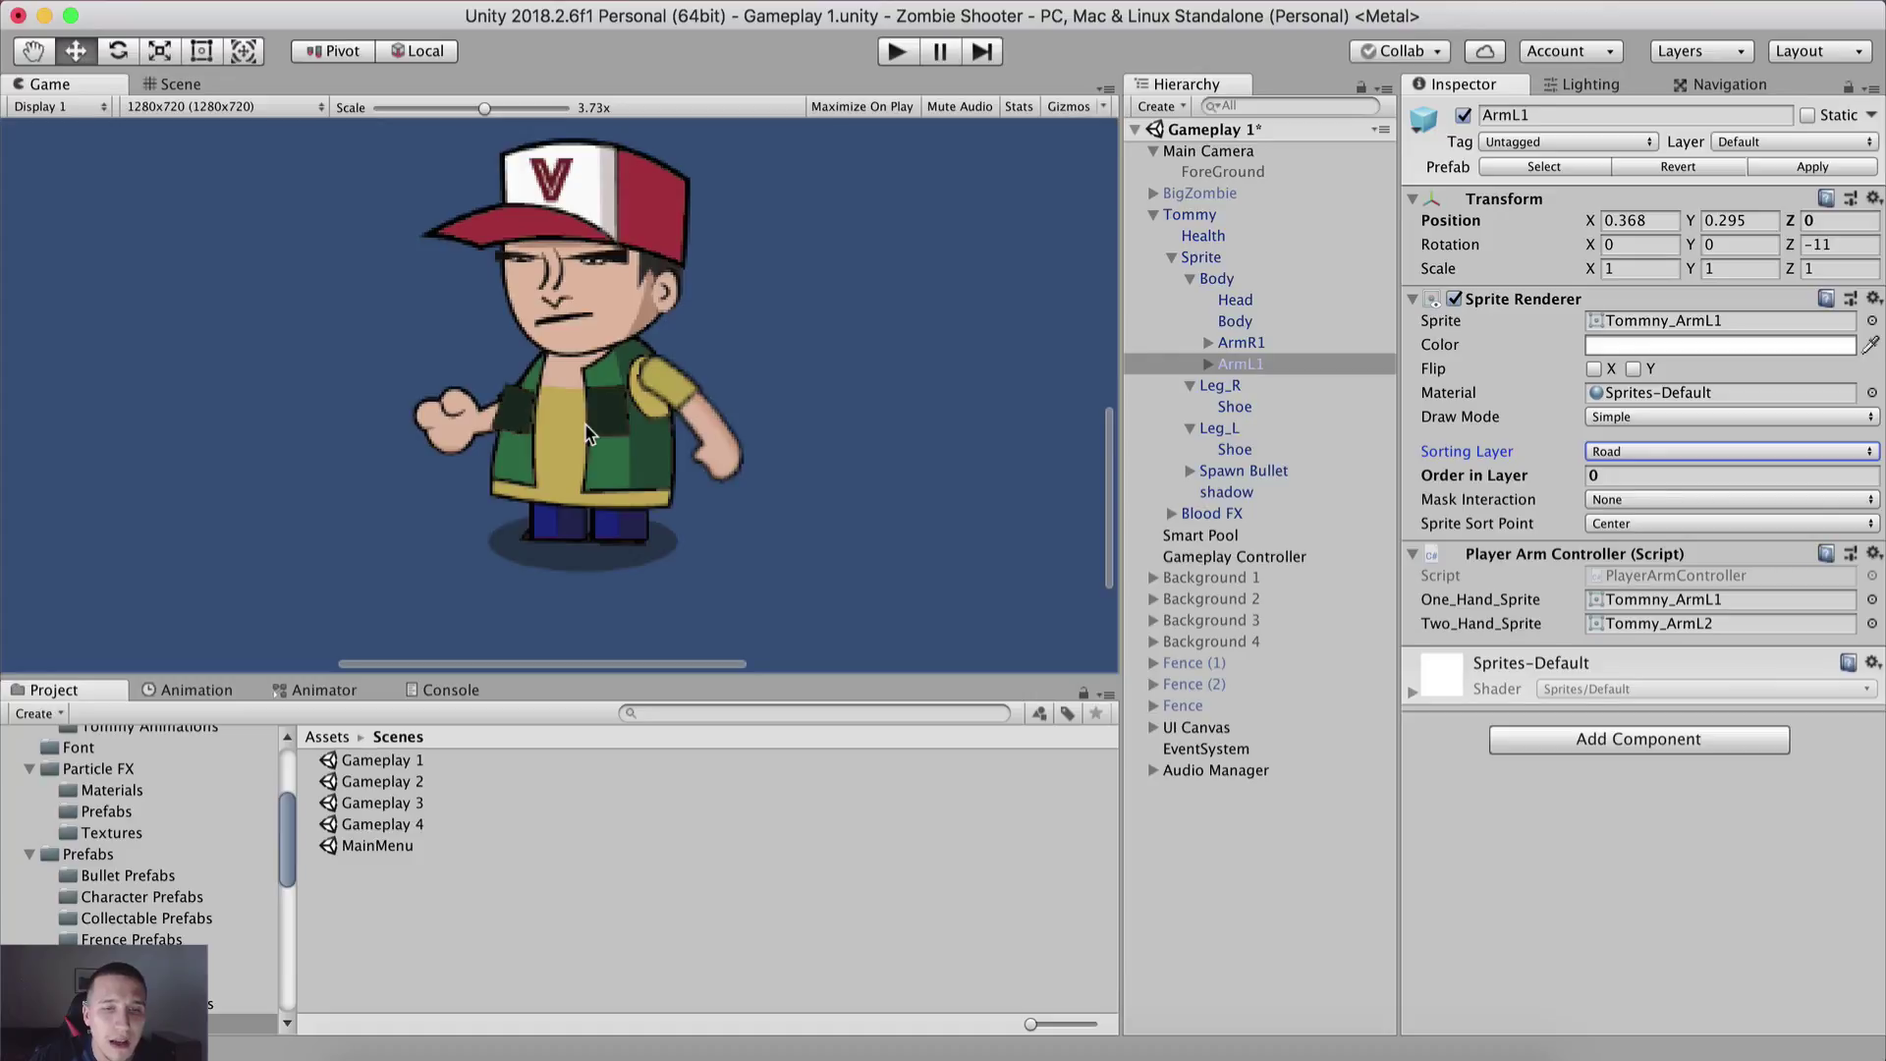
Step: Compare the sorting layers of Body and ArmL1, and move ArmL1 up to the Wall layer
click(1242, 321)
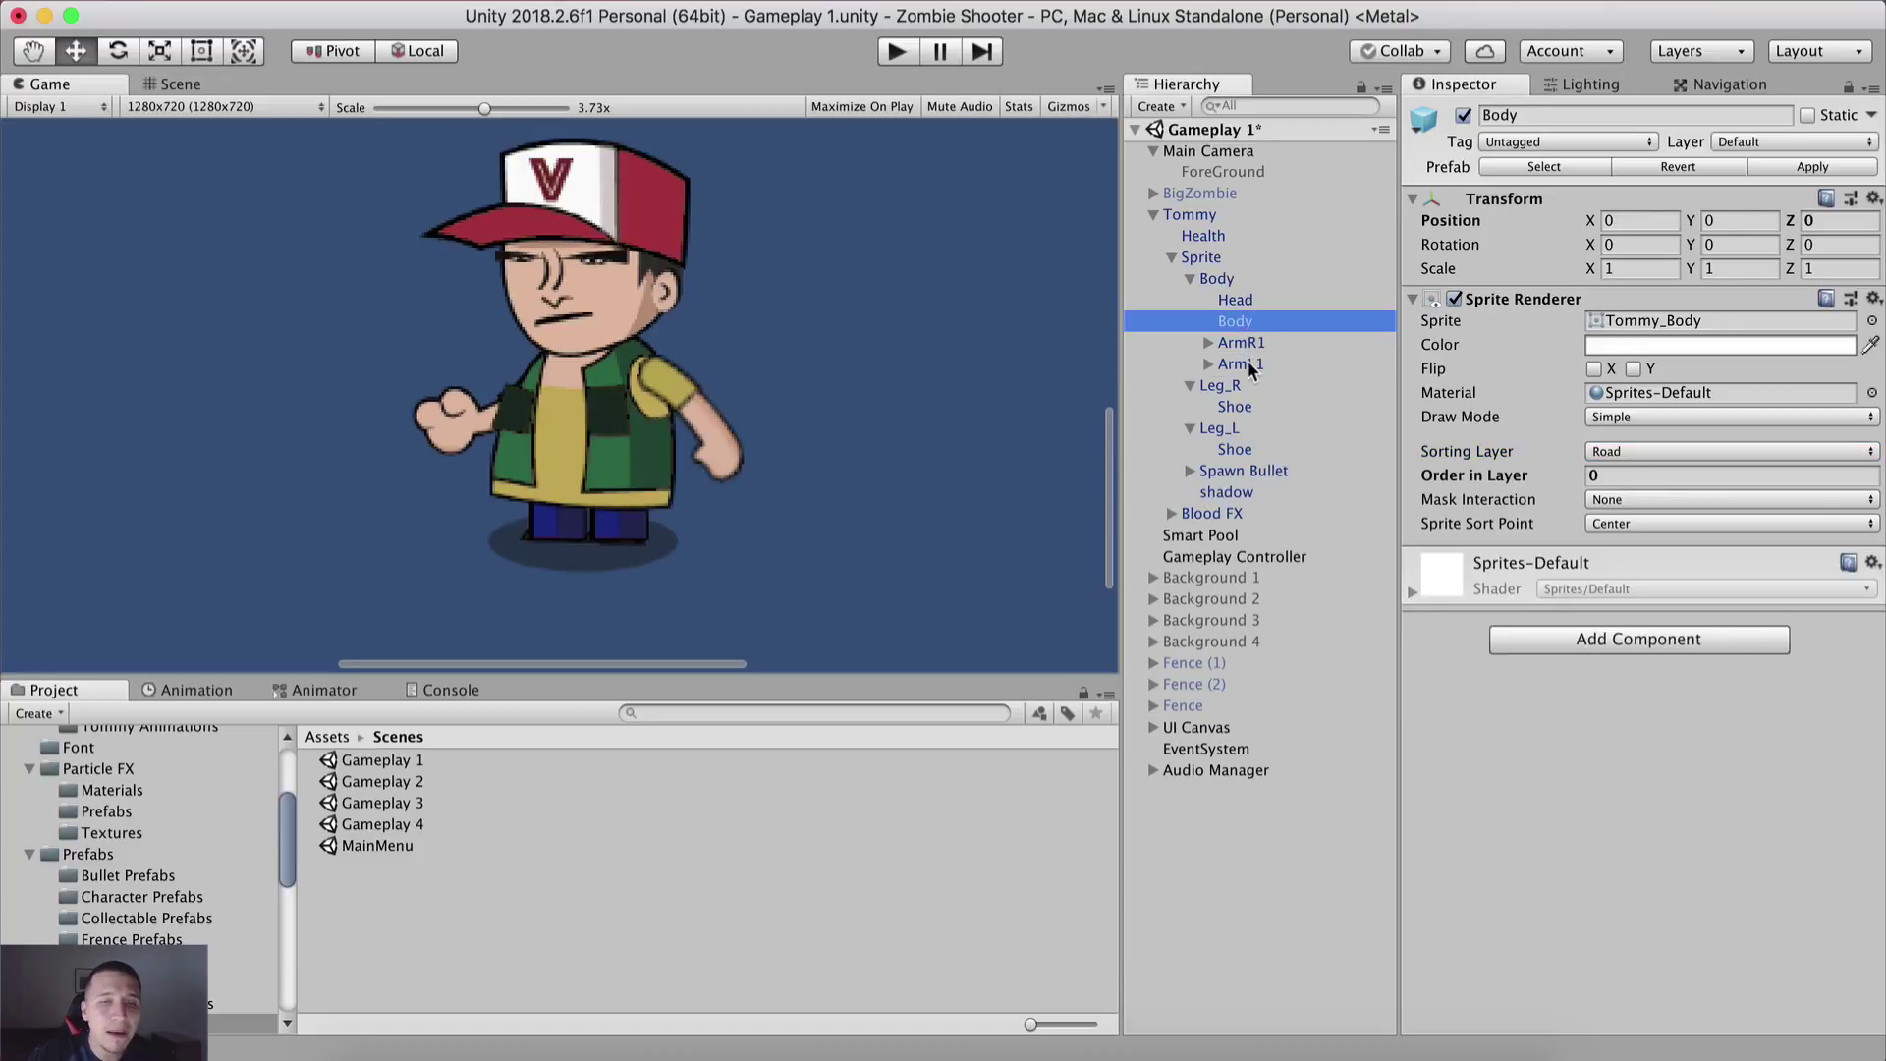
click(1248, 364)
super+click(1253, 323)
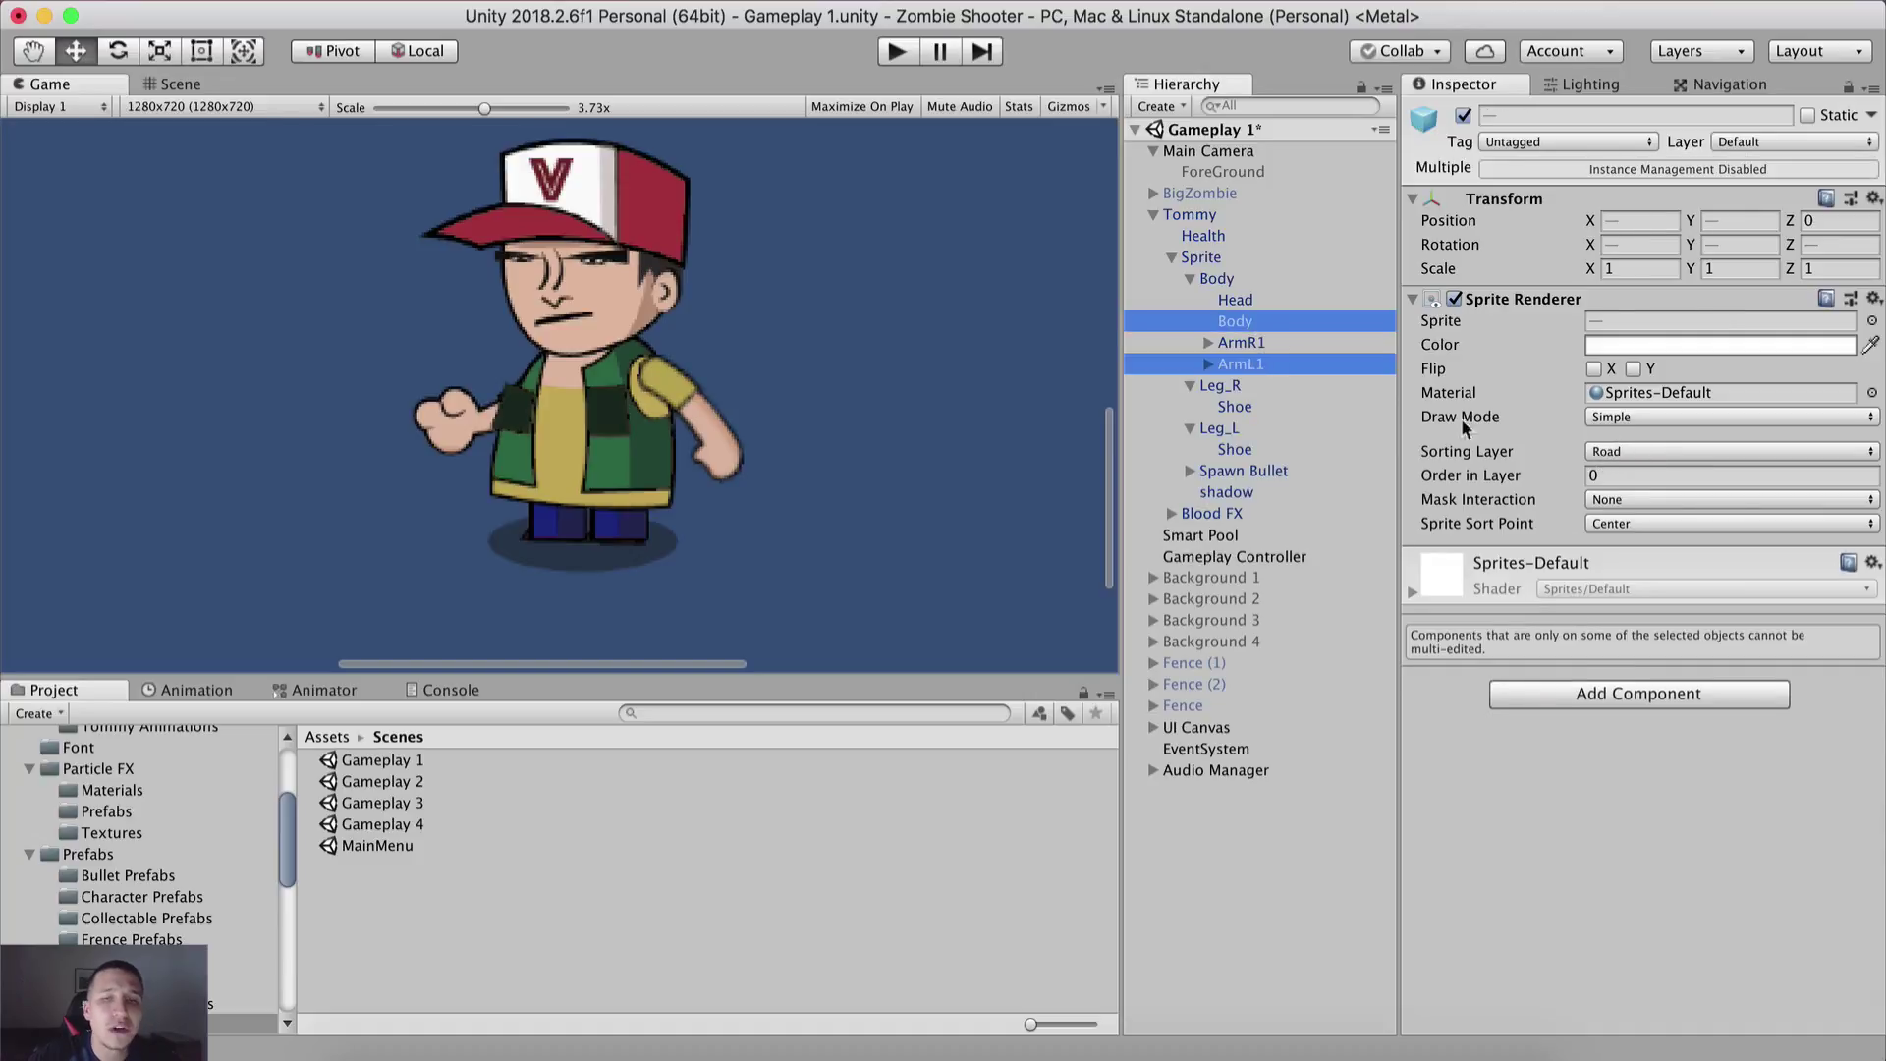
click(1265, 363)
click(1611, 451)
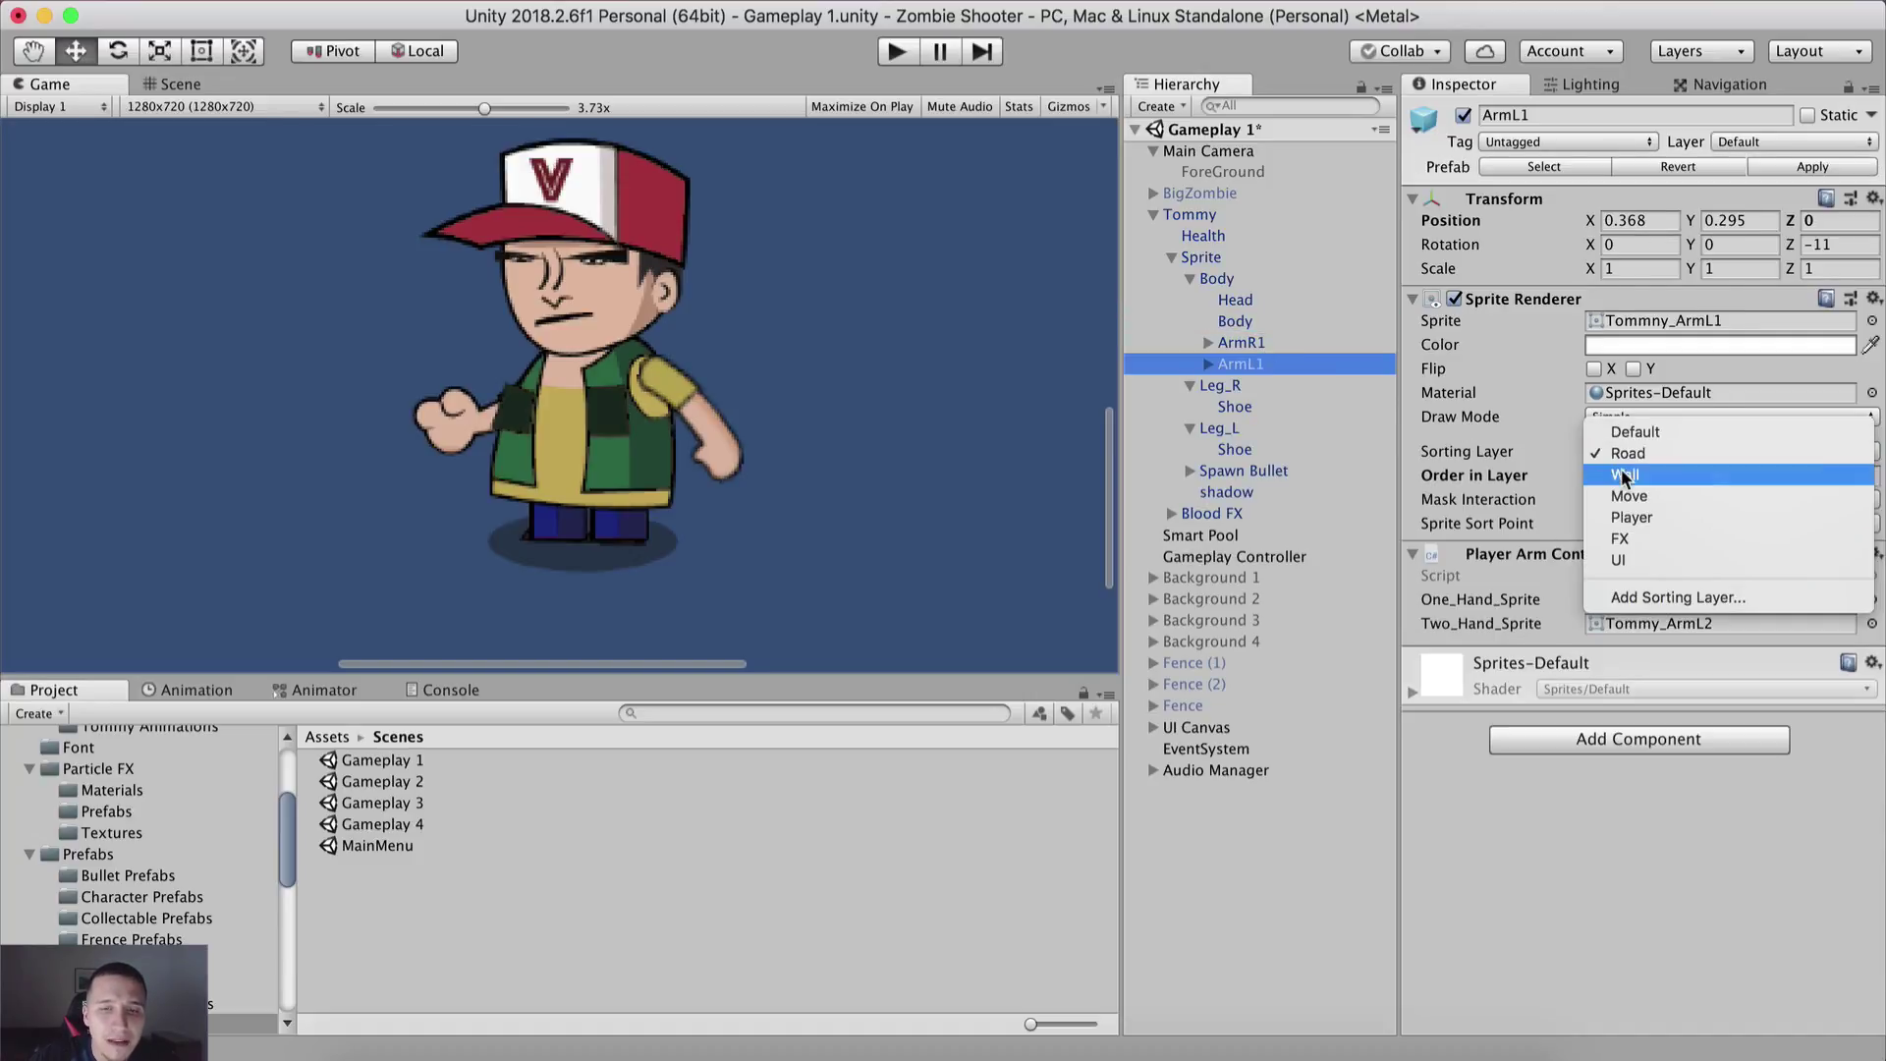
click(1621, 475)
click(1645, 453)
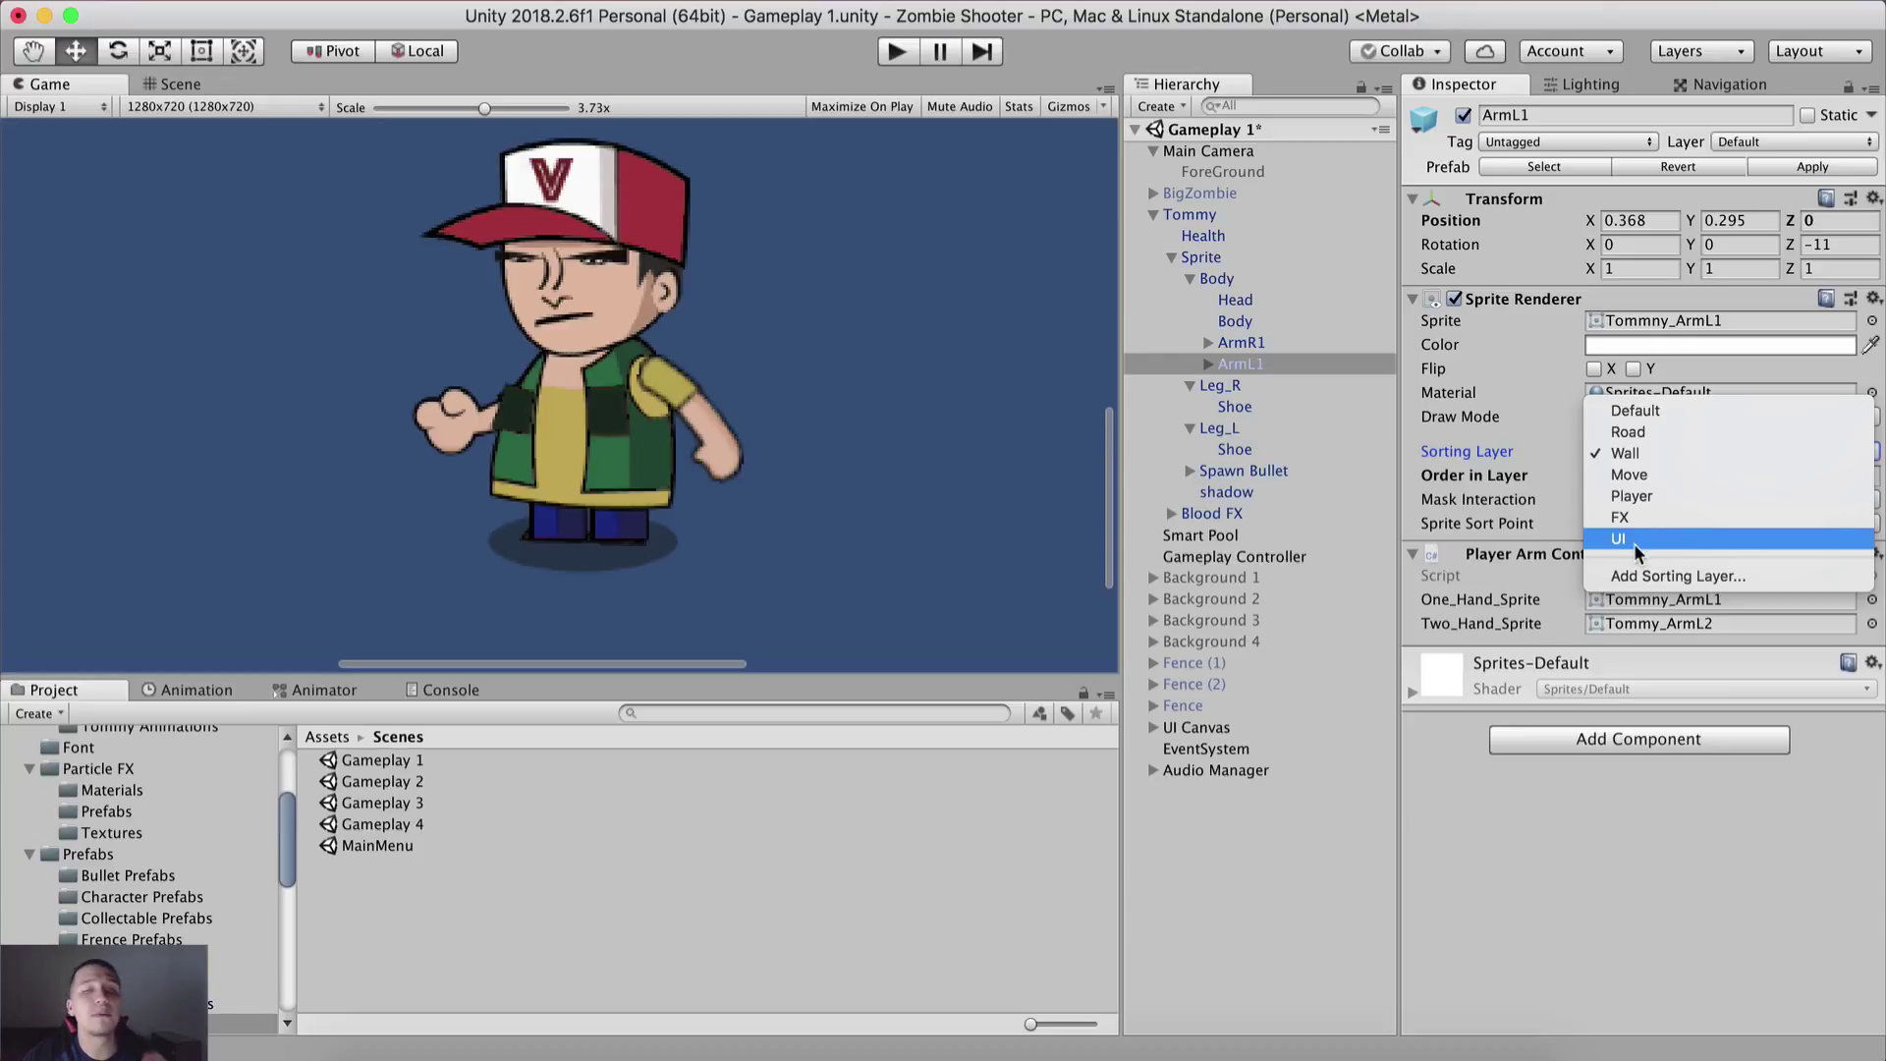
Step: Set the Body sprite's sorting layer to UI and compare it with the Head sprite's sorting layer
click(1238, 328)
click(1235, 321)
click(1625, 417)
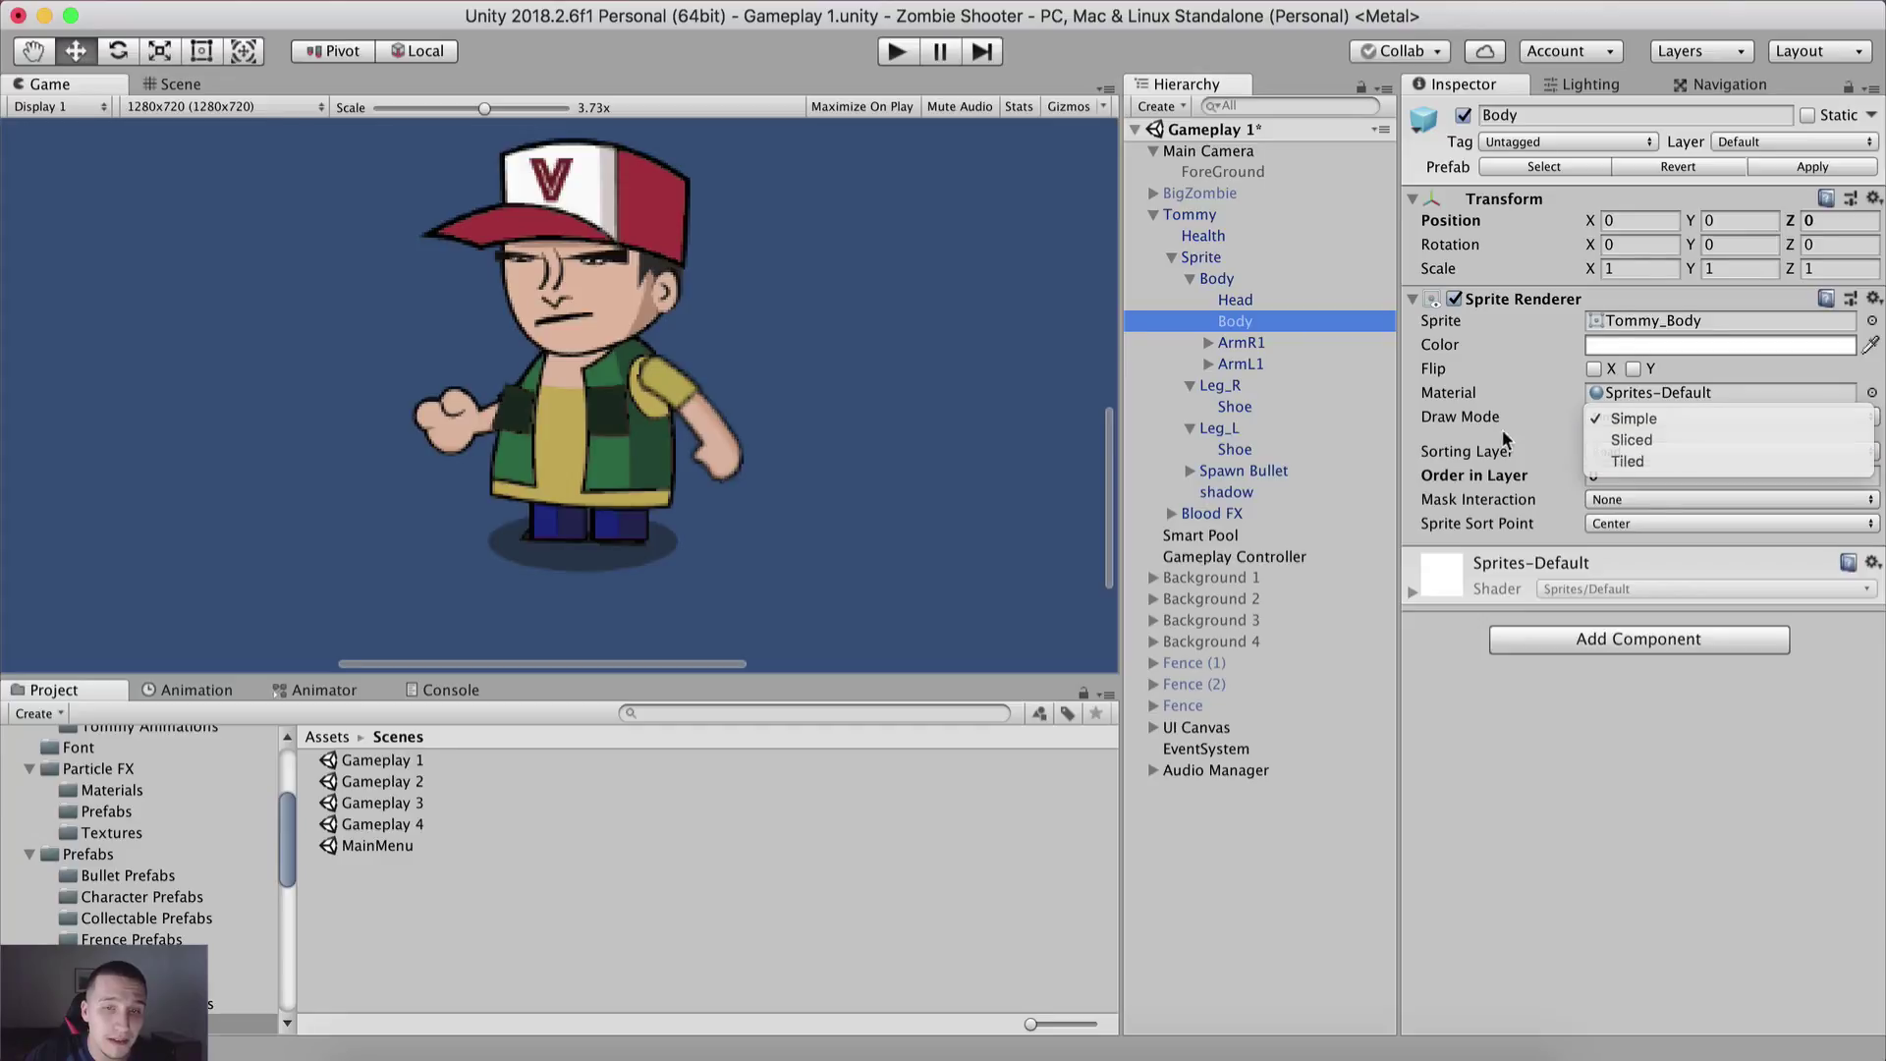
click(1634, 419)
click(1671, 451)
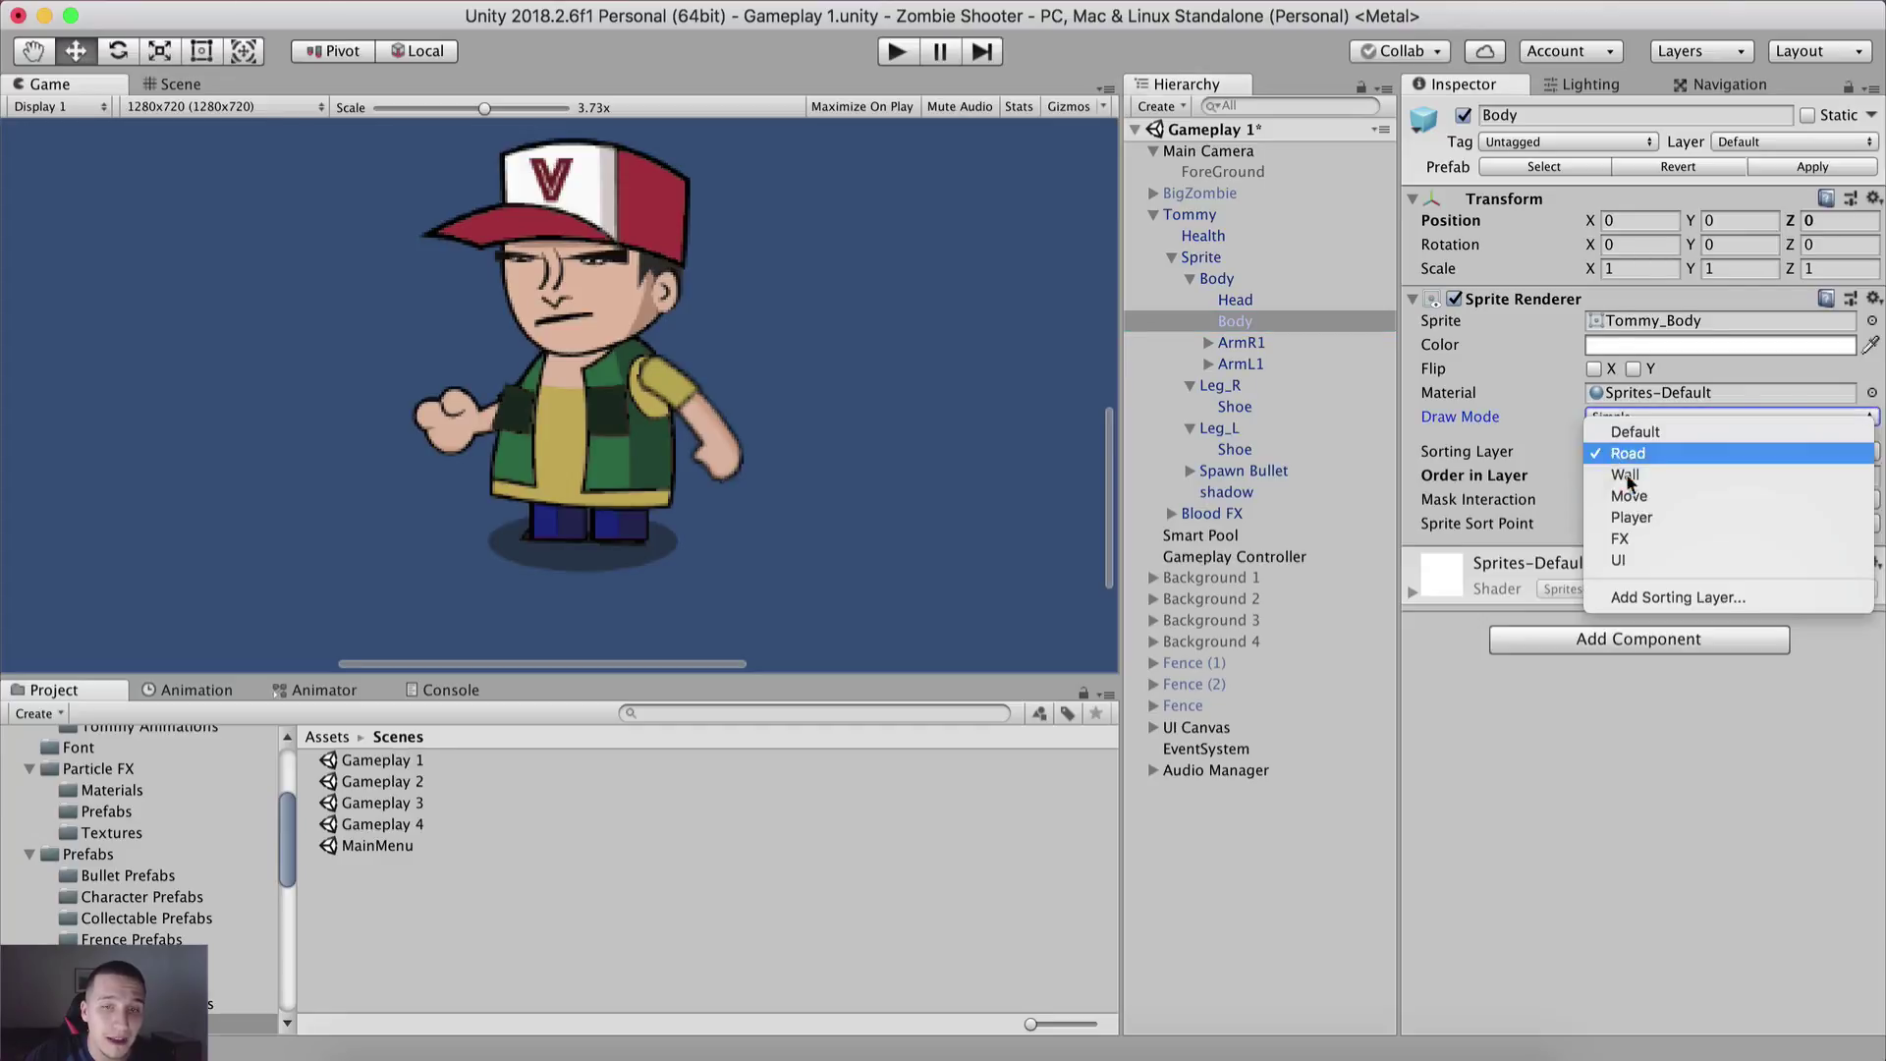
click(1616, 562)
click(1277, 300)
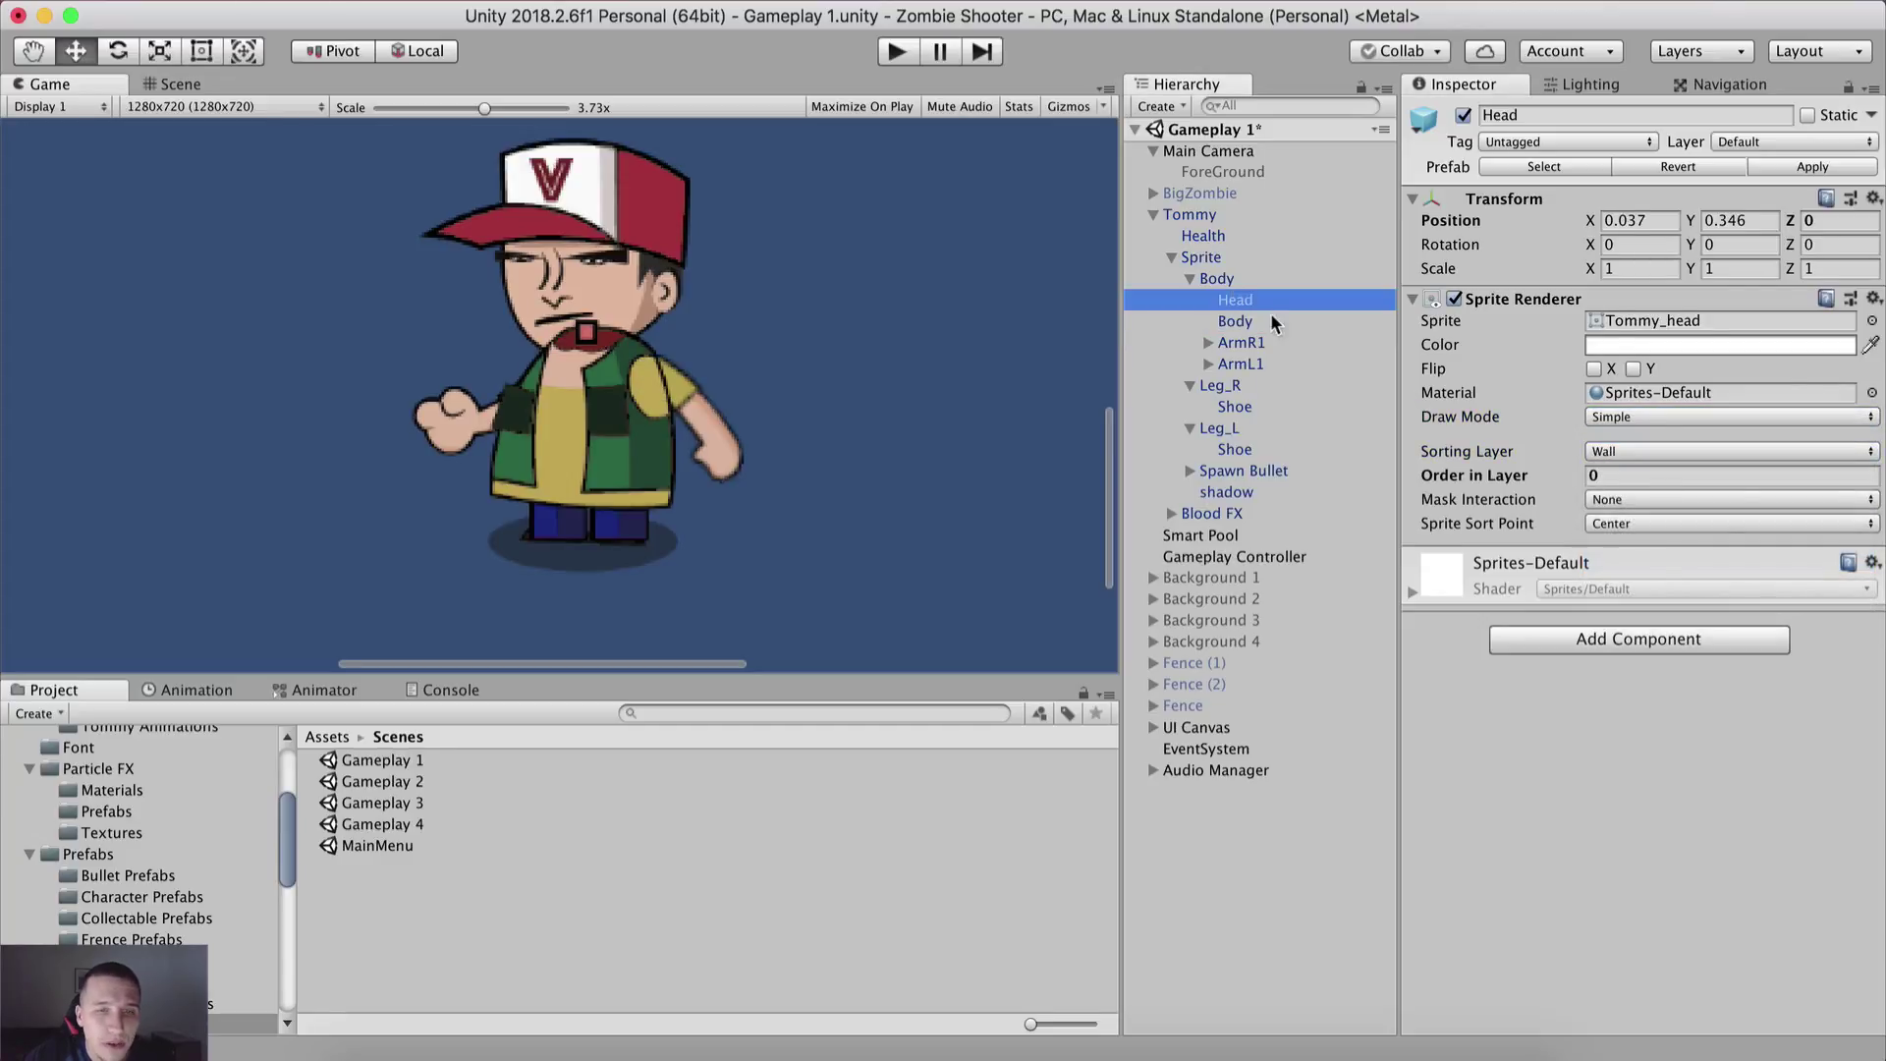
click(1617, 418)
click(1619, 451)
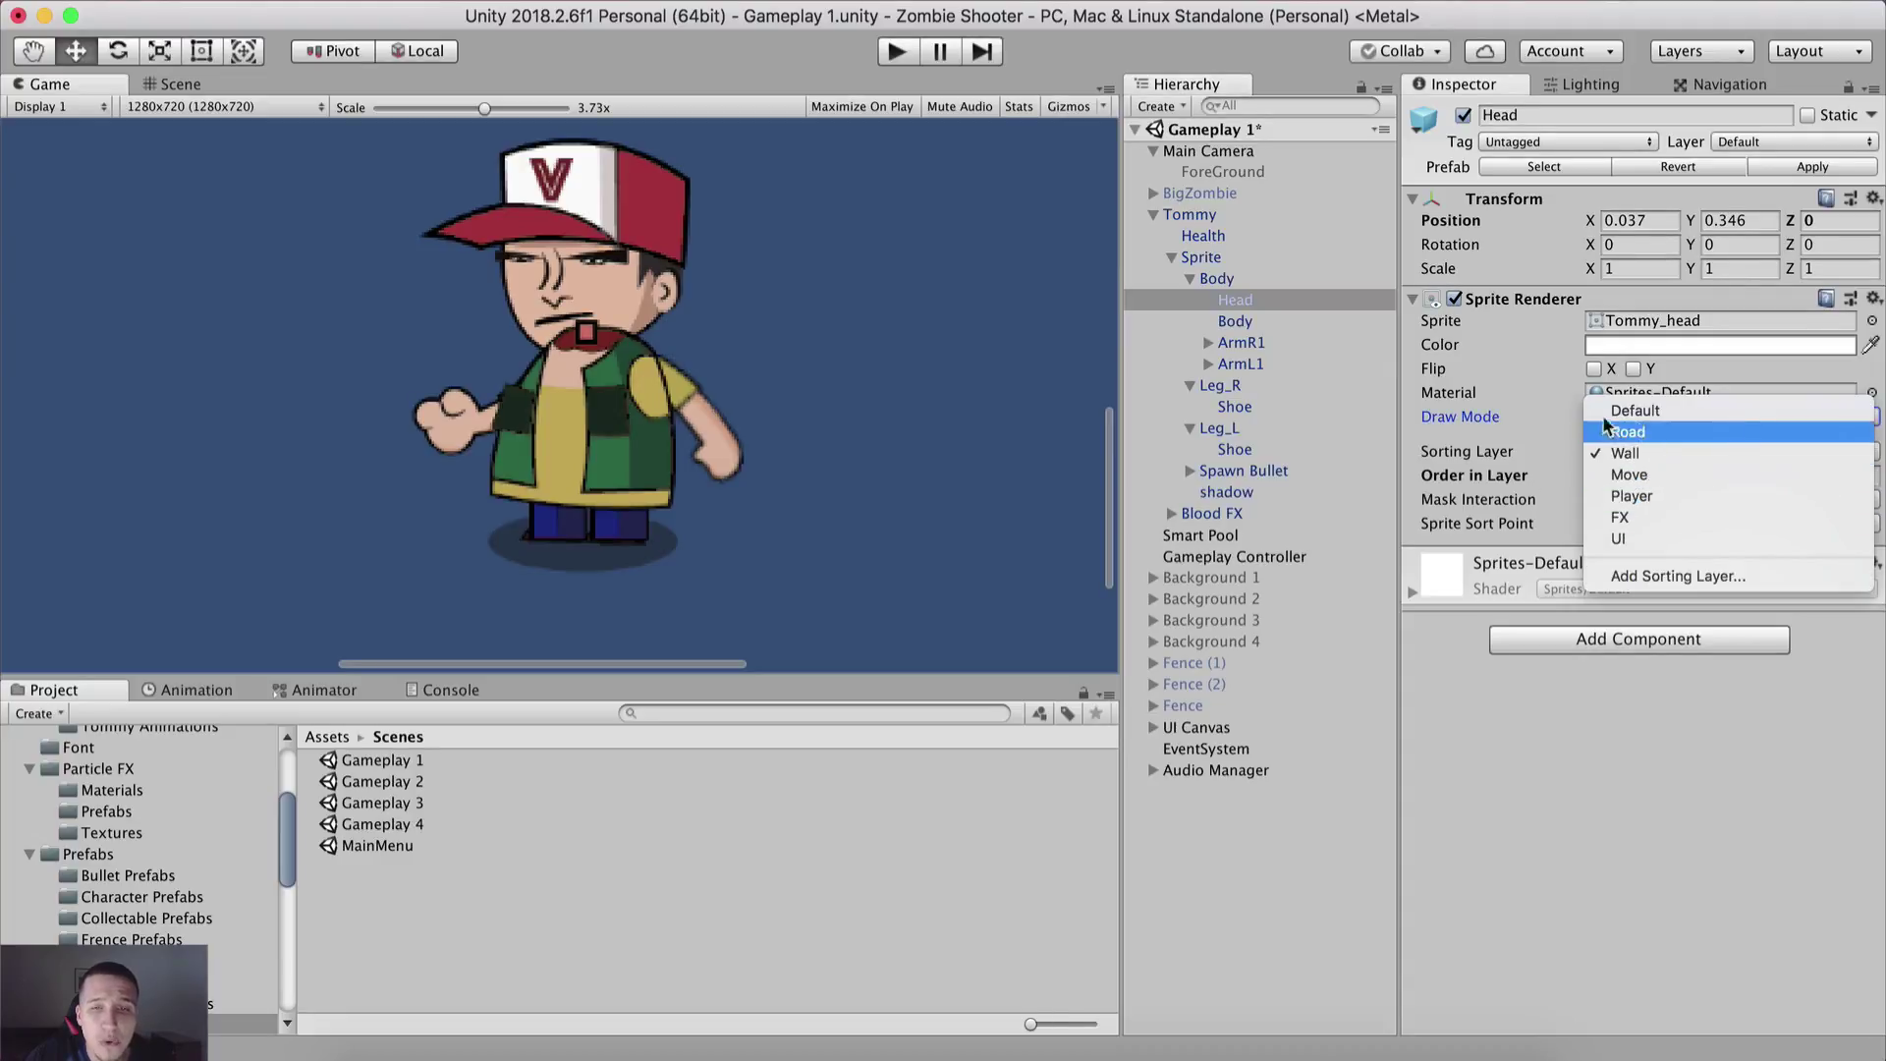
click(1470, 797)
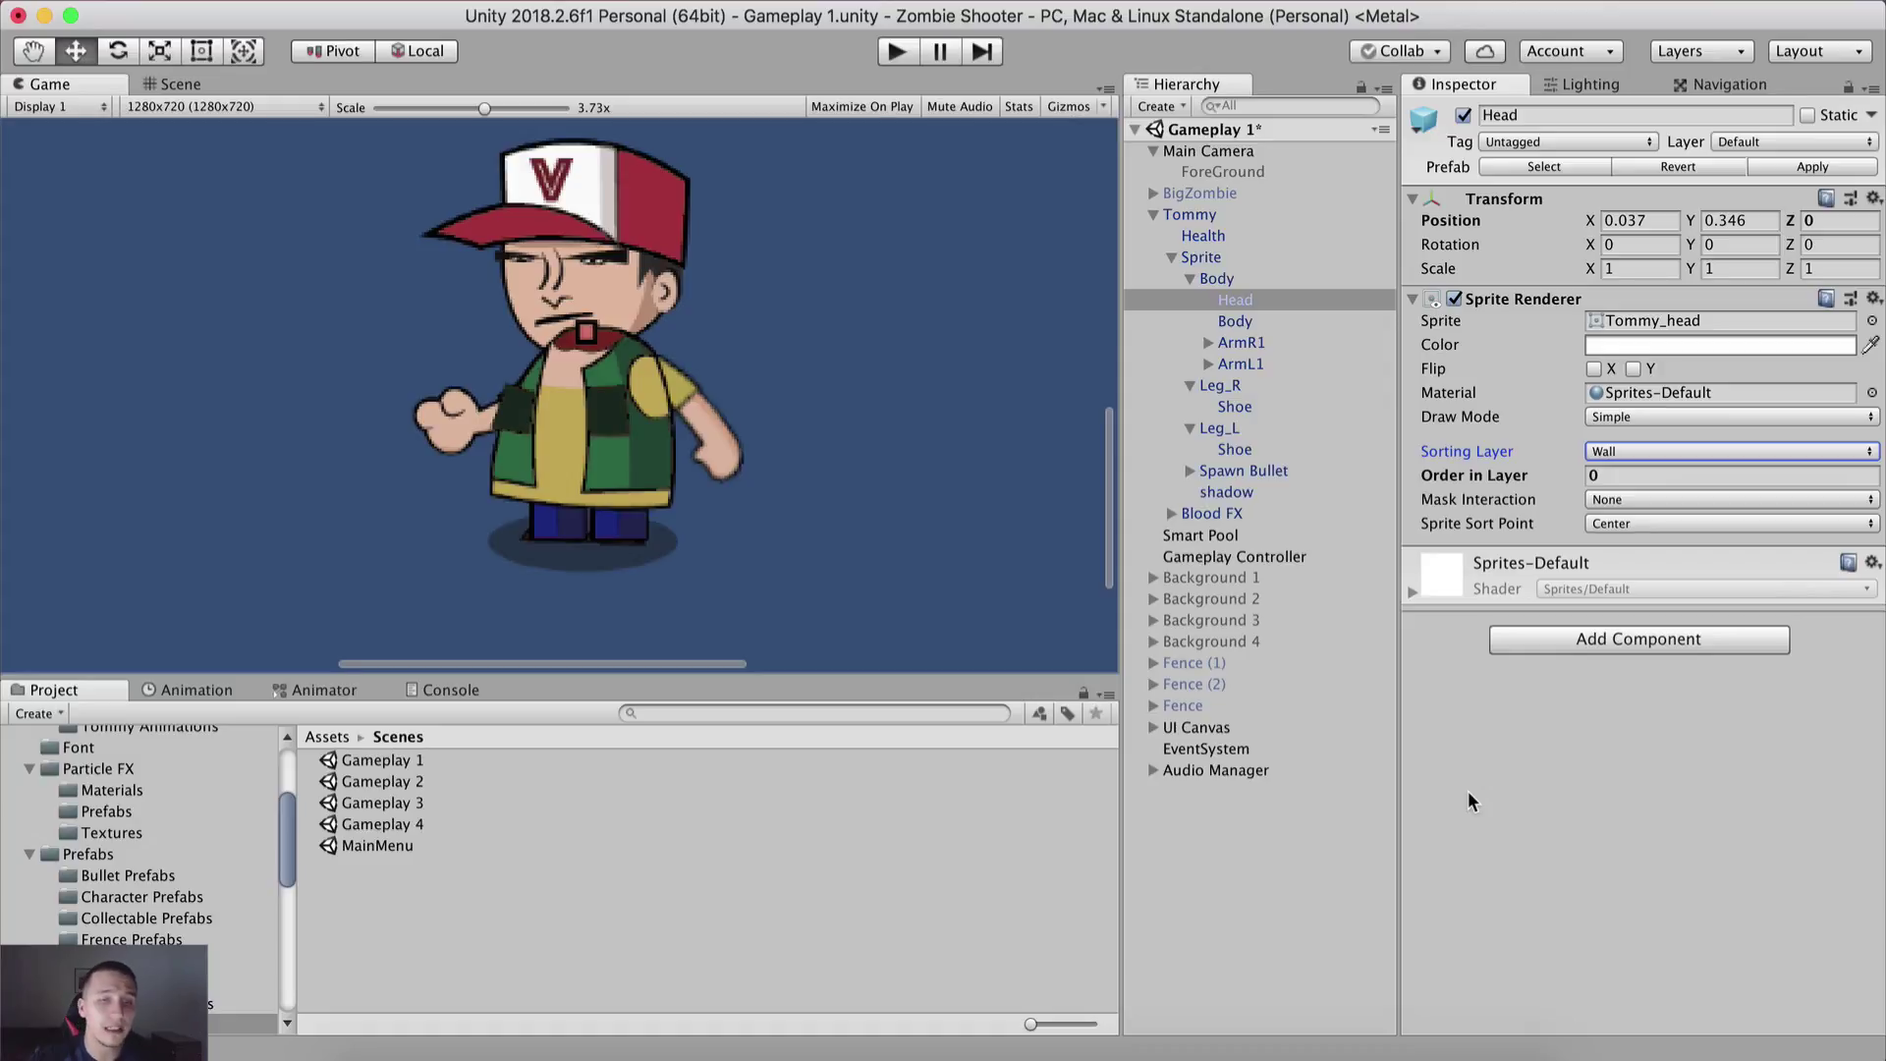
Step: Assign all of Tommy's body part sprites, from Head through the Leg_L Shoe, to the Player sorting layer
click(1235, 450)
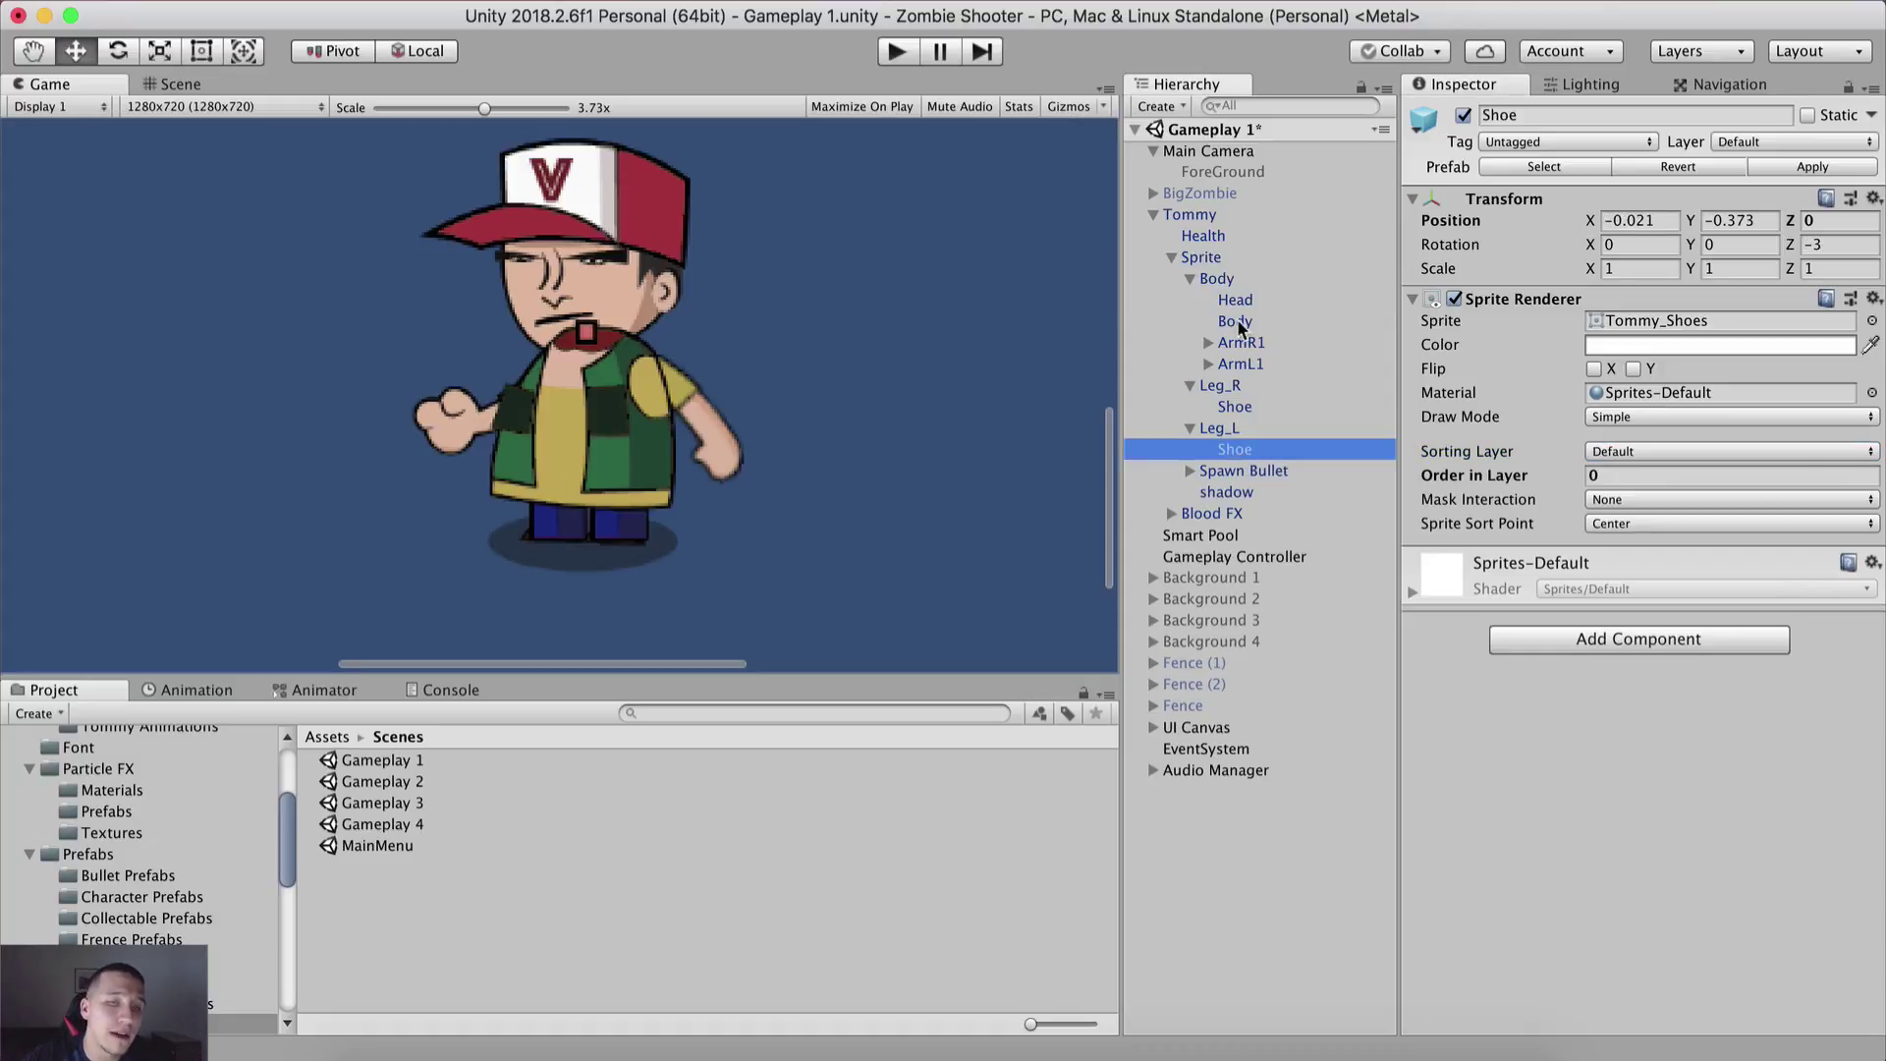
shift+click(1236, 300)
click(1629, 417)
click(1549, 436)
click(1621, 452)
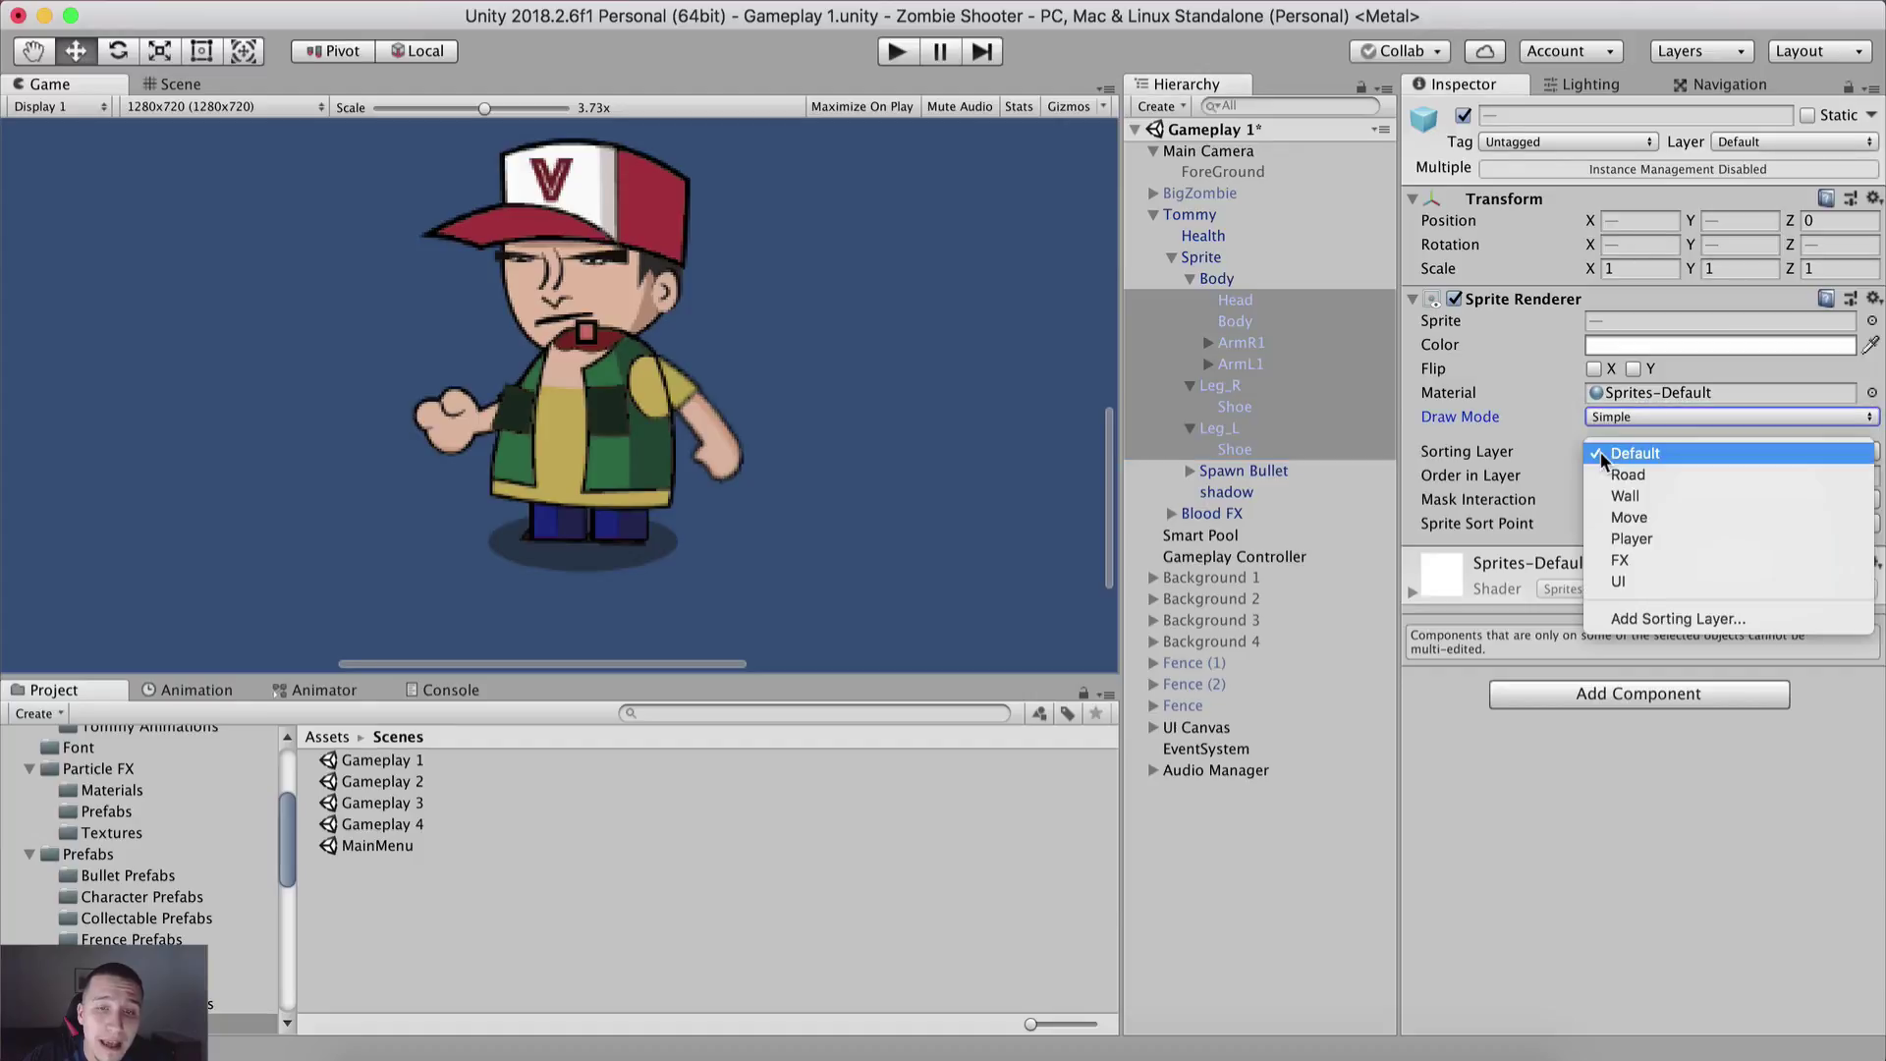
click(1619, 540)
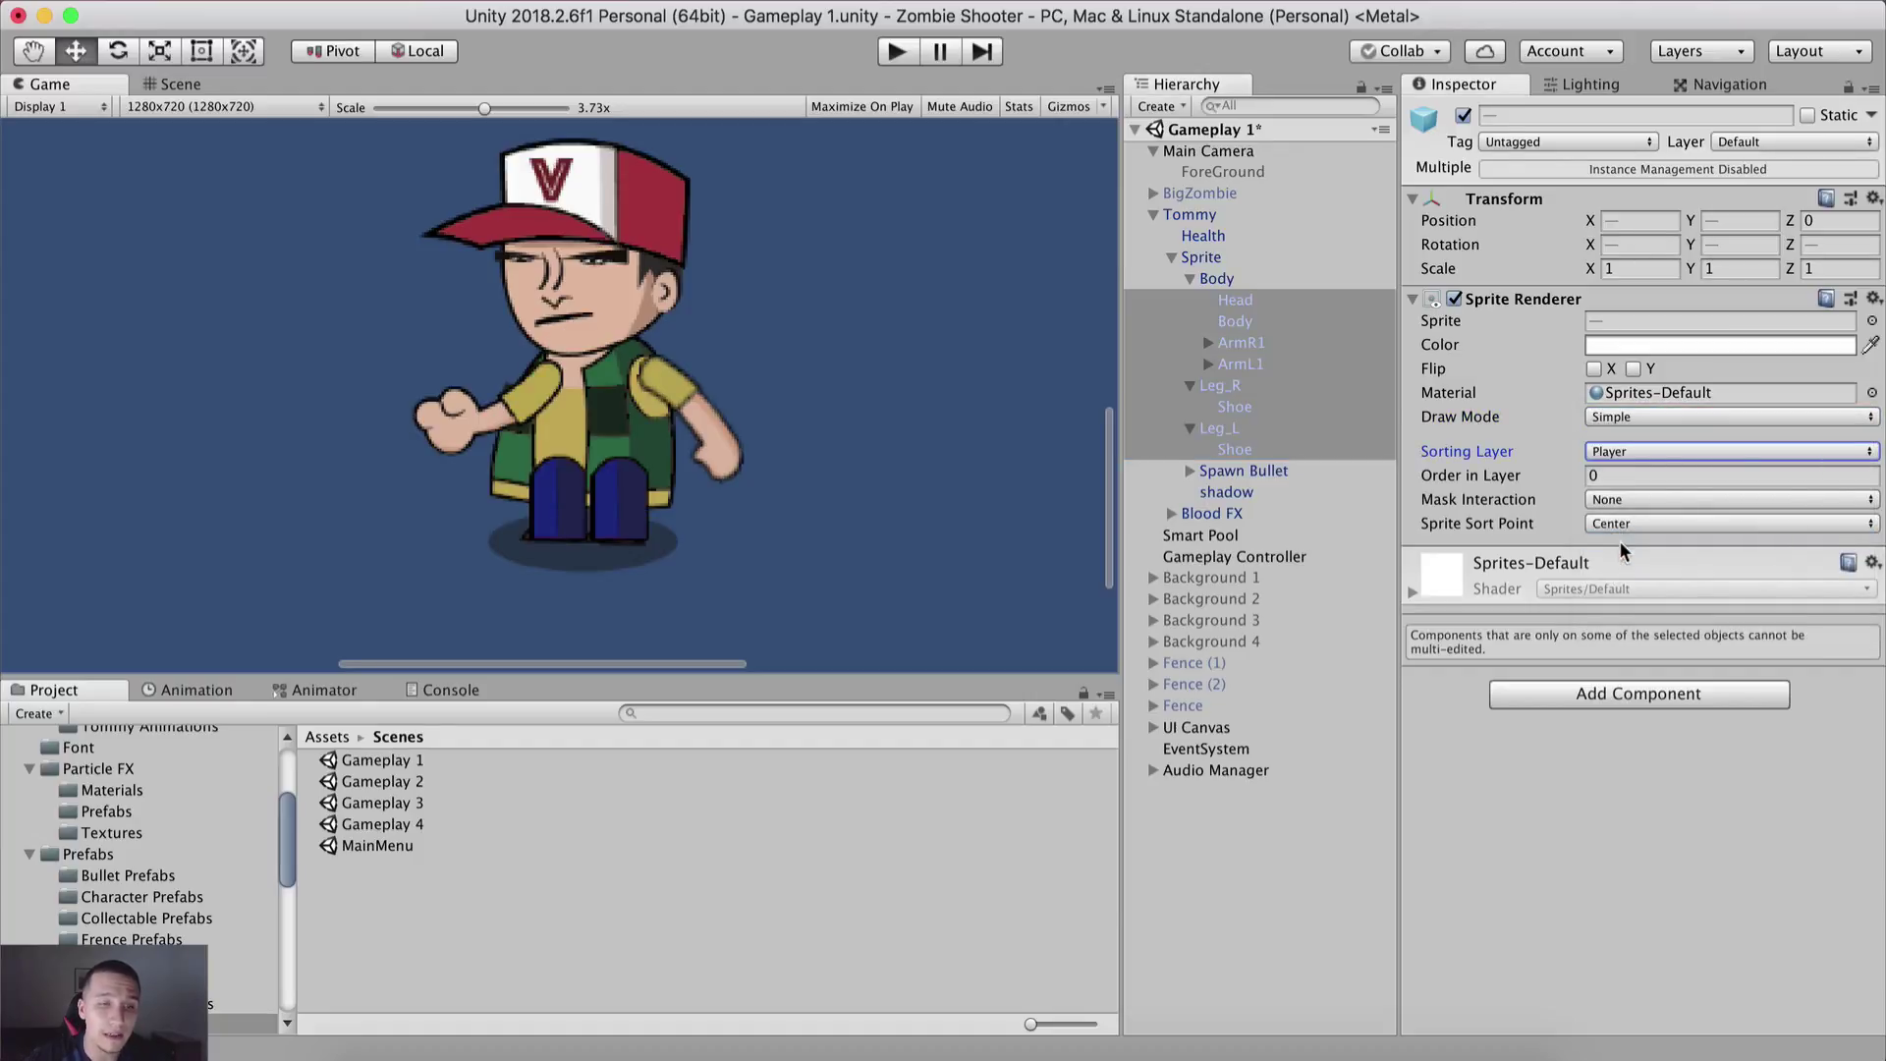
Step: Go through Tommy's sprites one by one from Head to the Leg_L Shoe and check each one's sorting layer
click(1251, 299)
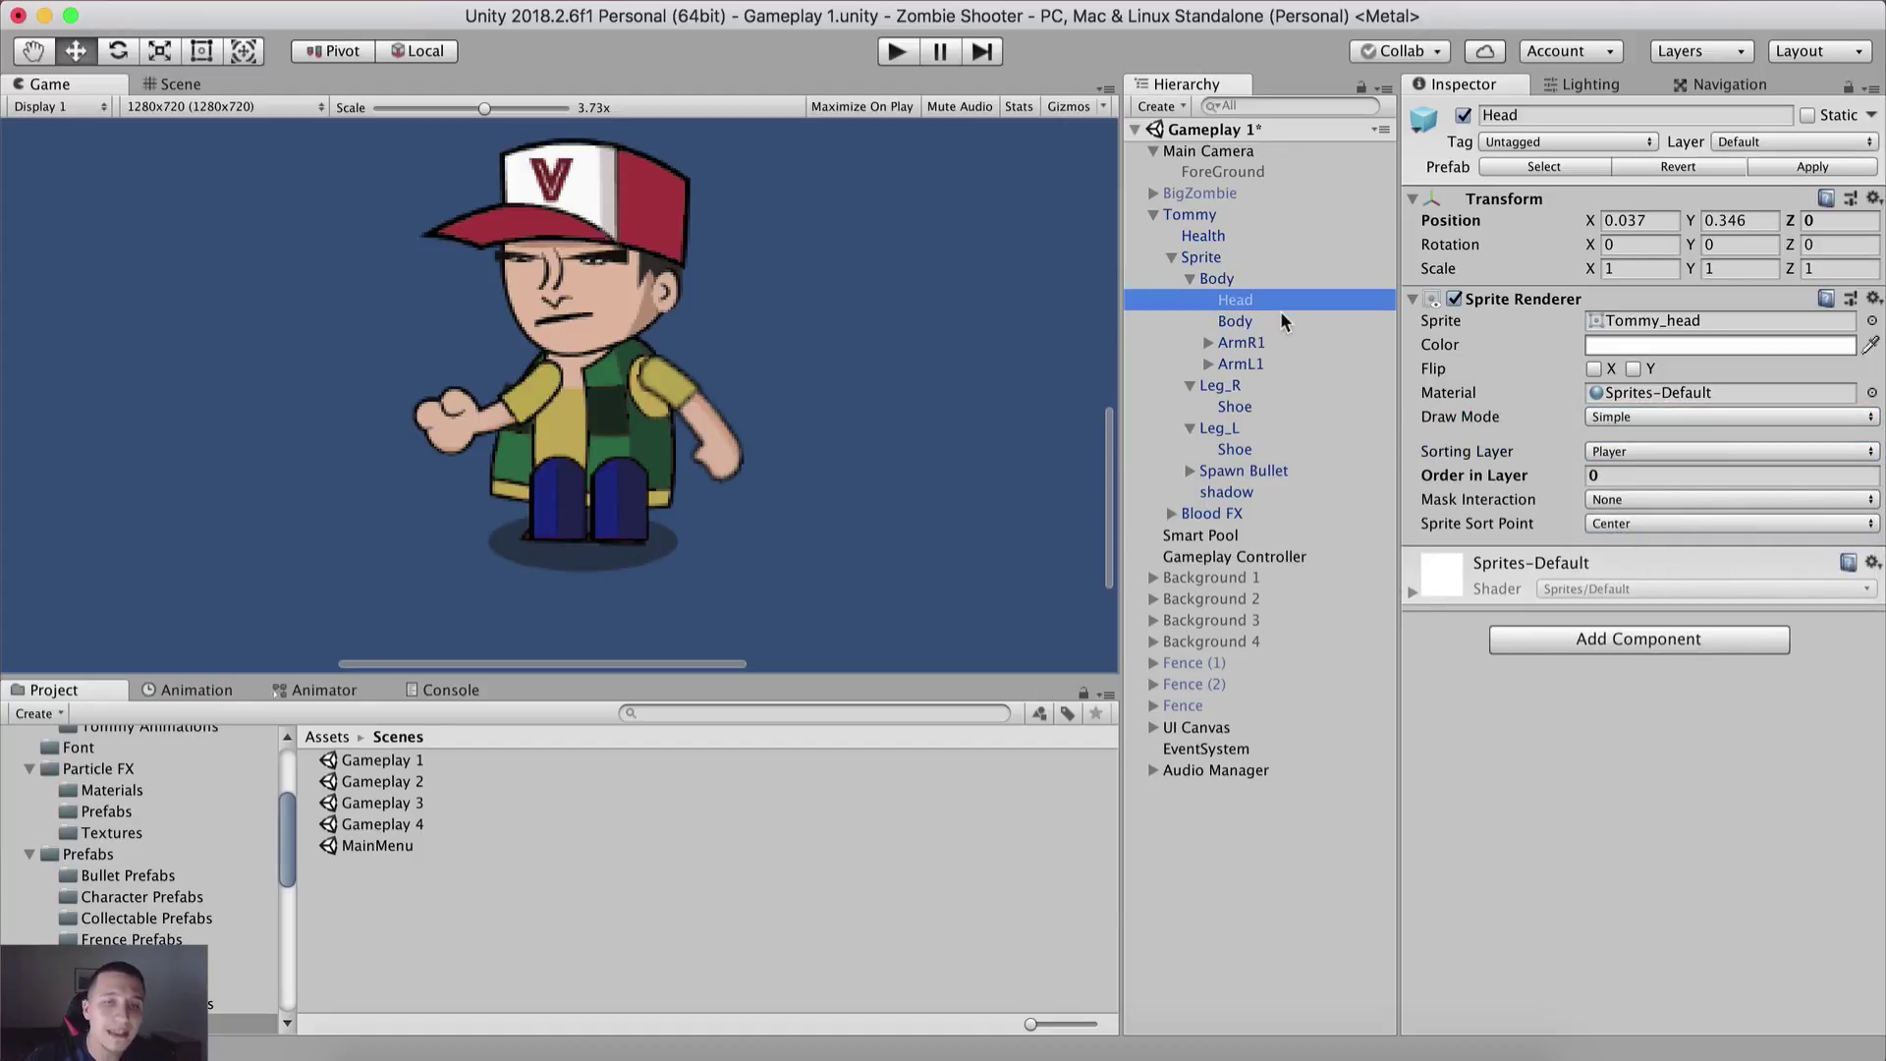
key(Down)
key(Down)
key(Down)
key(Down)
key(Down)
key(Down)
key(Down)
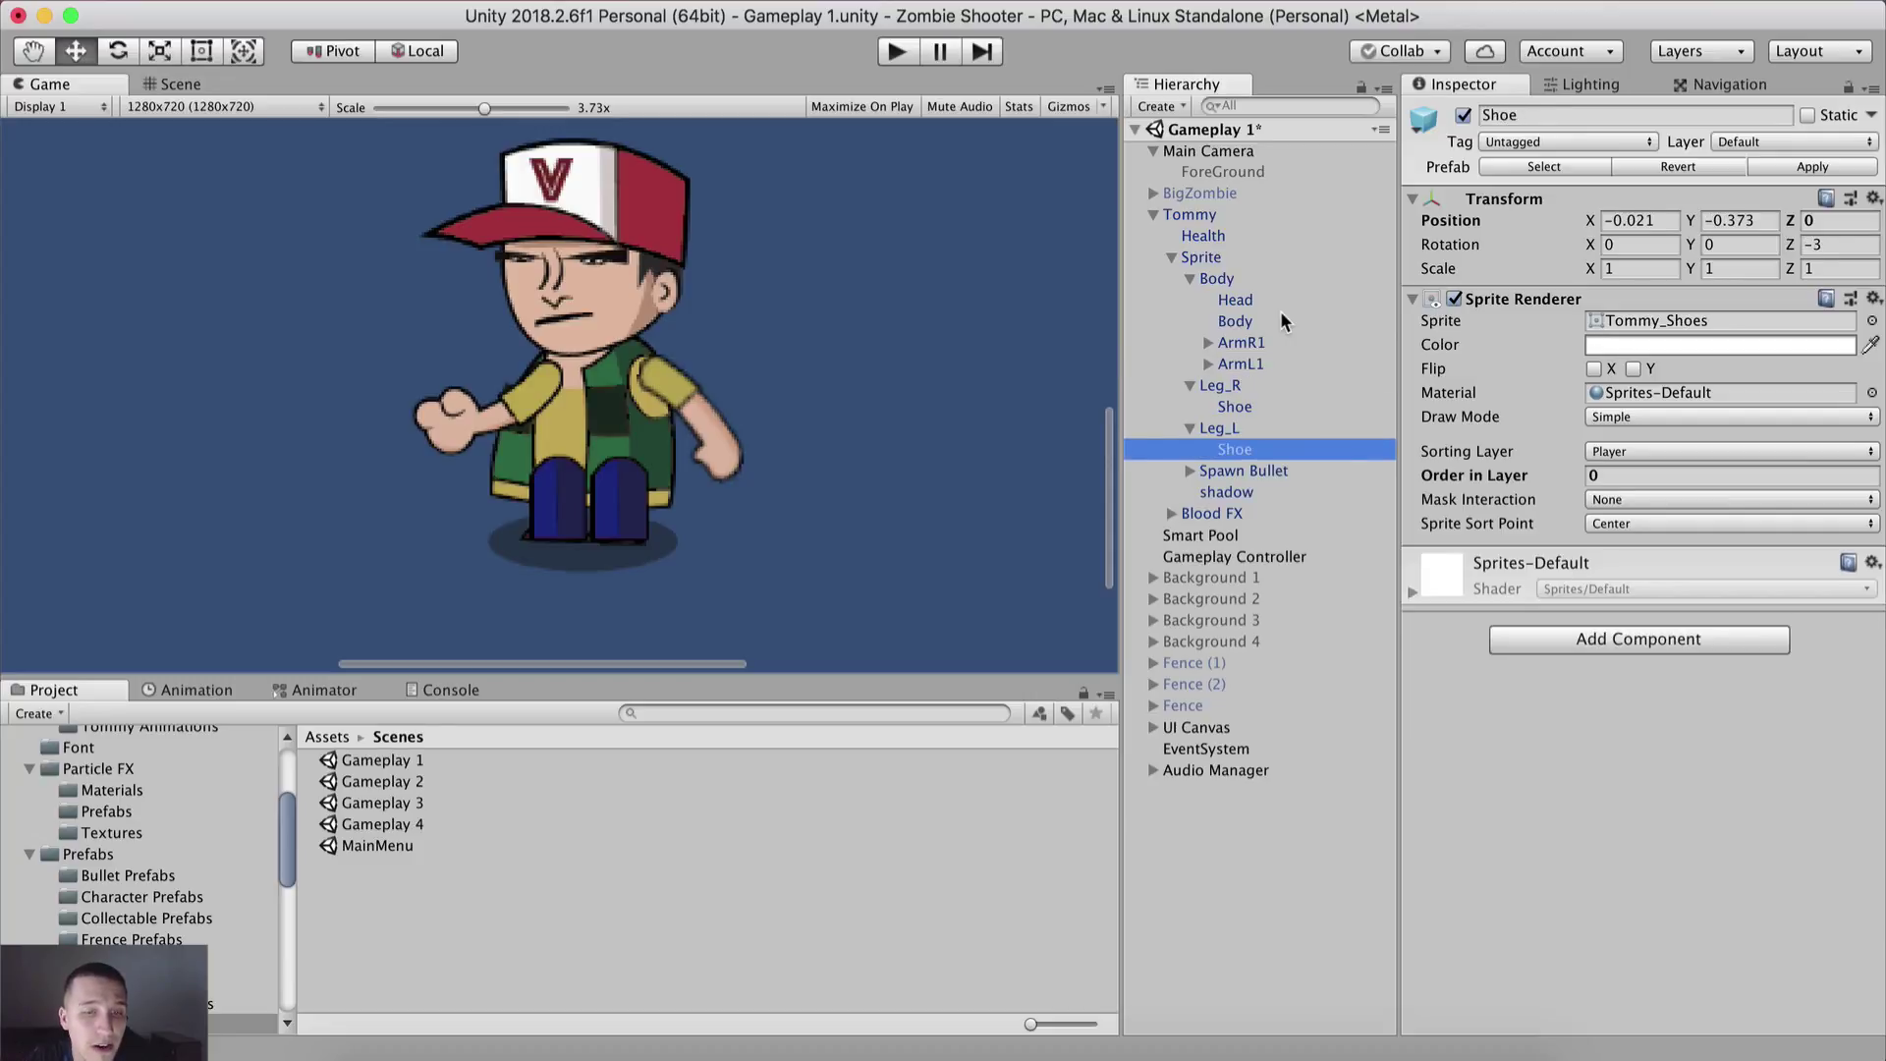
Step: Go back to Tommy's Head sprite and examine its order in layer and the available sorting layers
key(Up)
key(Up)
key(Up)
key(Up)
key(Up)
key(Up)
key(Up)
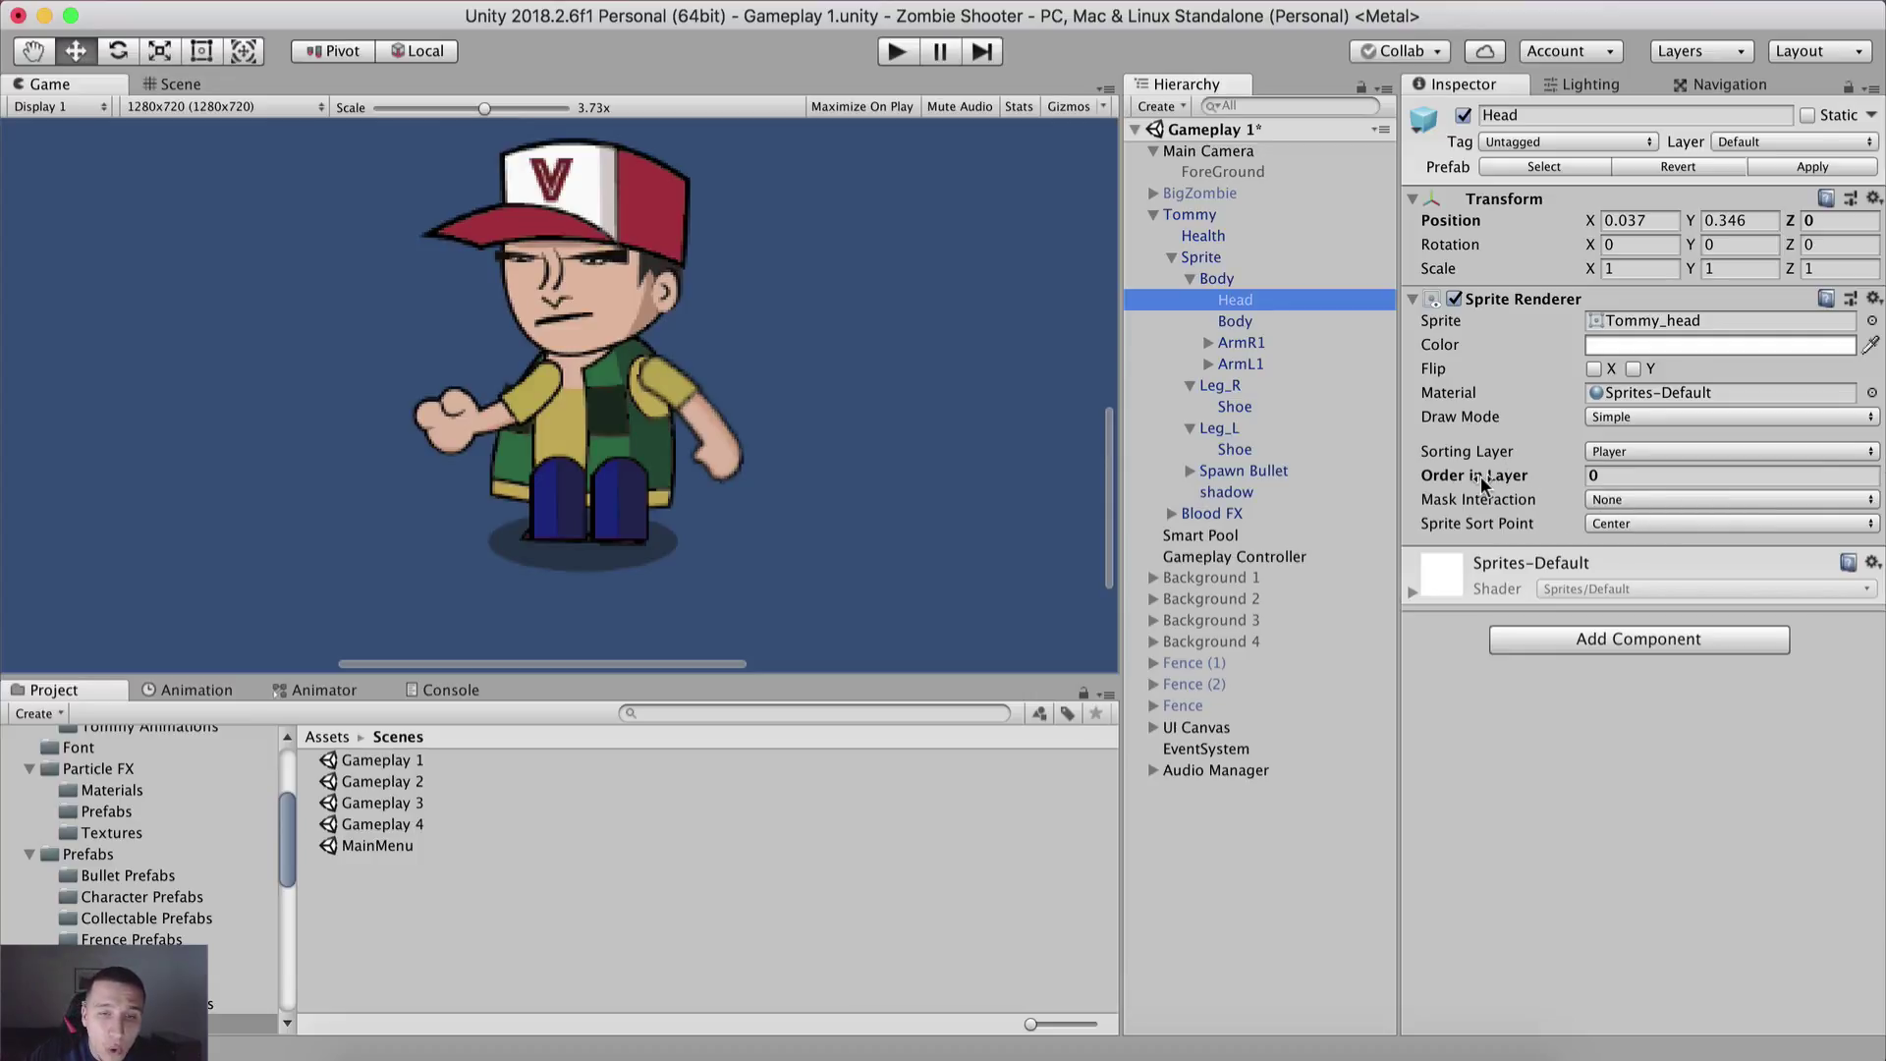
click(1596, 477)
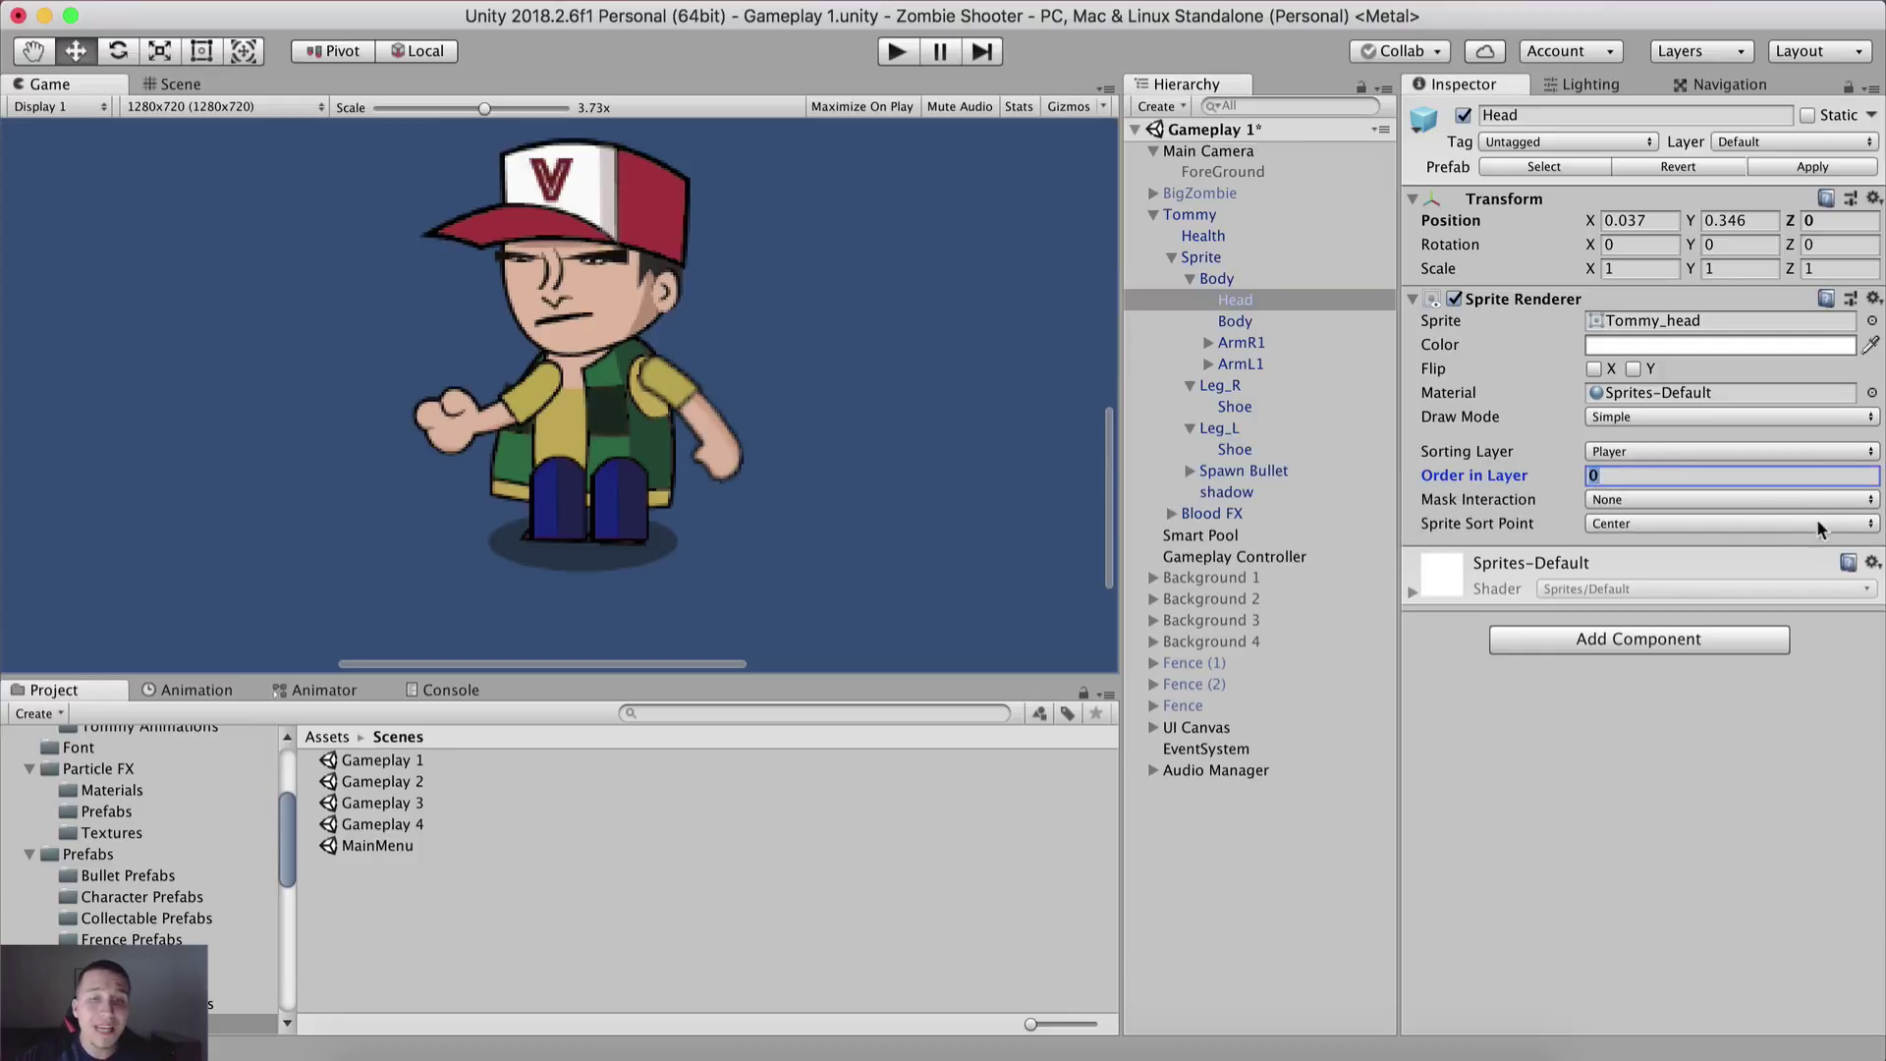
click(1640, 452)
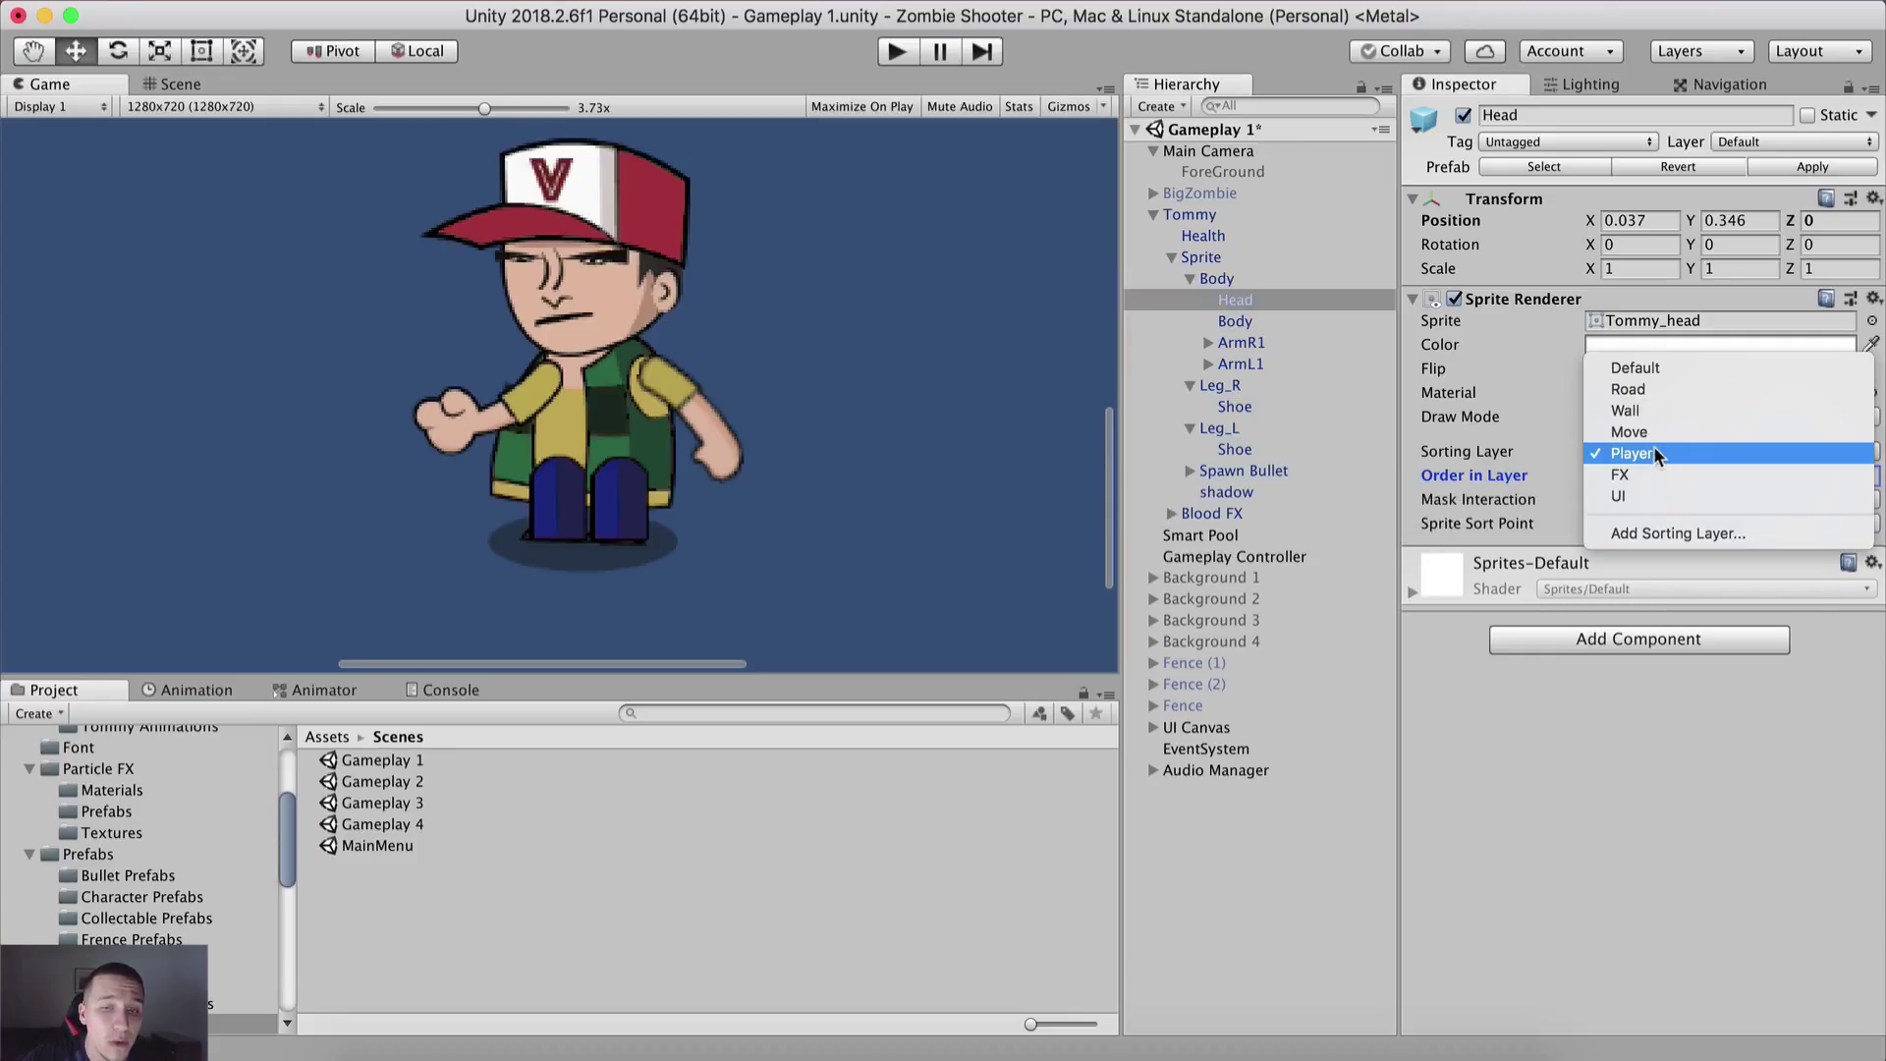
click(1576, 725)
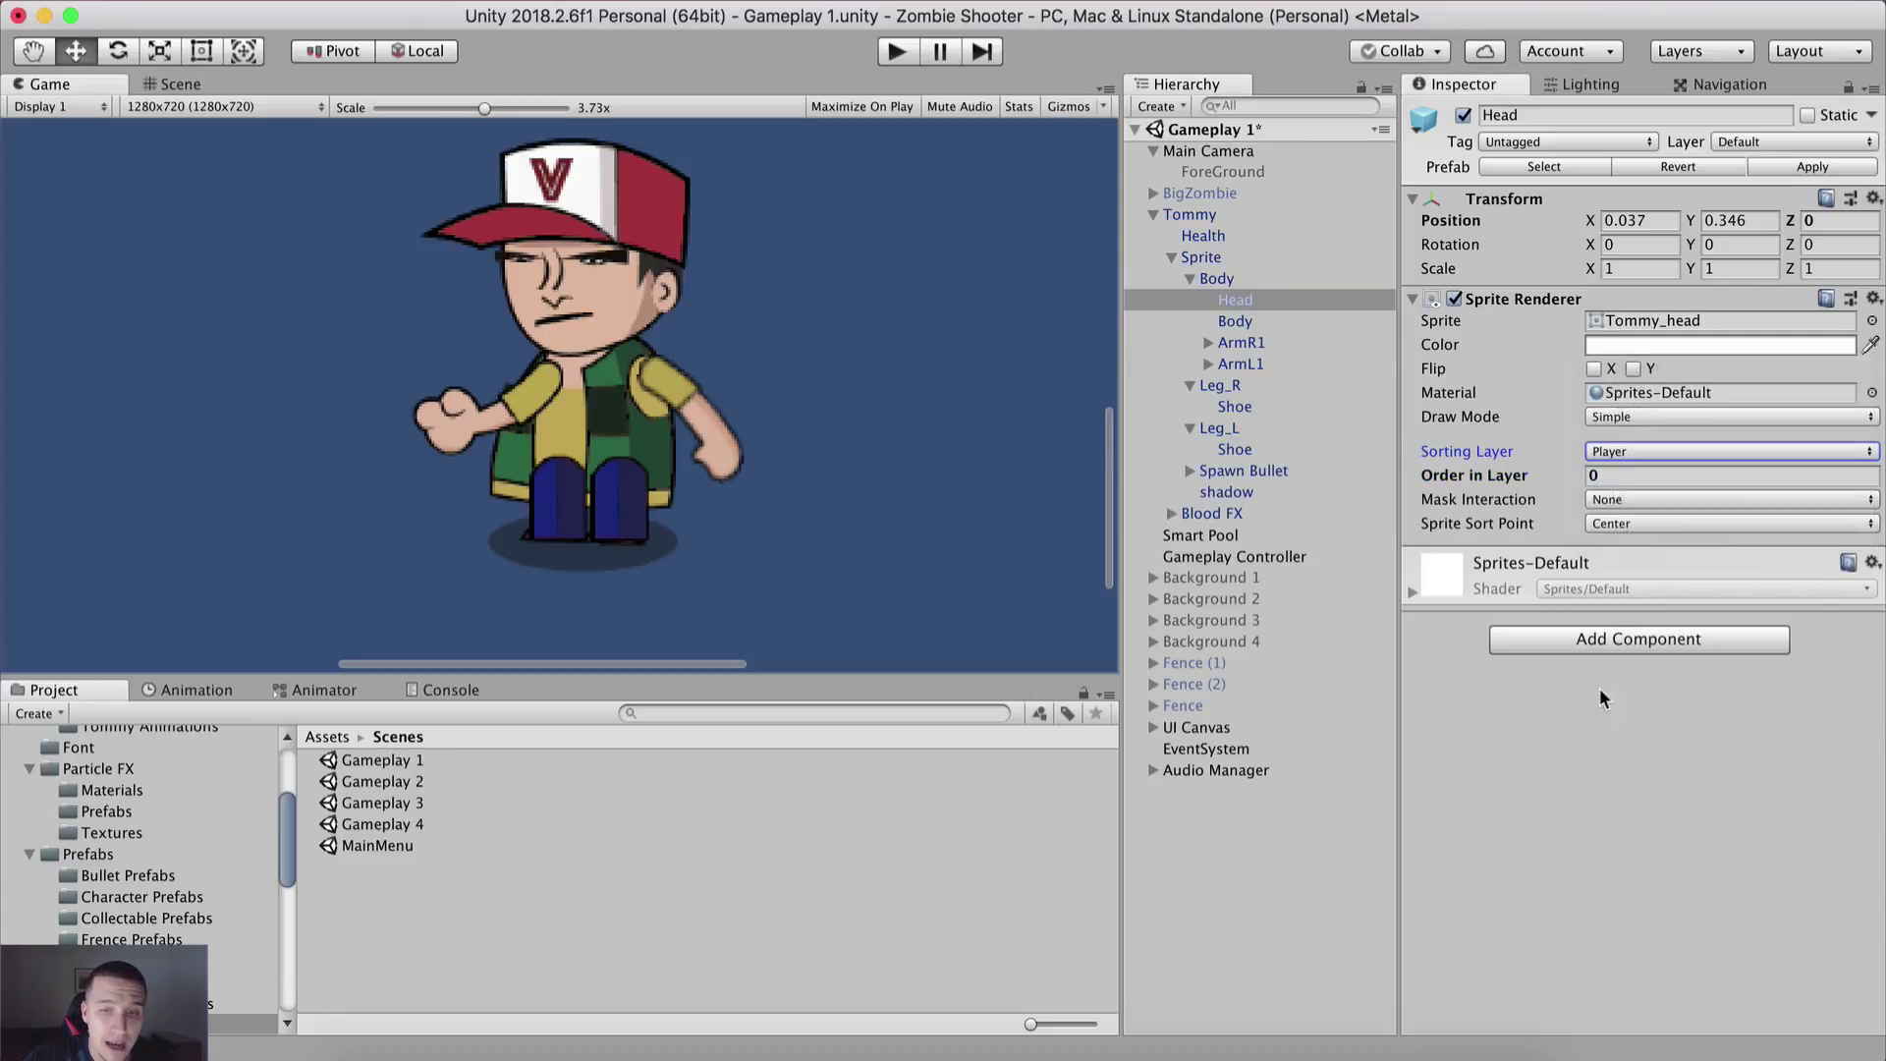
click(1617, 452)
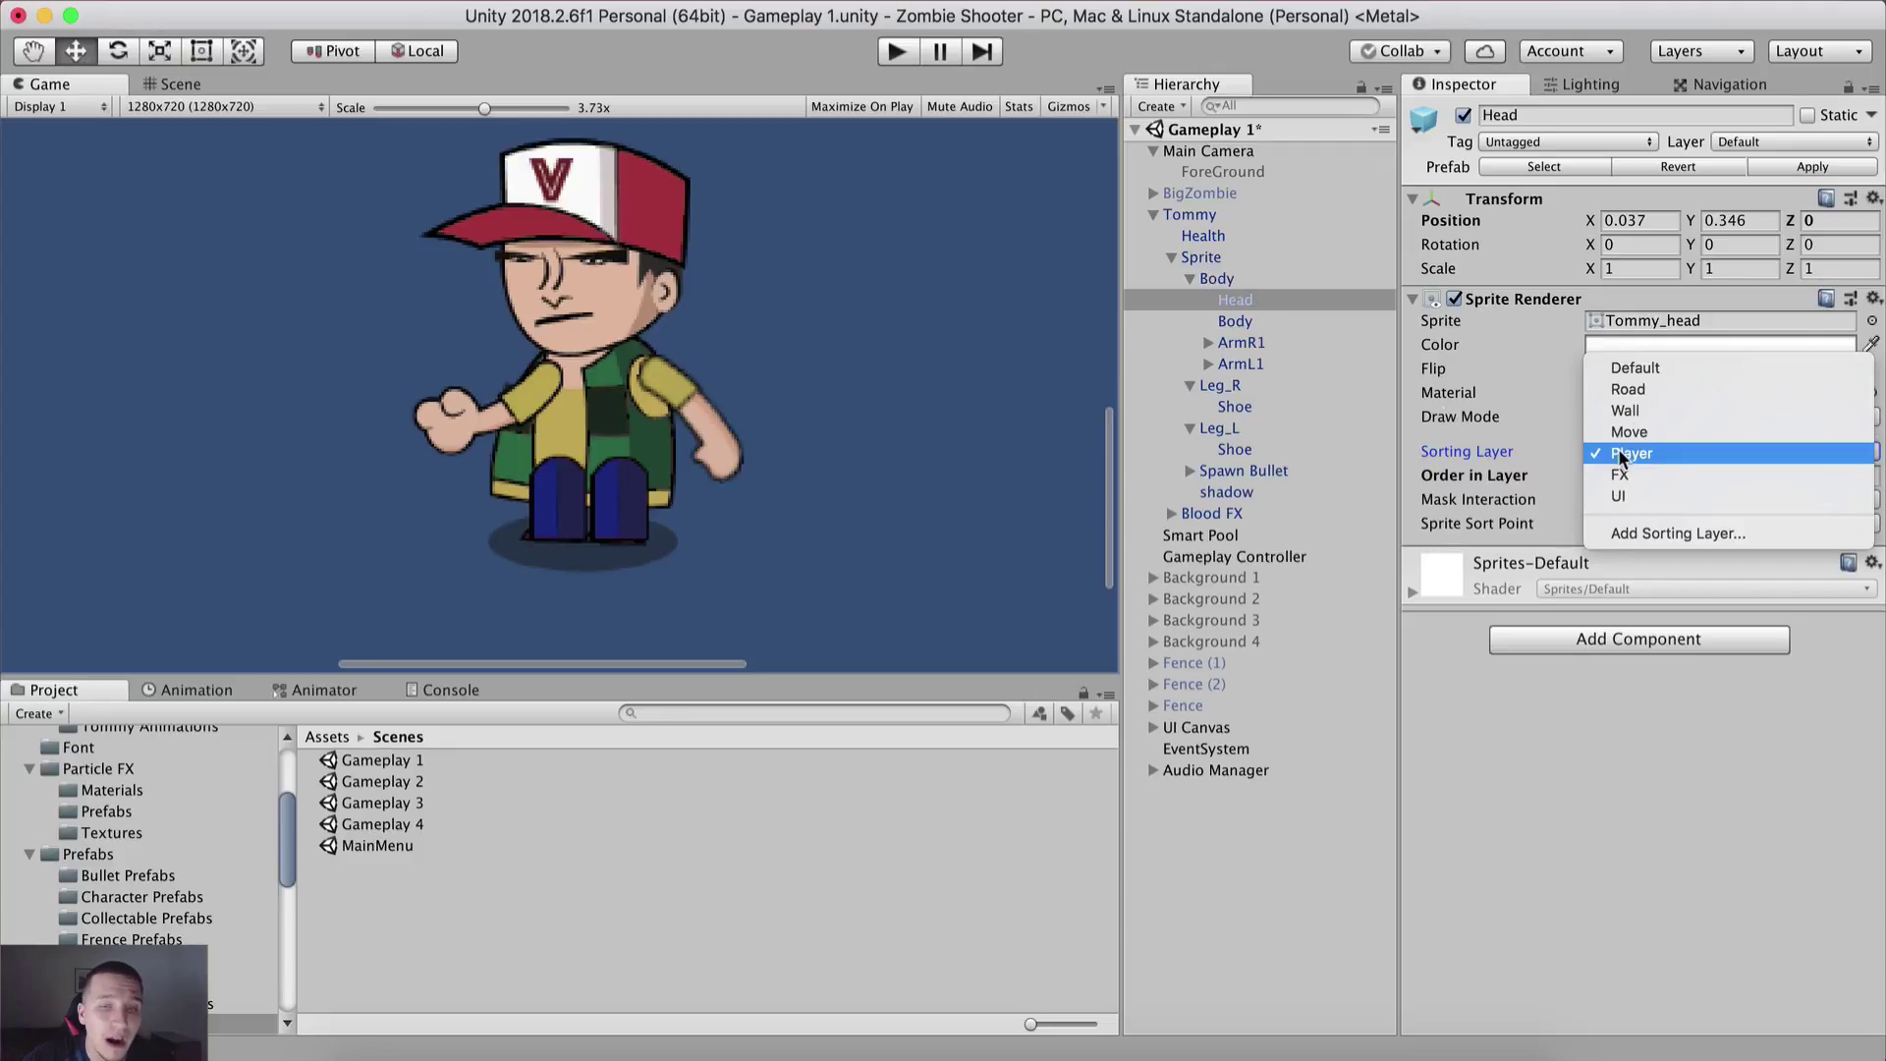
click(1601, 722)
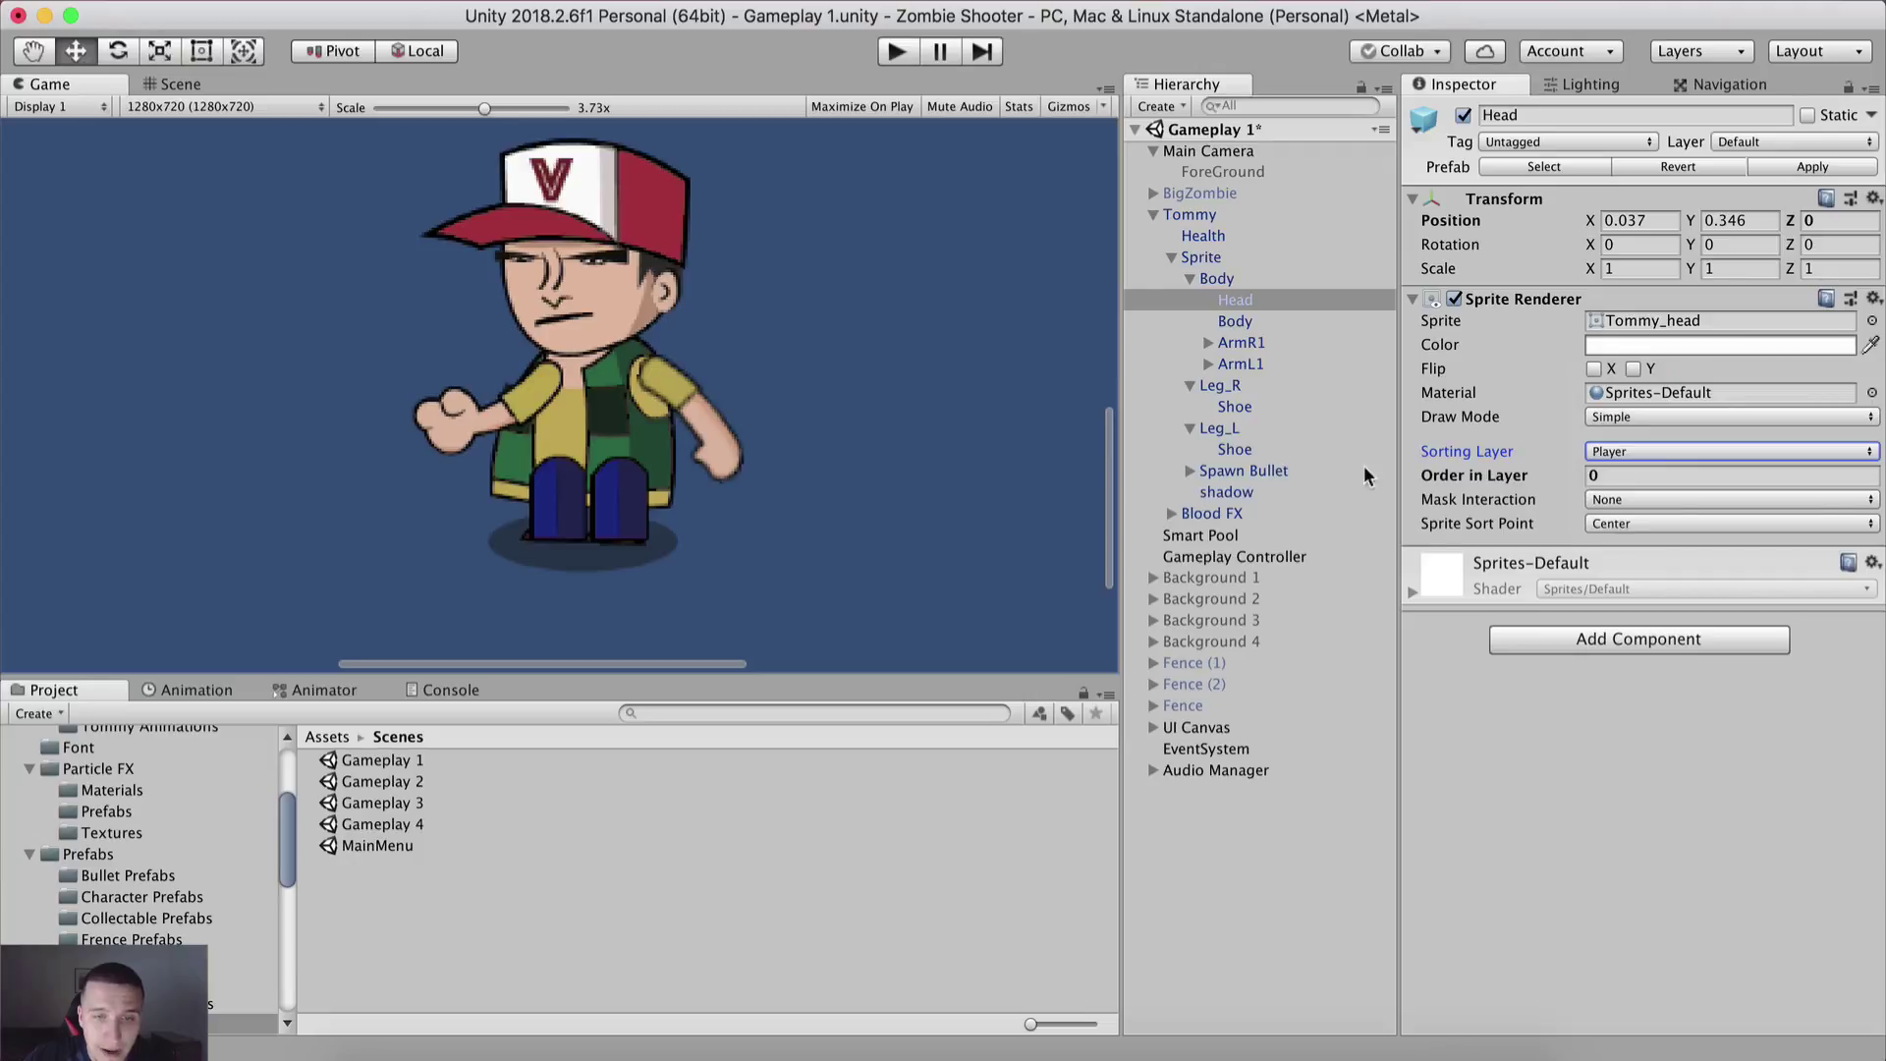
Step: Set the ArmR1 sprite's order in layer to -1 so it renders behind the body
click(1244, 364)
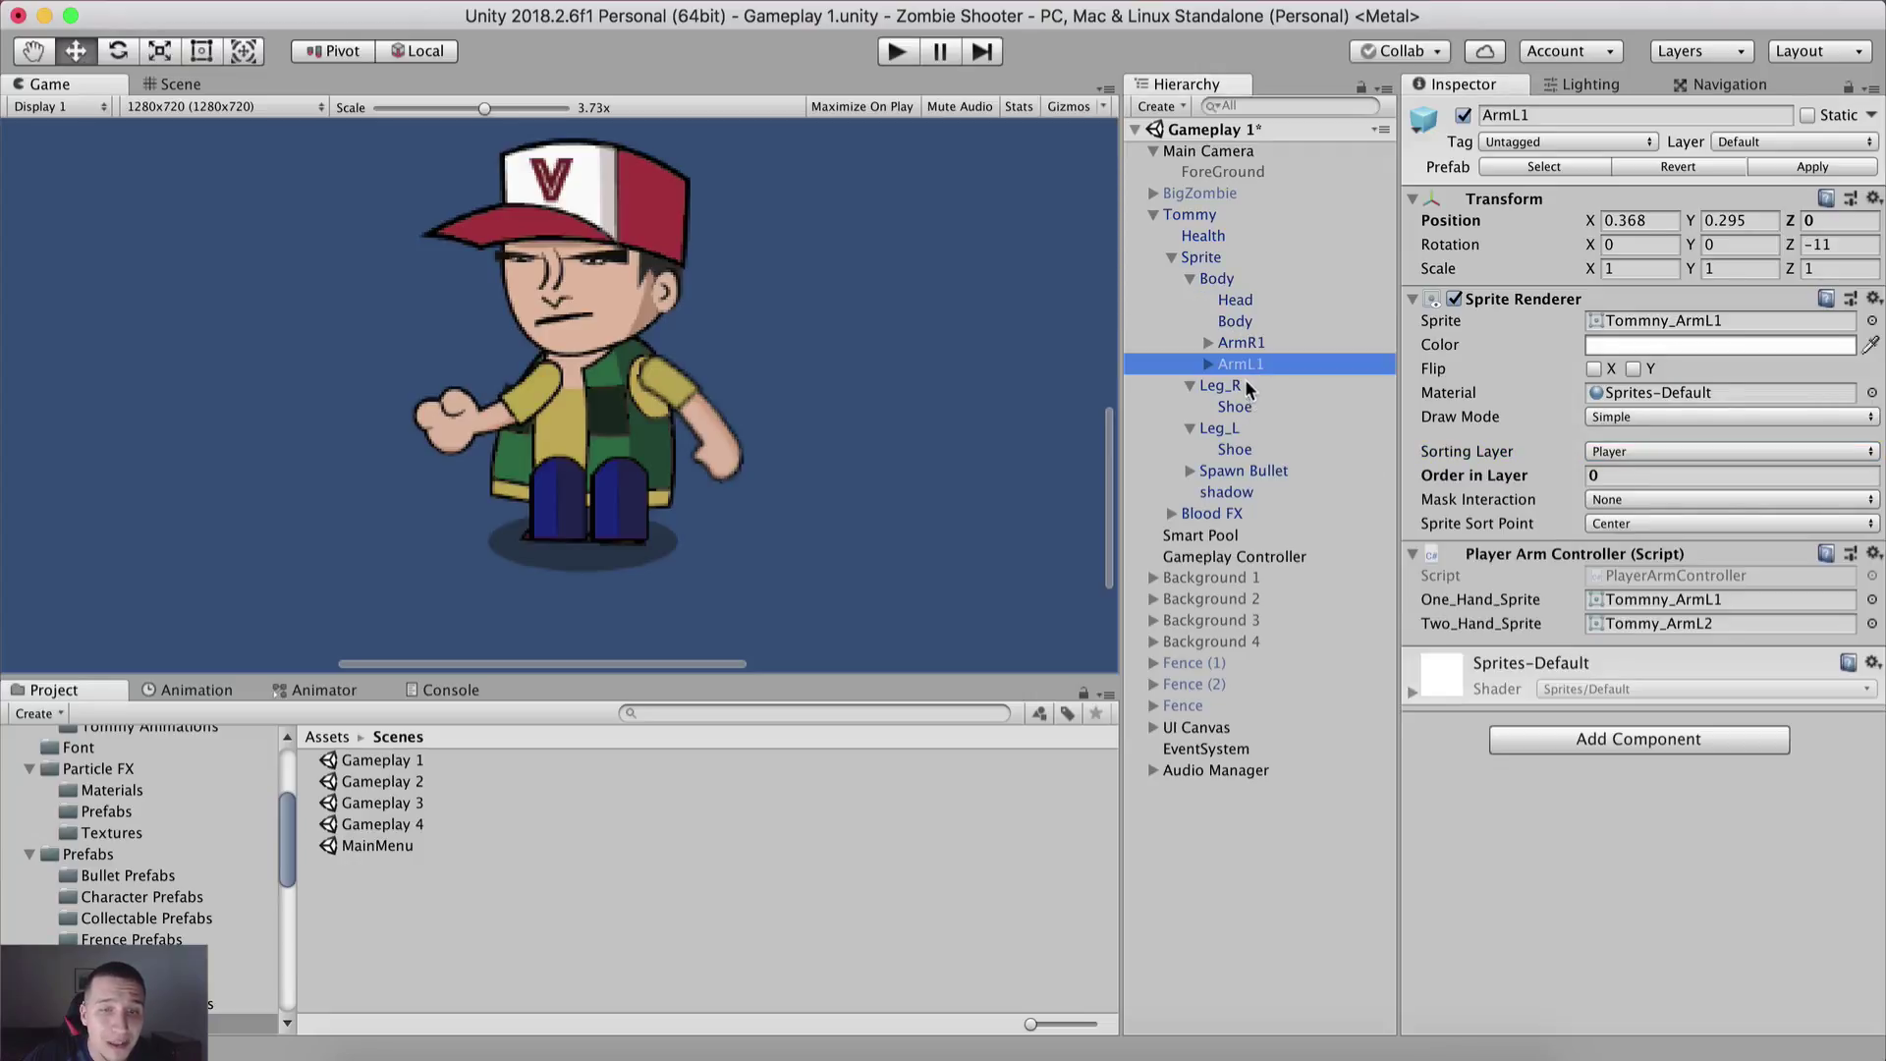
click(1240, 343)
click(1617, 475)
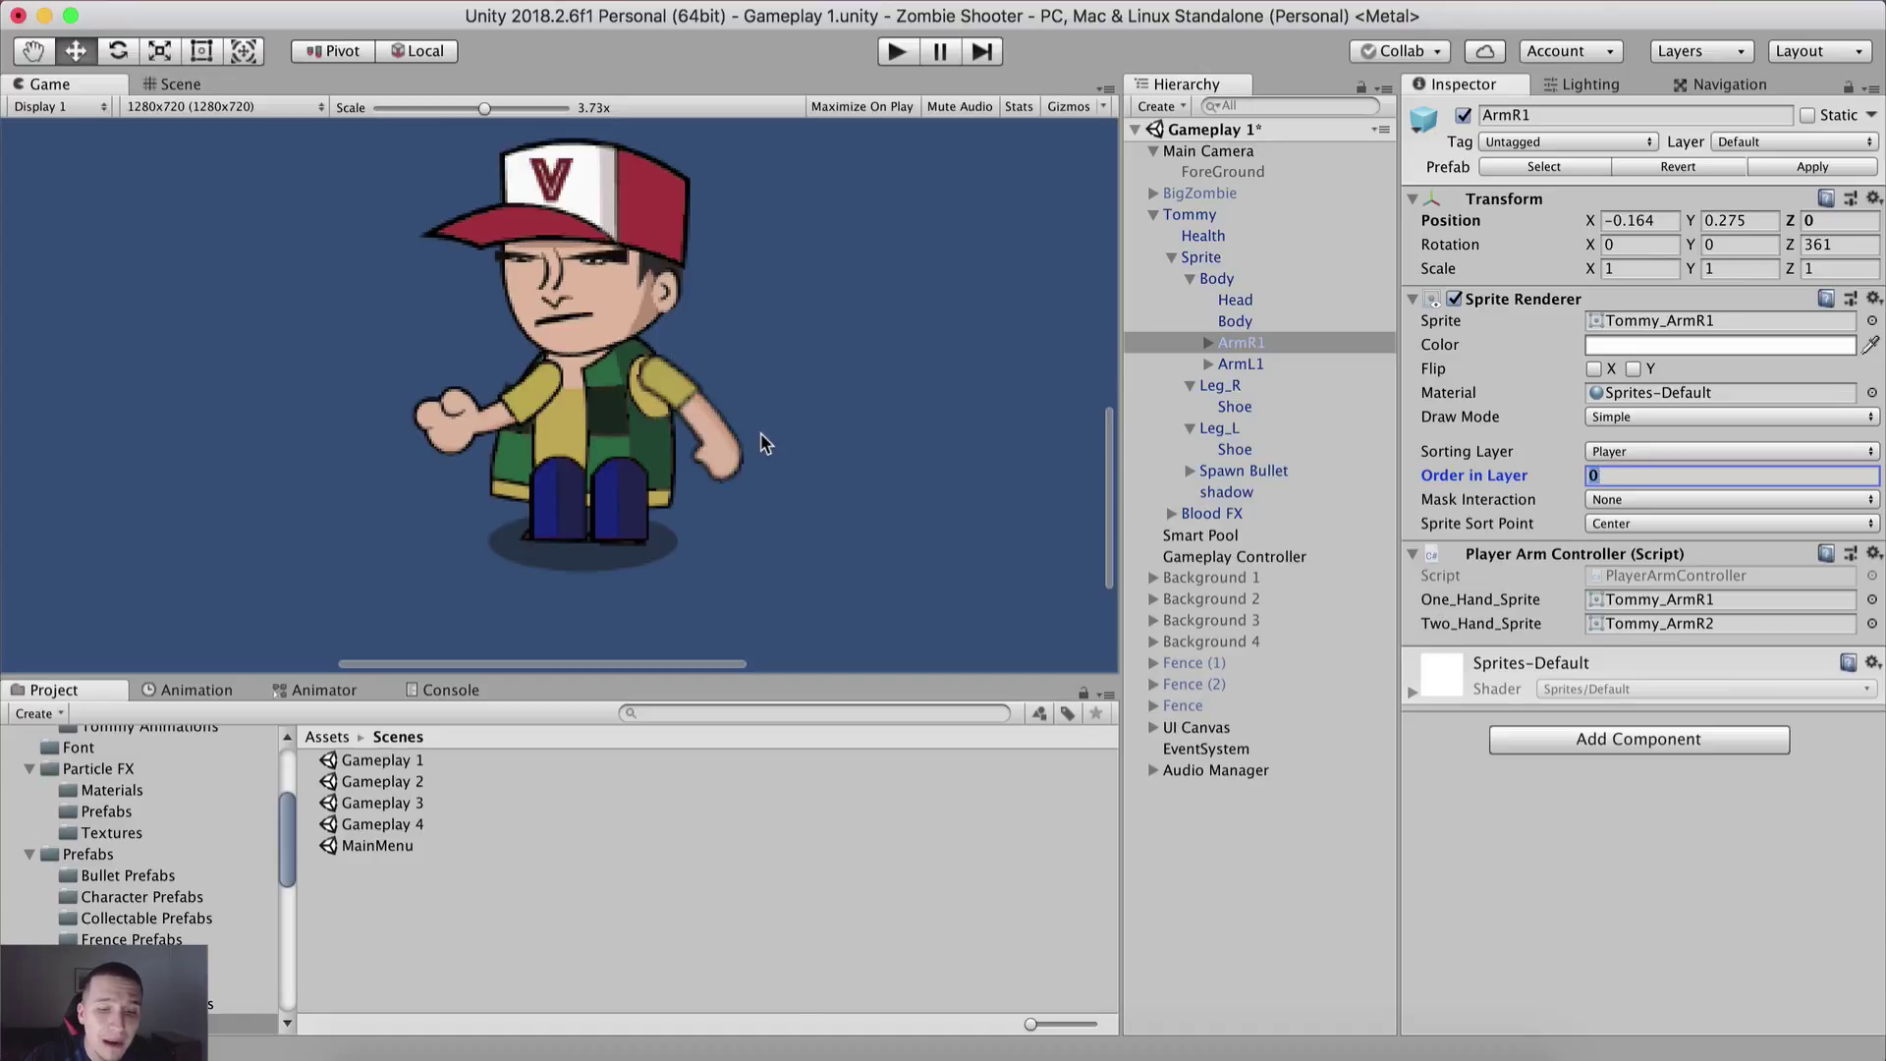
text(-1)
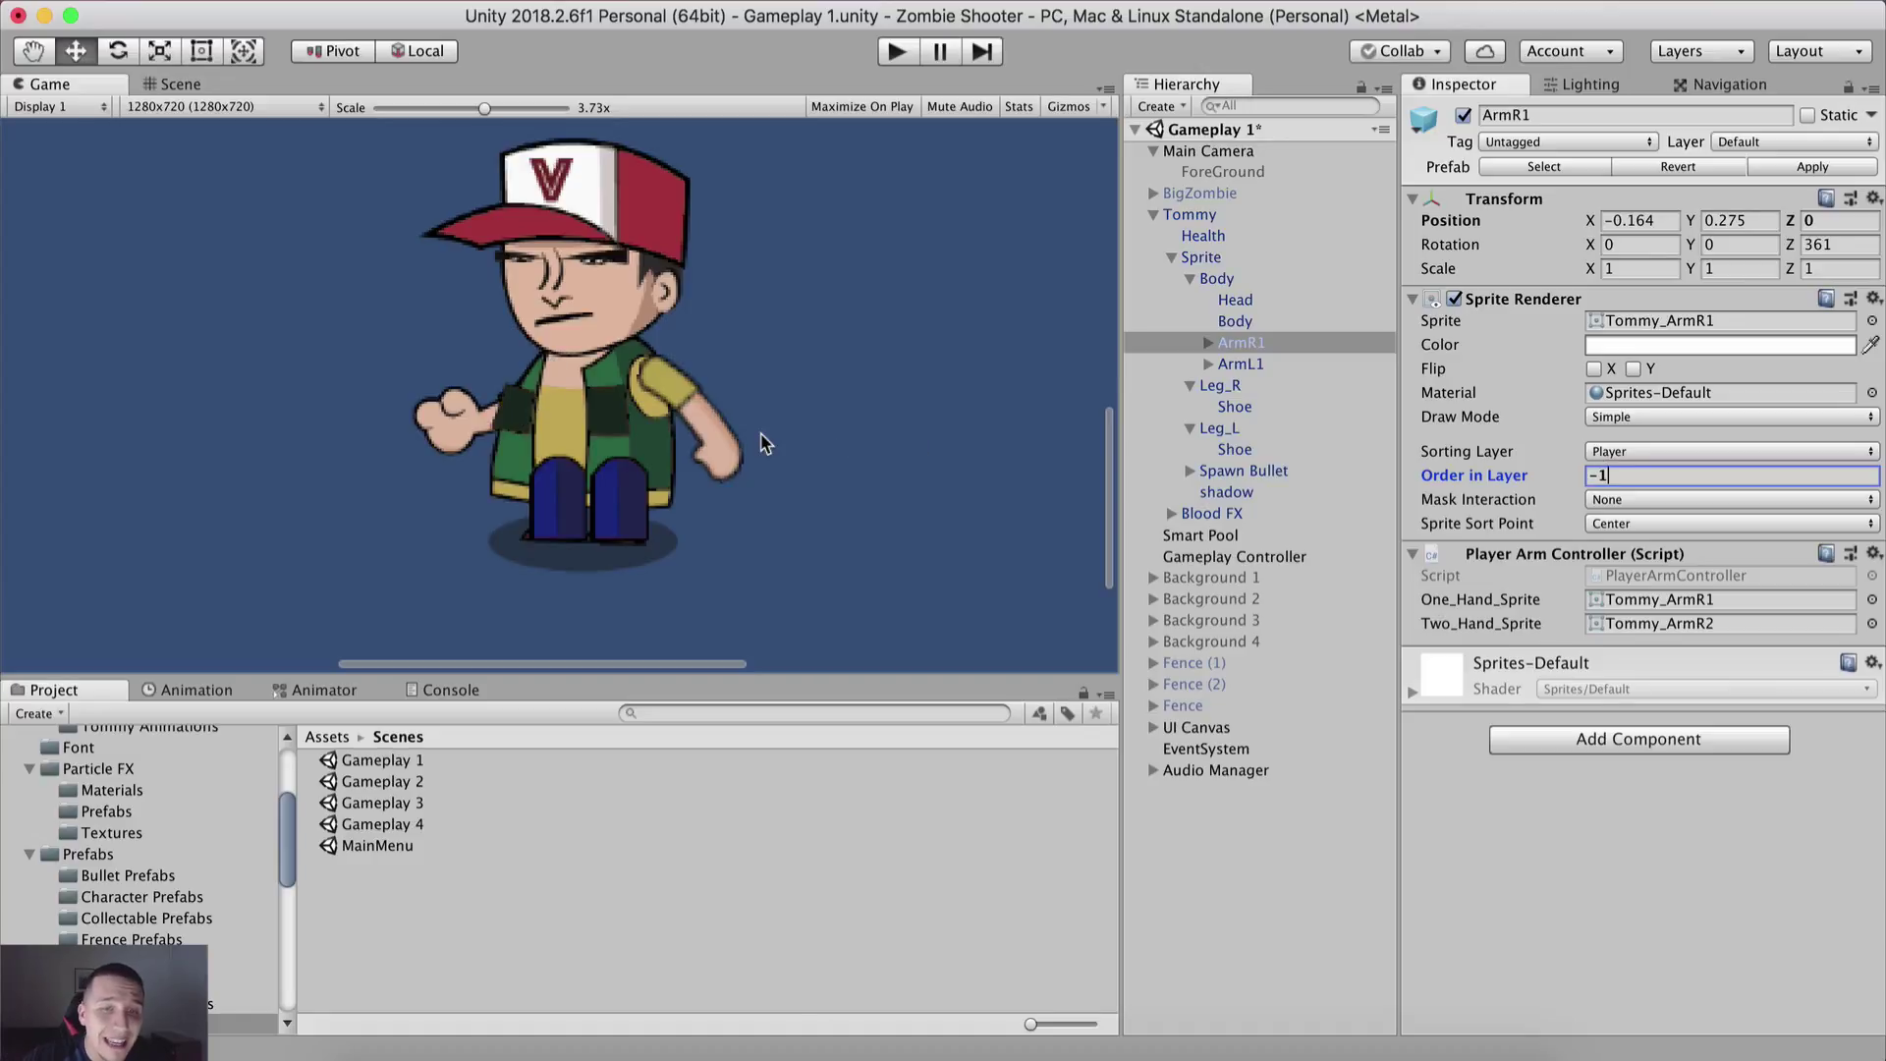
Step: Check the Body sprite's order in layer and set the Head sprite's order in layer to 1
click(1239, 322)
click(1593, 475)
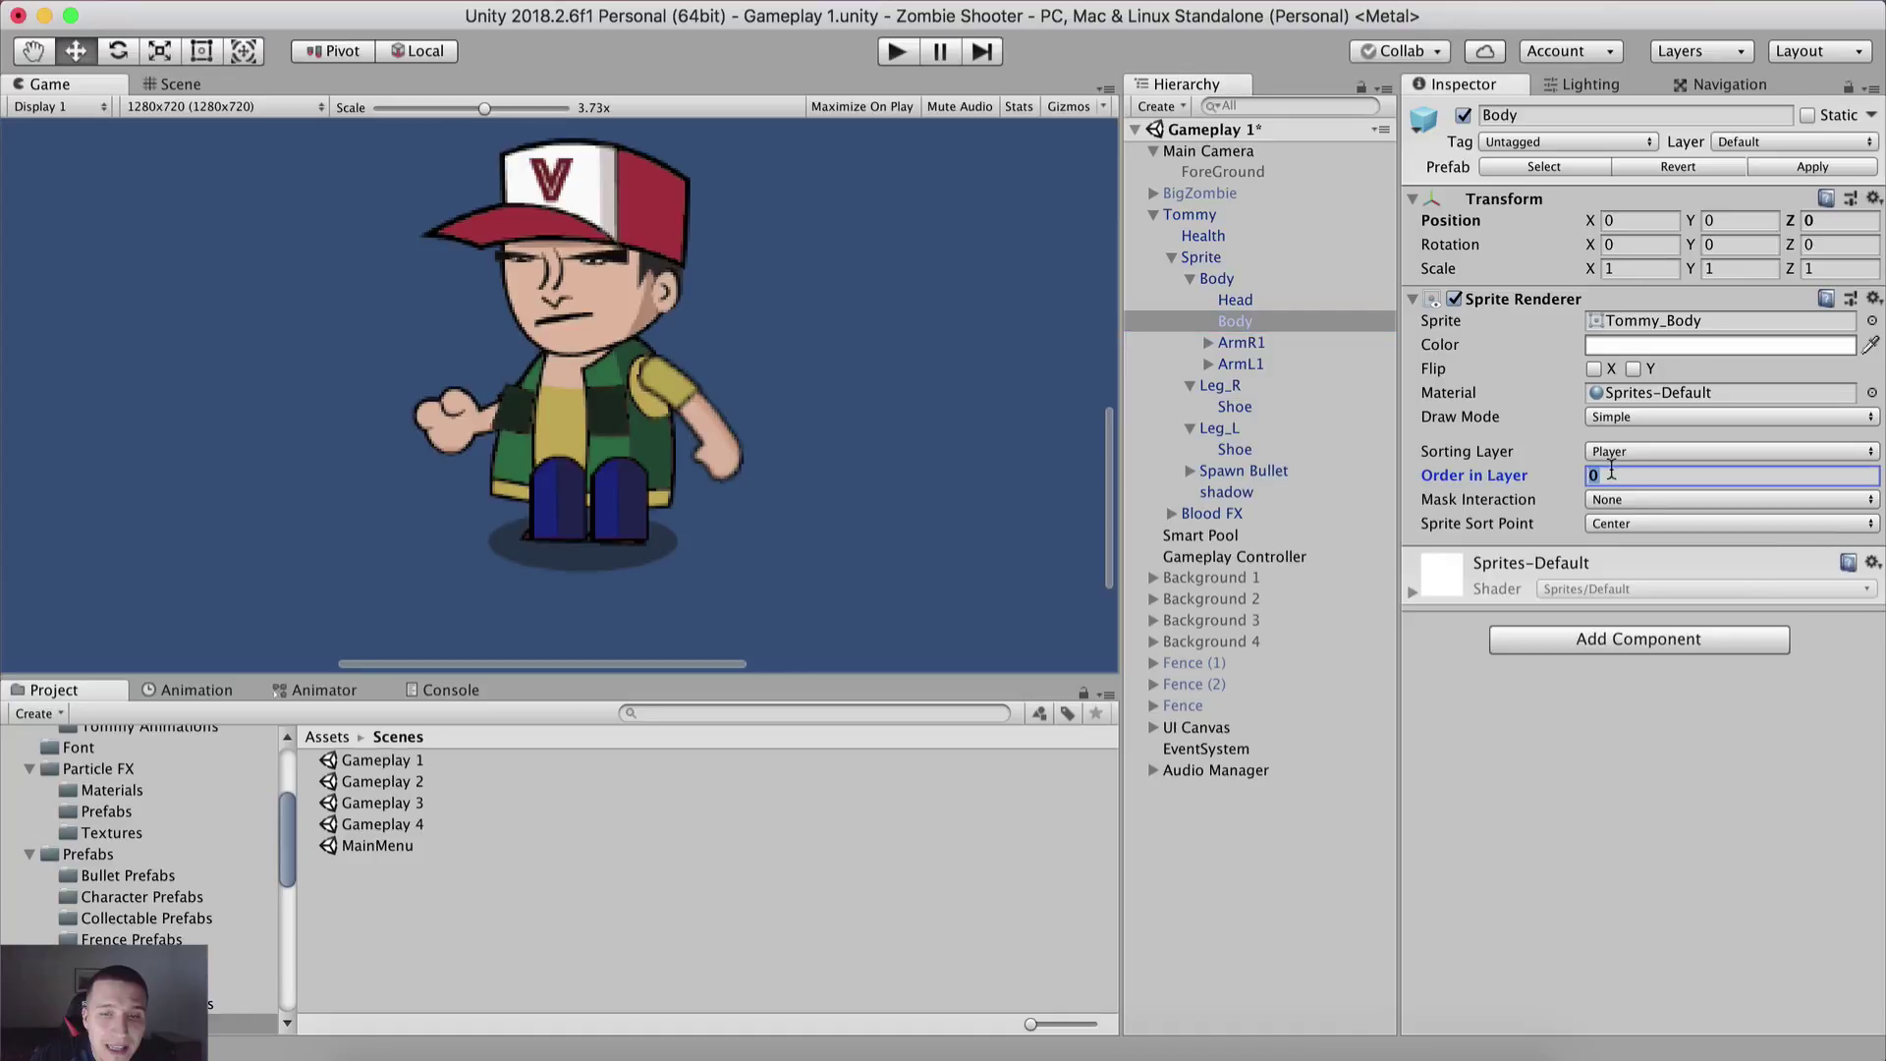
click(1256, 298)
click(1614, 475)
text(1)
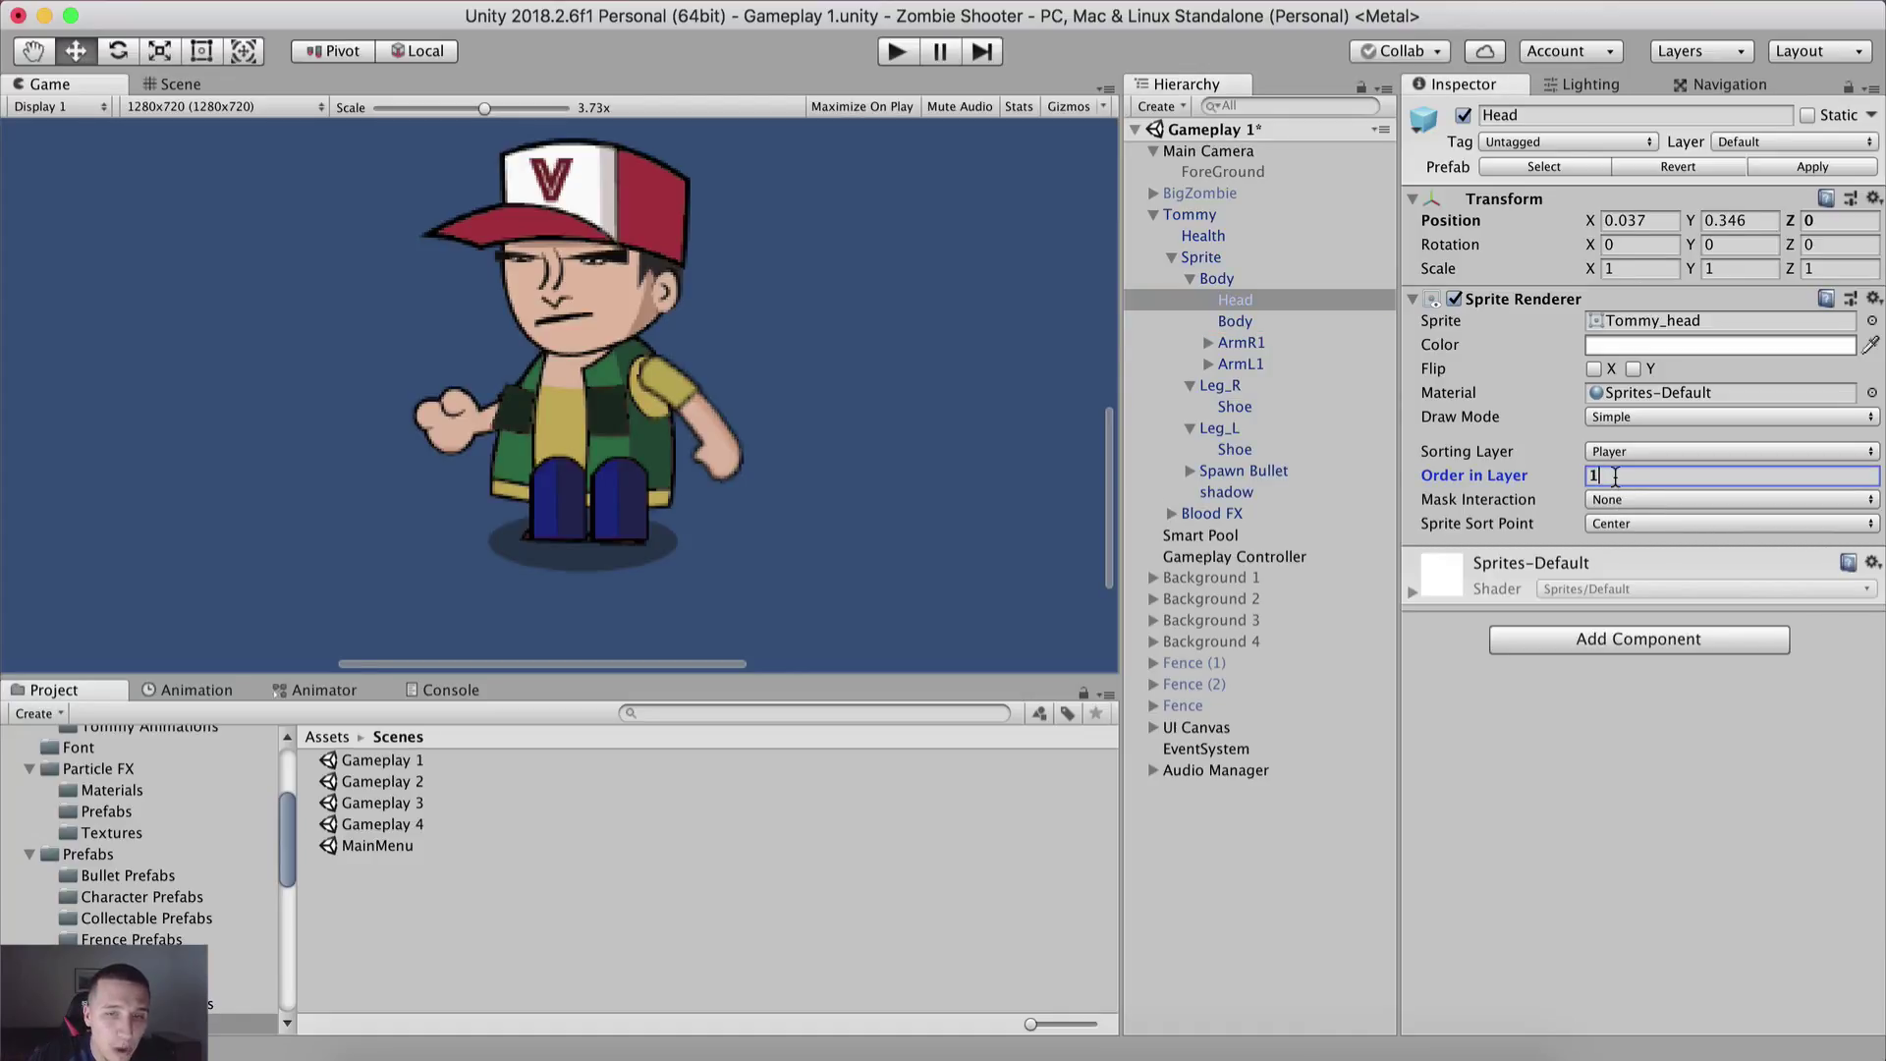
Step: Check the order in layer of the Body sprite against that of ArmR1
click(1235, 321)
click(1617, 476)
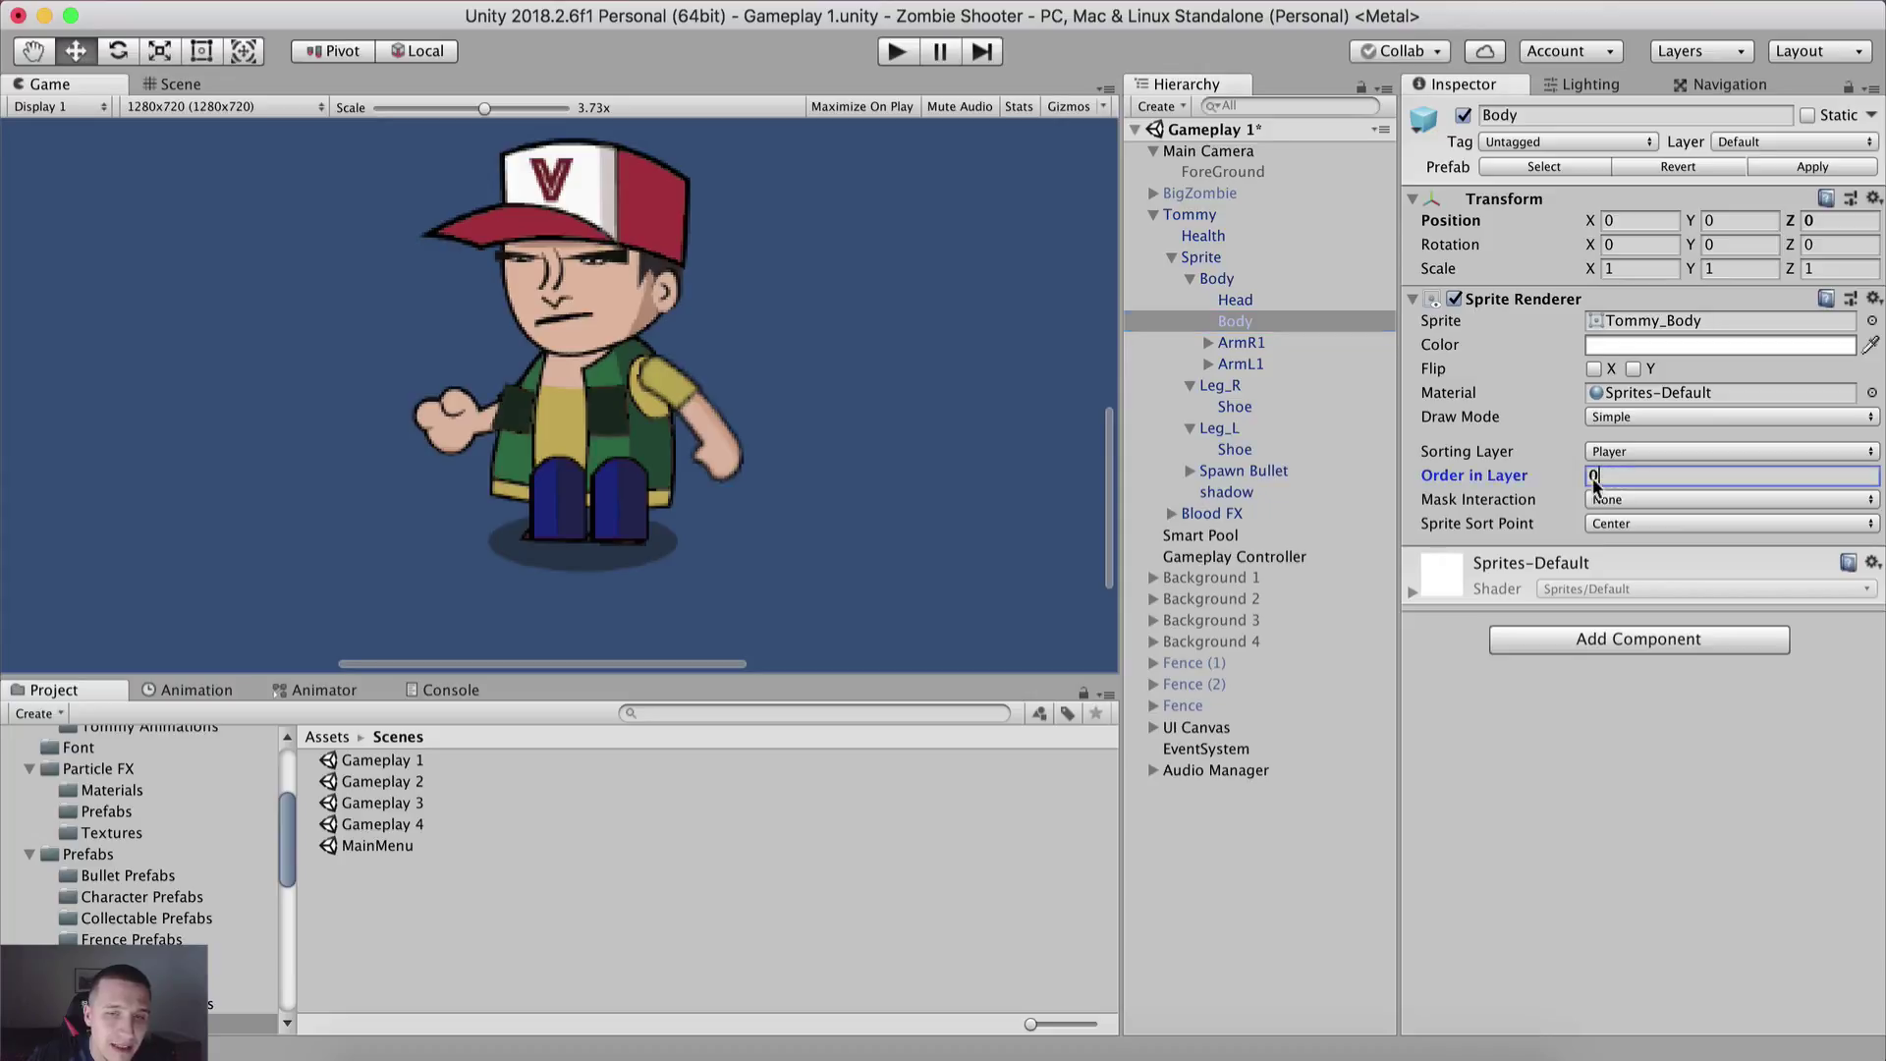
click(1242, 343)
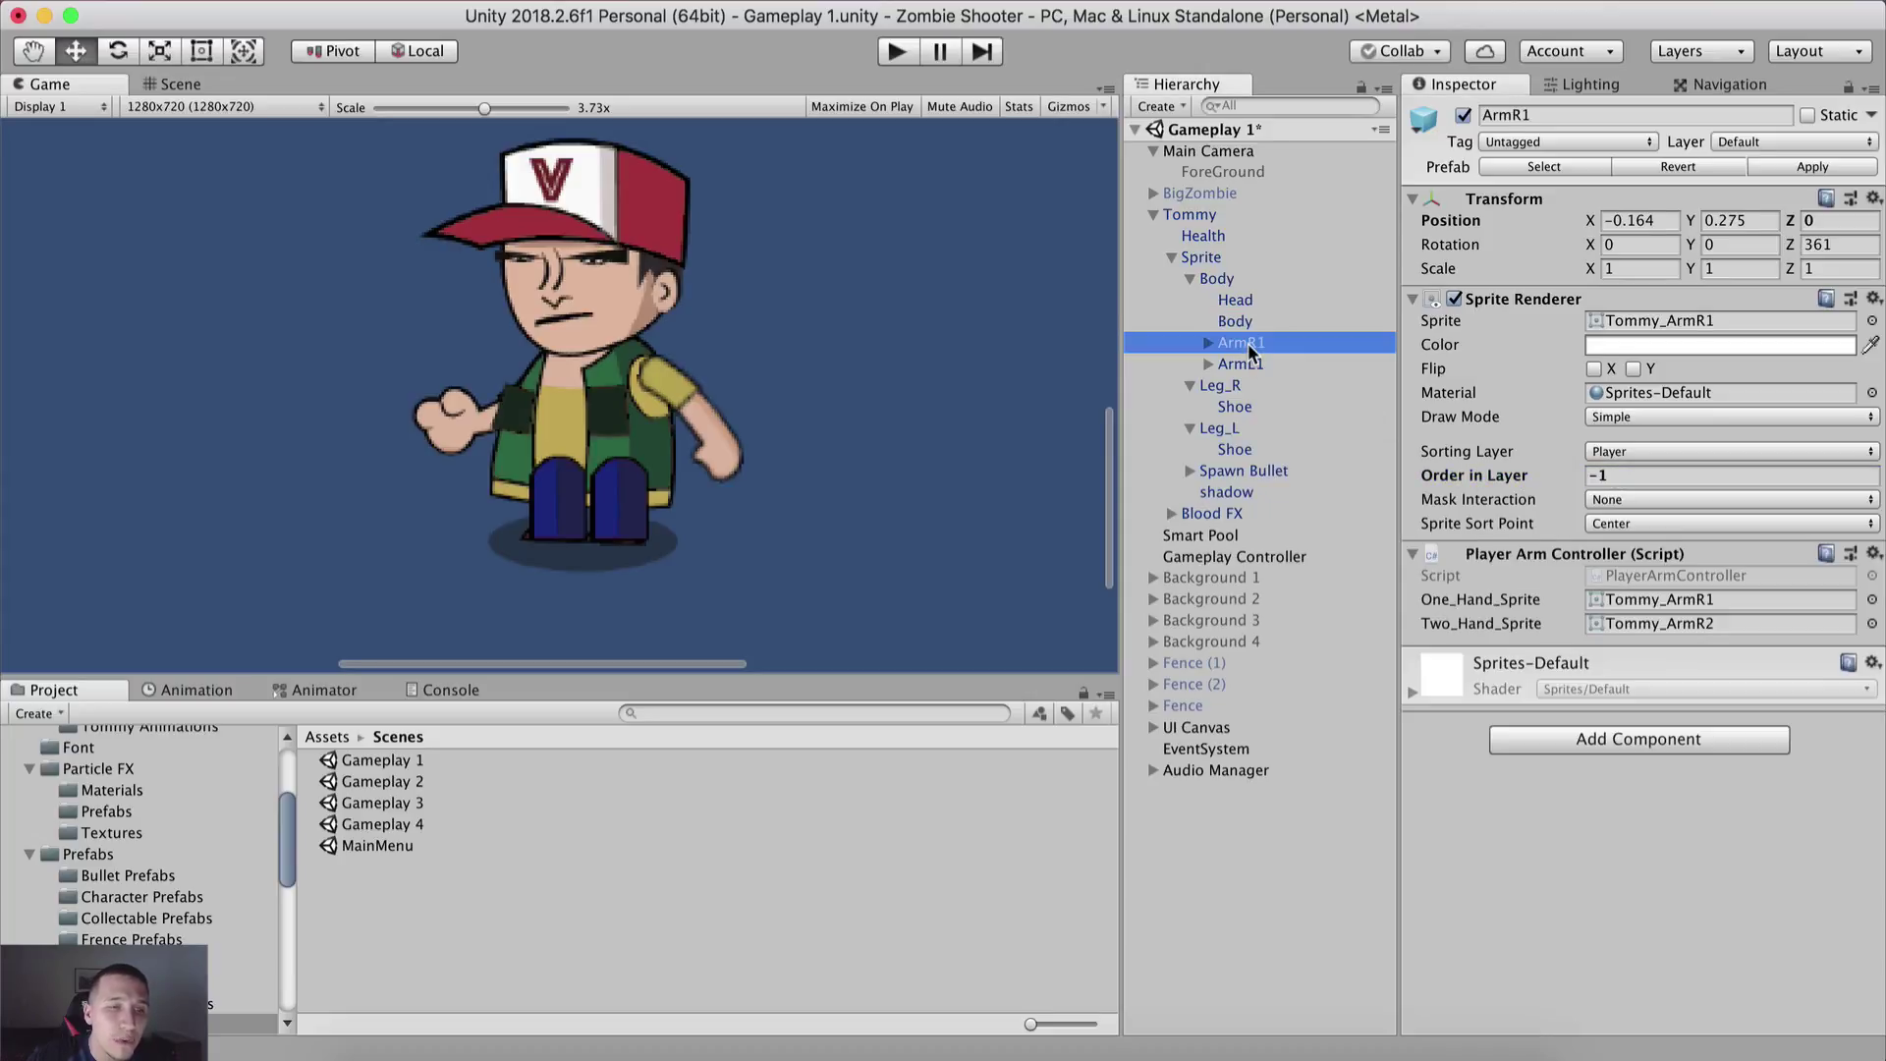
click(1616, 476)
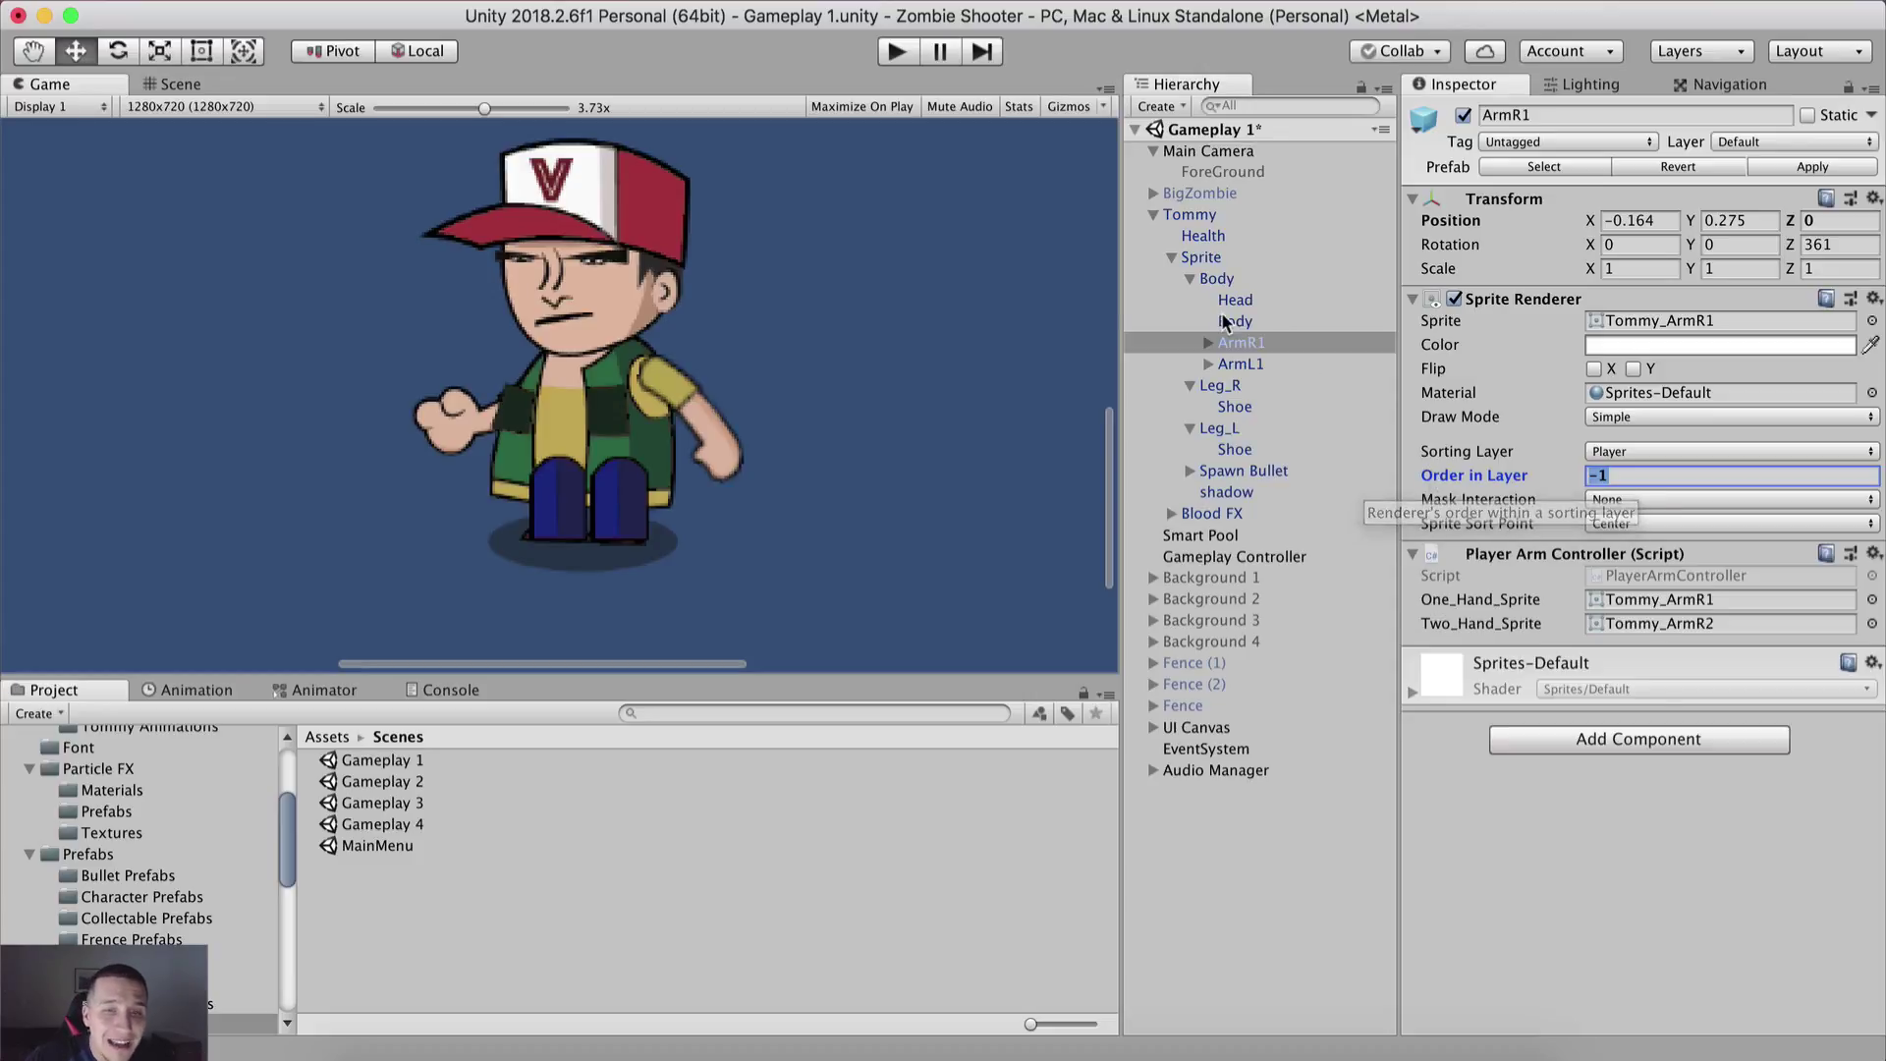
key(super+z)
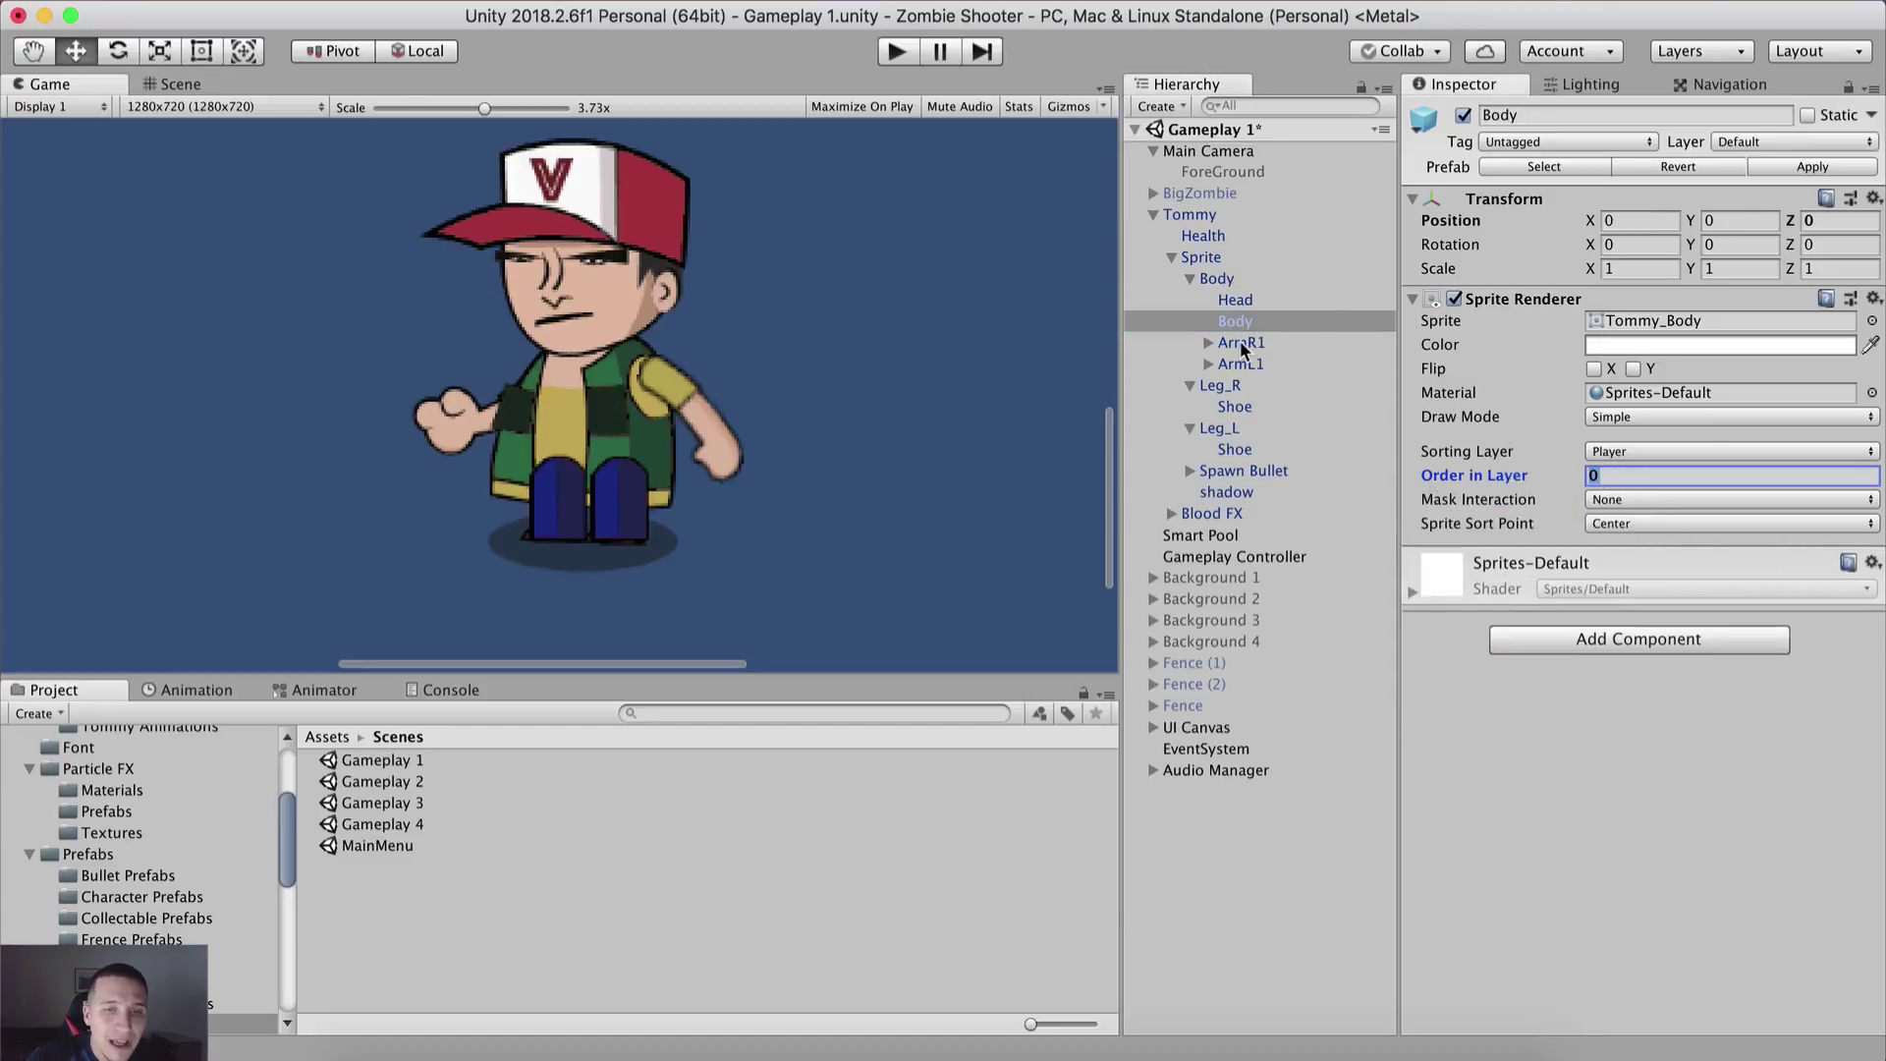
Step: Set the ArmL1 sprite's order in layer to 1
click(1241, 363)
click(1660, 476)
text(1)
Step: Set the order in layer of both the Leg_R and Leg_L sprites to -1
click(1250, 385)
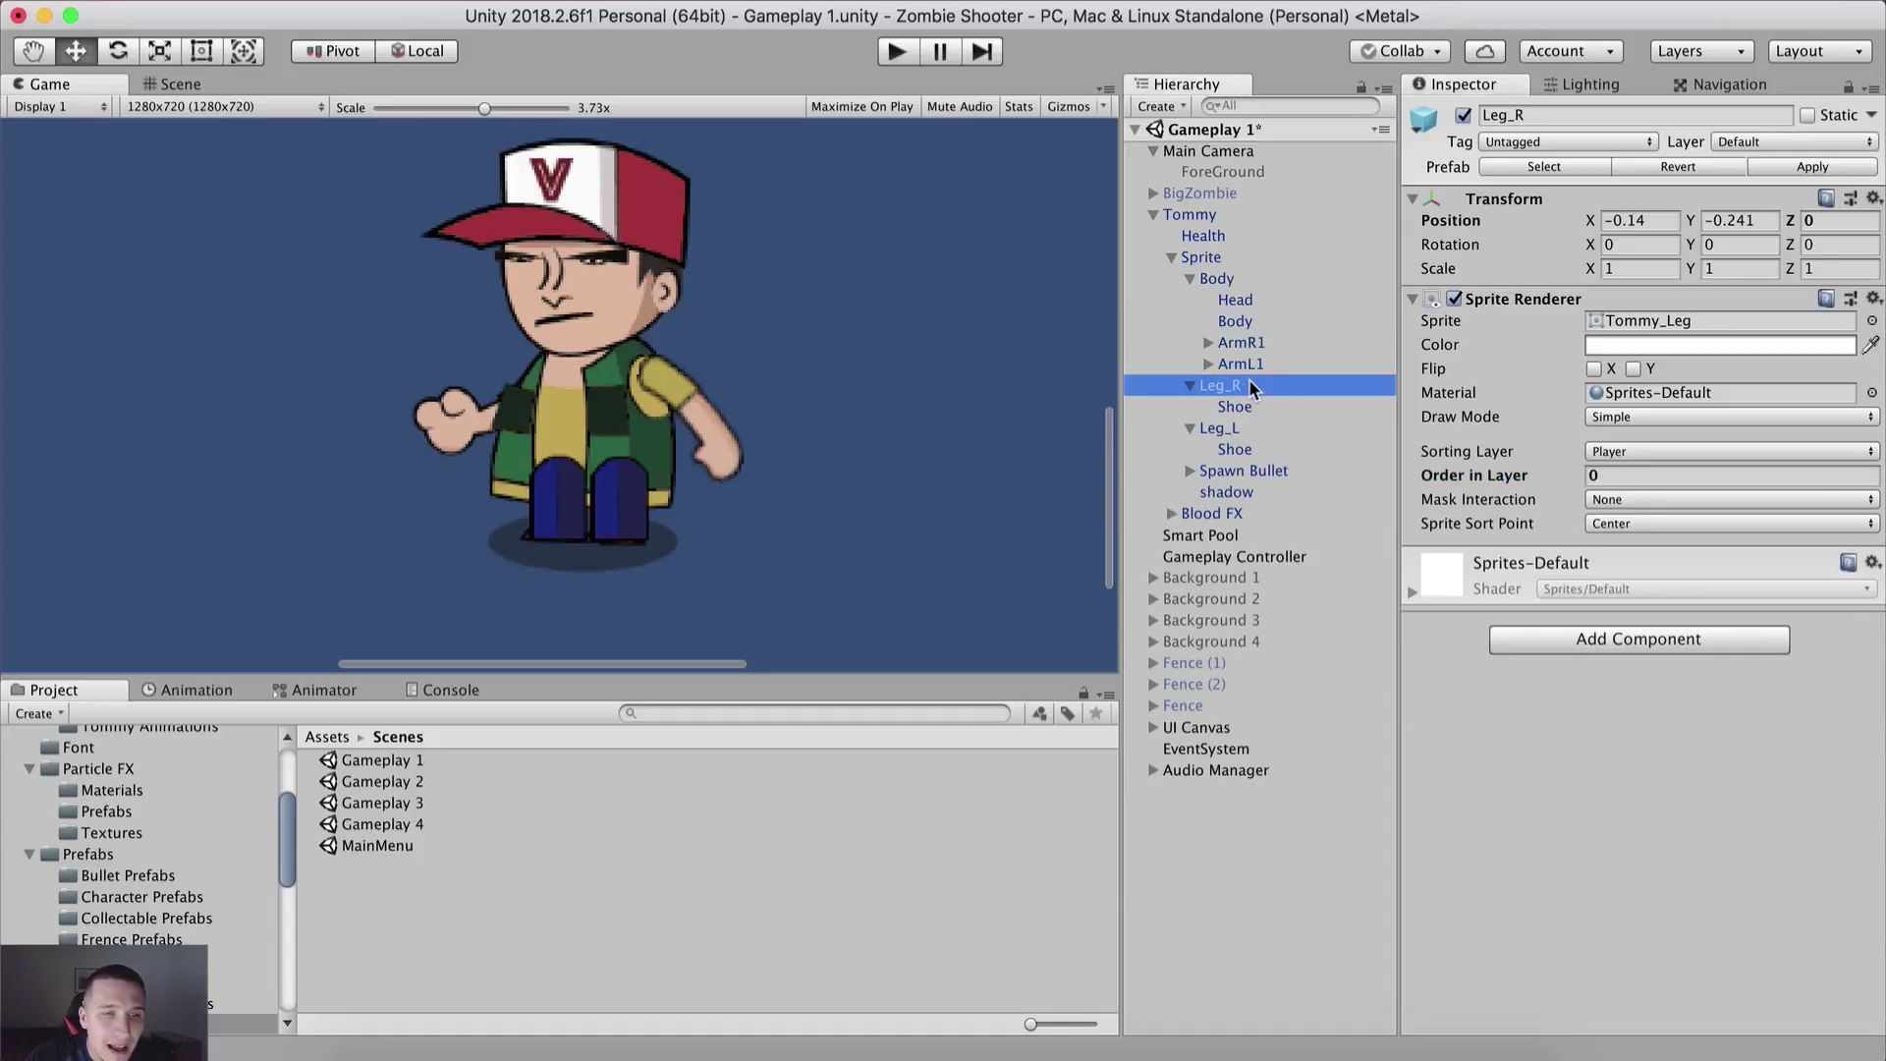
click(1630, 477)
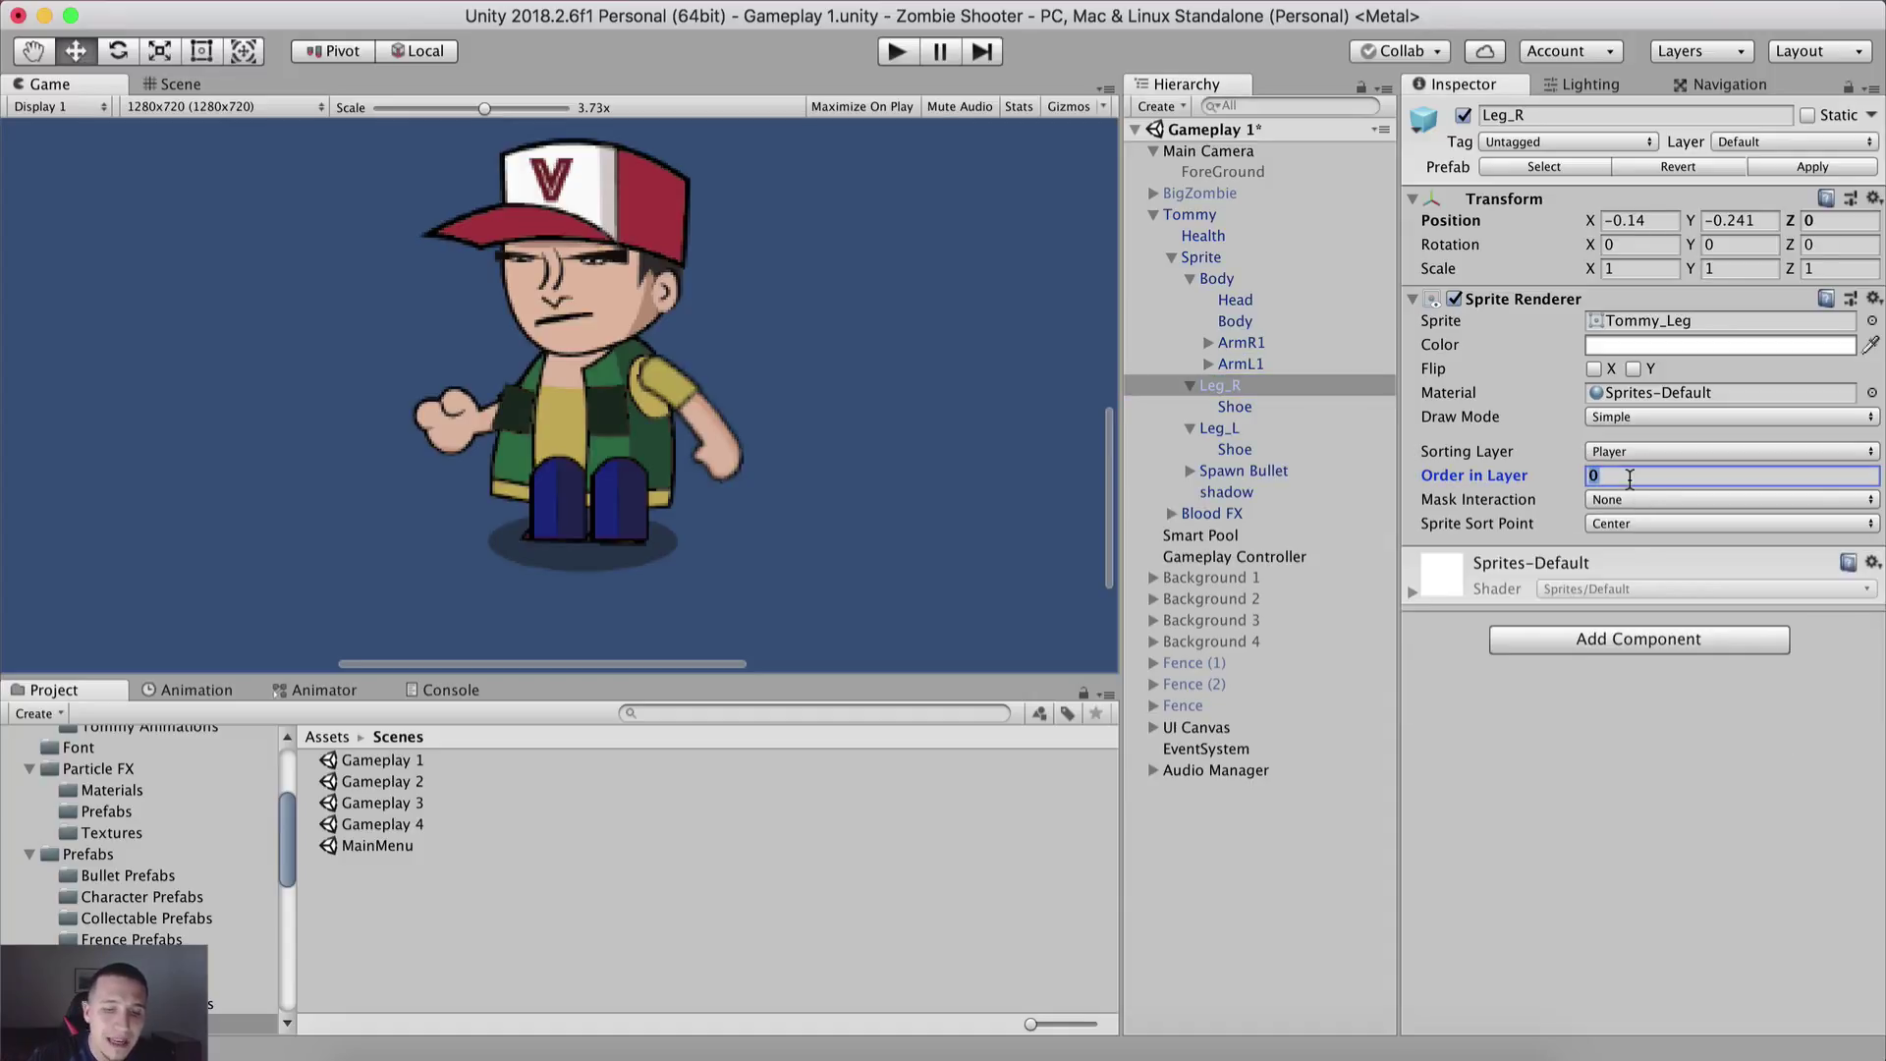
text(-1)
click(1277, 430)
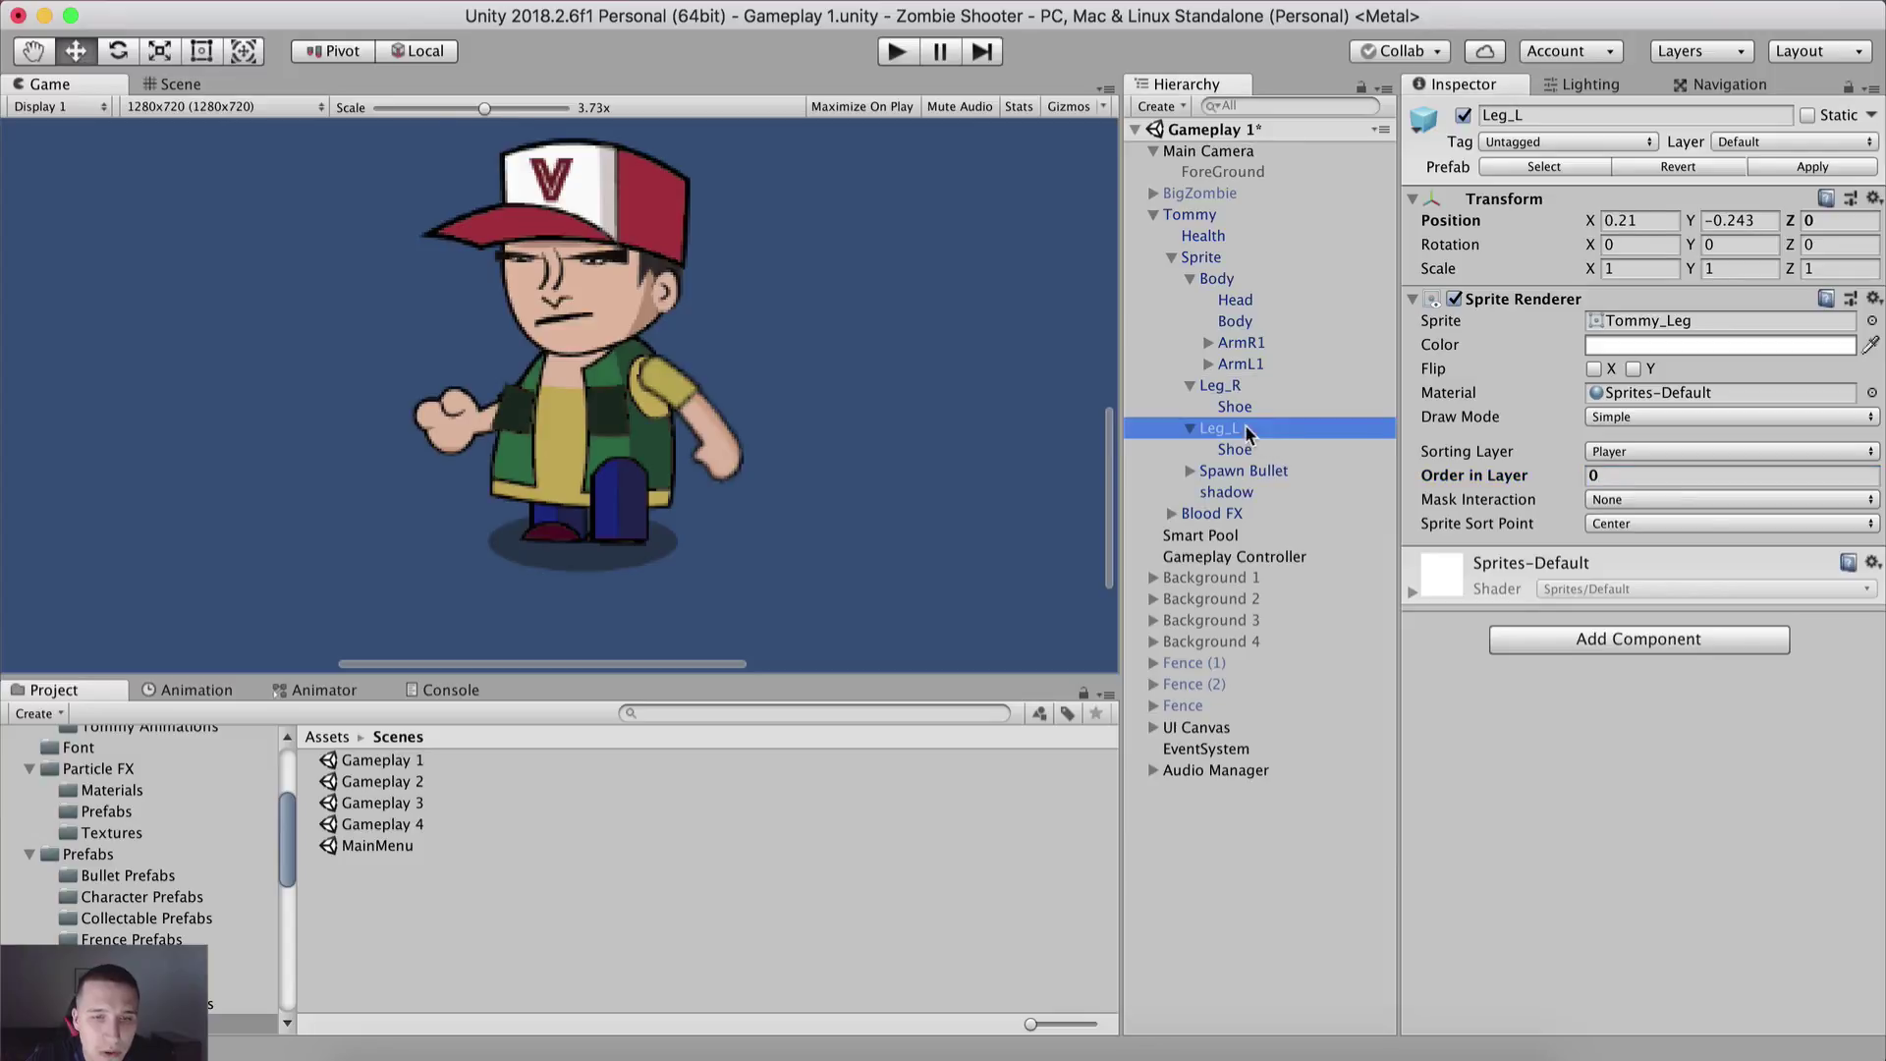
click(1612, 474)
text(-1)
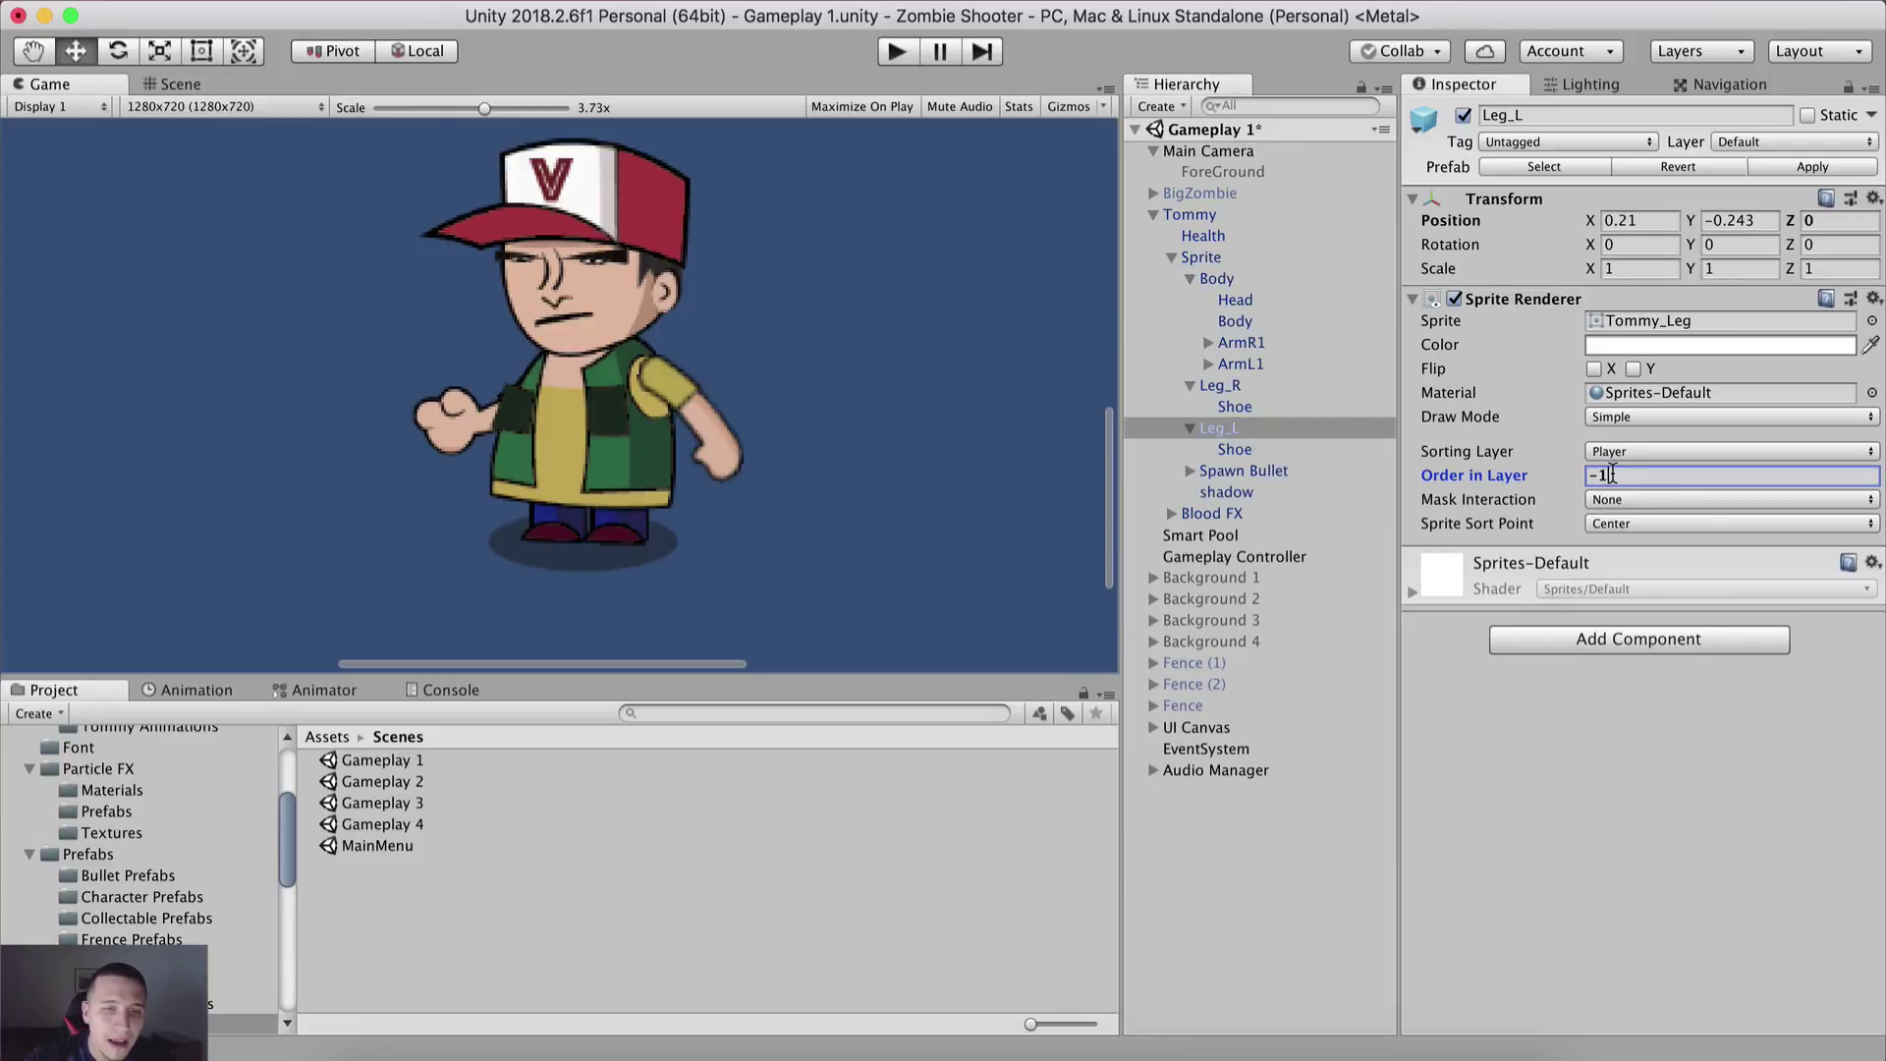
Step: Compare the order in layer of the two Shoe sprites with that of Leg_L and Leg_R
click(1242, 407)
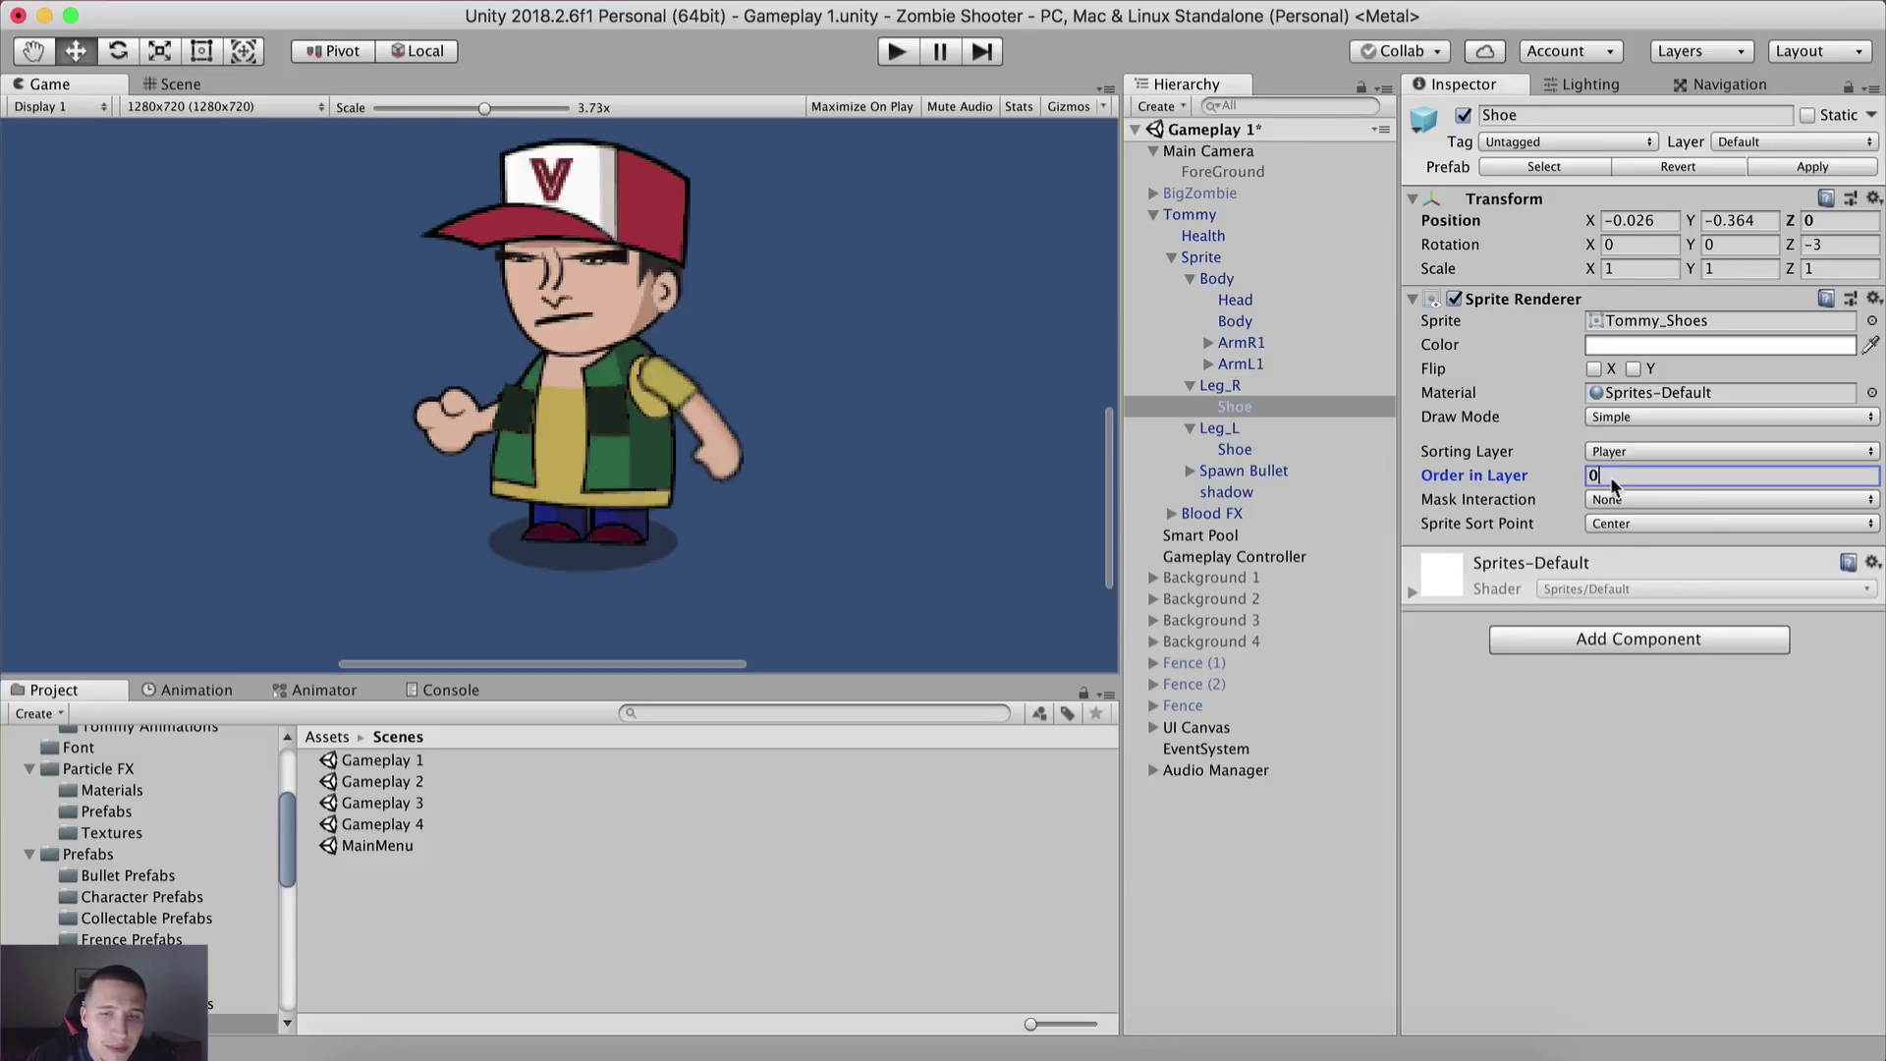
click(1242, 449)
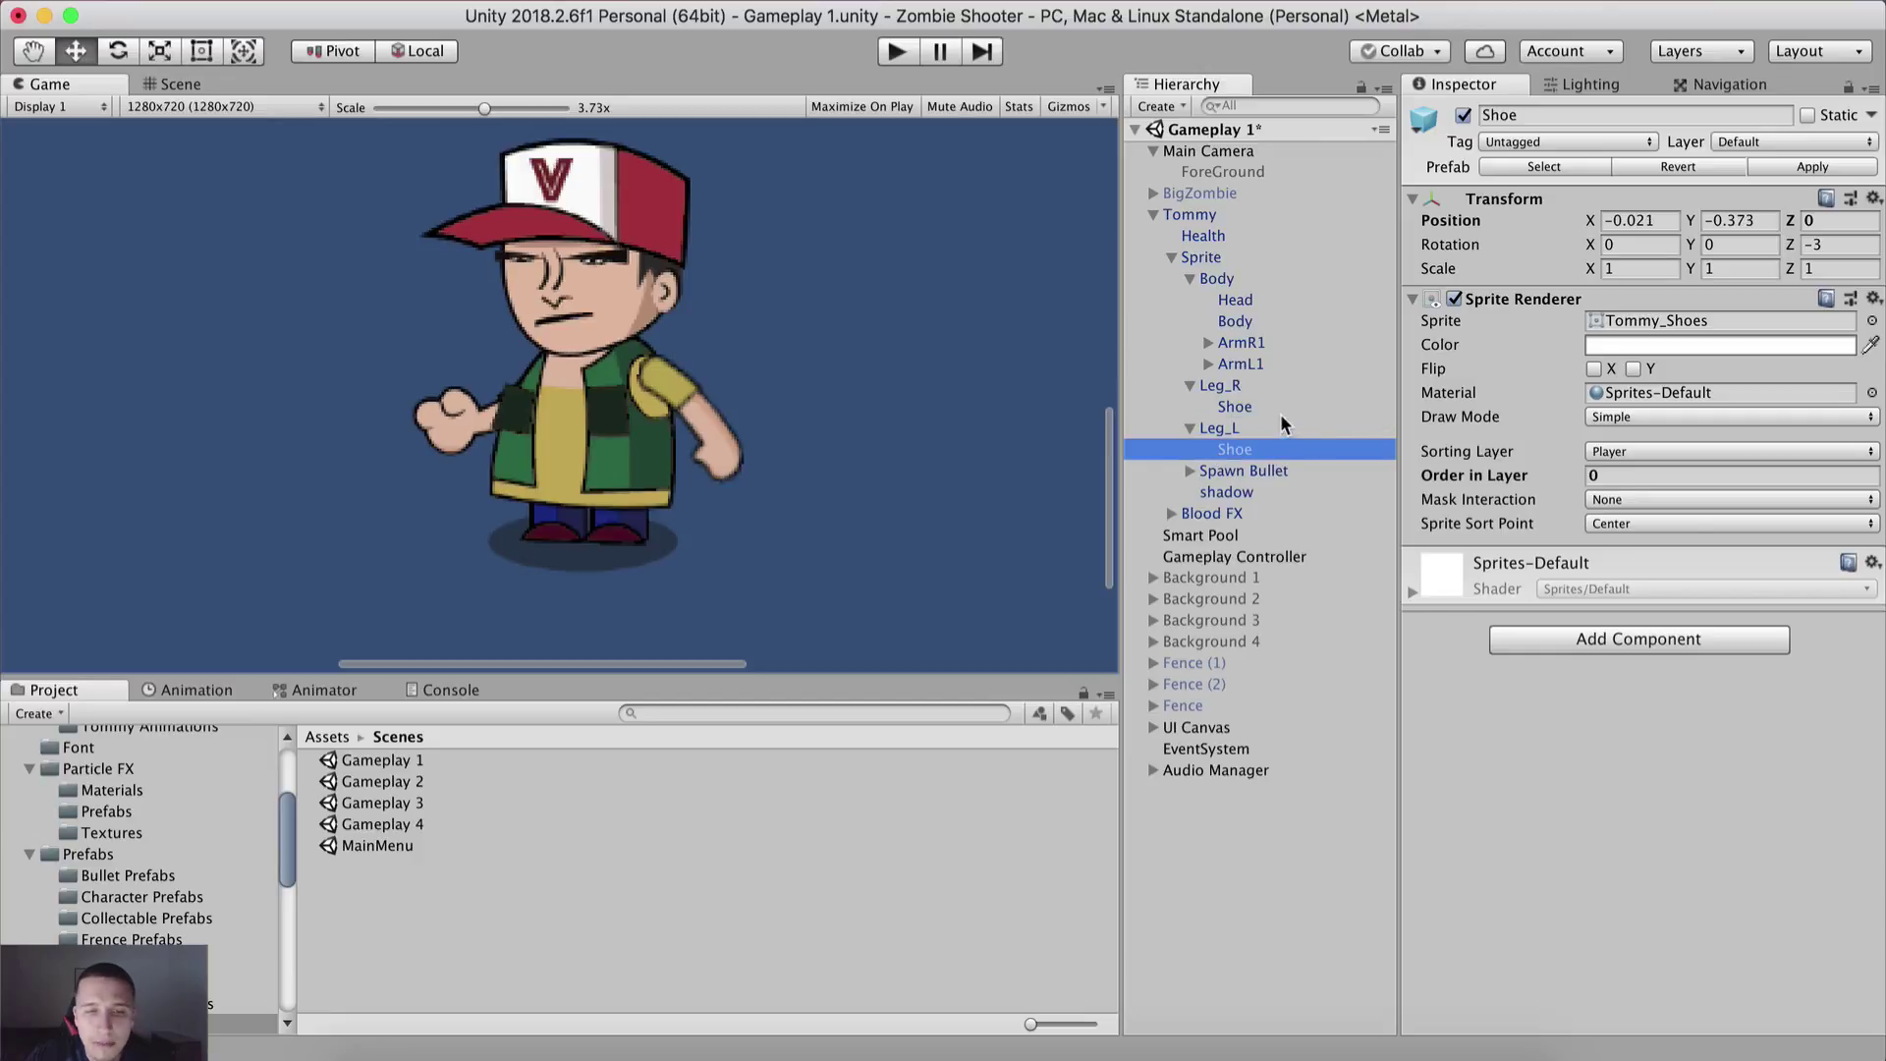
click(1237, 431)
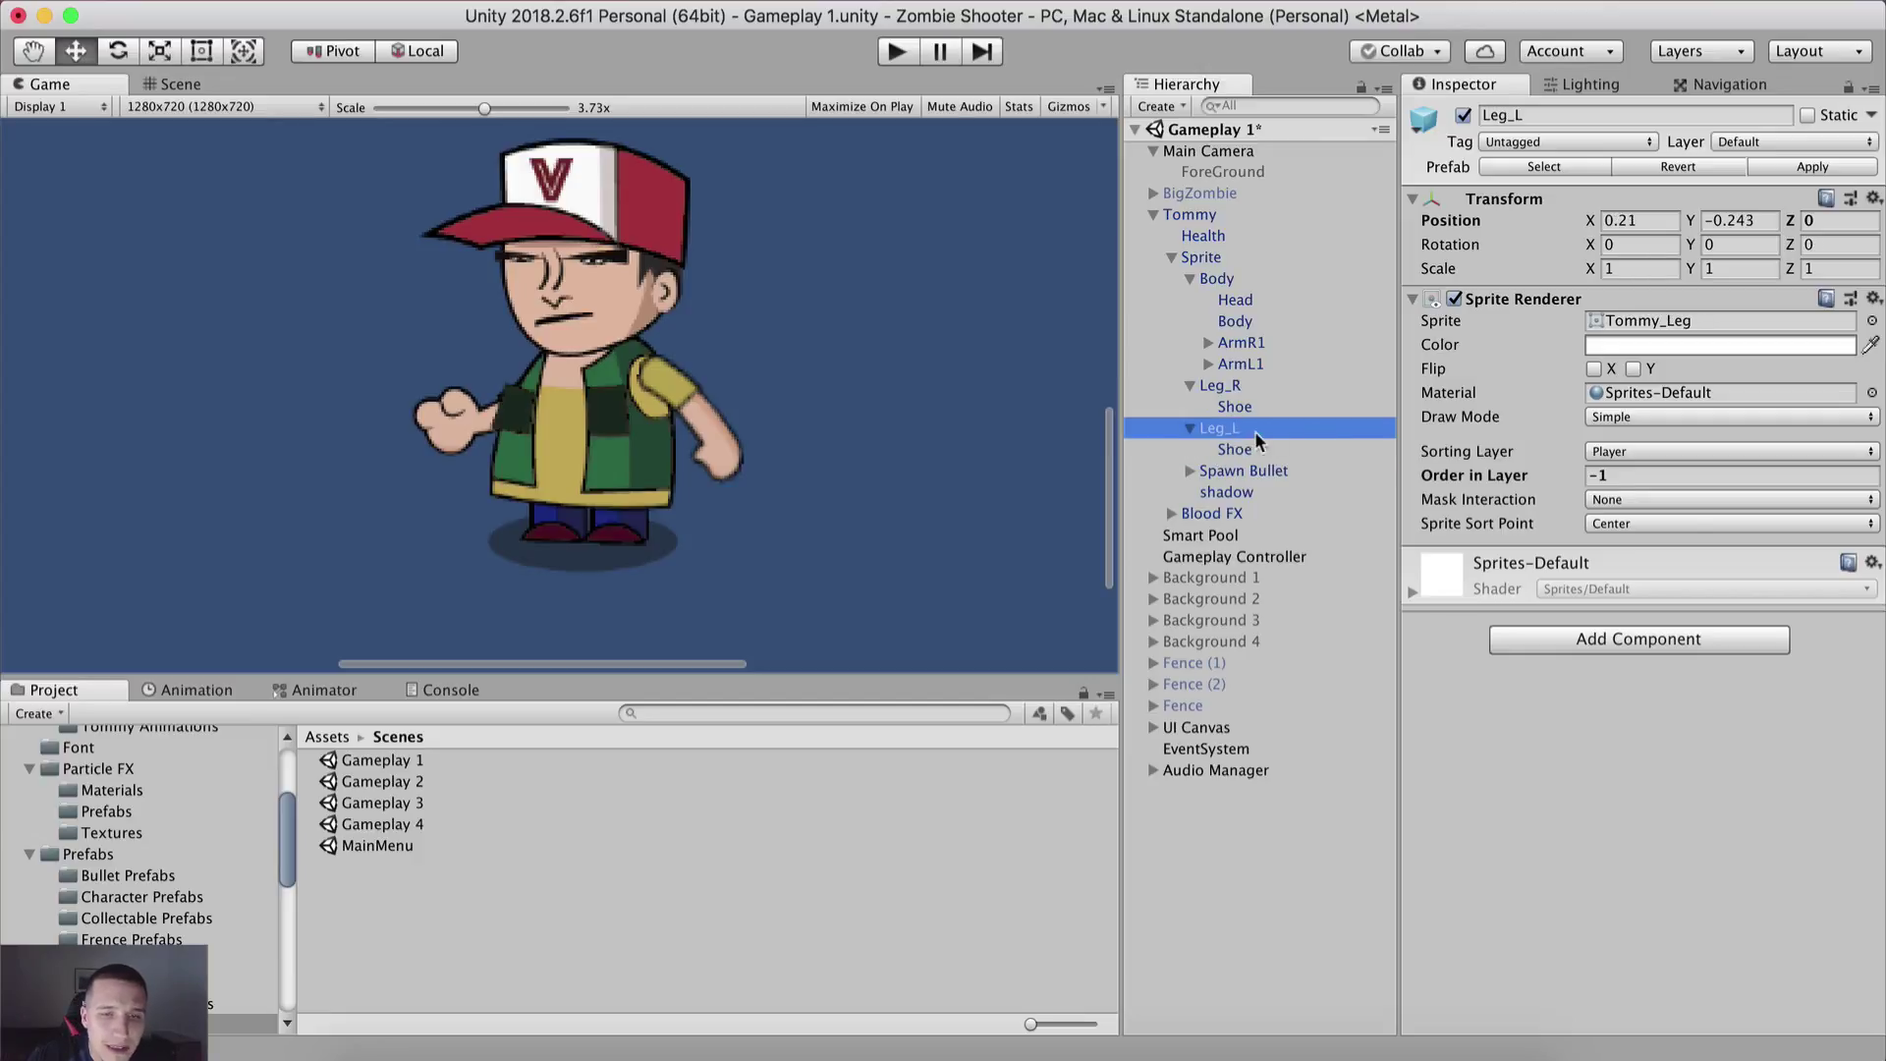
super+click(1253, 386)
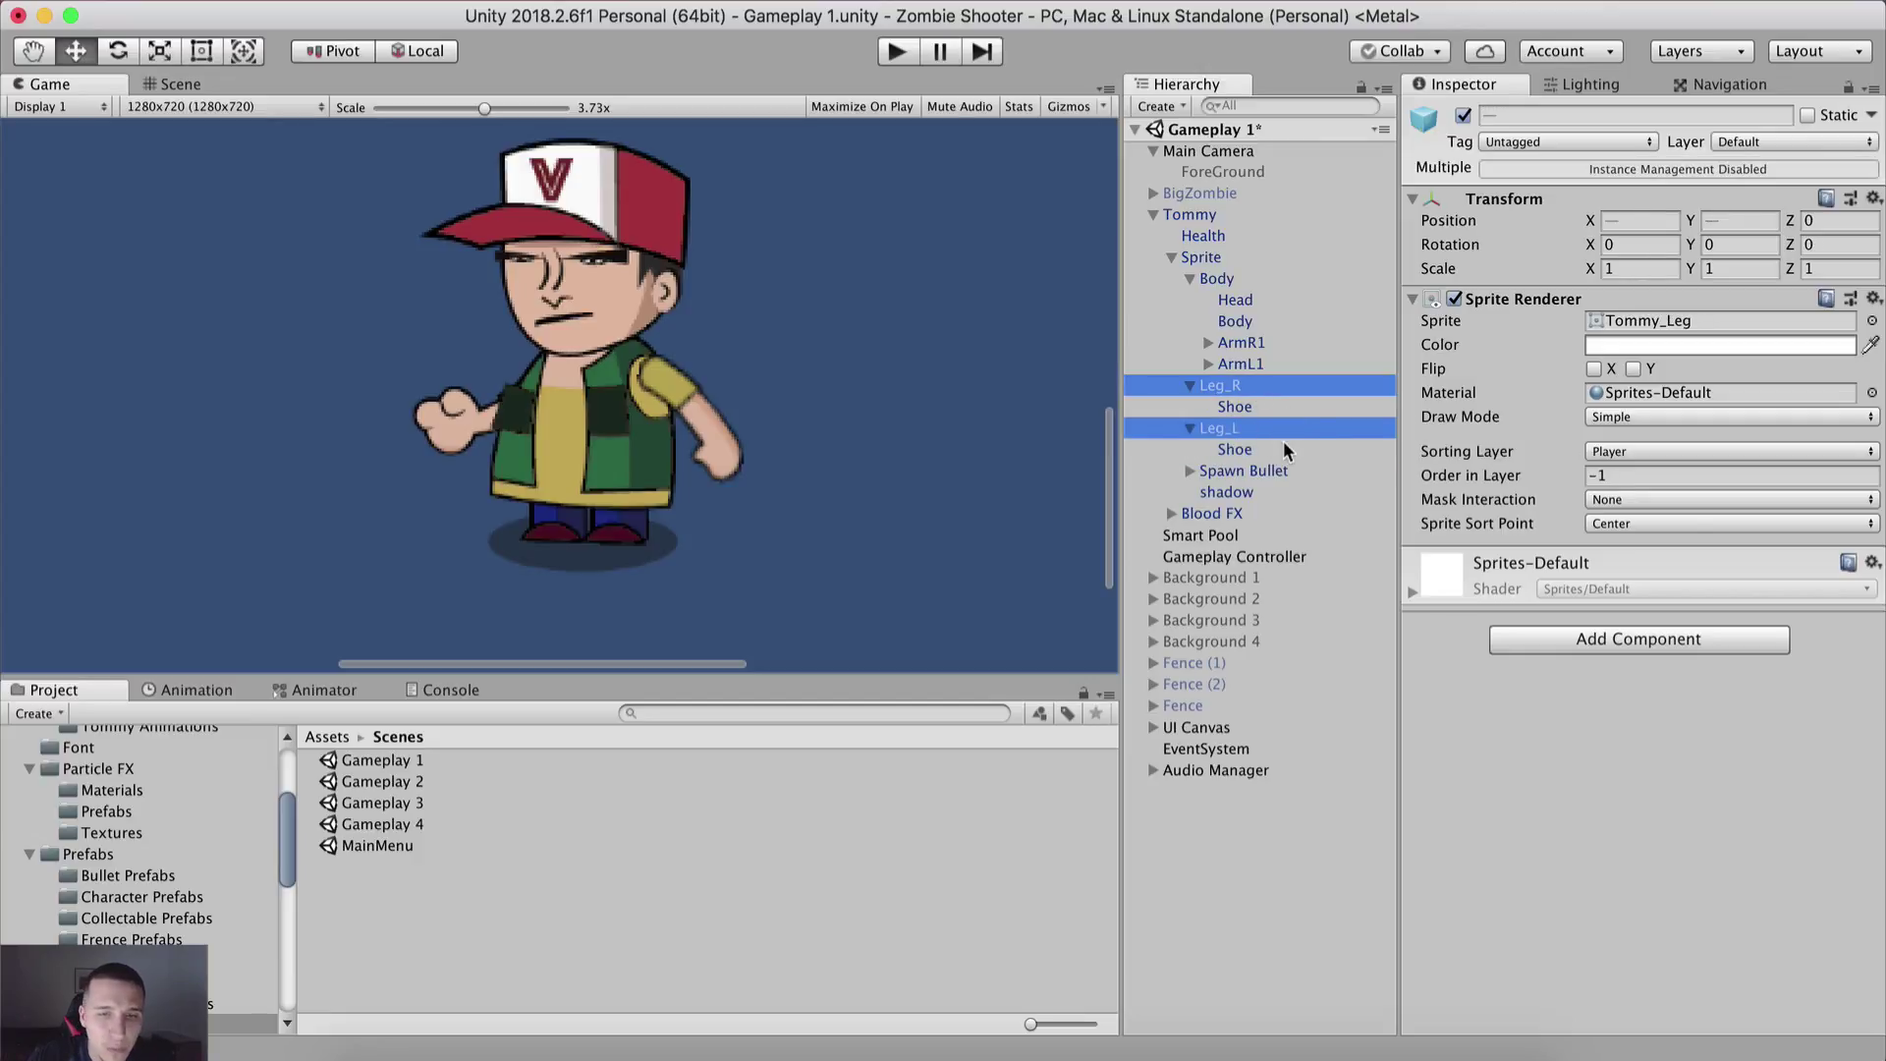
Step: Review the order in layer of the Head, Body and ArmR1 sprites one after another
click(1240, 300)
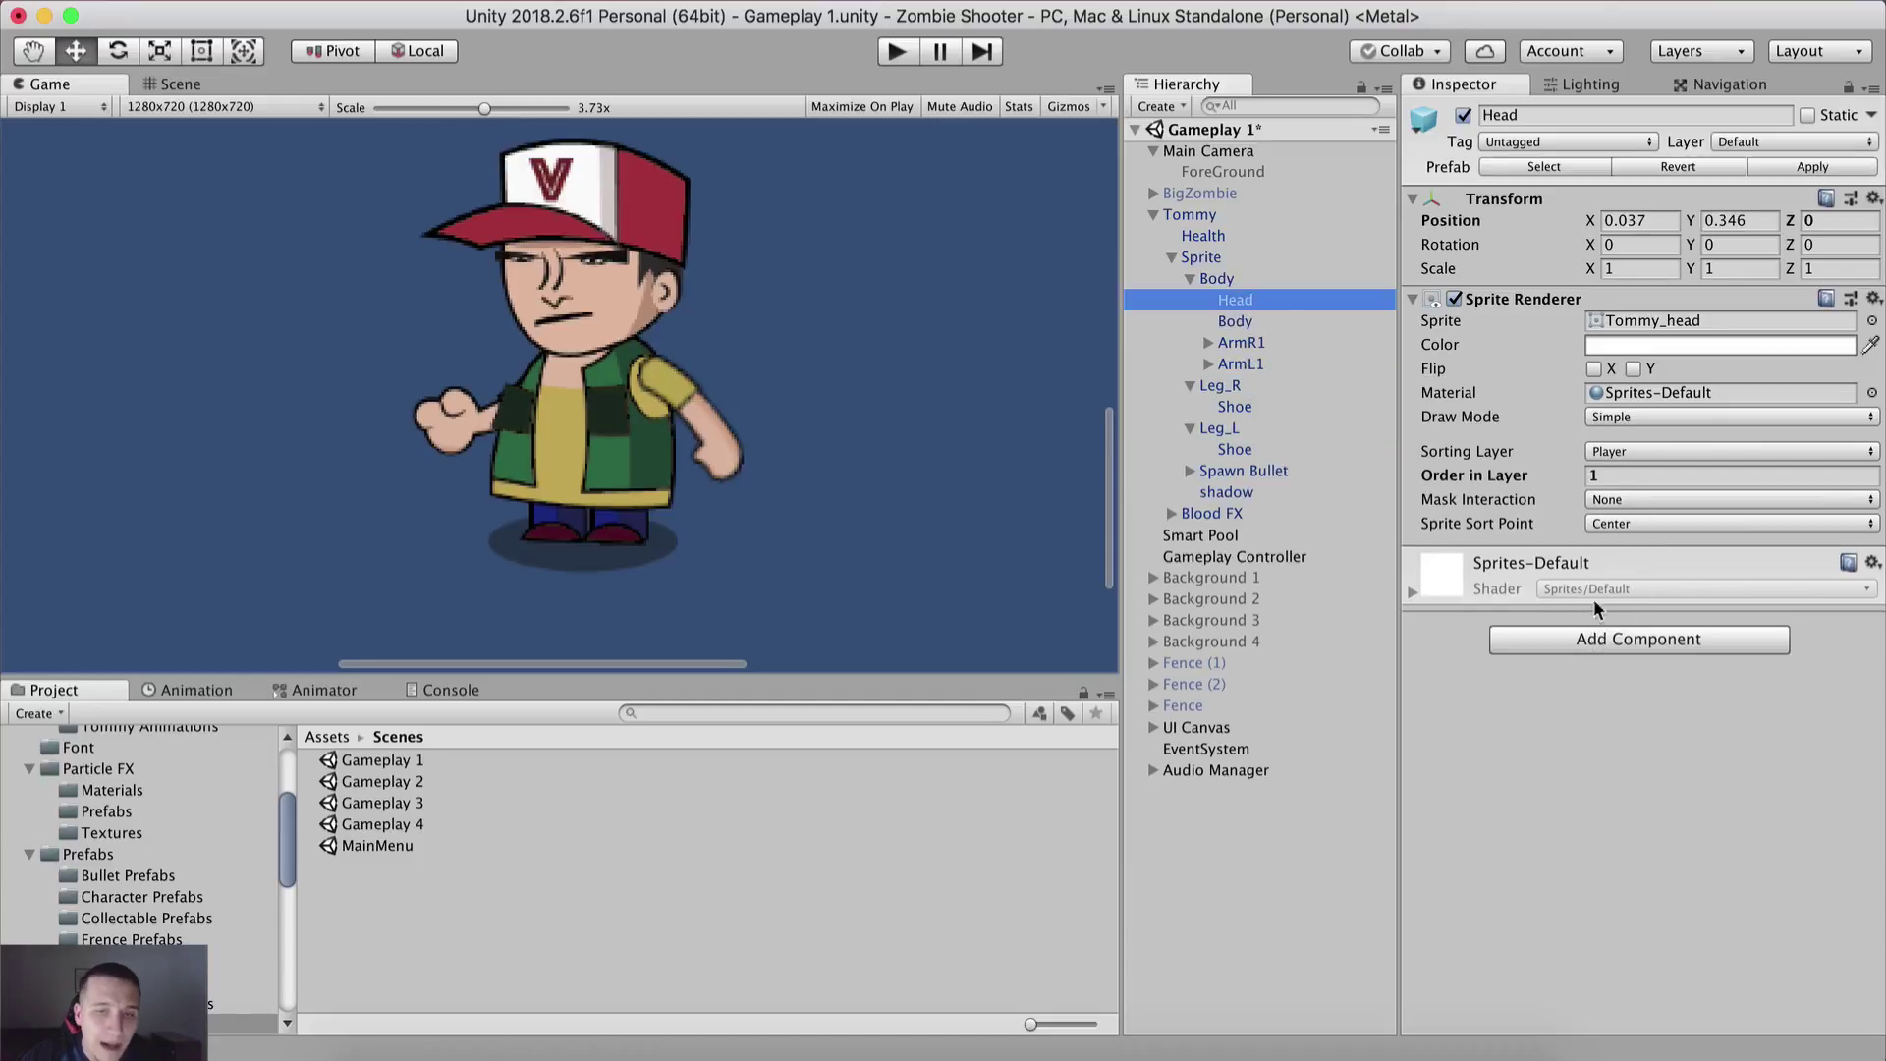
click(1593, 476)
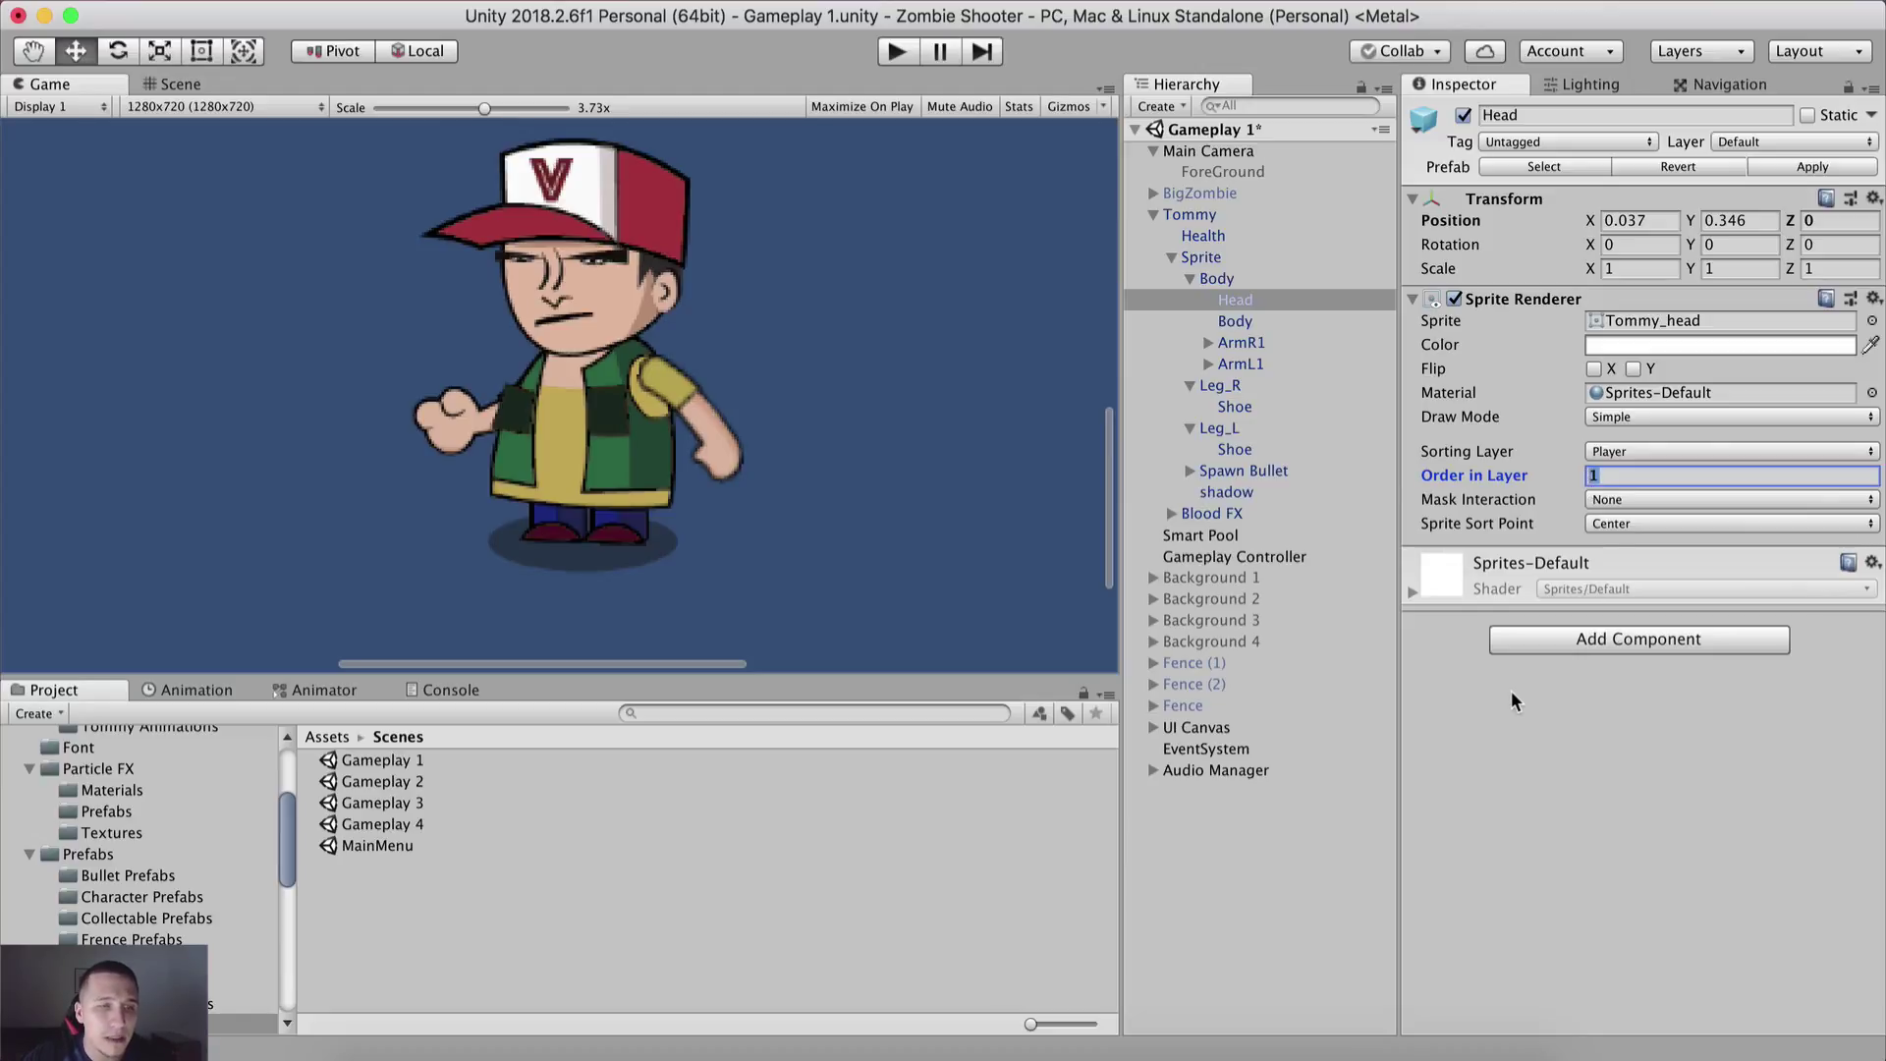
click(1235, 321)
click(1607, 475)
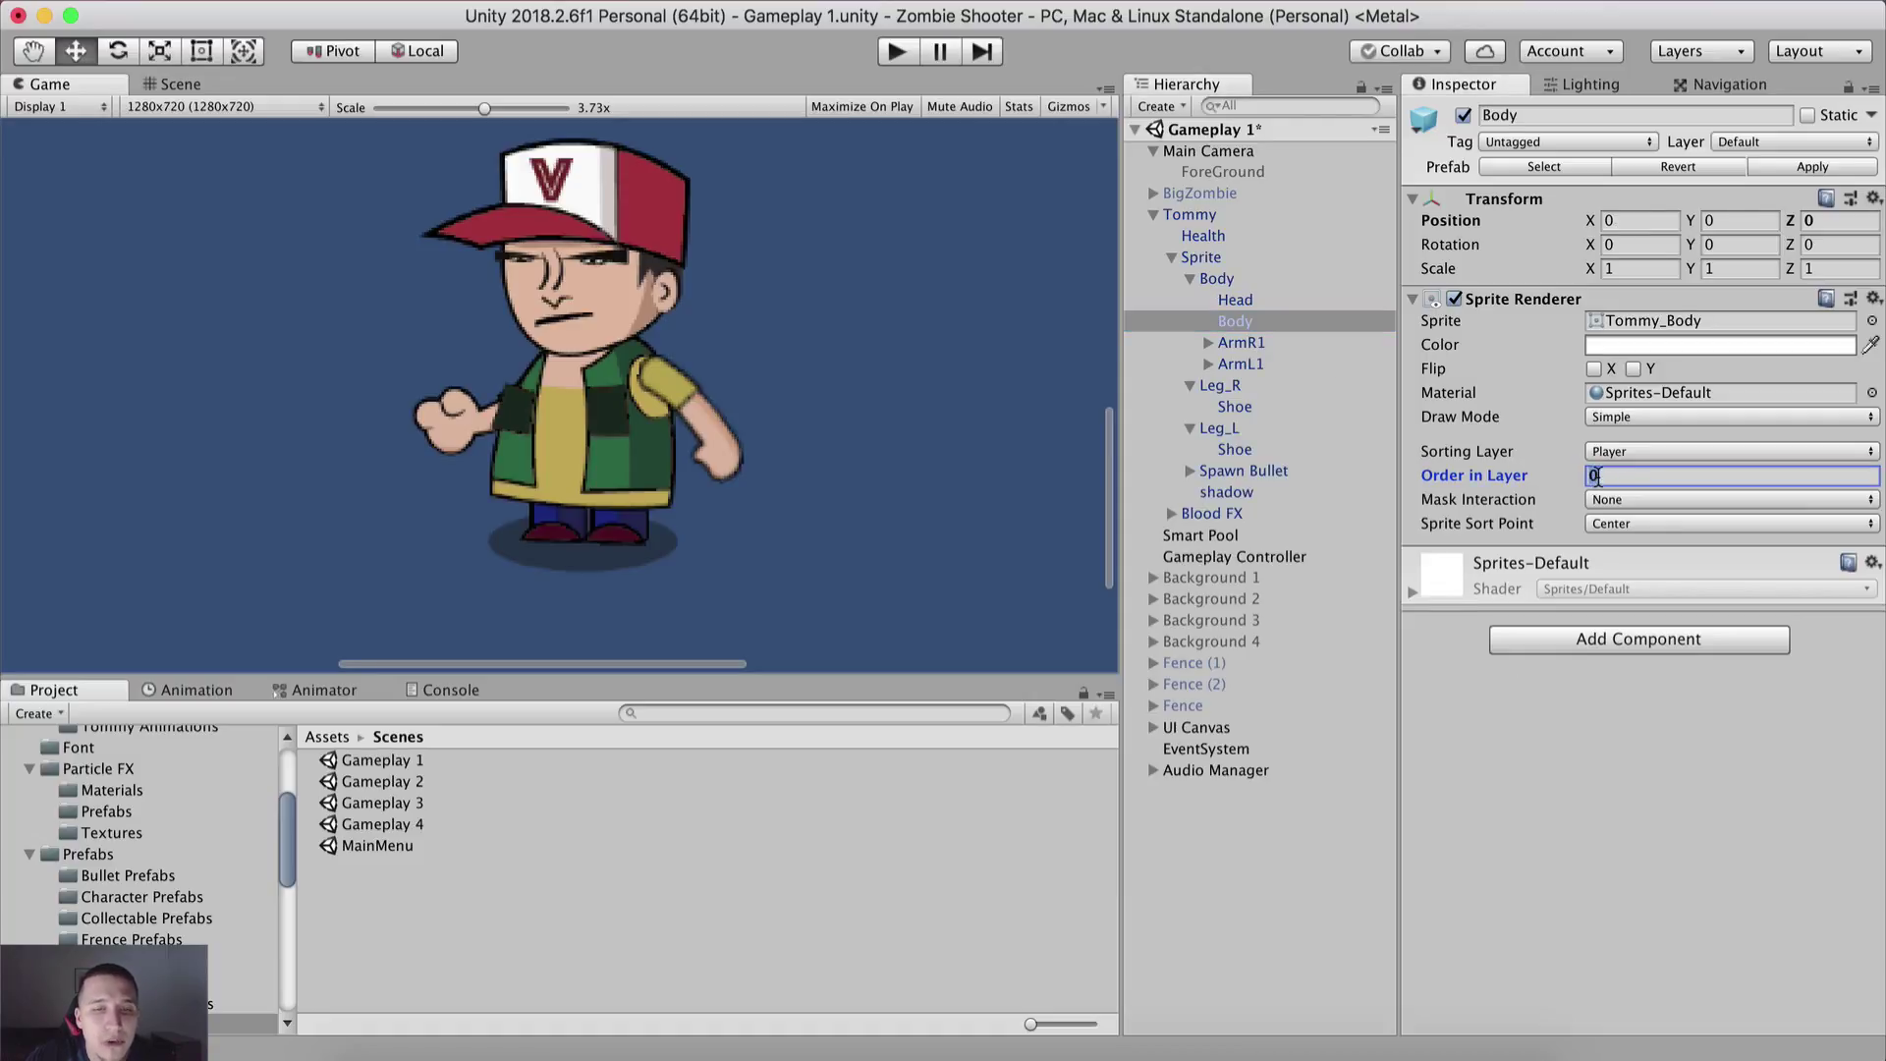
click(1244, 341)
click(1632, 478)
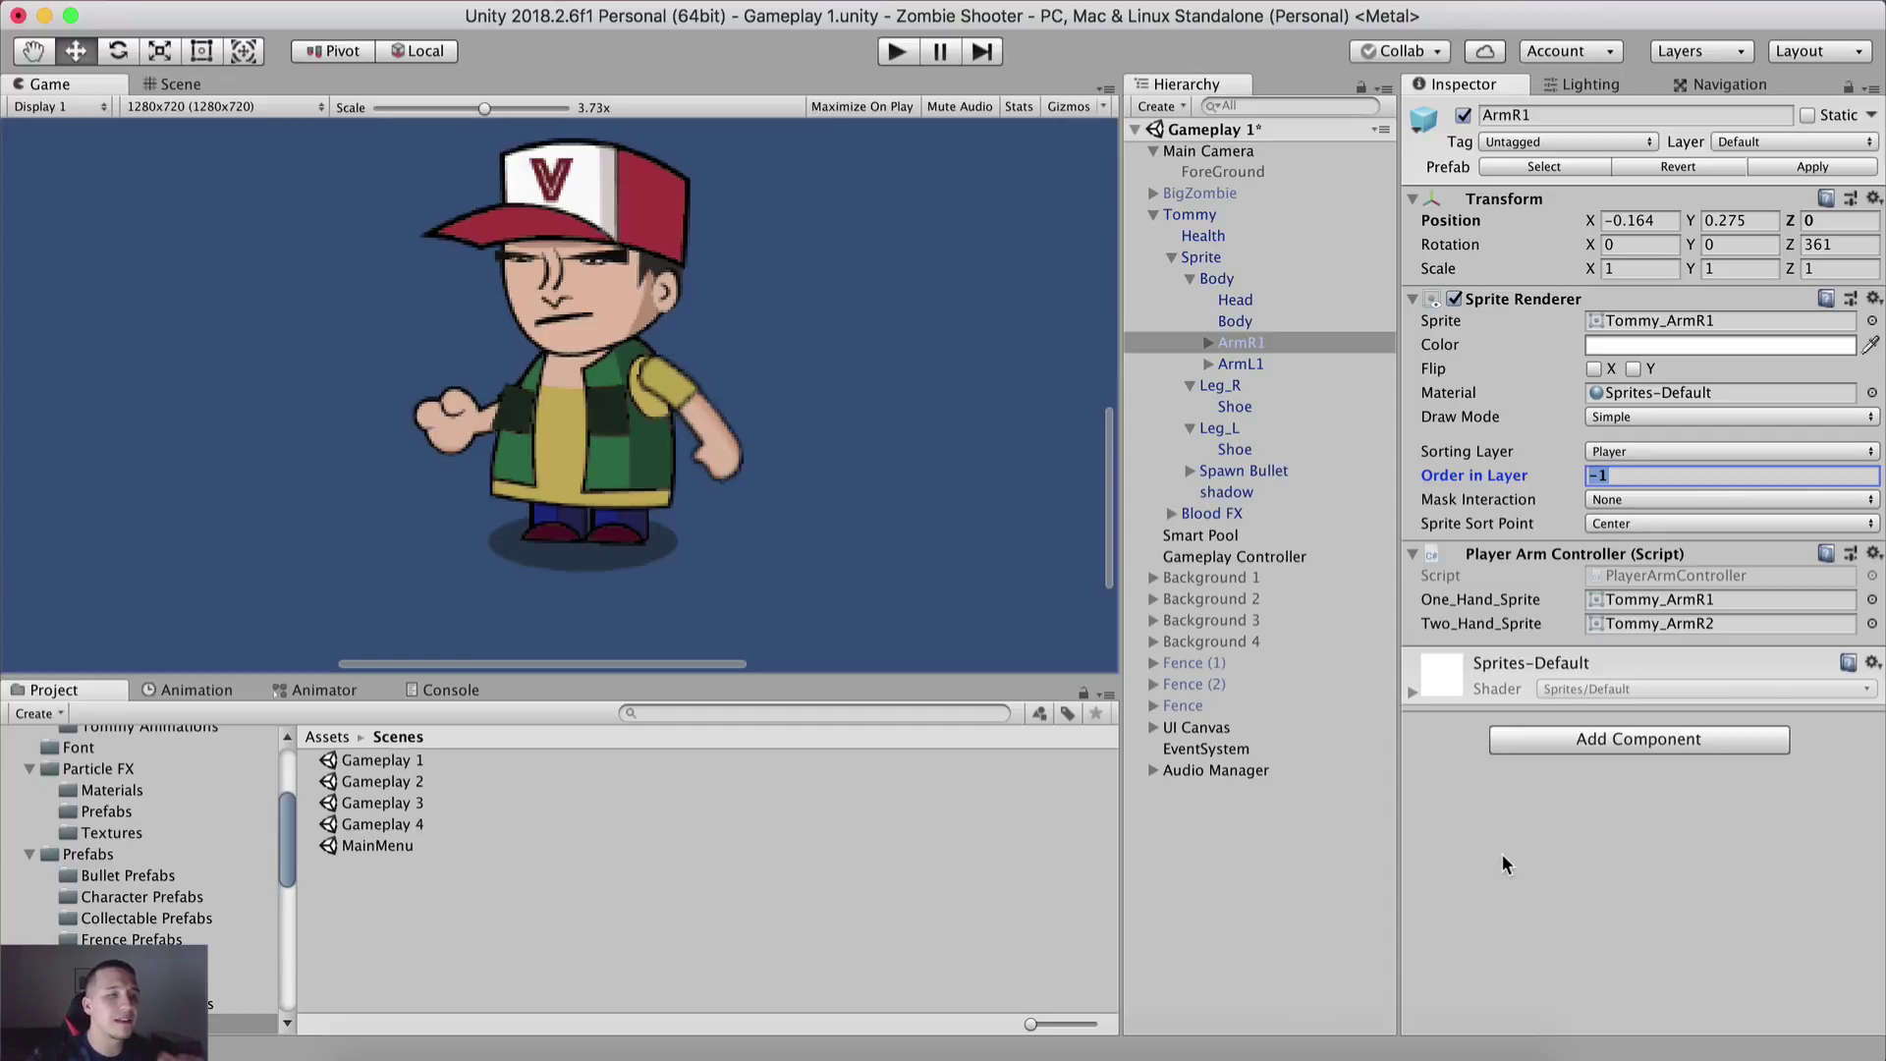
Step: Inspect Tommy from an angle in the Scene view, review ArmR1's sorting layer options, and return to the Game view
click(180, 83)
middle_drag(550, 409, 688, 405)
alt+drag(688, 405, 619, 303)
key(w)
click(1617, 452)
click(1591, 774)
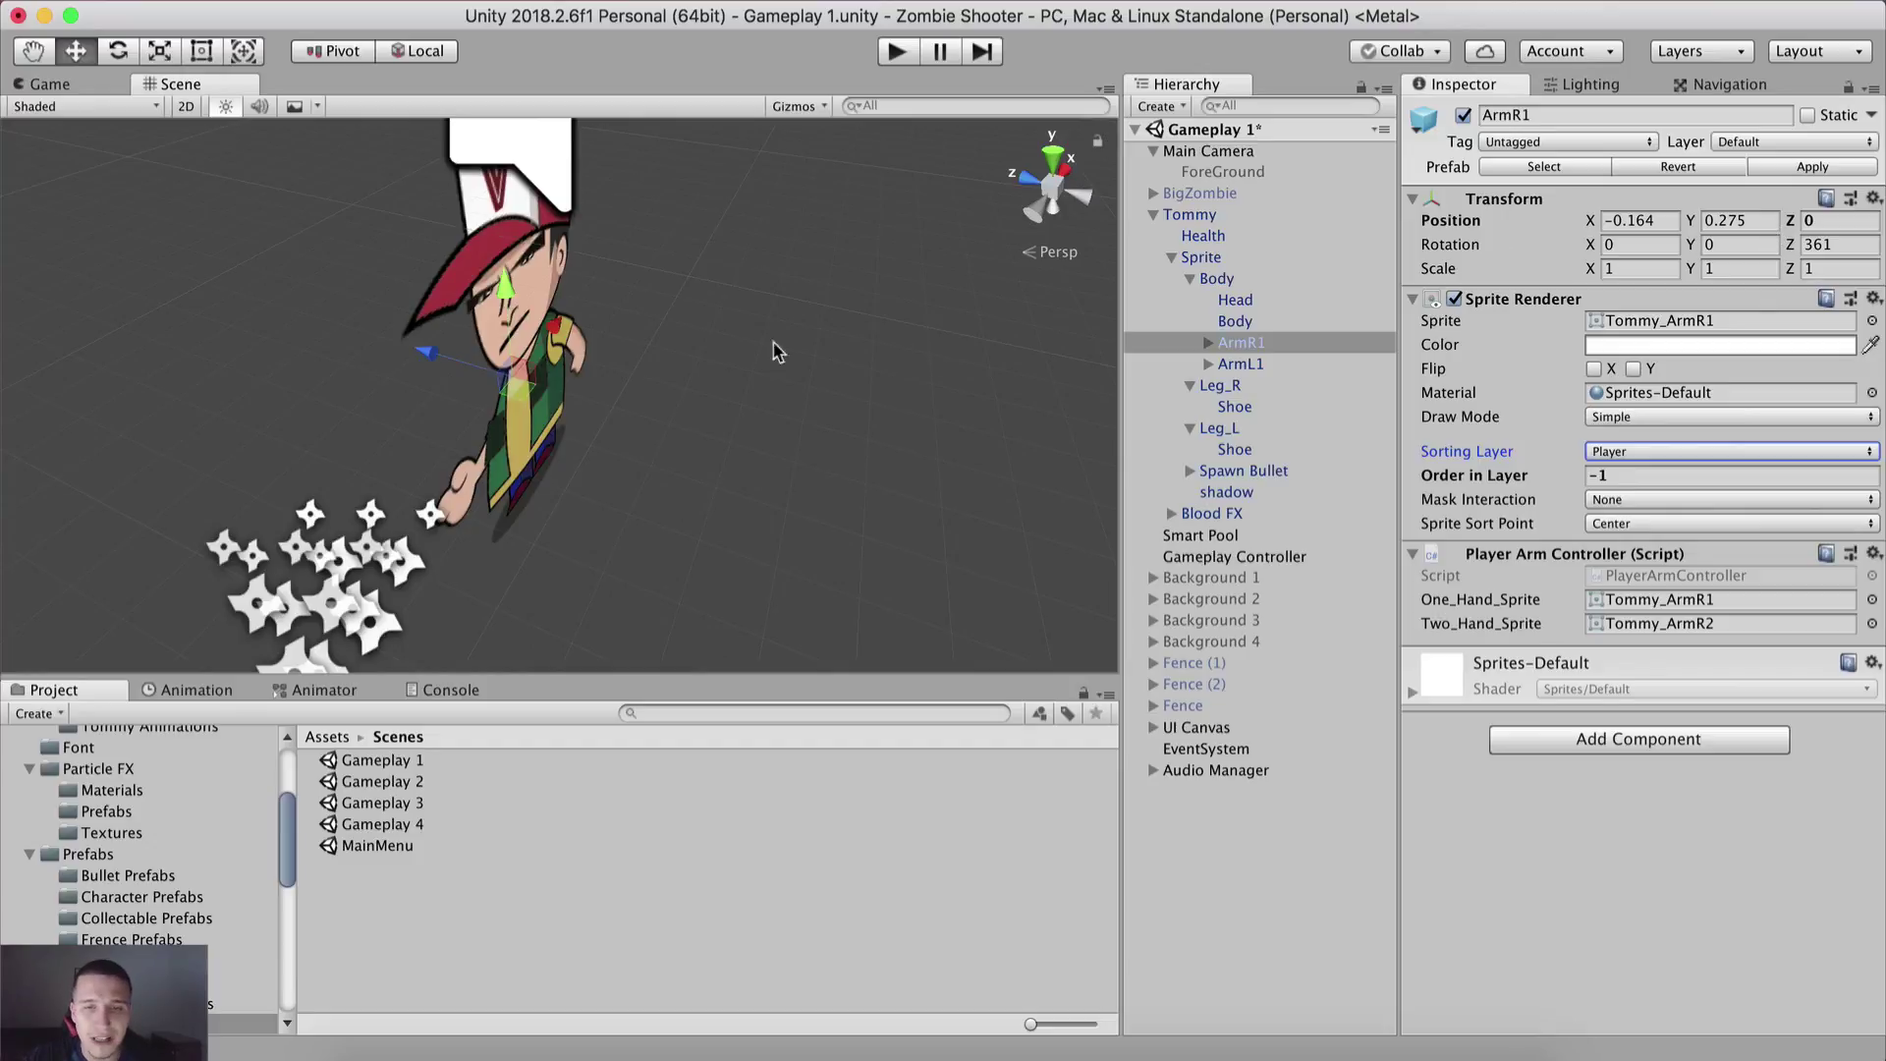
click(52, 84)
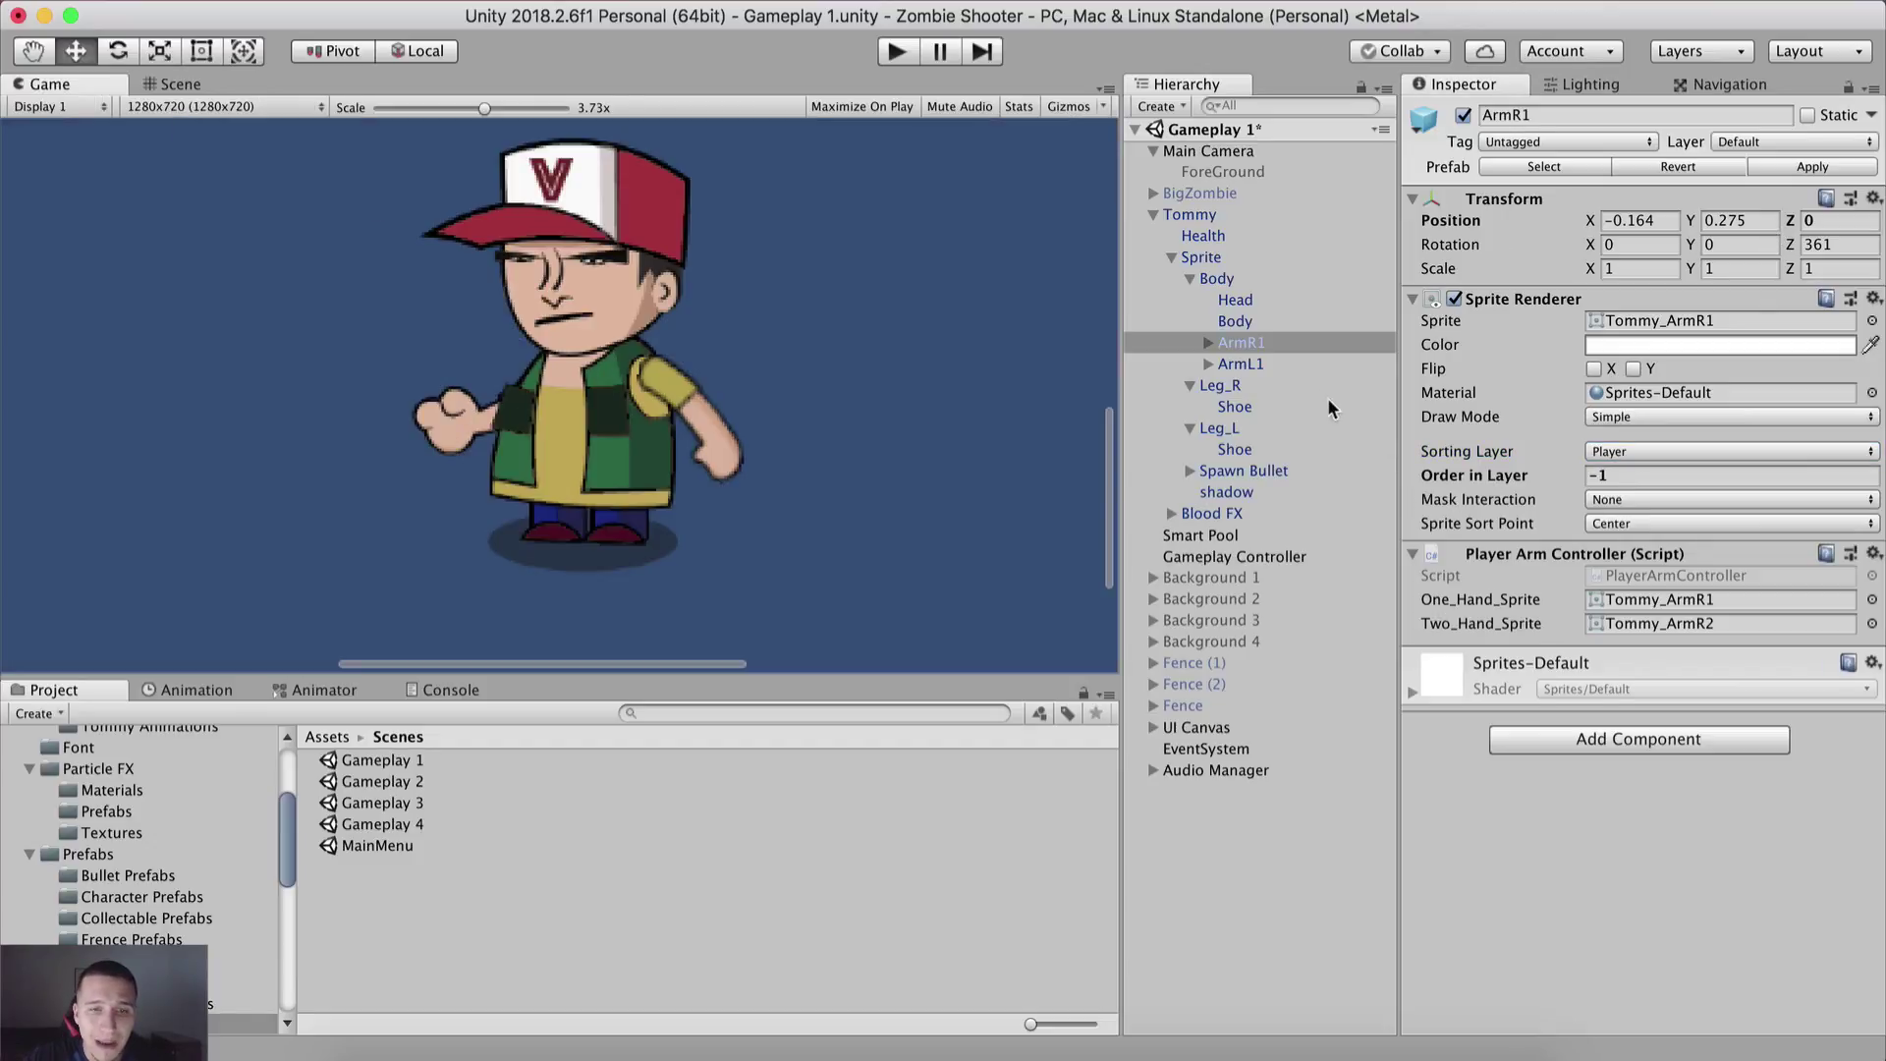
Step: Check the Body sprite's order in layer and its Z position
click(1236, 322)
click(1646, 475)
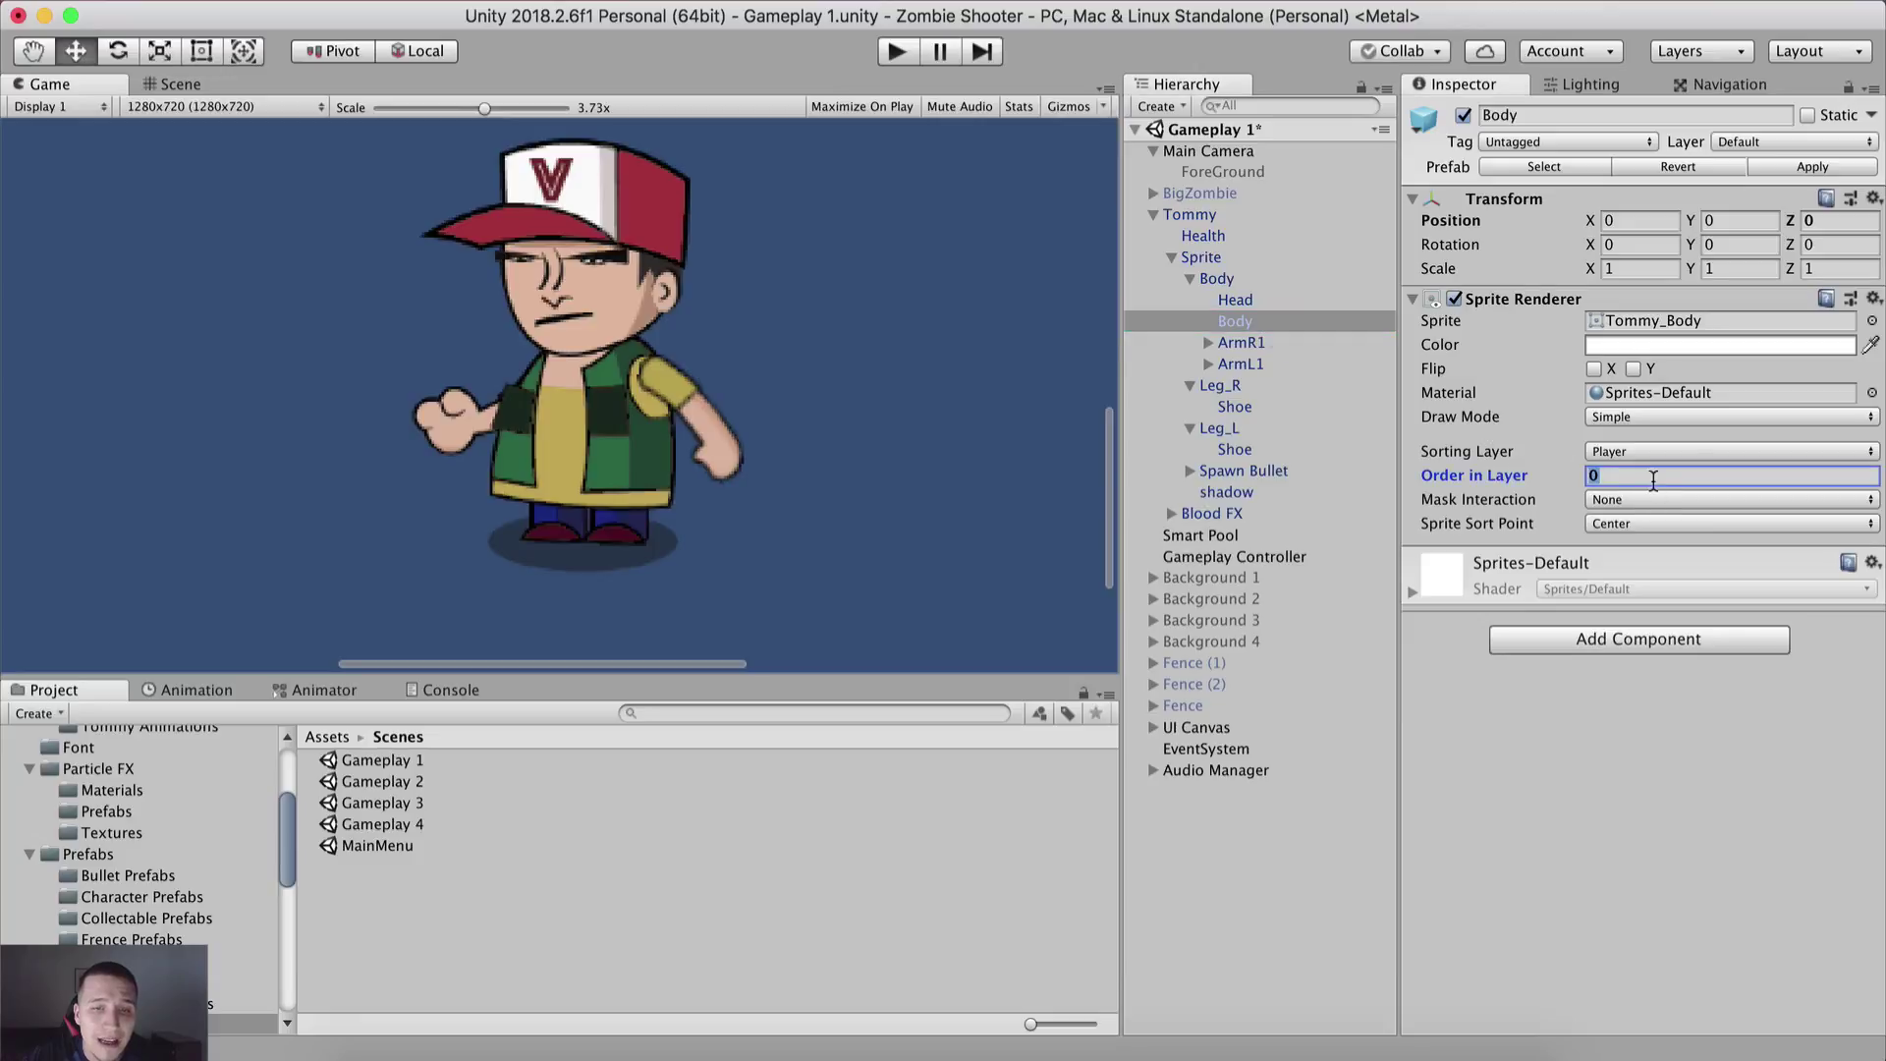
key(Return)
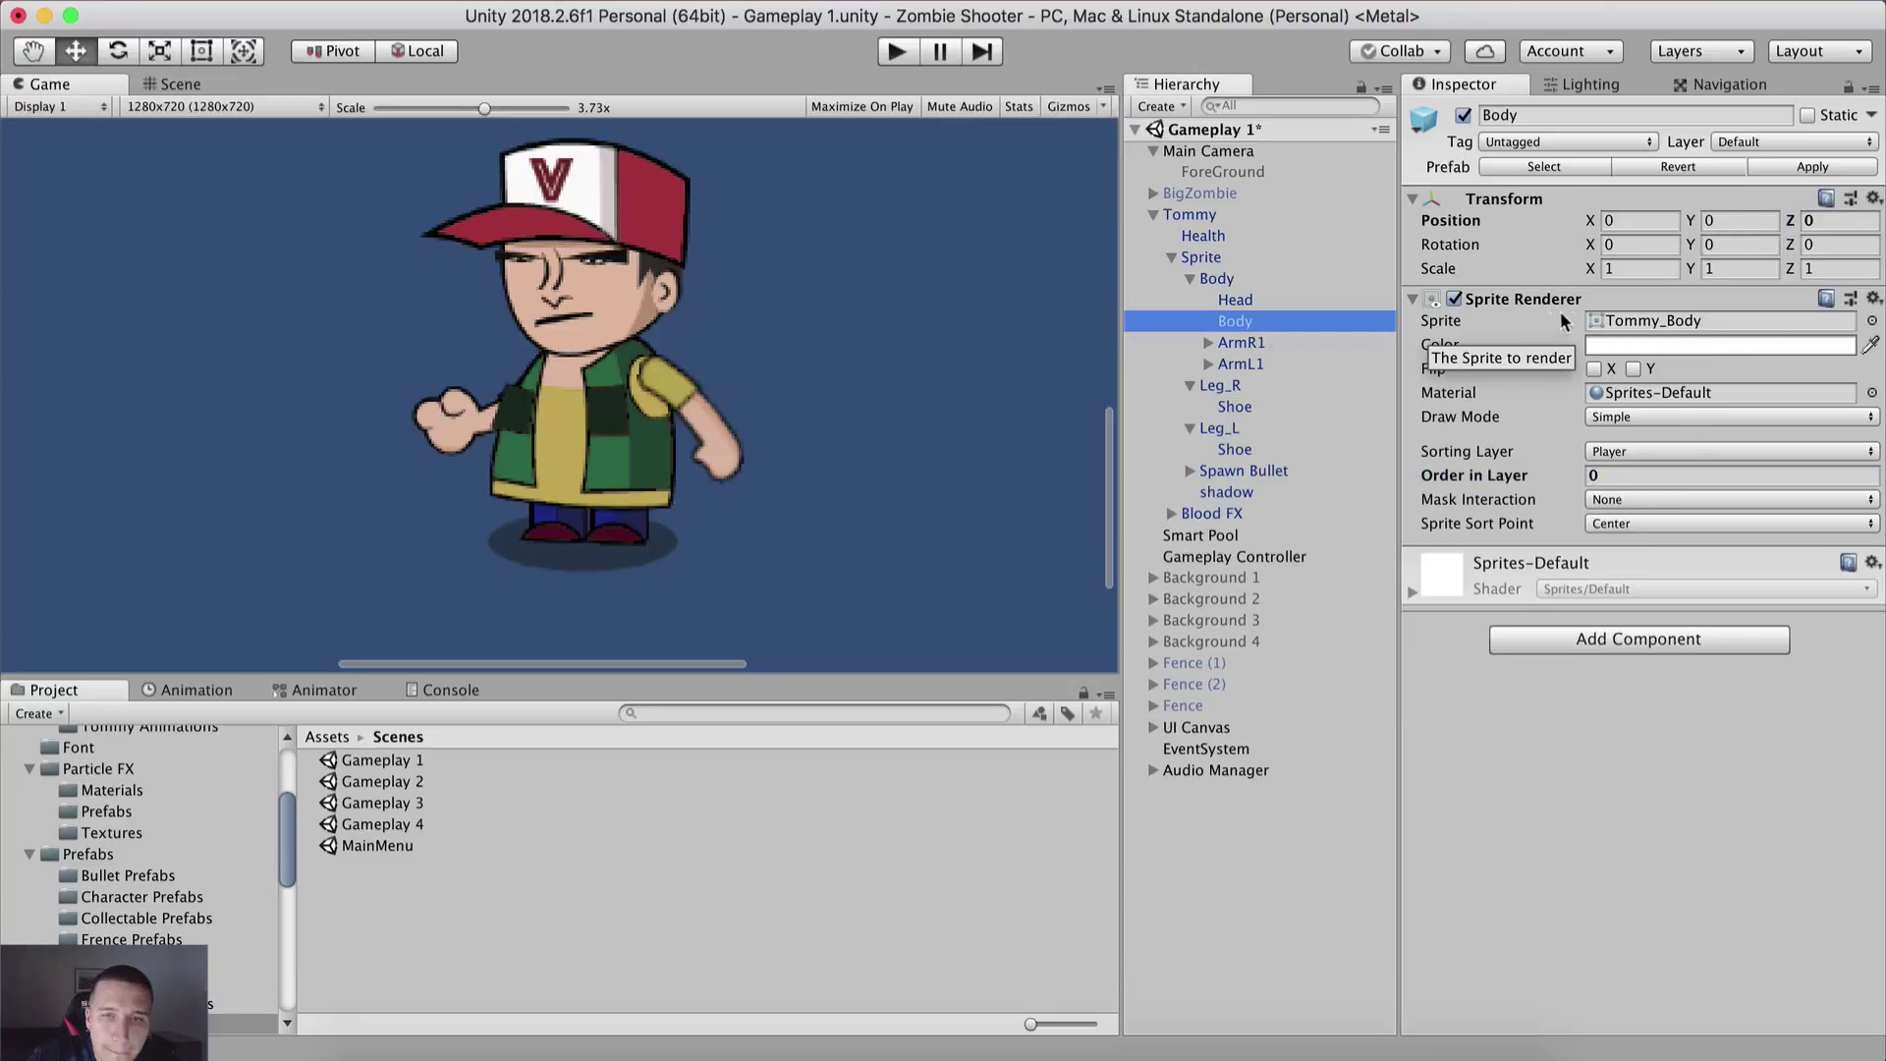
click(1823, 223)
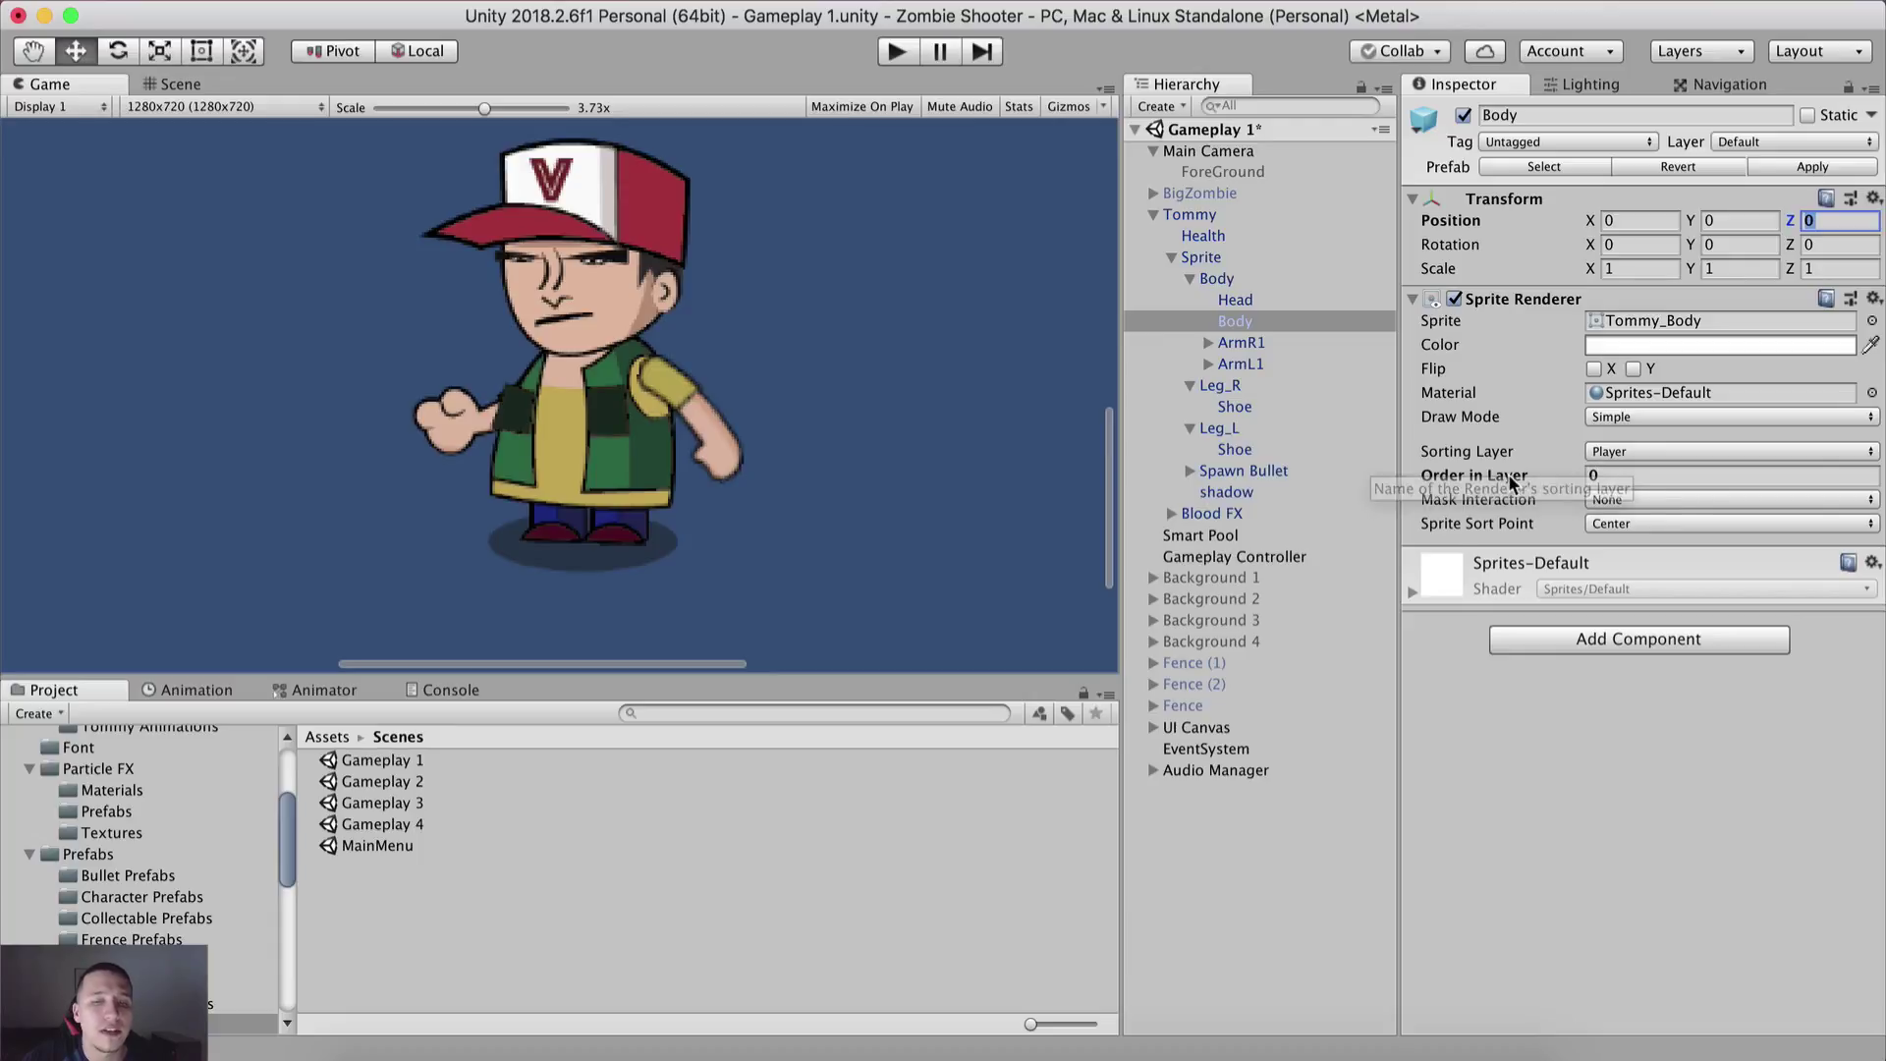
Step: Inspect Tommy's sprites from an angle in the Scene view, and compare the Head and Body sprites' layer ordering in the Game view
click(169, 83)
middle_drag(491, 374, 801, 411)
alt+drag(801, 410, 649, 360)
click(120, 86)
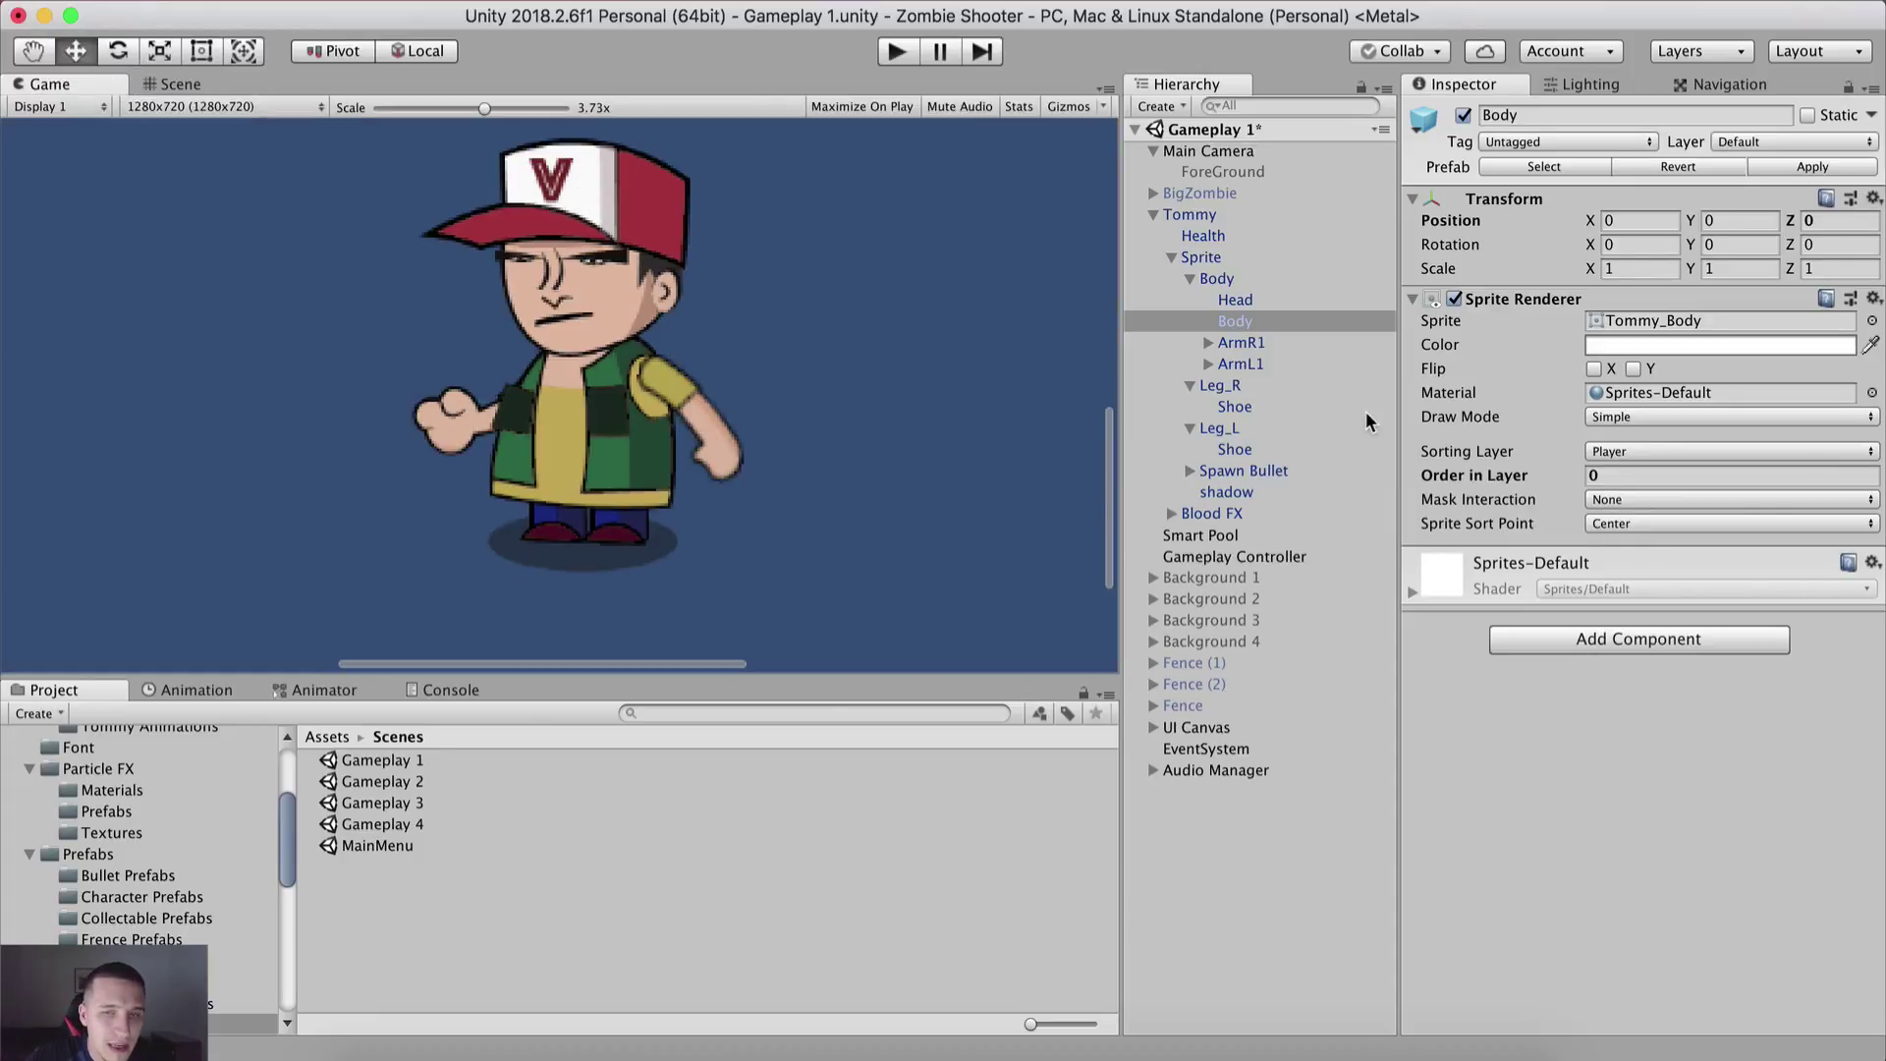
click(1235, 299)
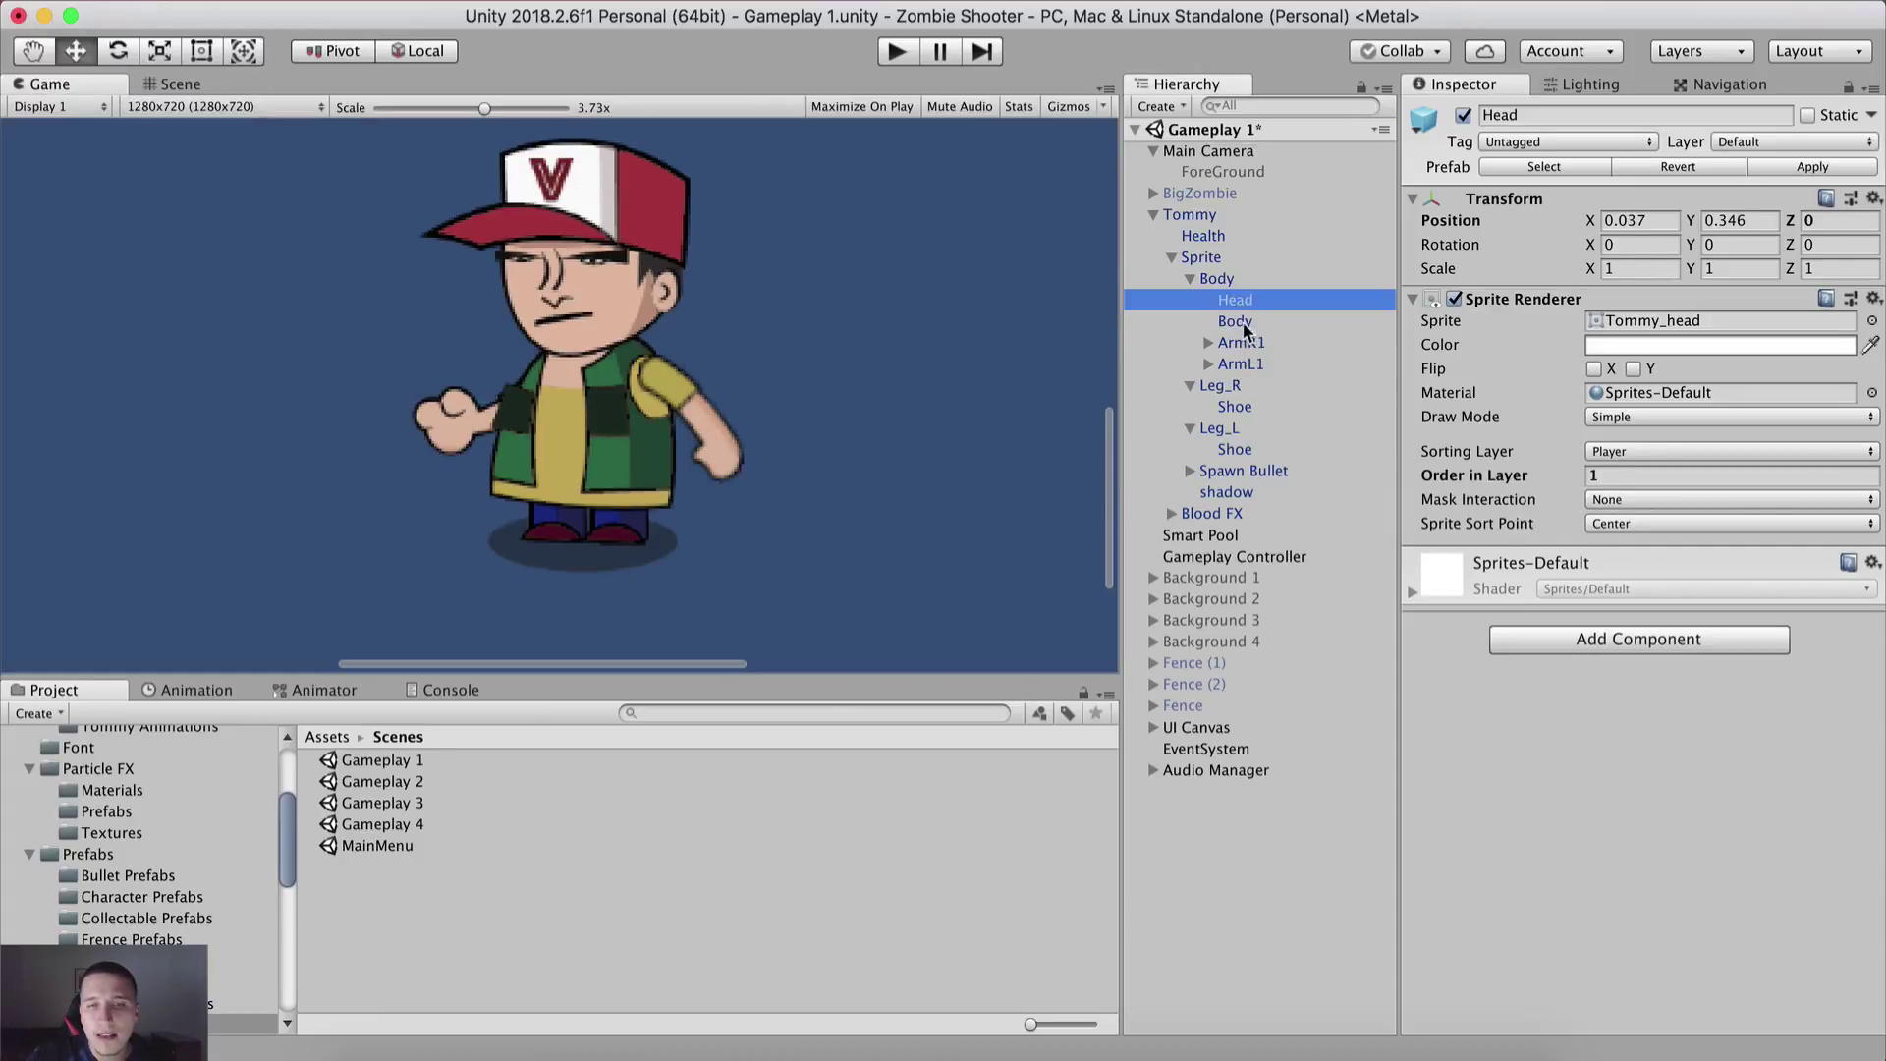
click(1243, 322)
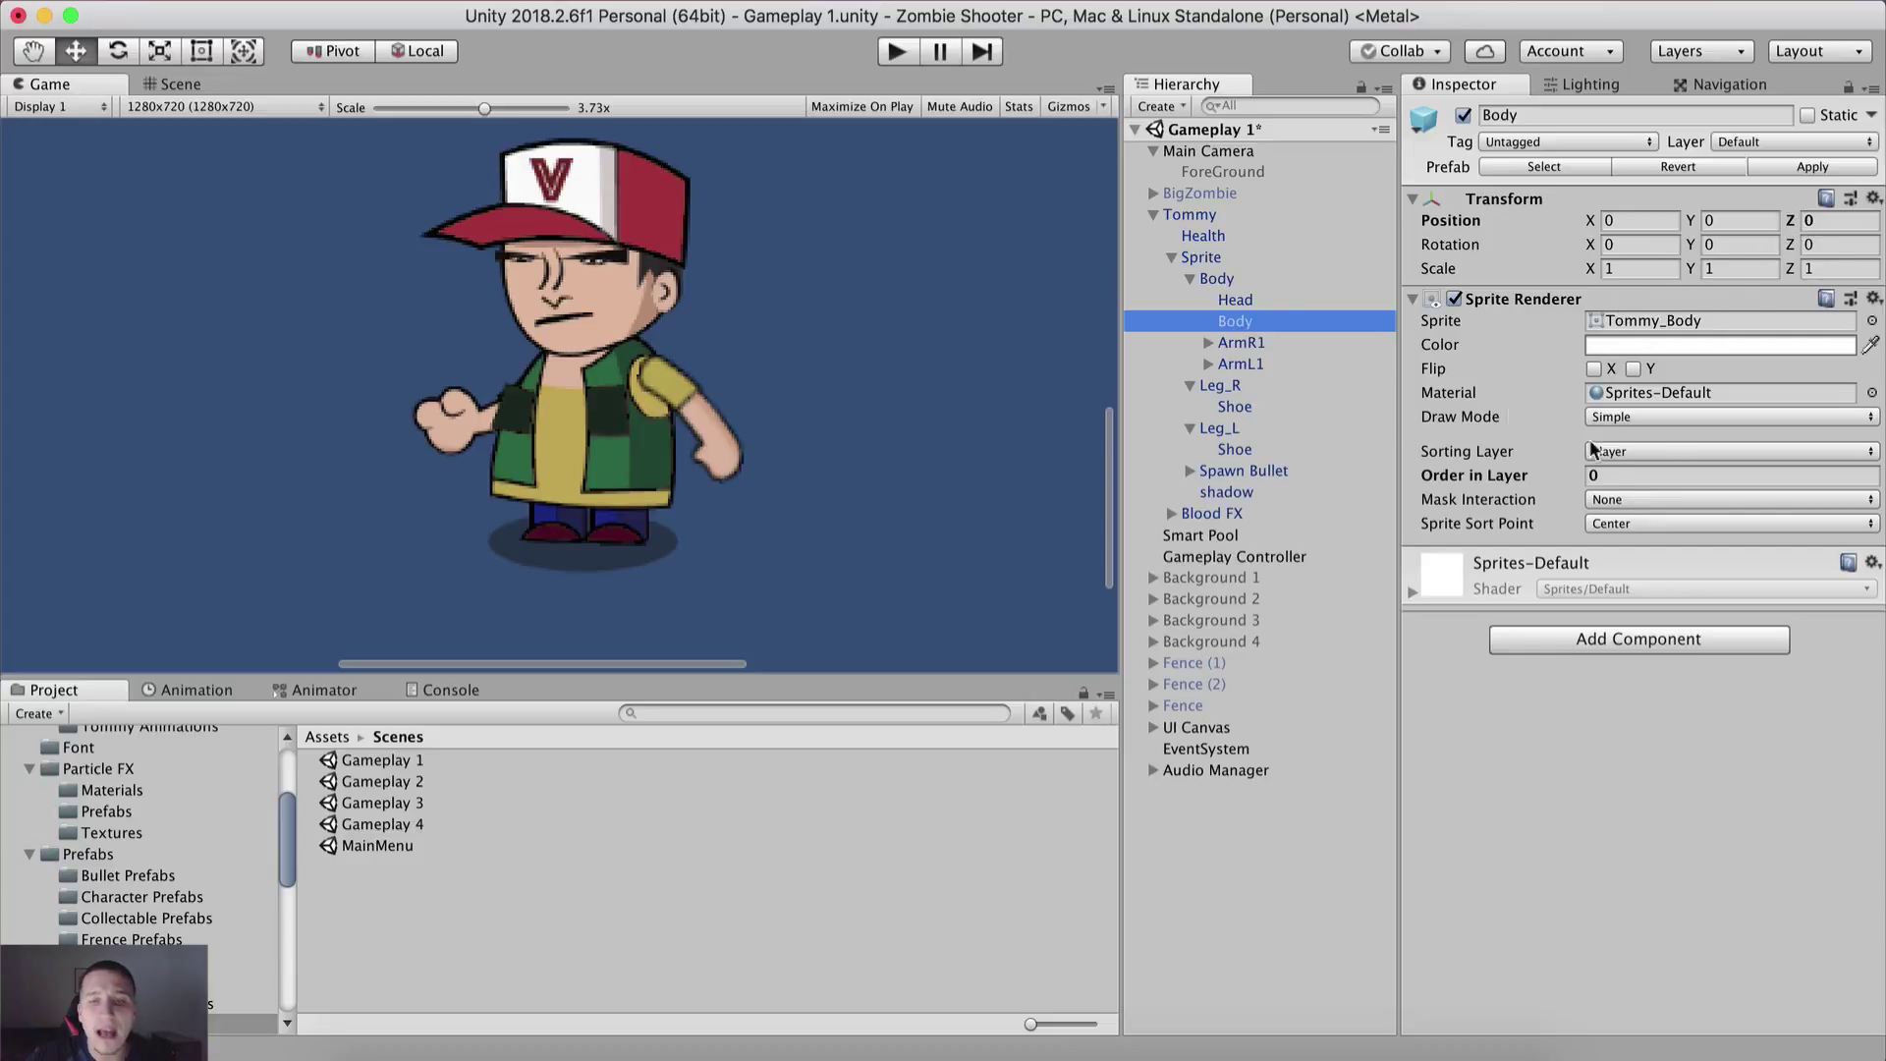
Step: Compare the Z position and order in layer of the ArmR1 and Body sprites
click(1264, 344)
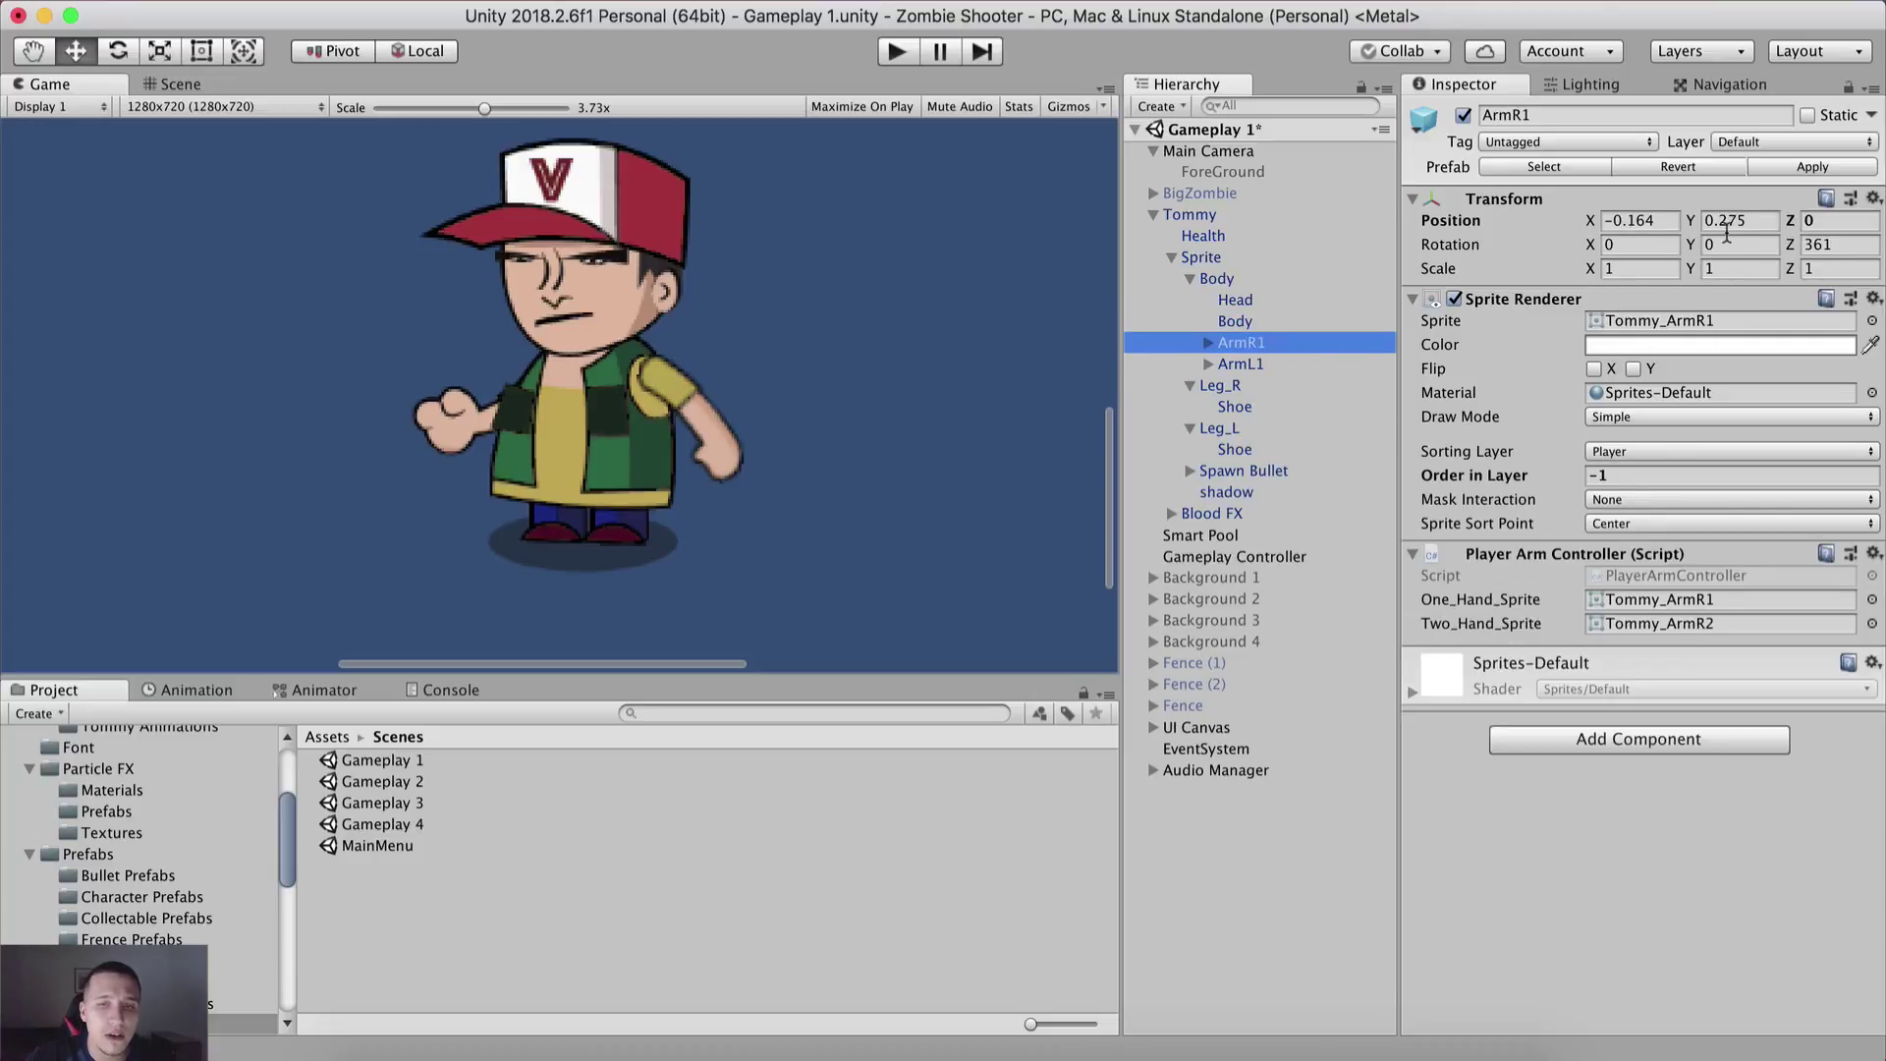
click(1267, 324)
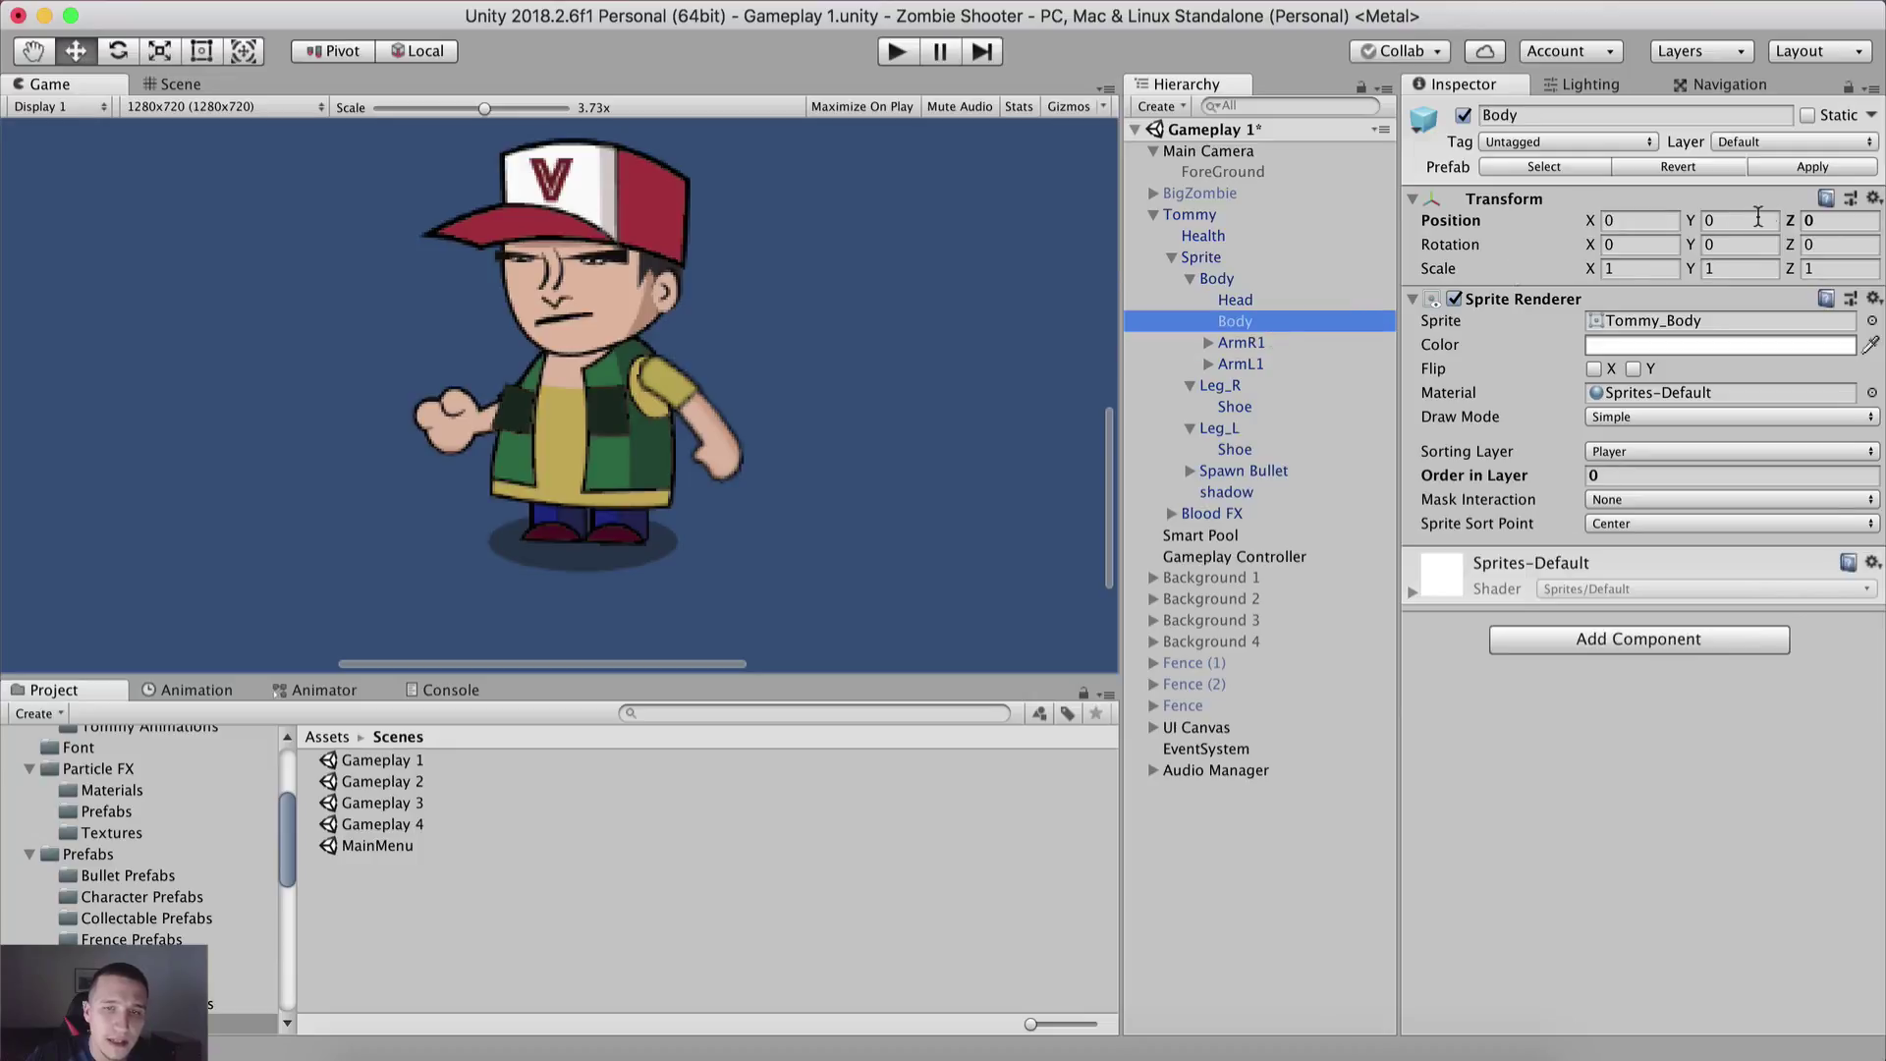
click(1610, 476)
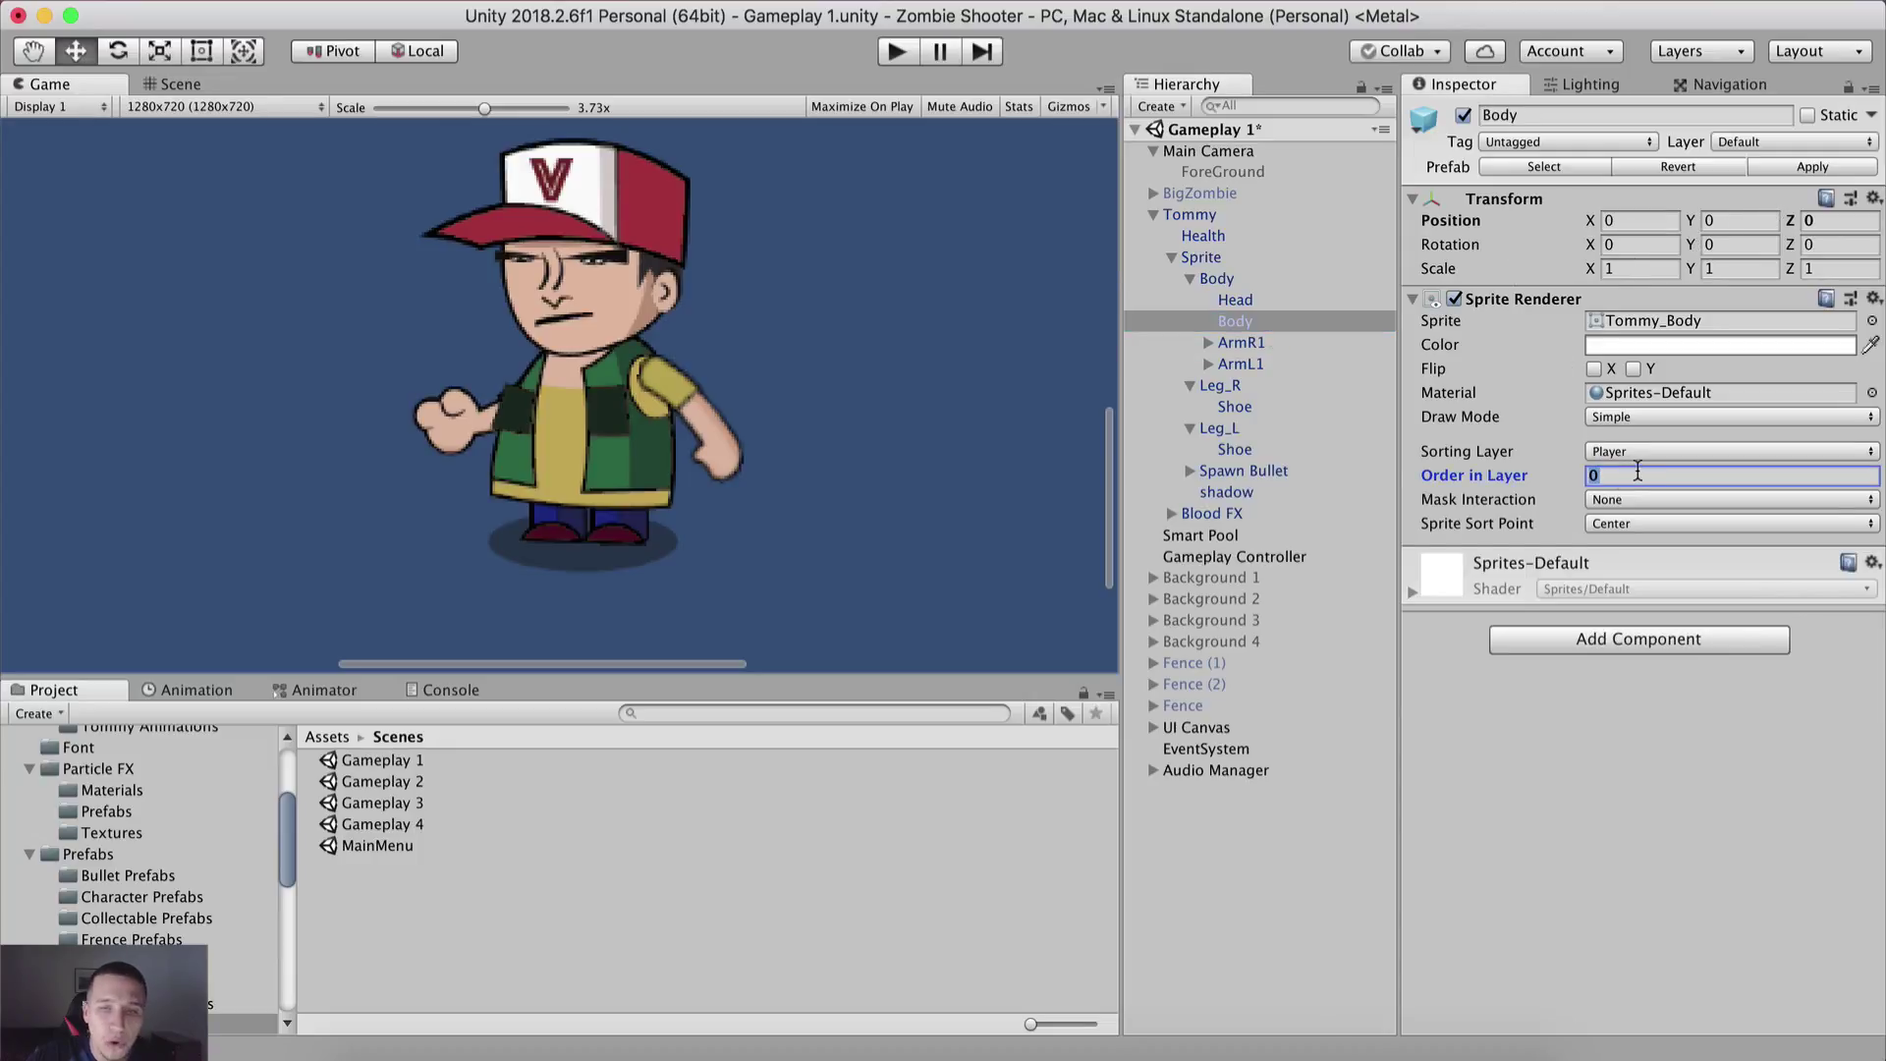
click(1277, 342)
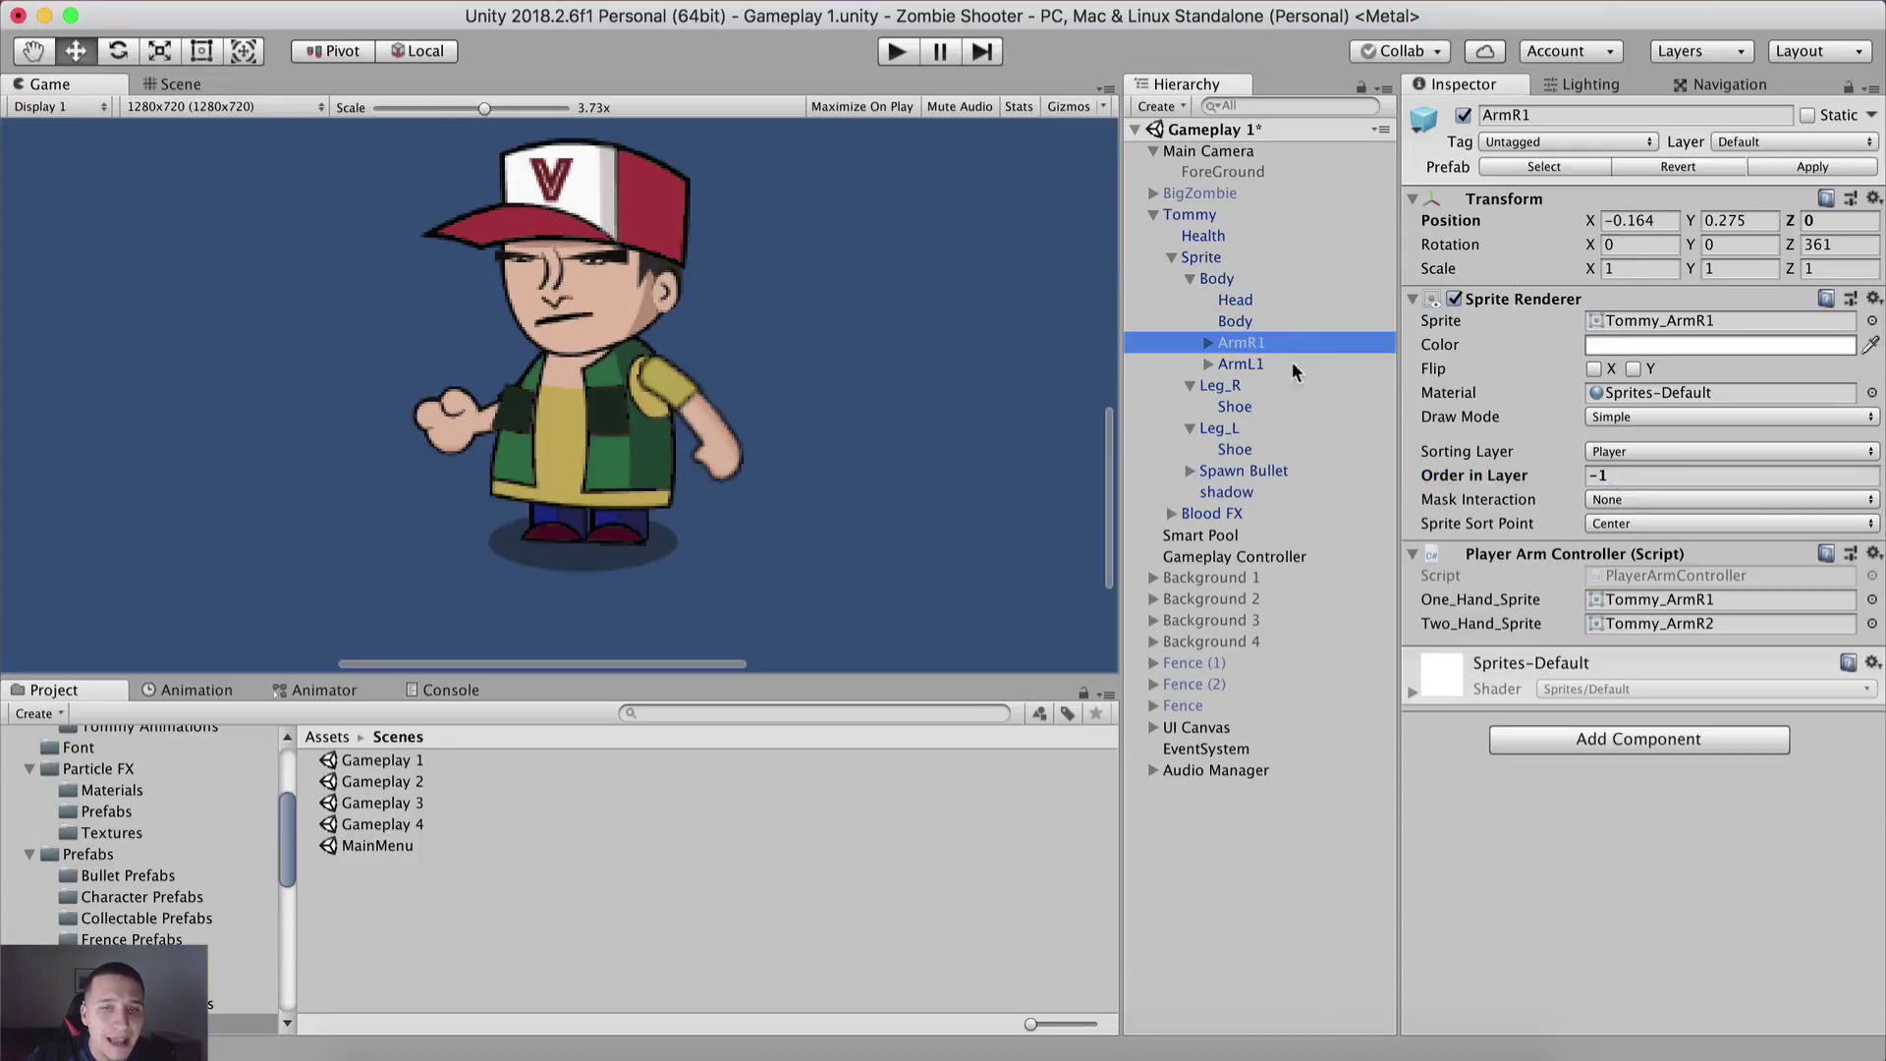
click(1628, 474)
Step: Try shifting the Body sprite's Z position and reset it to 0
click(1236, 321)
drag(1790, 220, 1643, 353)
click(1858, 225)
text(0)
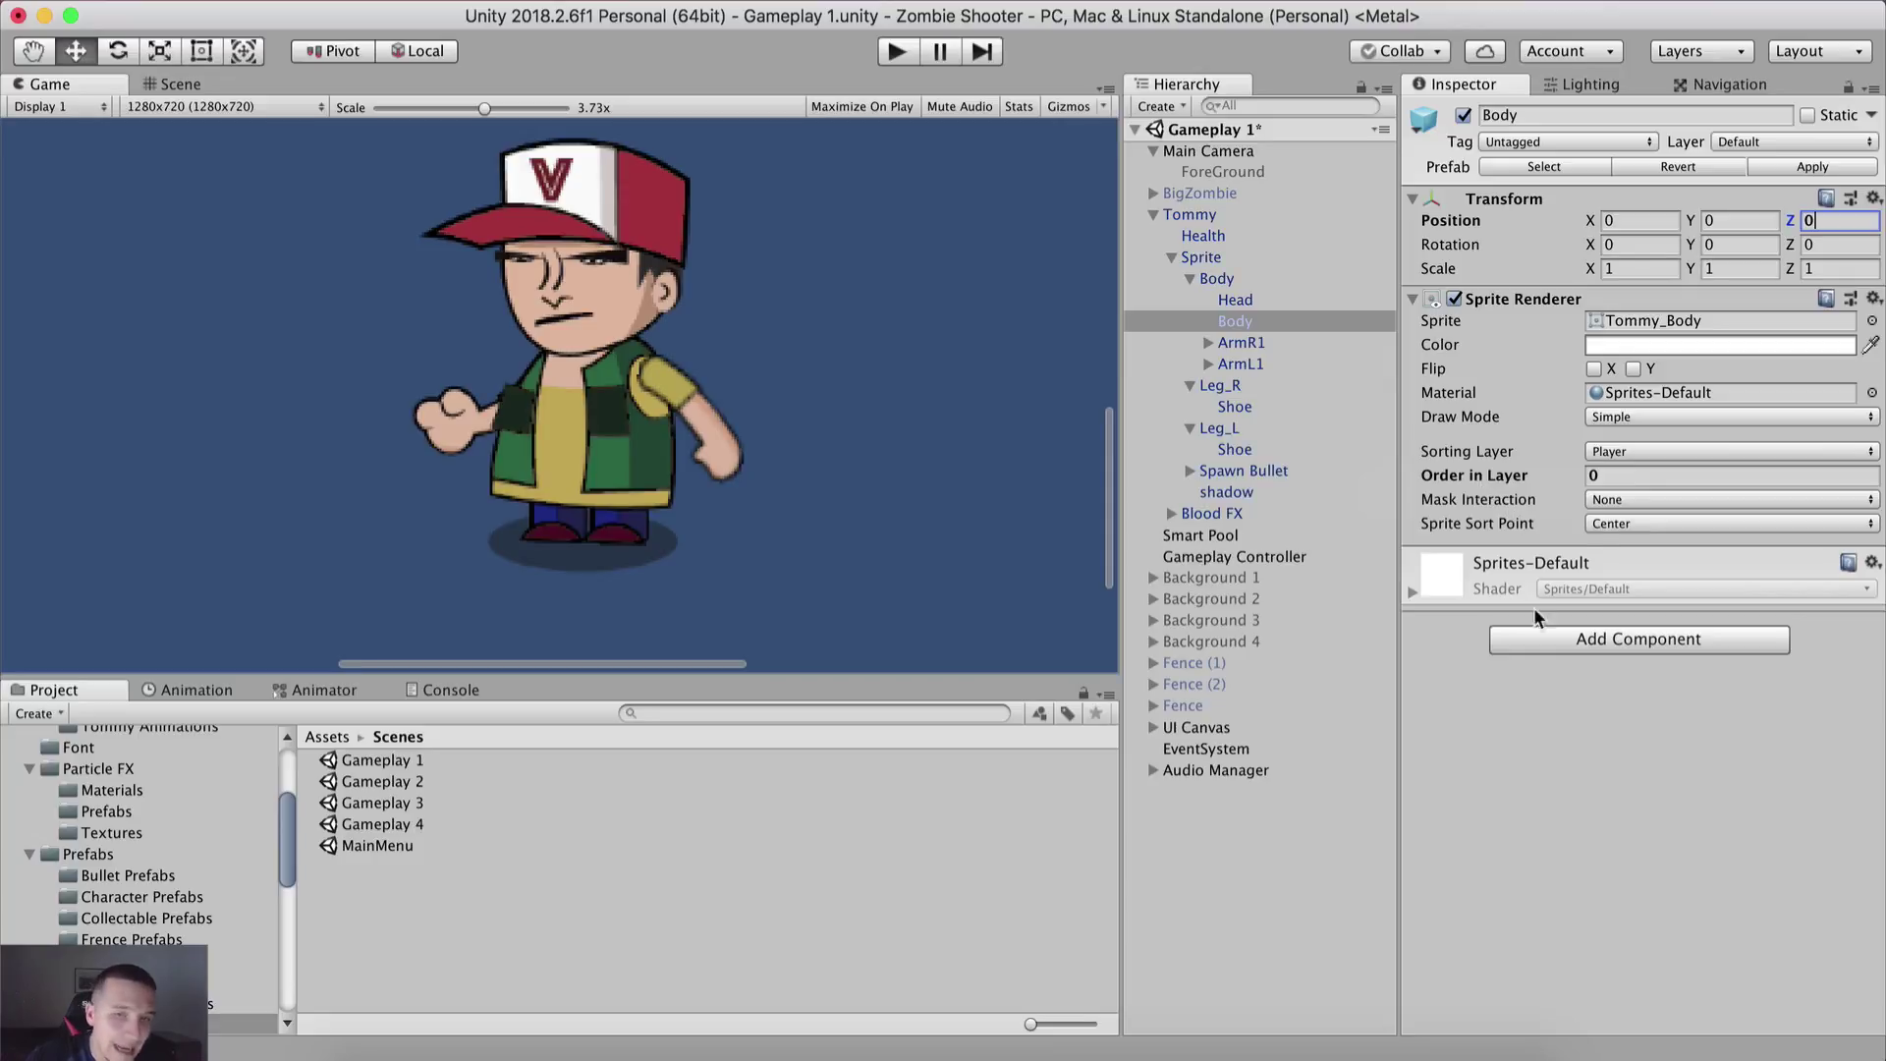
Step: Compare the Body sprite's order in layer with that of ArmR1 behind it
click(1628, 475)
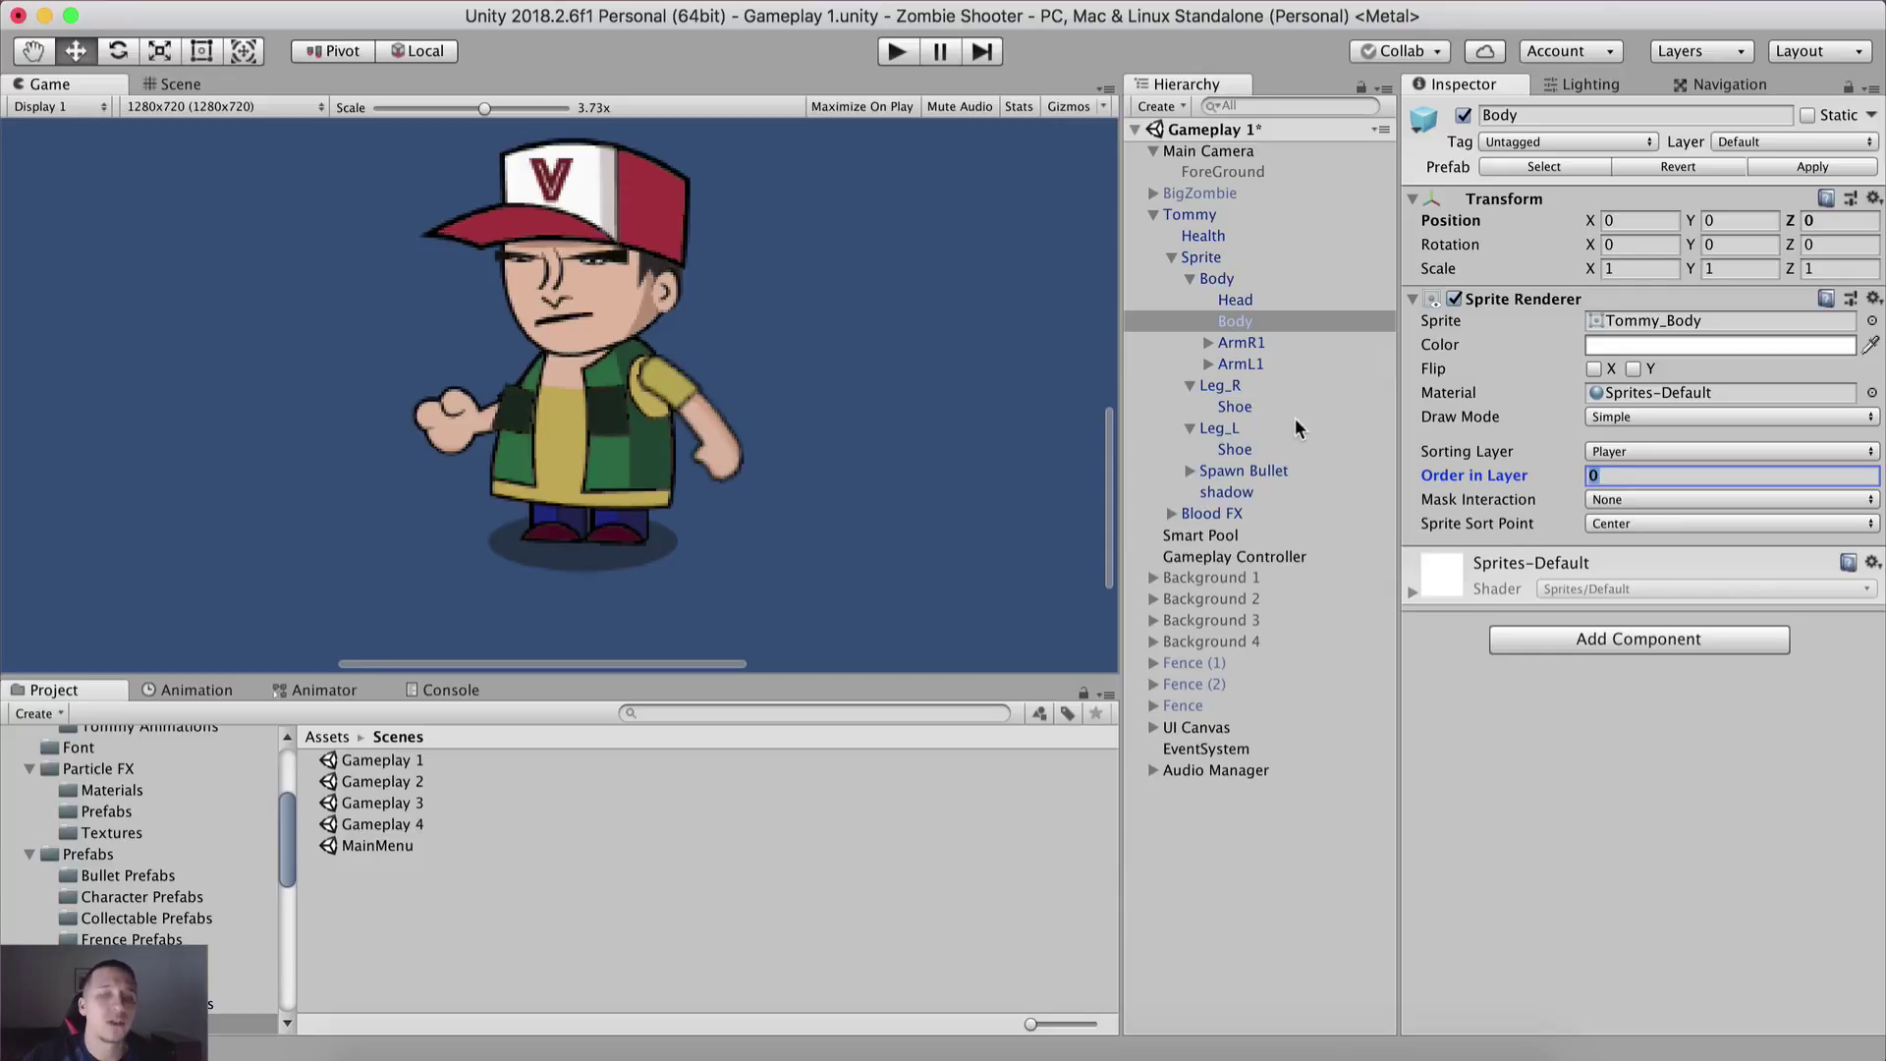
click(1243, 344)
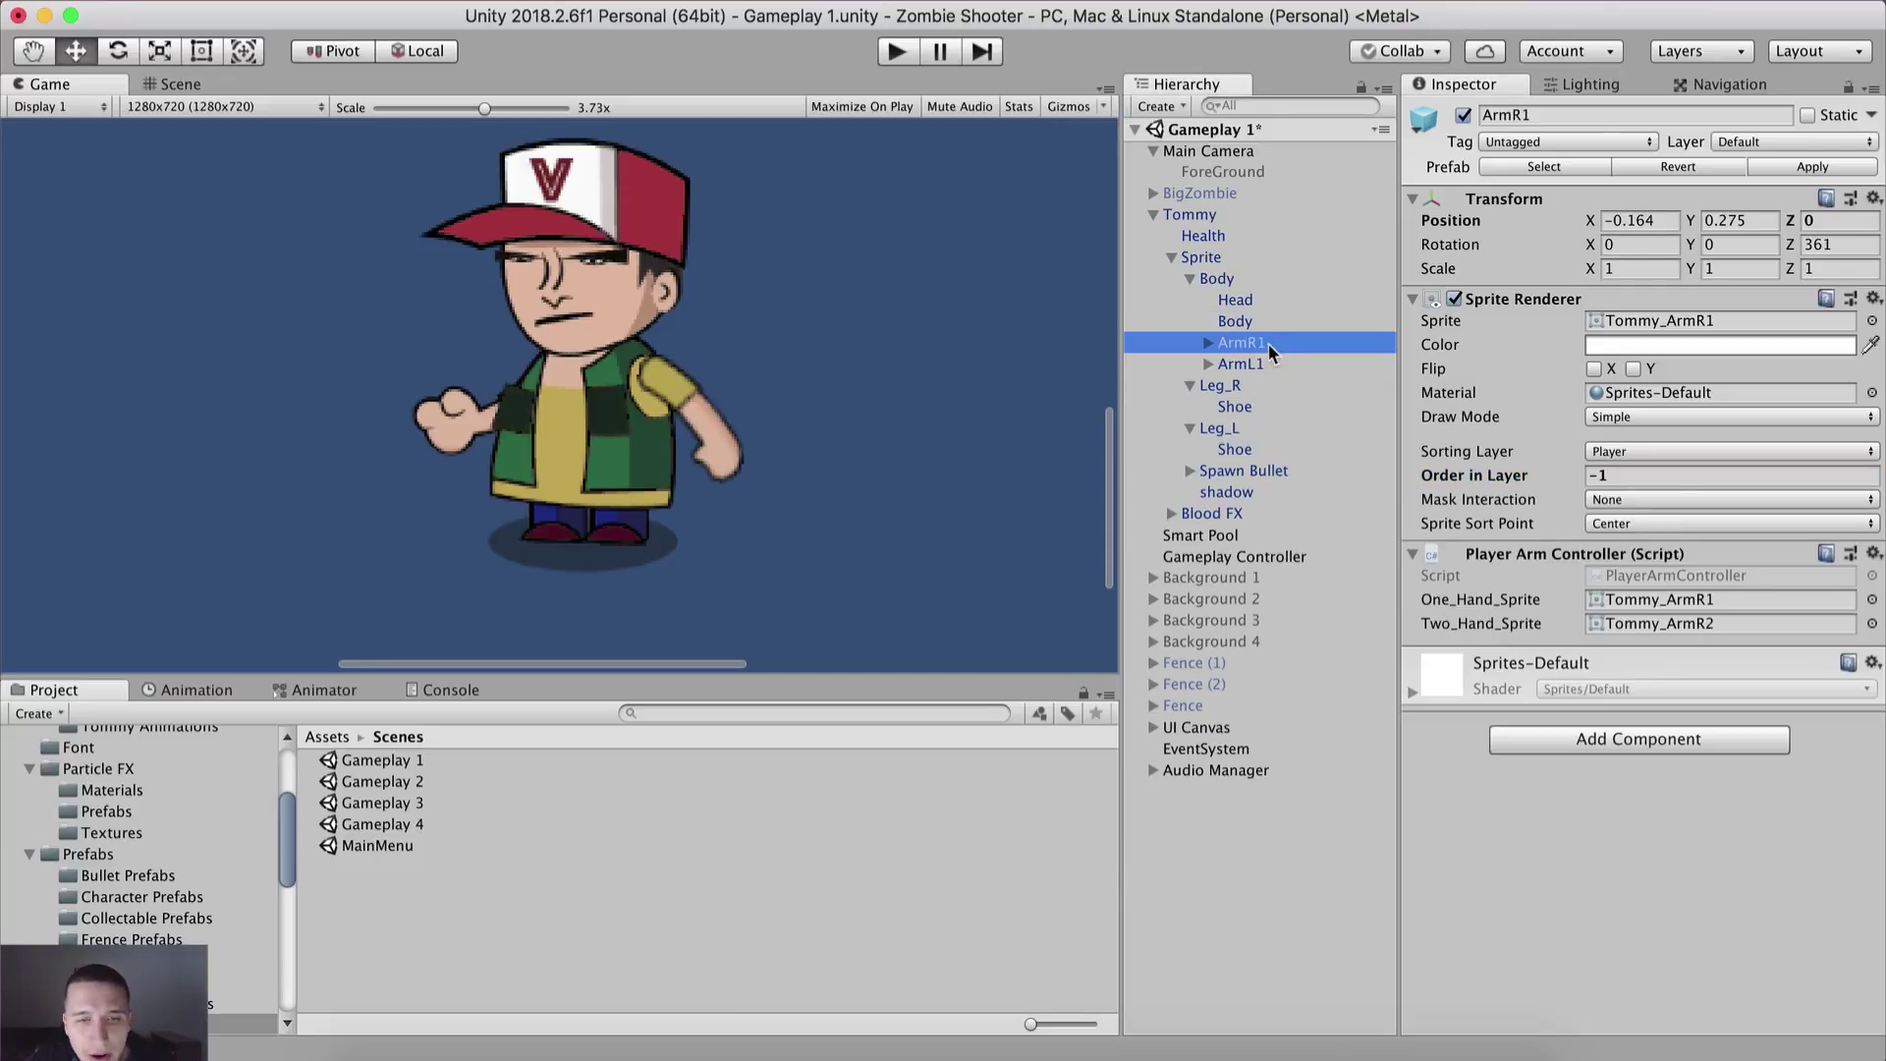
click(1621, 476)
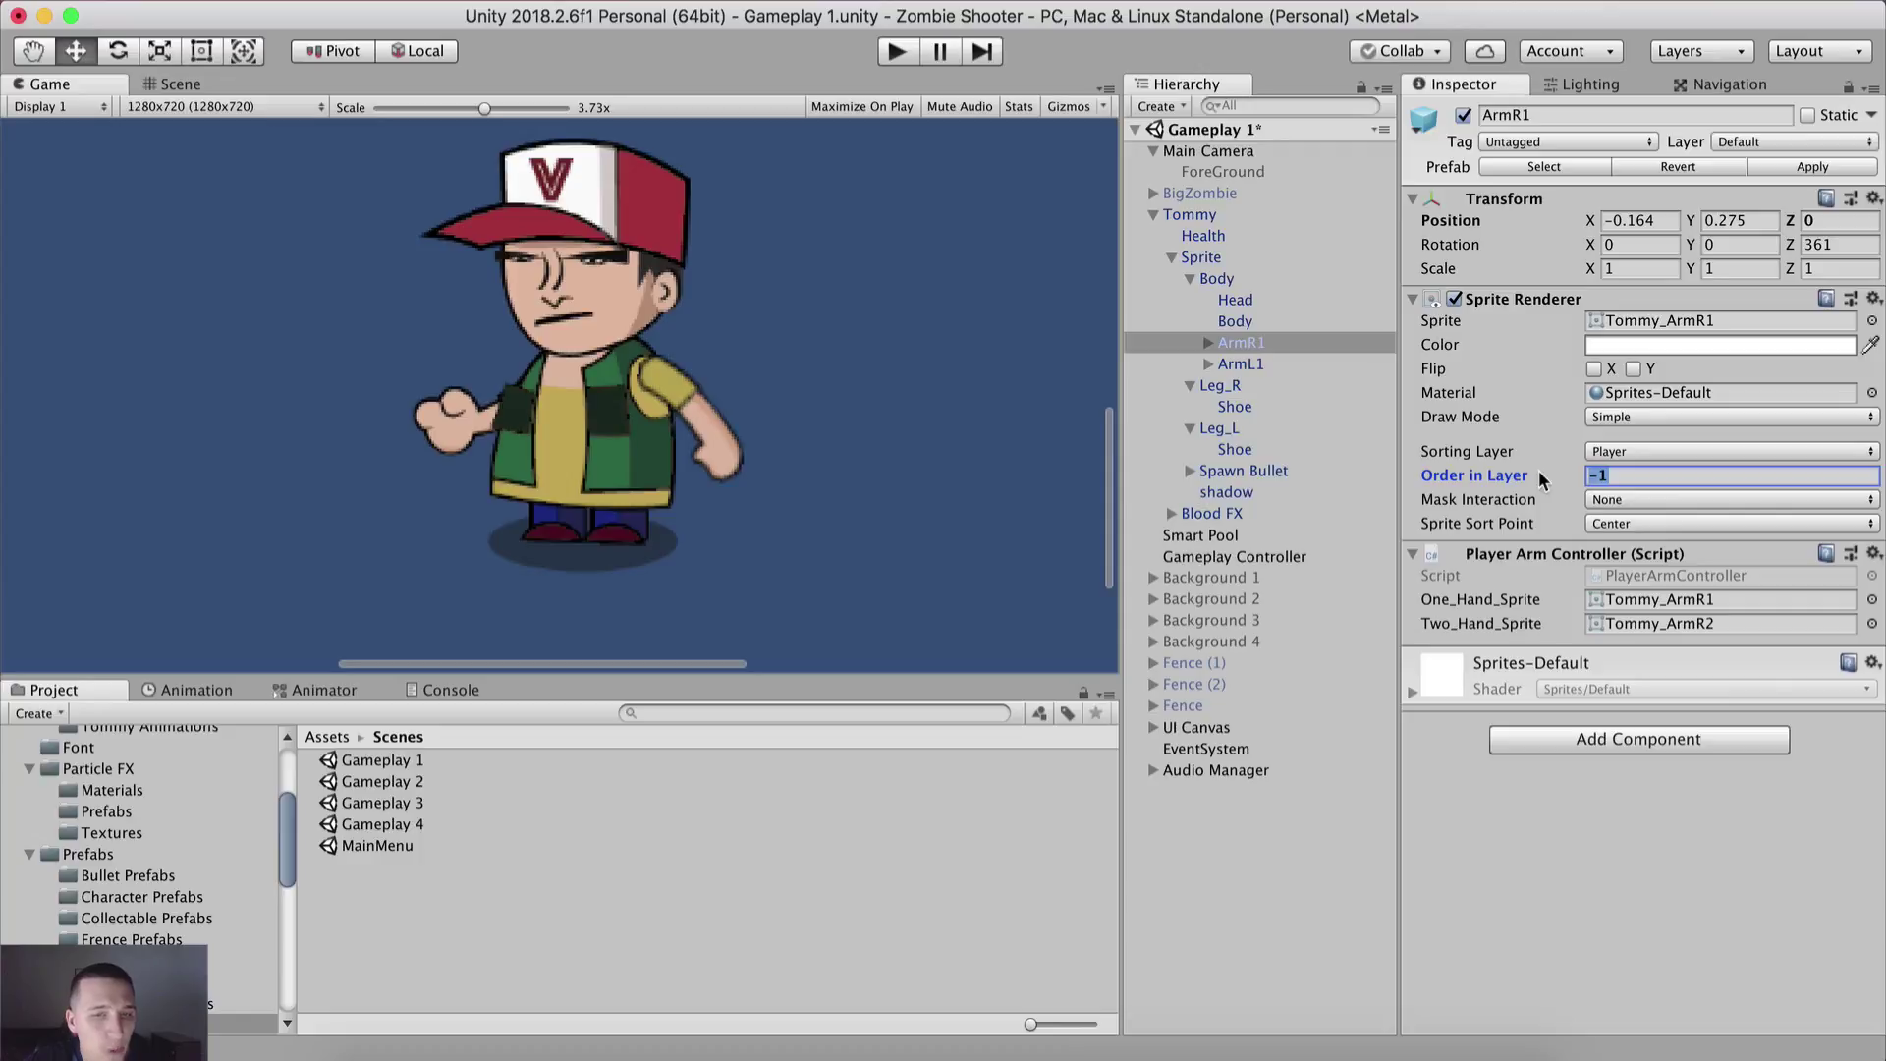
click(1267, 323)
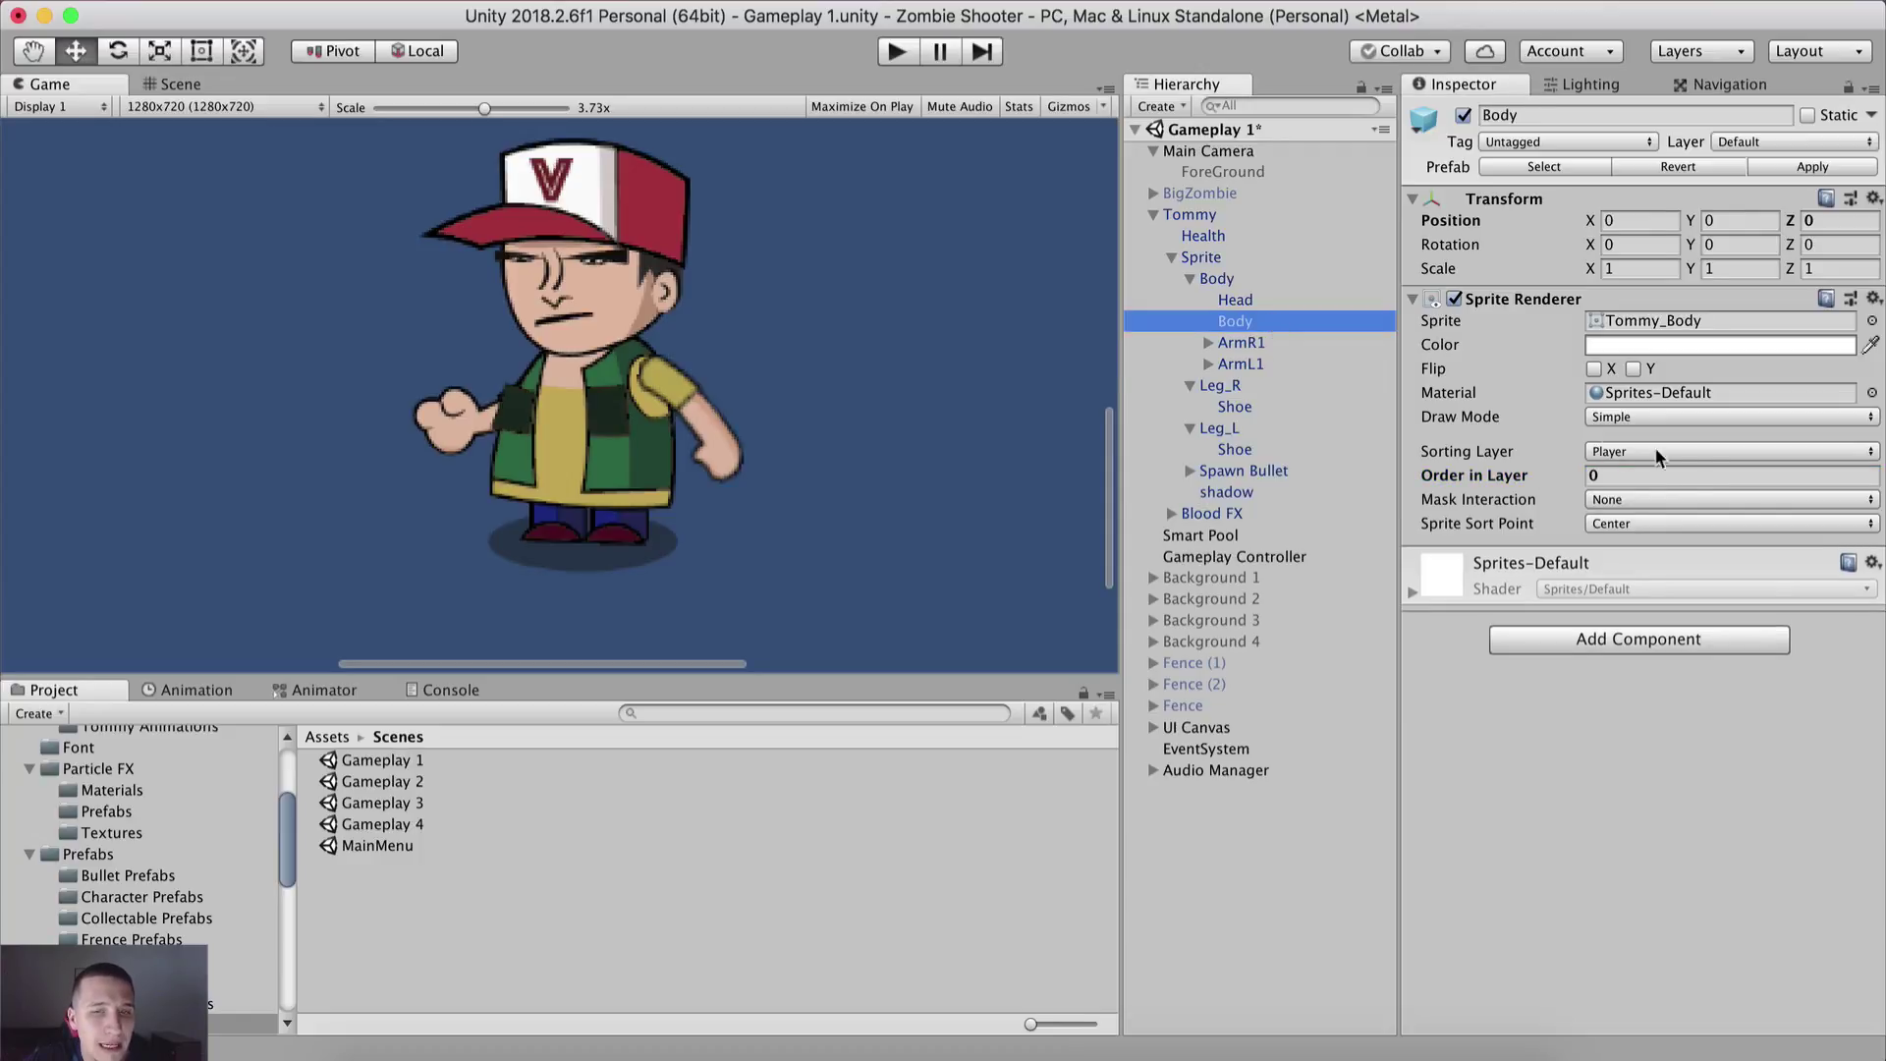
click(1603, 474)
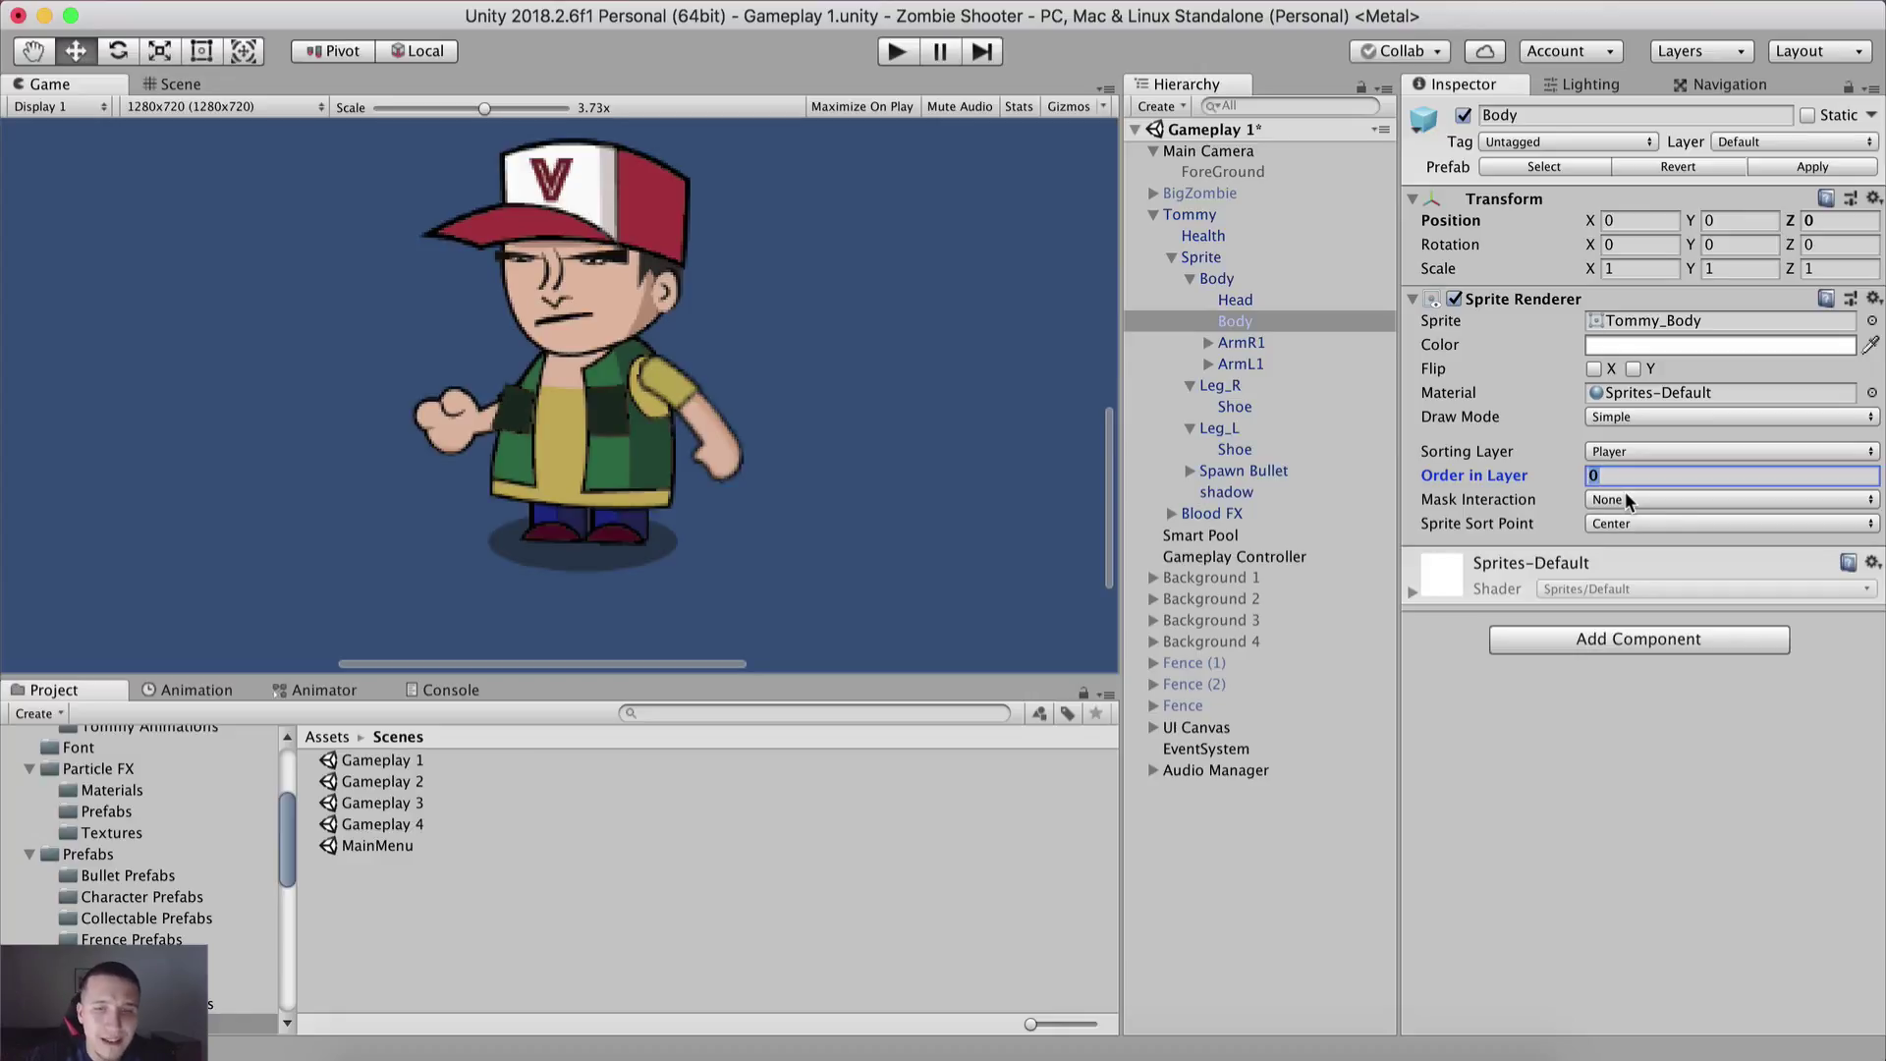
Step: Set the Head sprite's order in layer to 2
click(1259, 303)
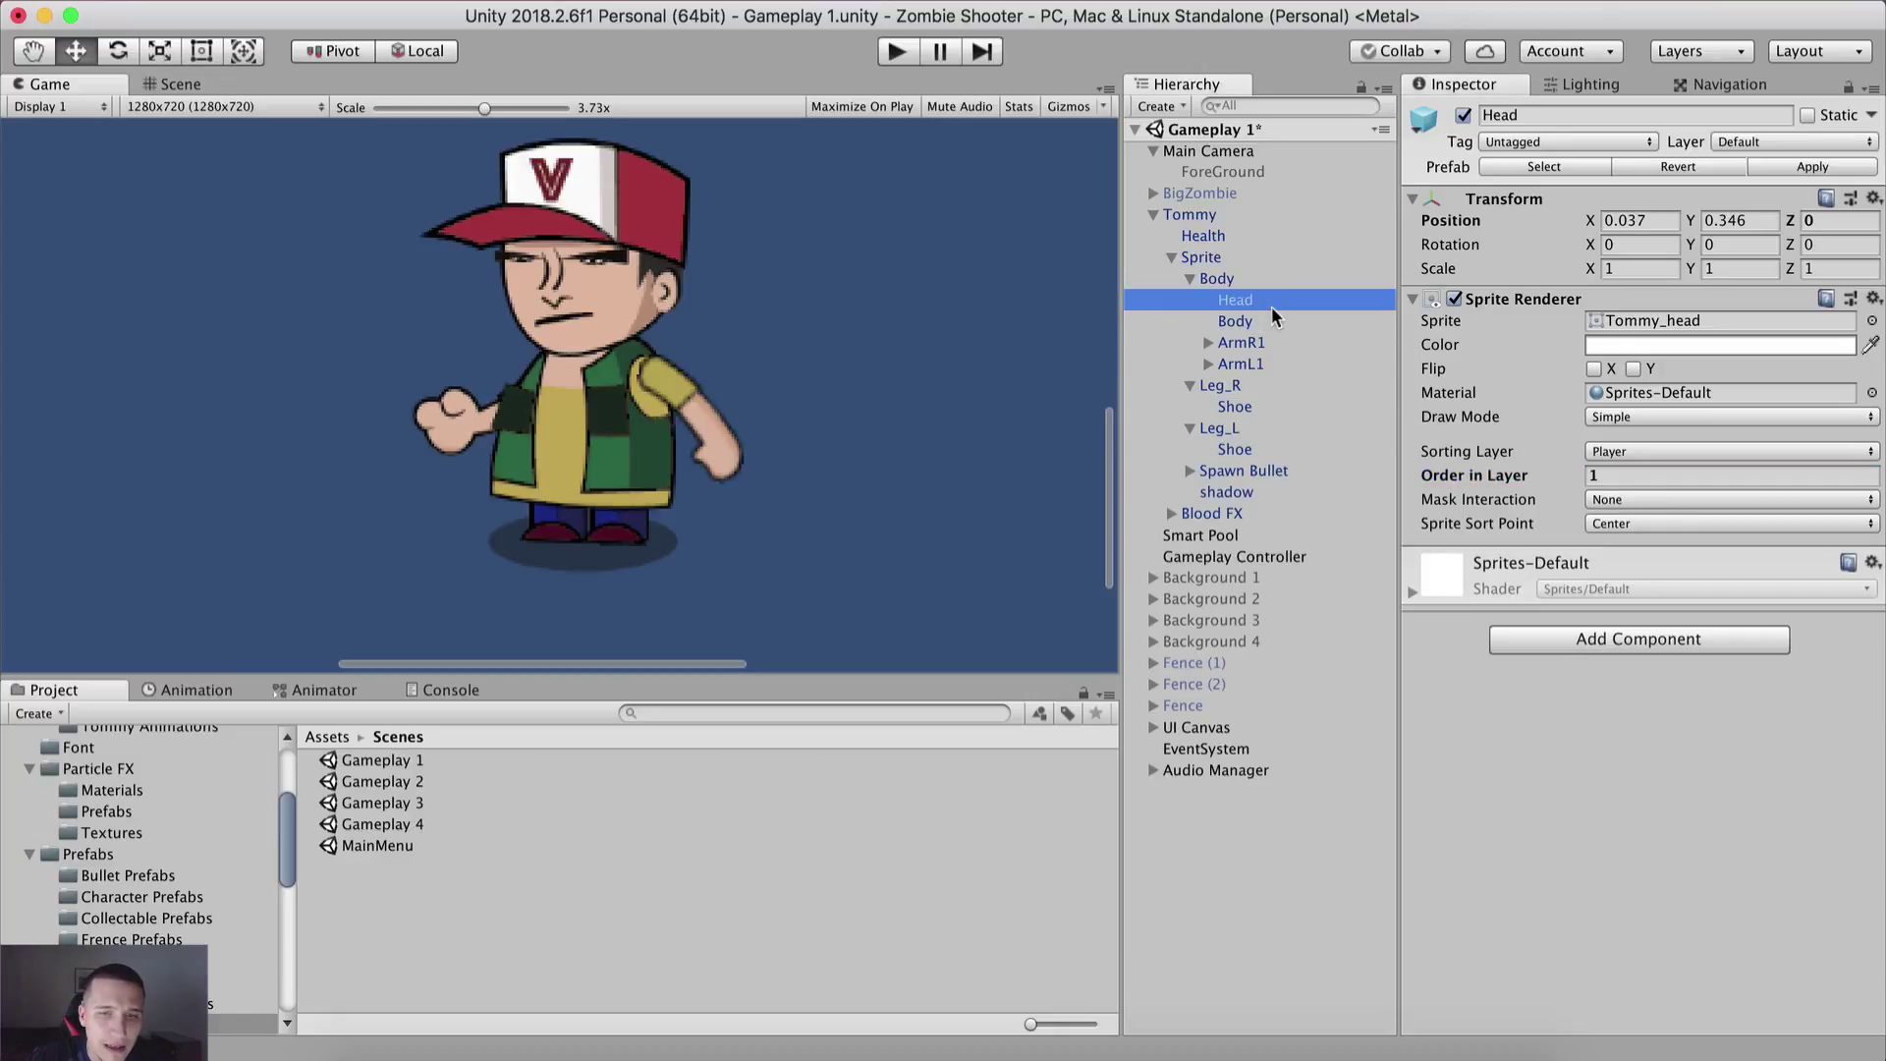
click(1631, 475)
text(2)
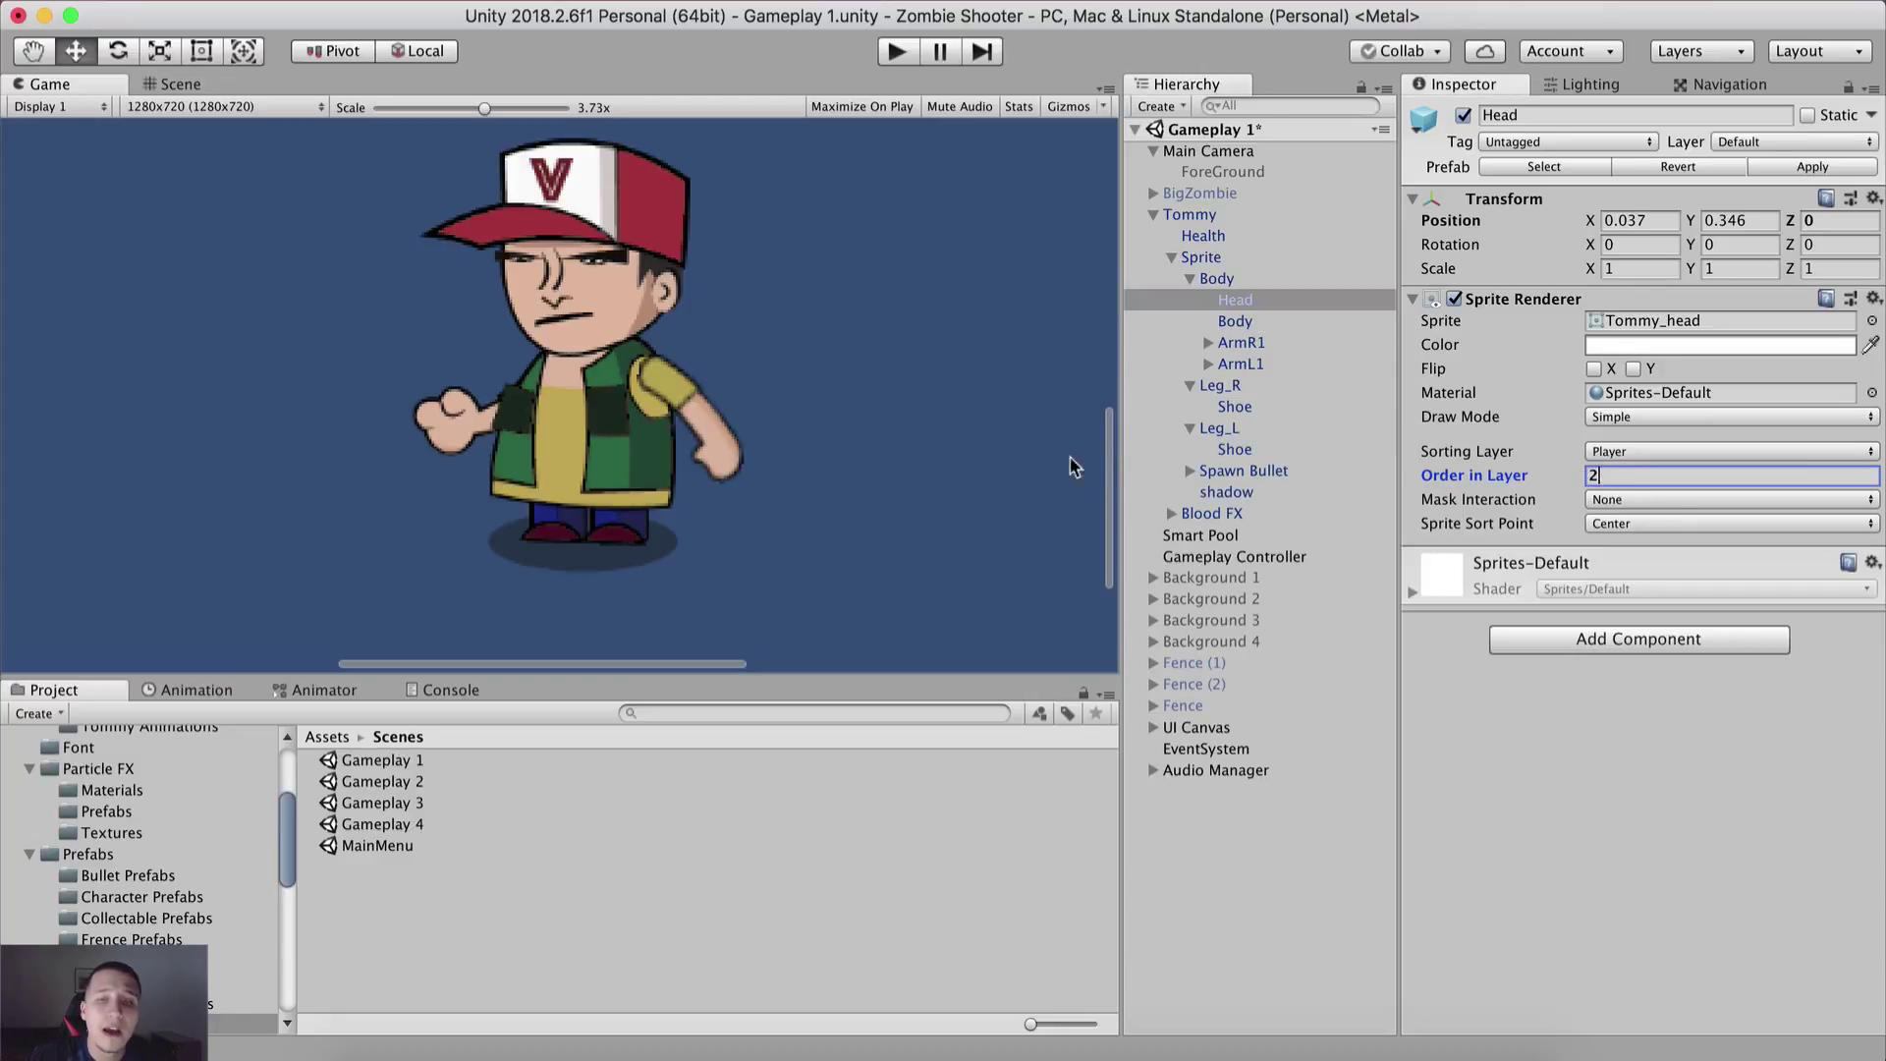
Step: Check the sorting layer shared by the Head and Body sprites and set the order in layer of both to 1
click(1234, 322)
shift+click(1277, 304)
click(1631, 451)
click(1633, 452)
click(1228, 322)
click(1236, 304)
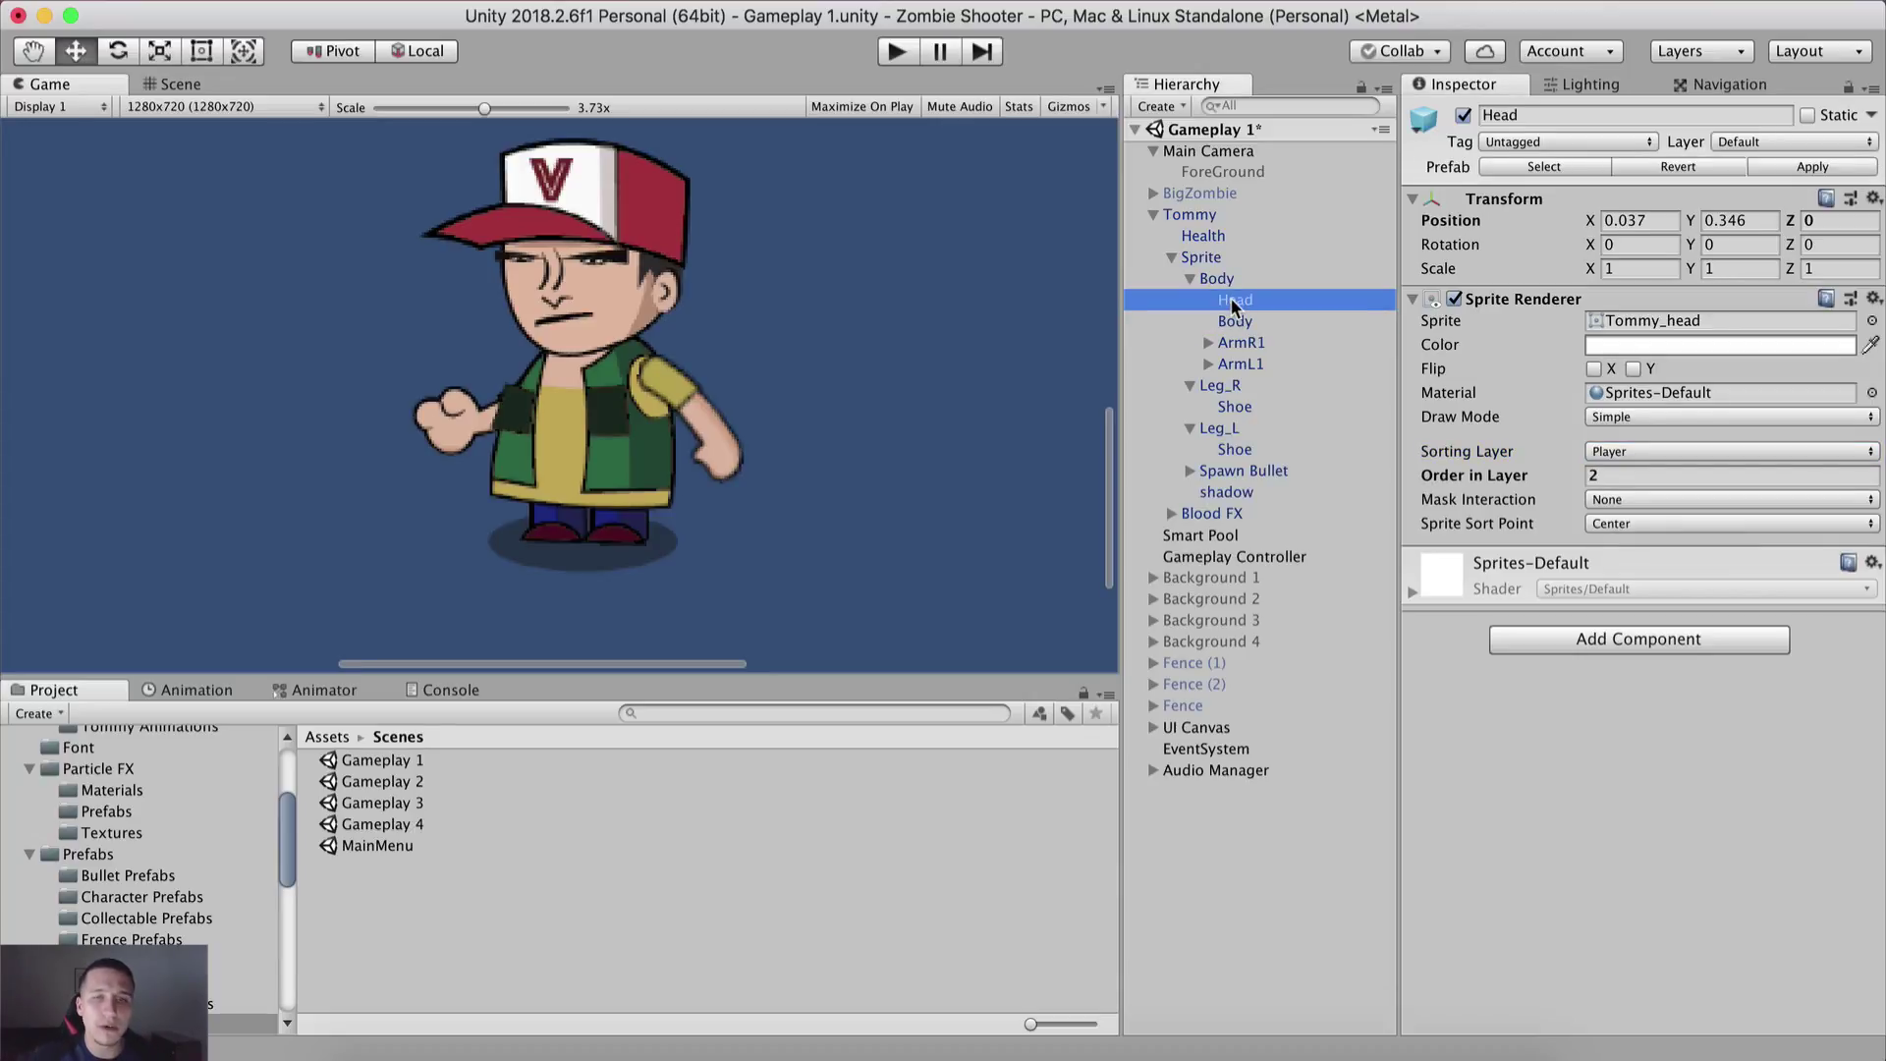
shift+click(1234, 321)
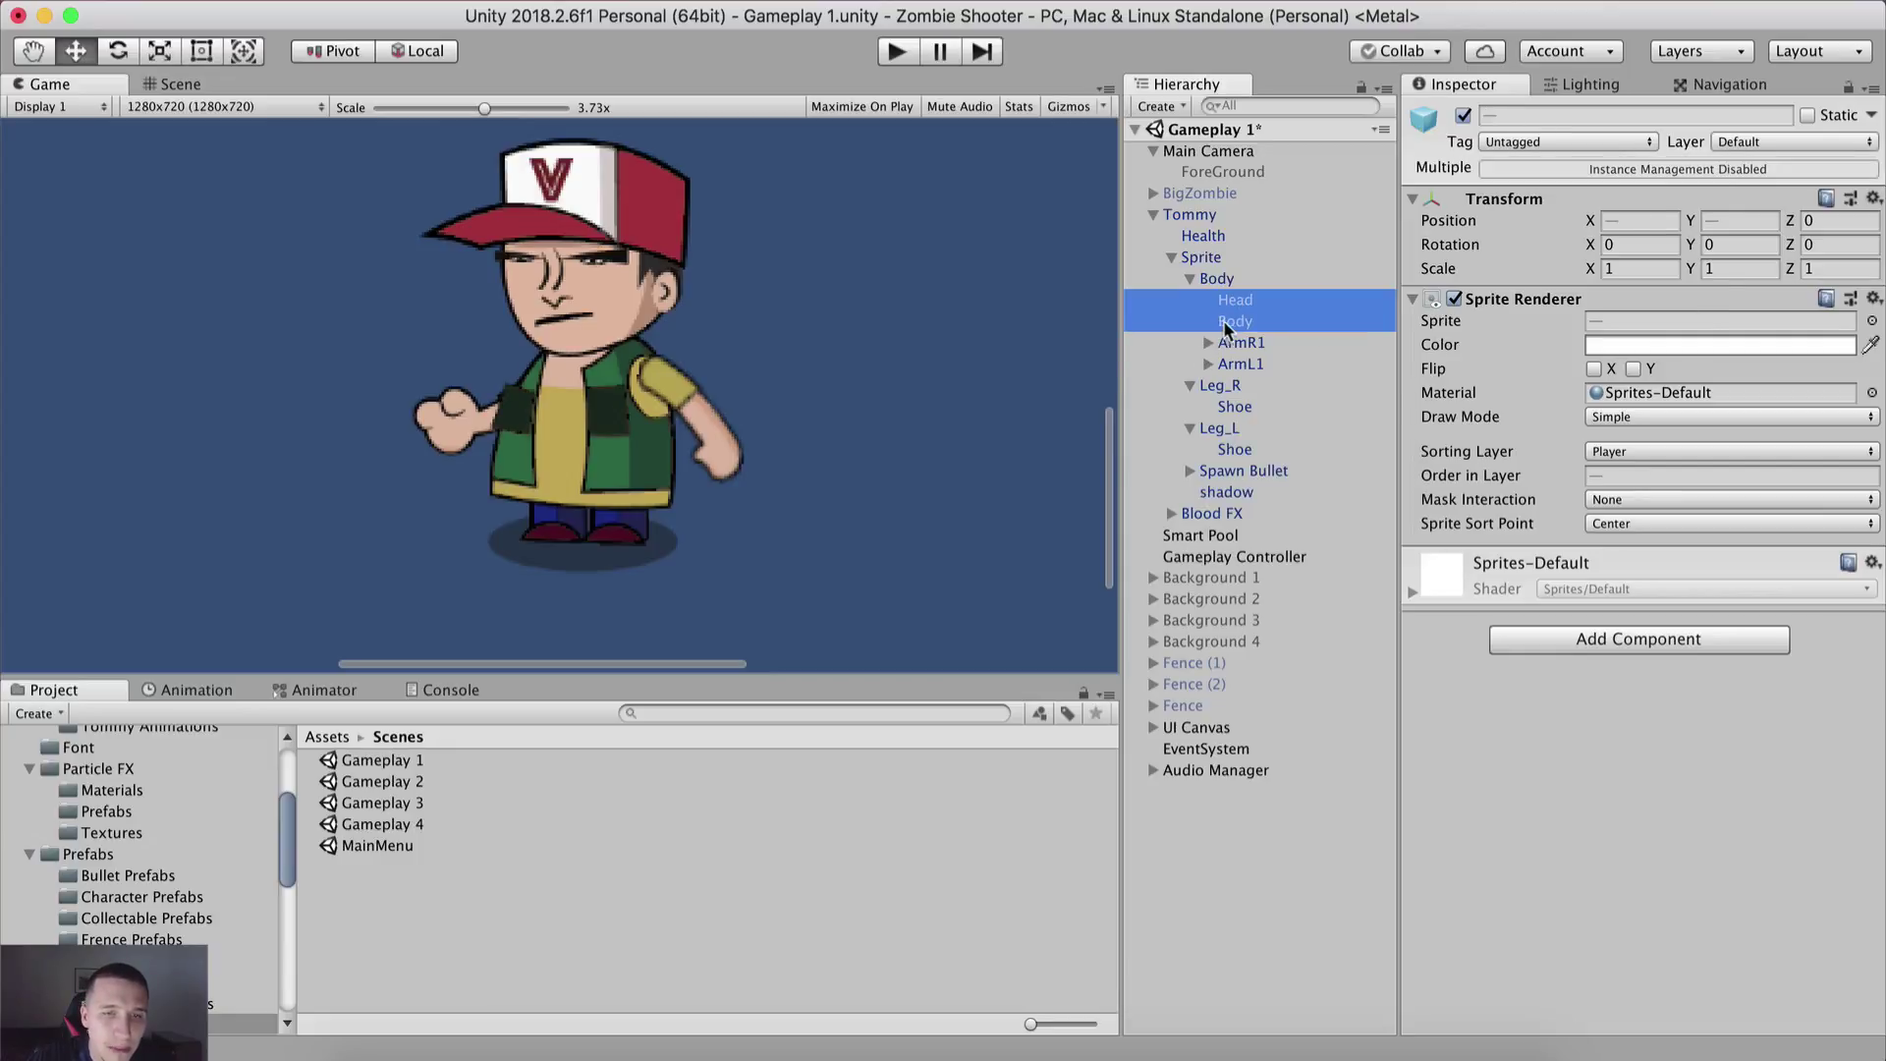
click(1619, 474)
text(1)
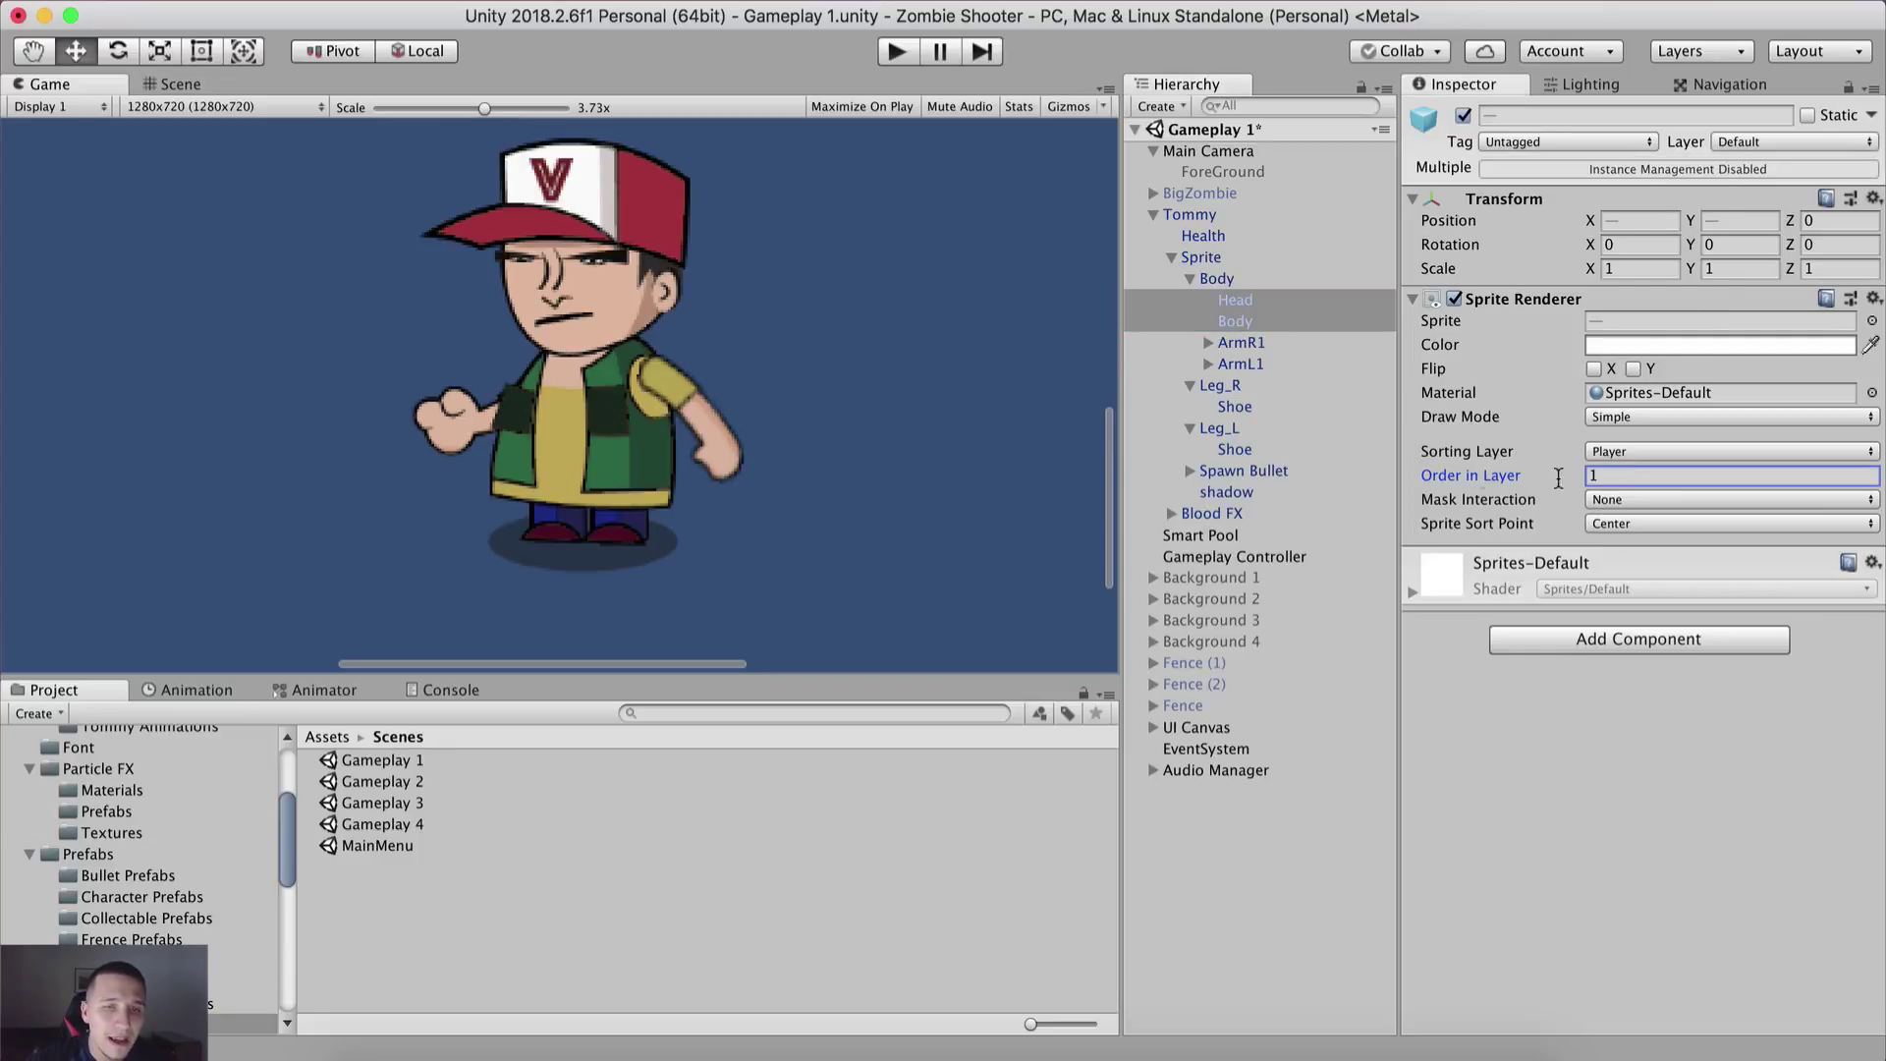
Step: Raise only the Head sprite's order in layer to 2, above the Body sprite
click(1228, 306)
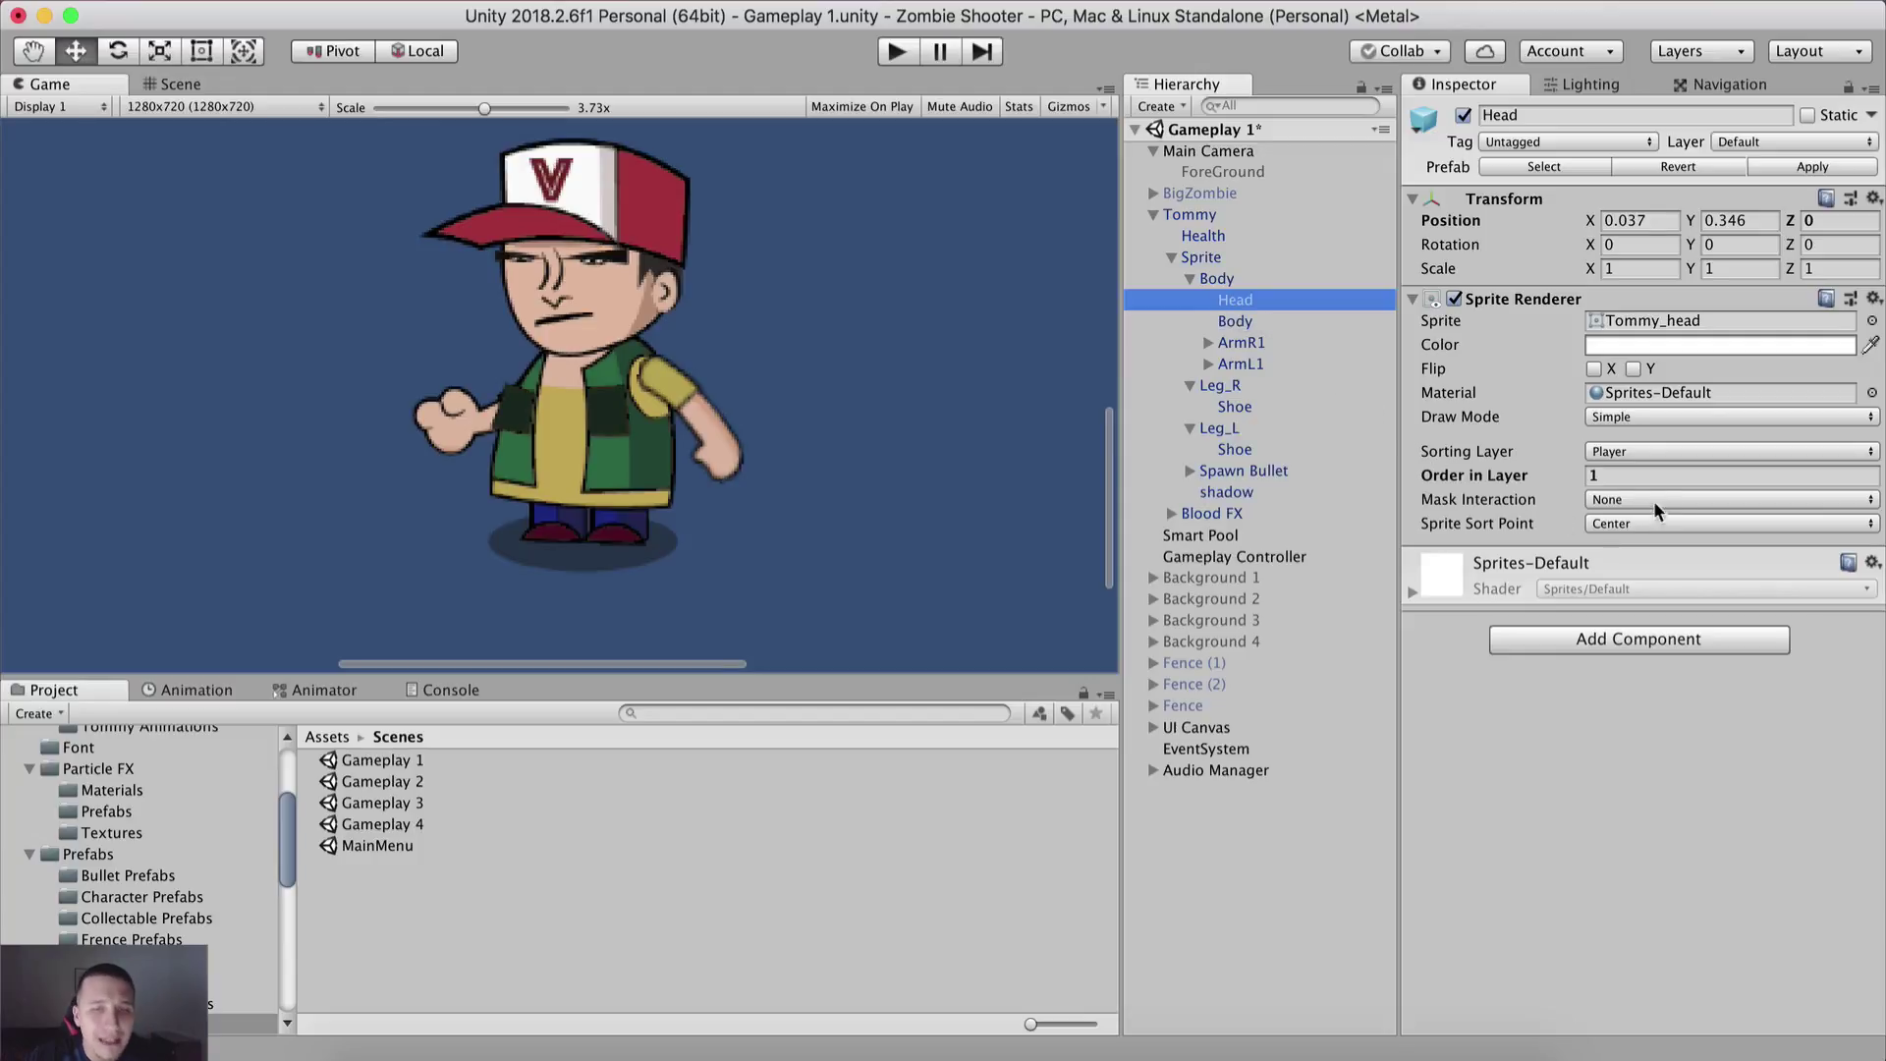
click(1636, 474)
text(2)
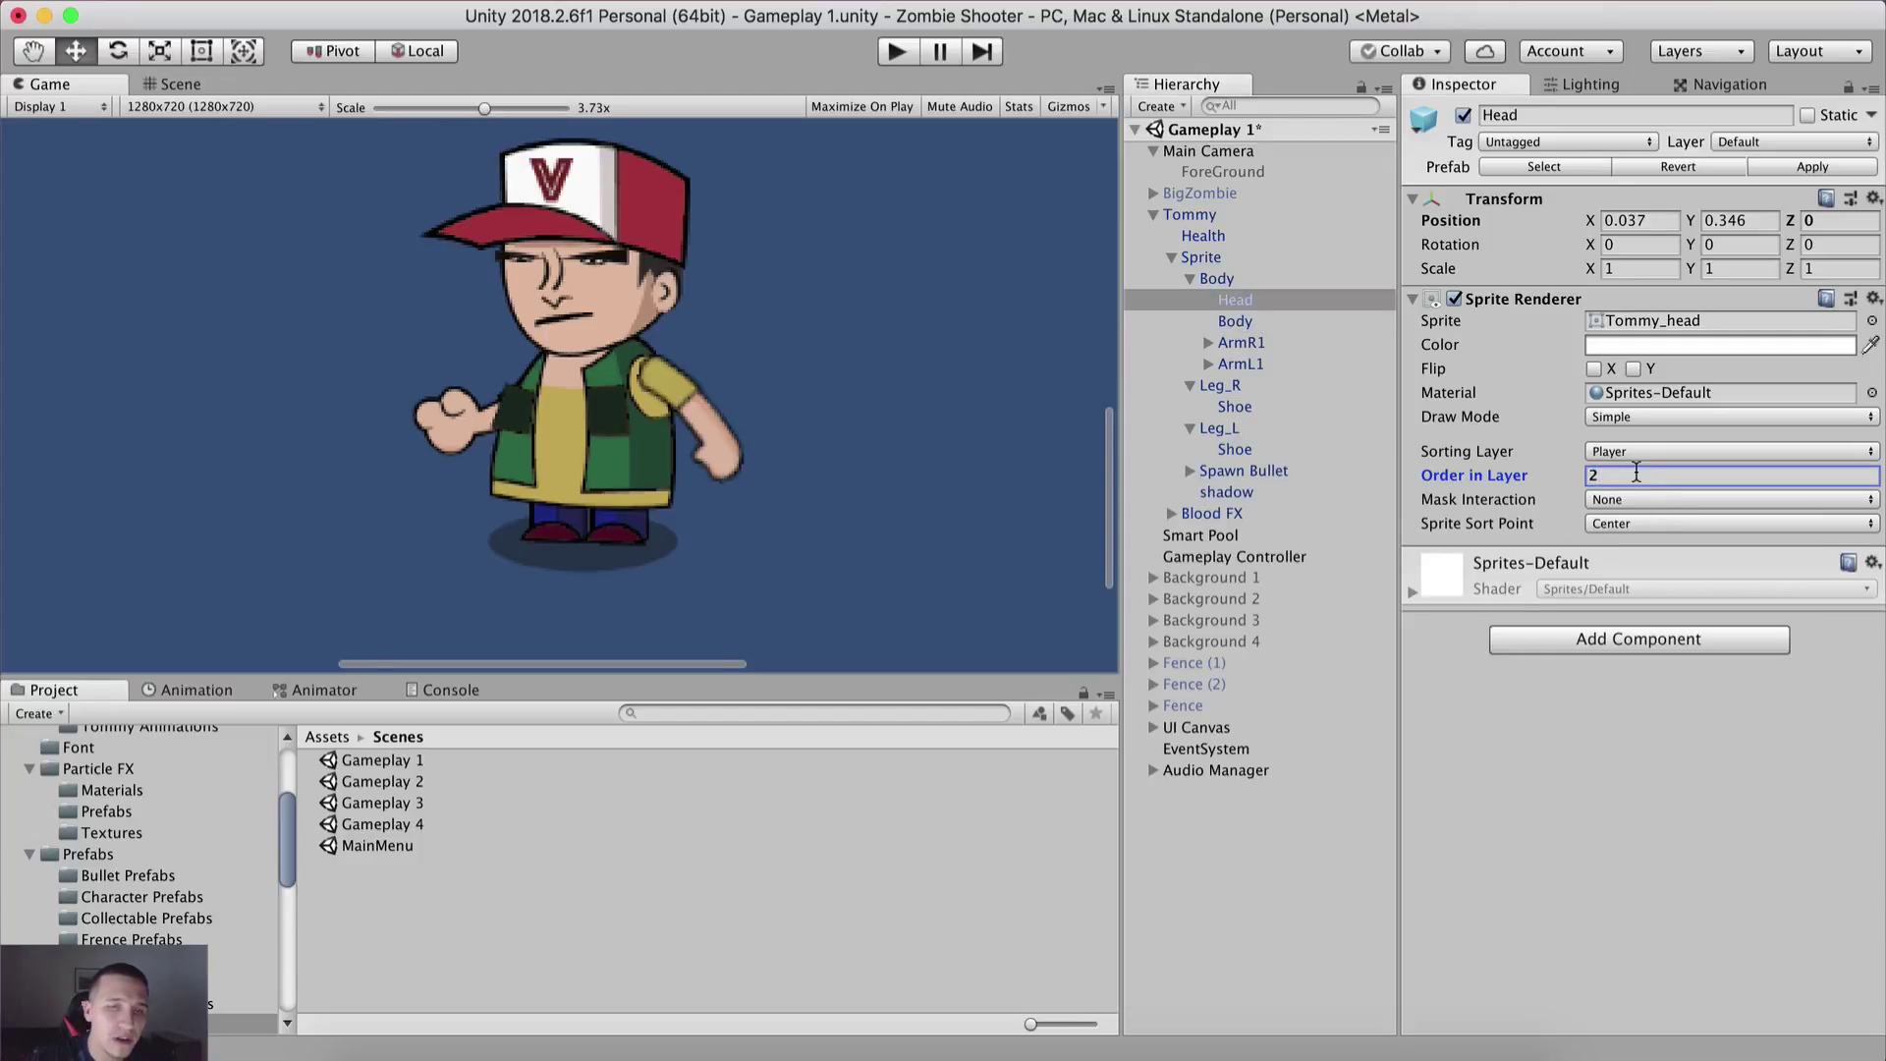
Step: Review the order in layer of the ArmR1, Body and Head sprites against their overlap in the Game view
click(1275, 341)
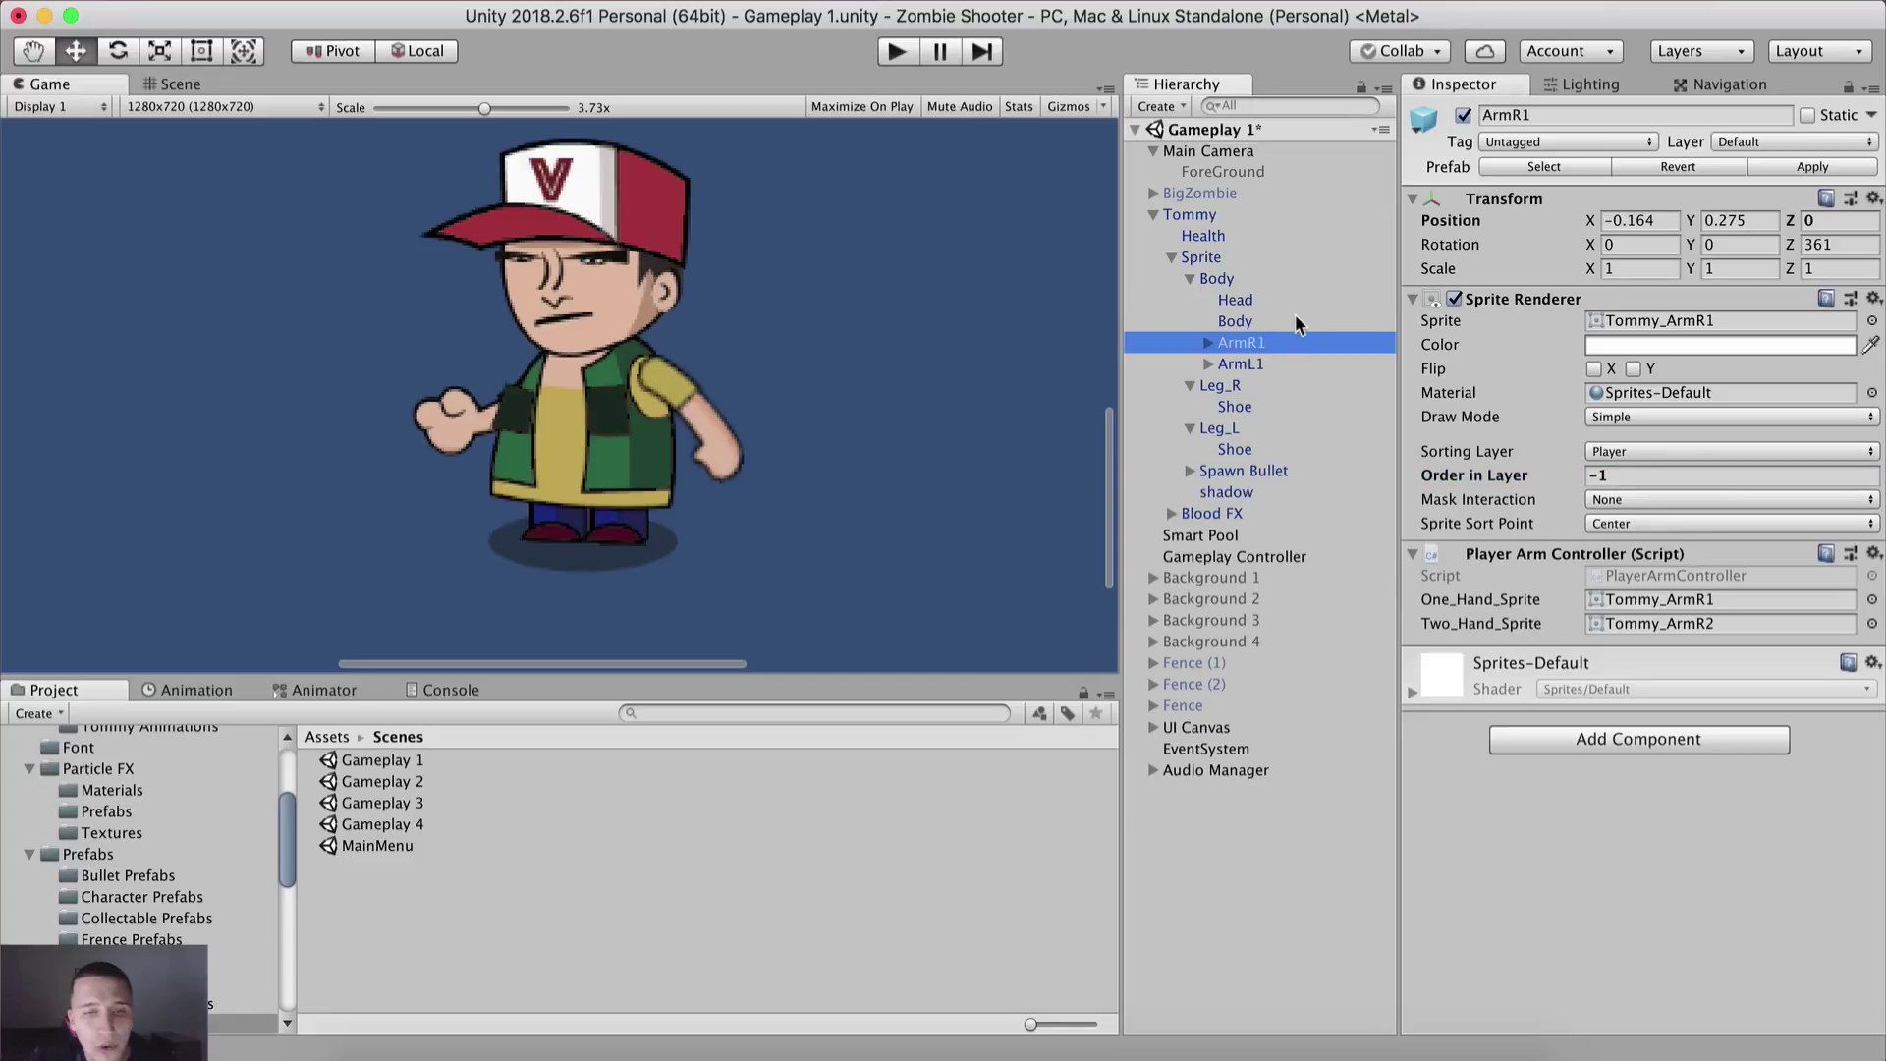
click(1528, 479)
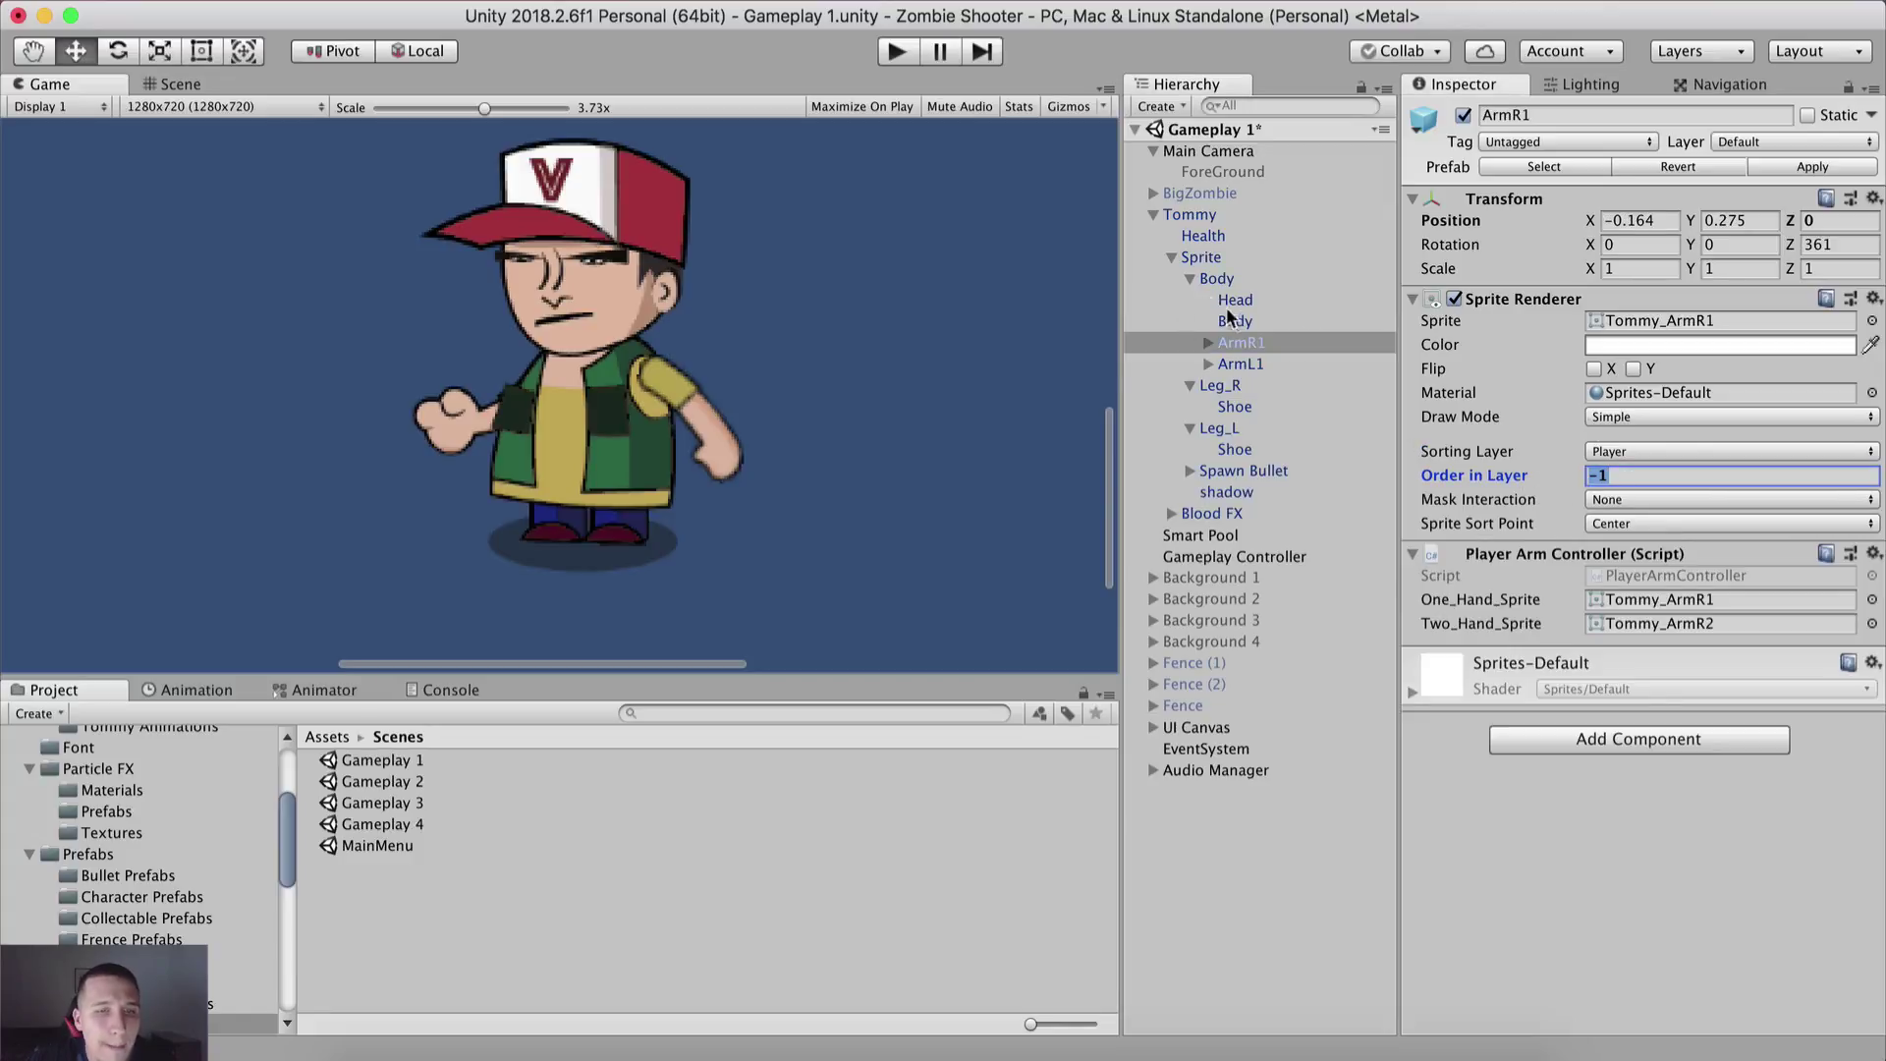
click(1230, 321)
click(1510, 476)
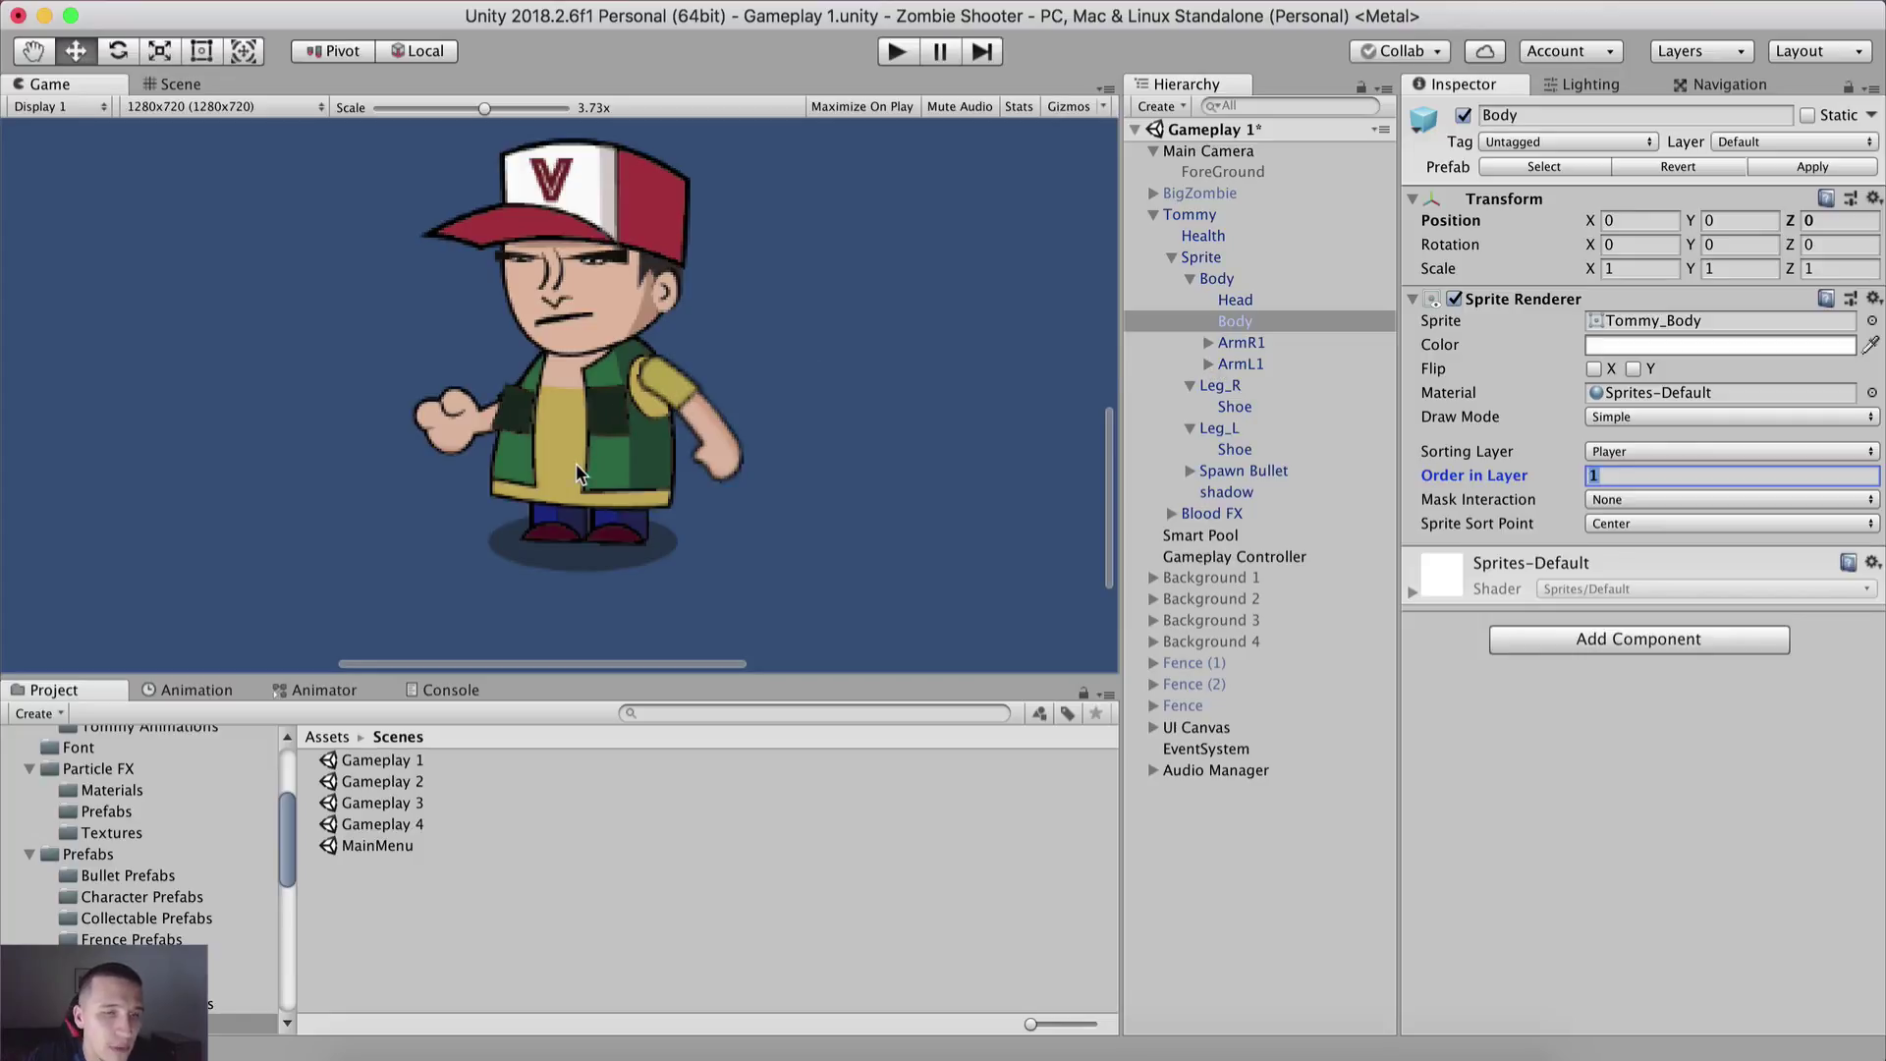
click(1240, 301)
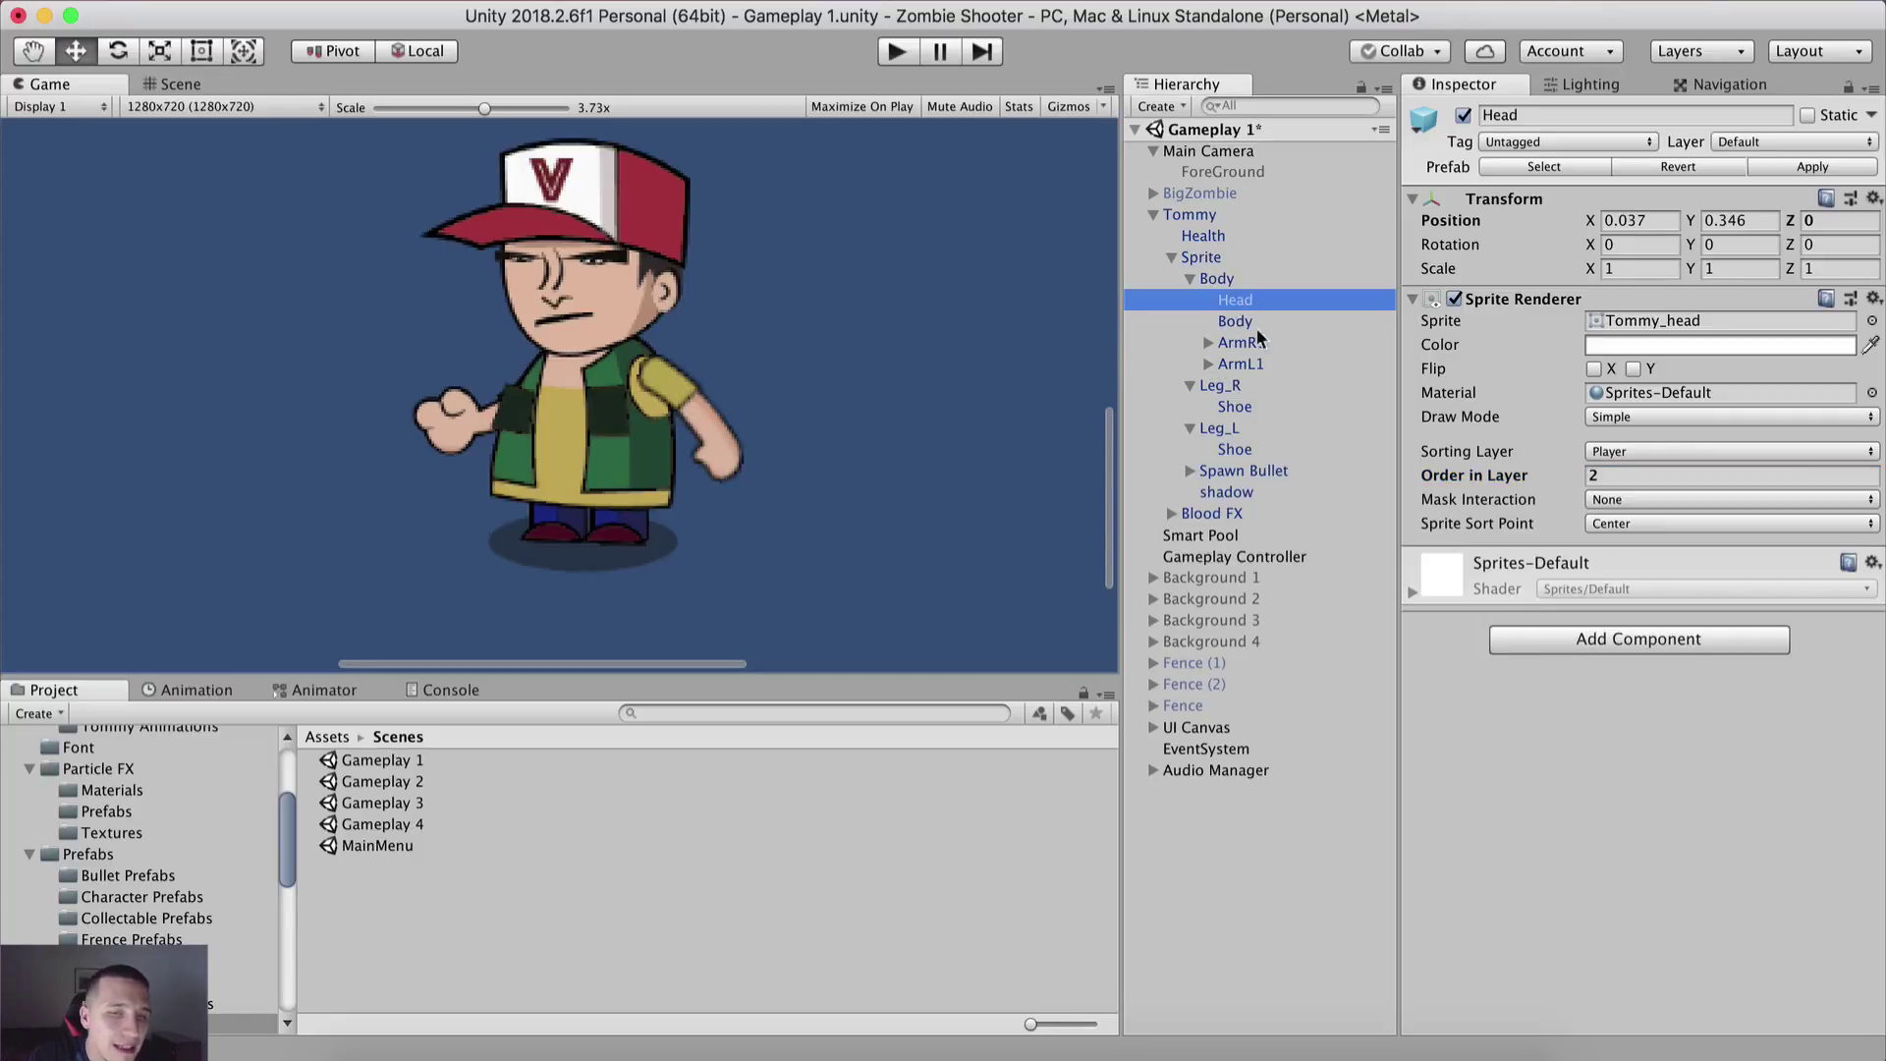
click(1575, 478)
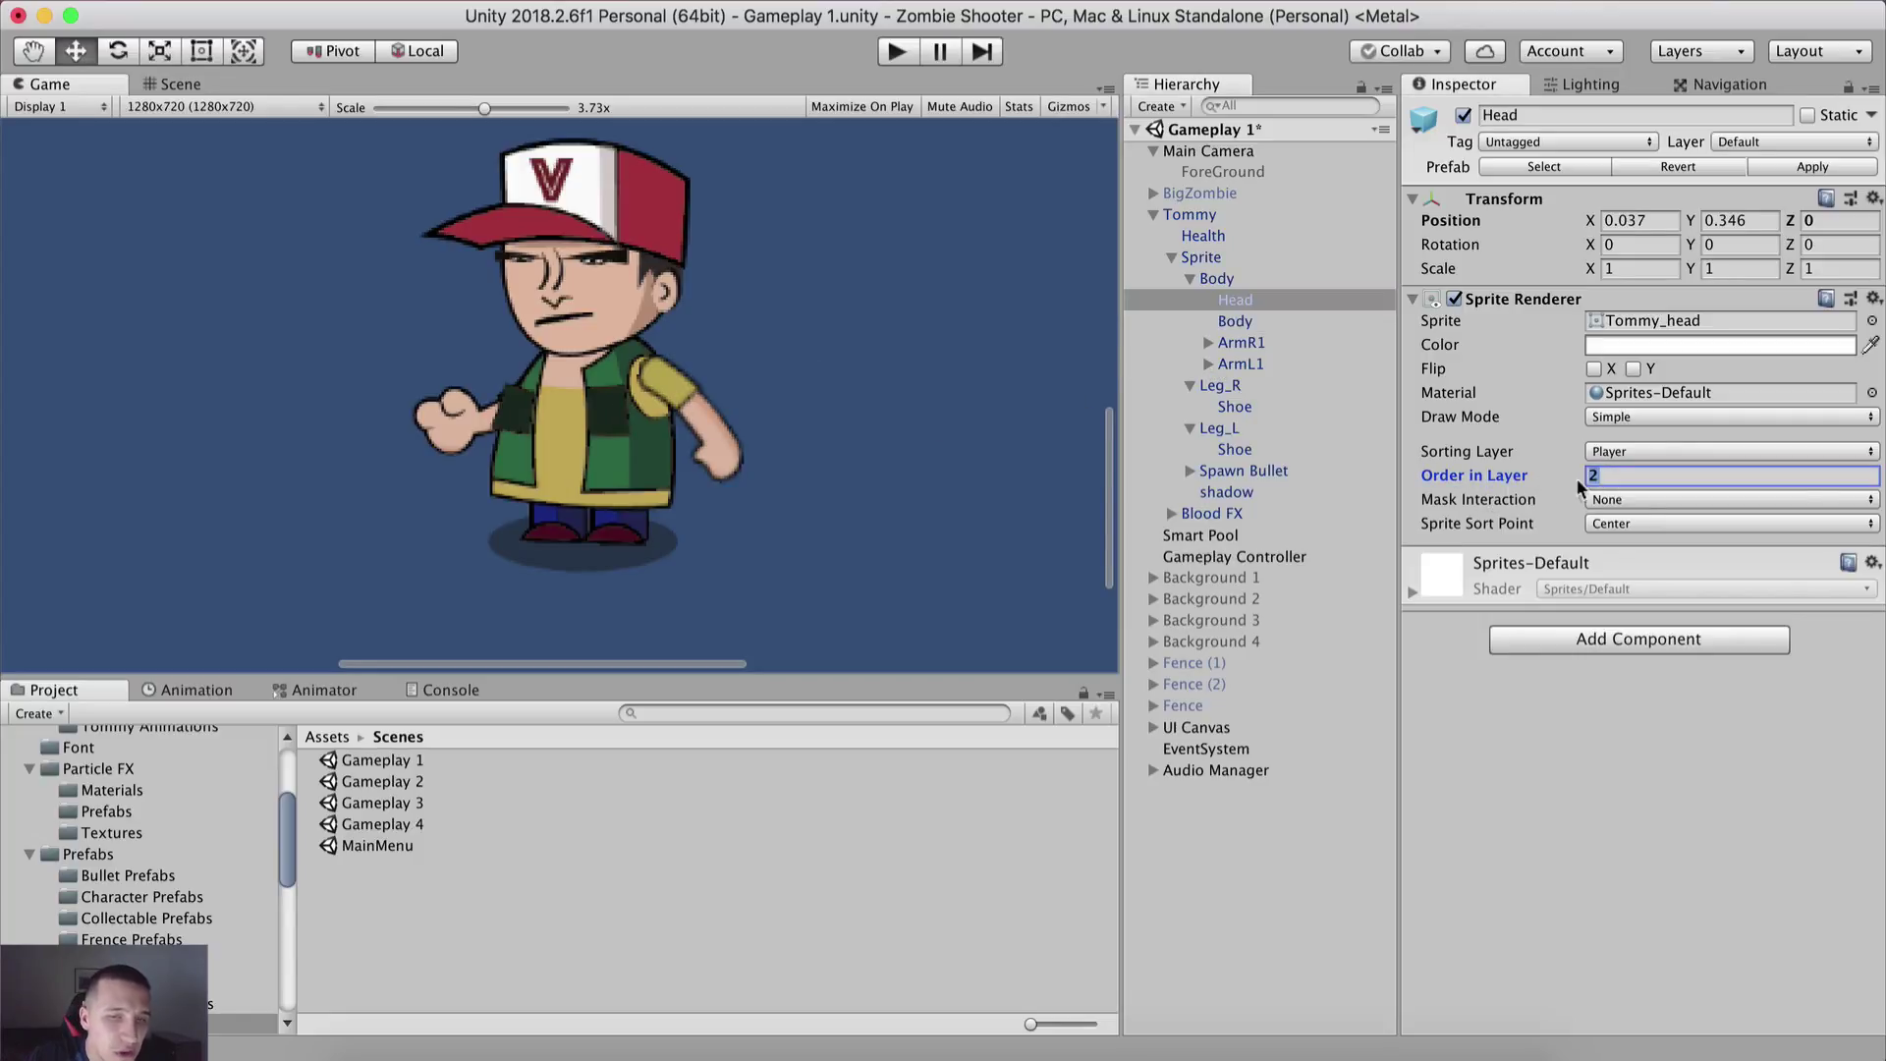
click(1240, 321)
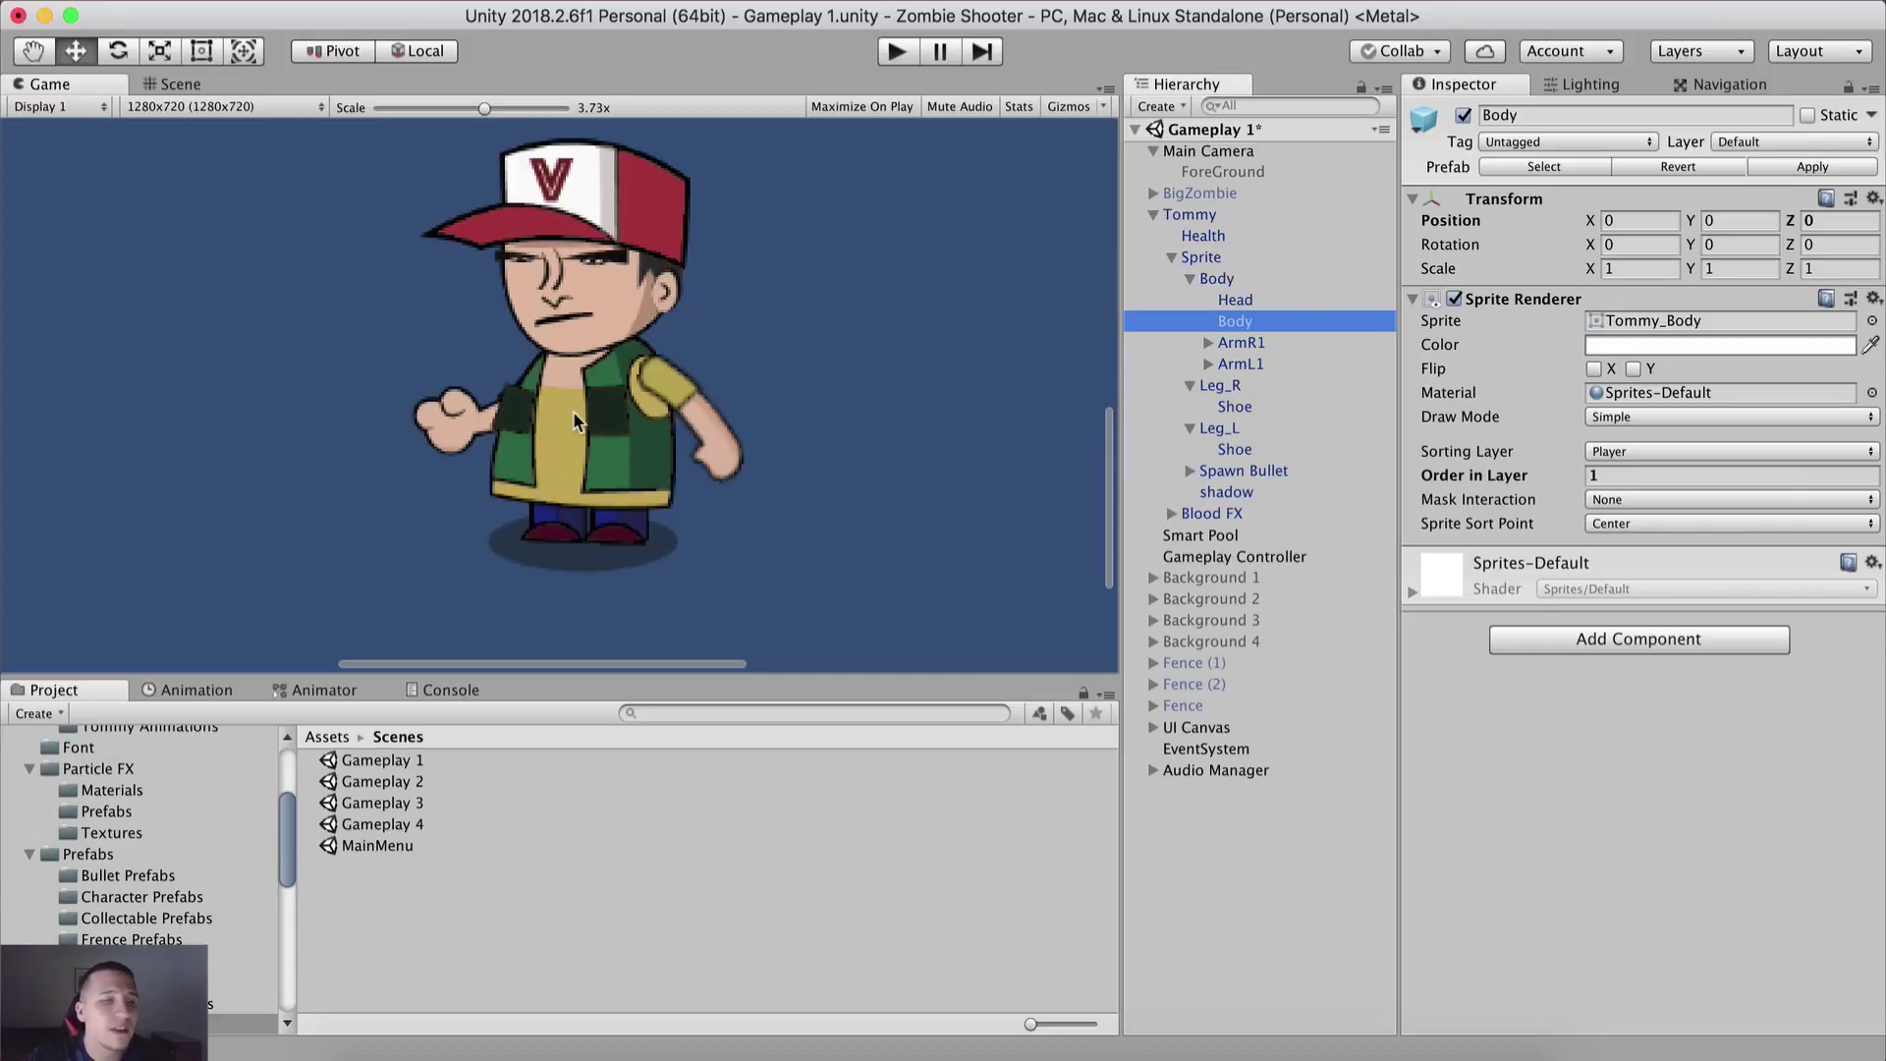
click(1297, 344)
click(1621, 476)
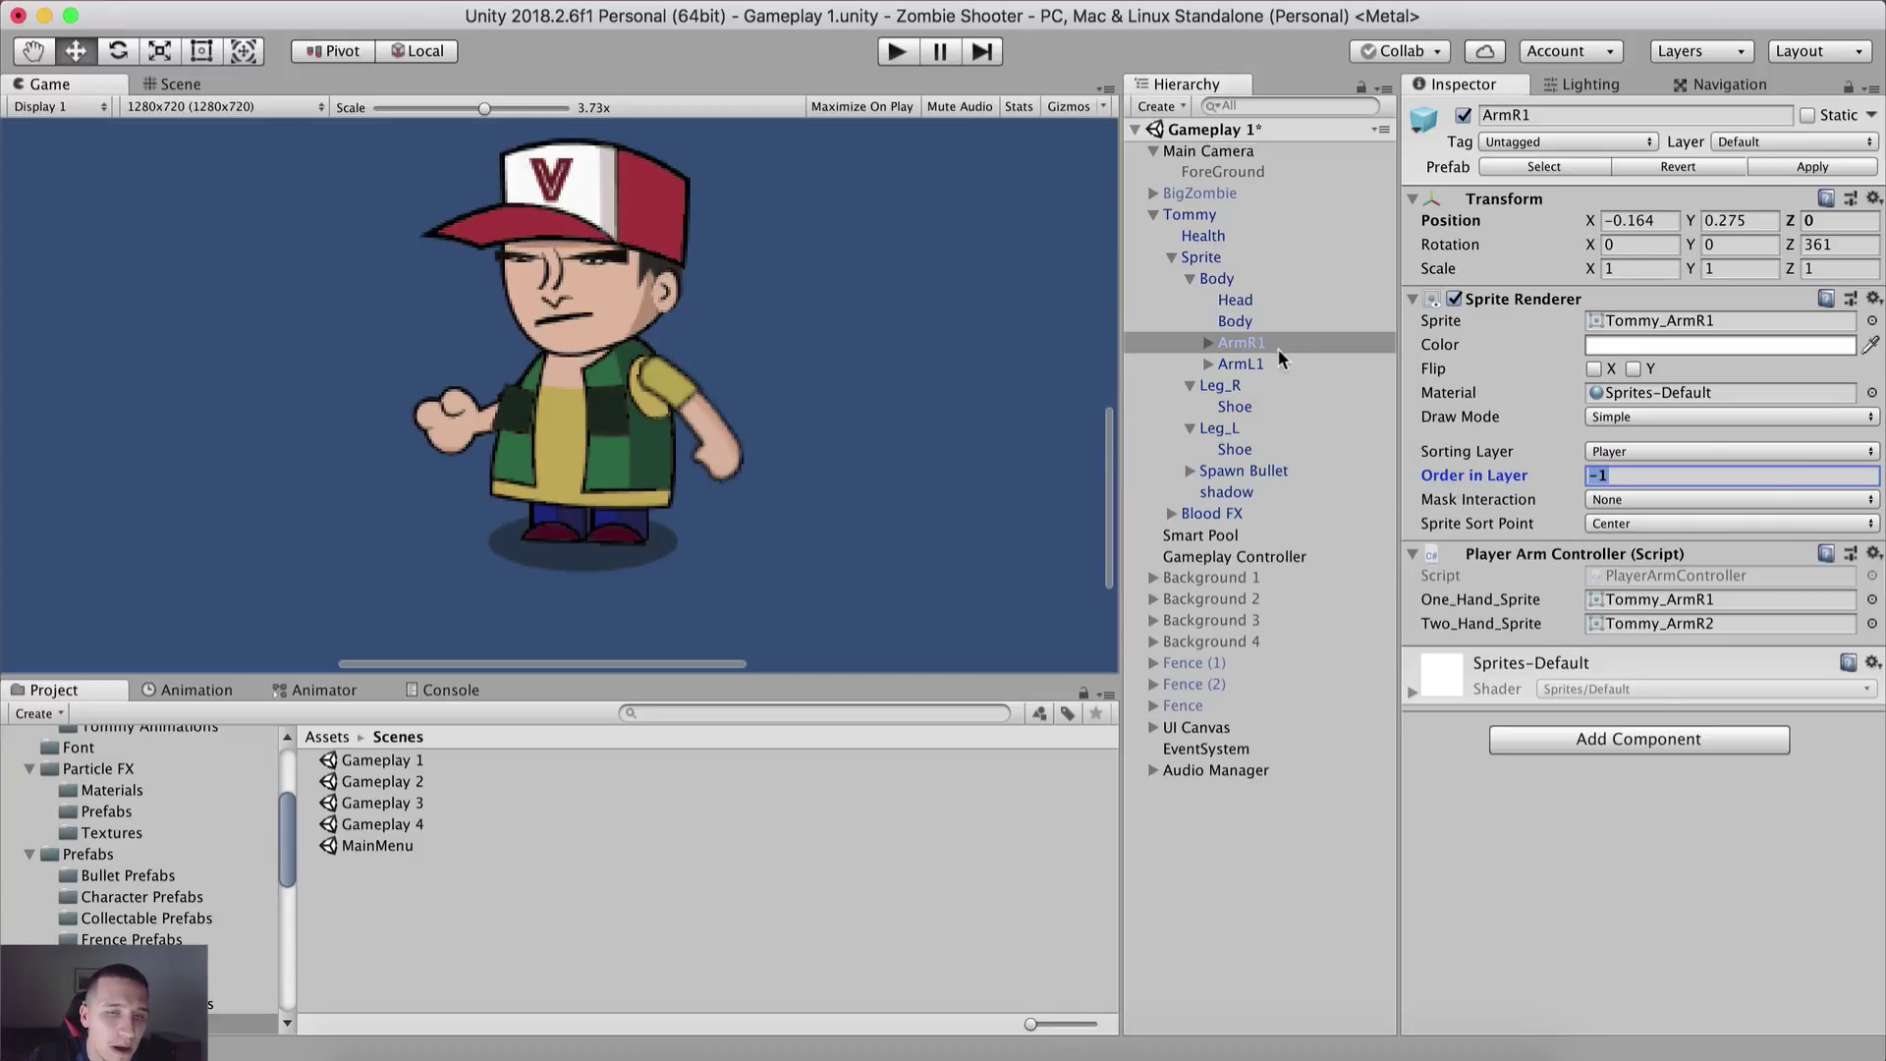
click(1240, 299)
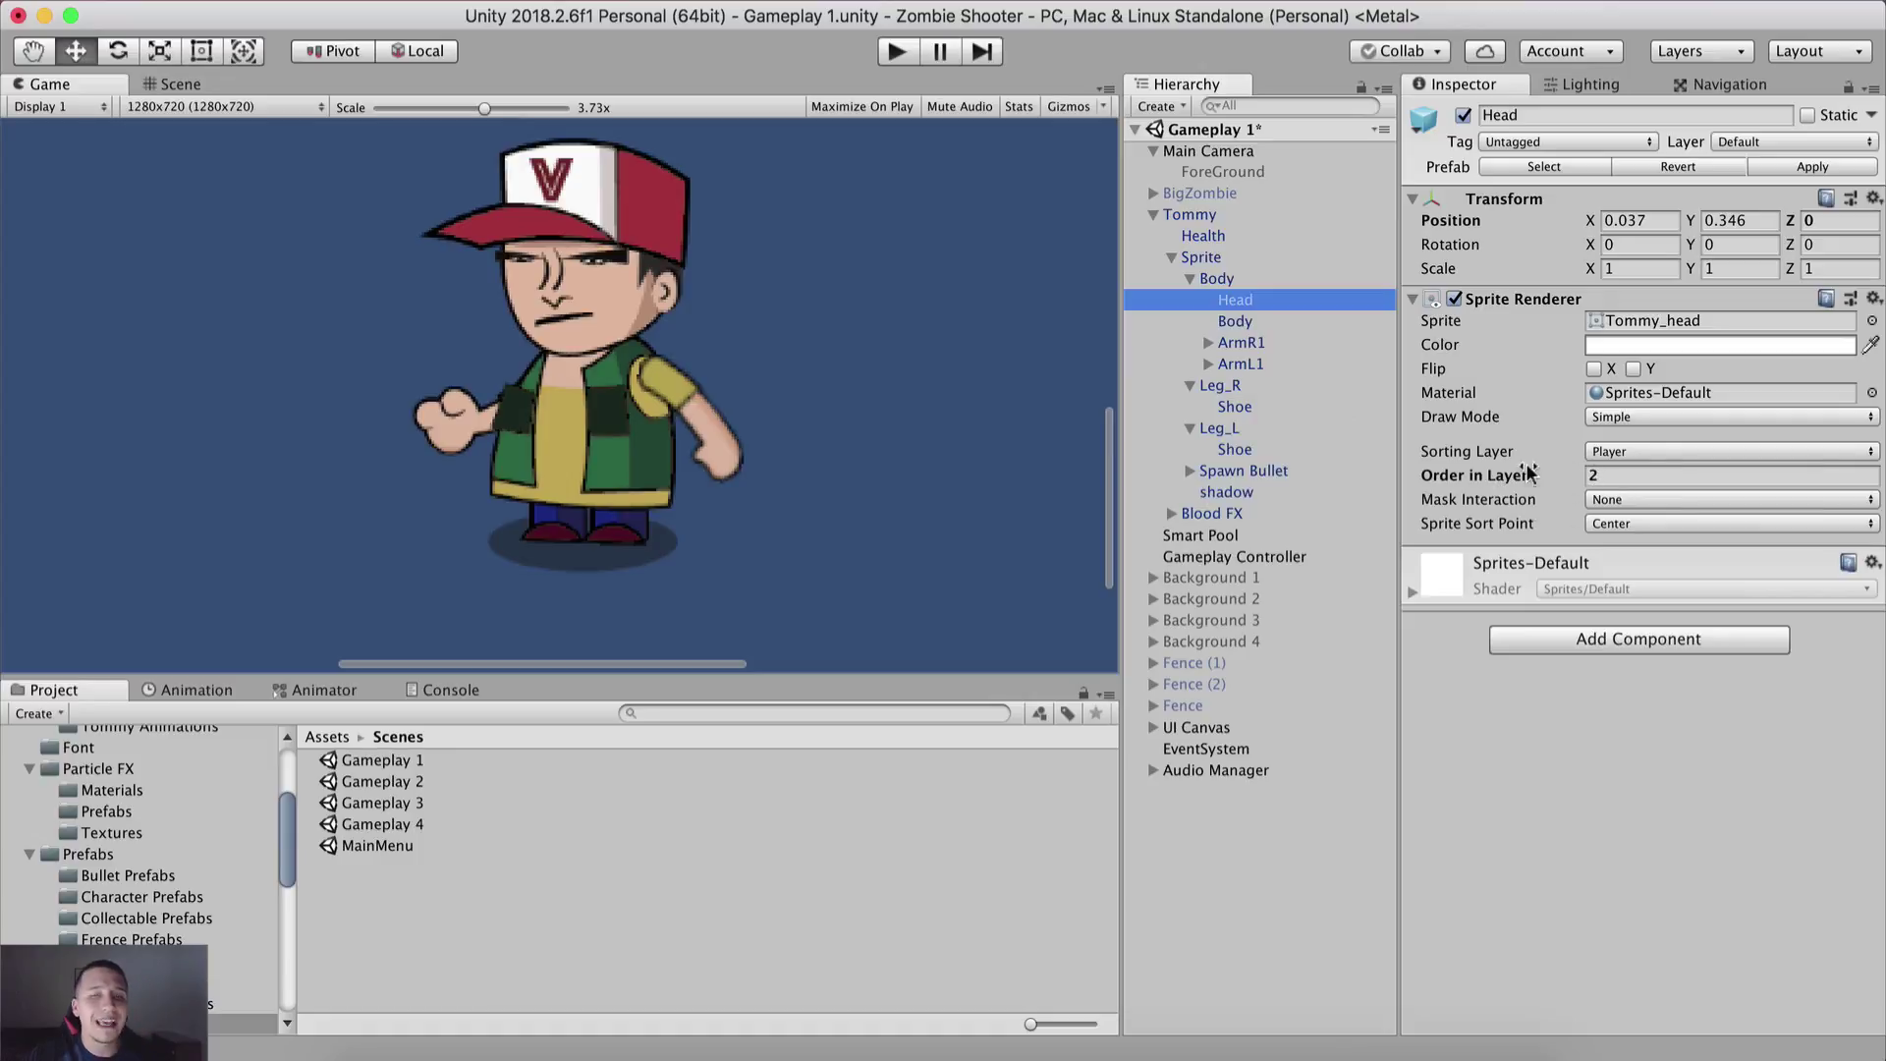
click(1645, 475)
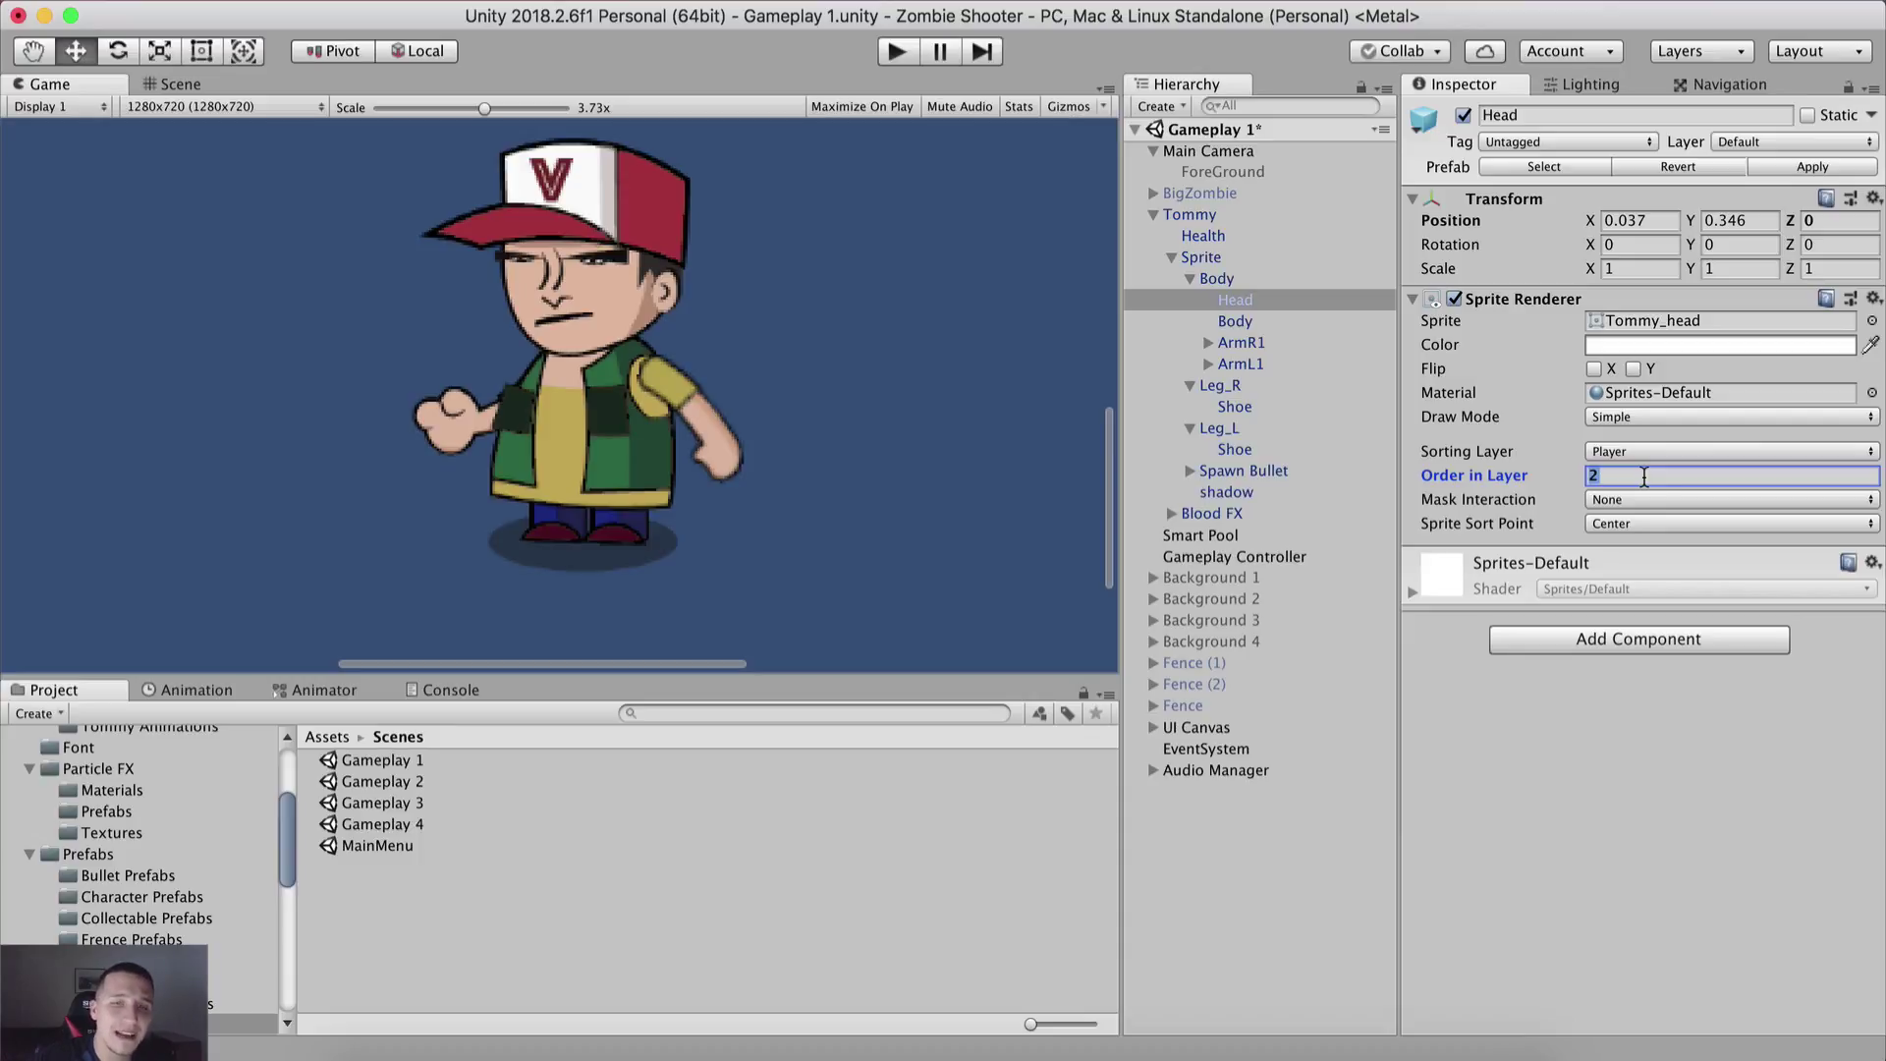
Step: Review the sorting layer options of the Head sprite and of the UI Canvas
click(1649, 450)
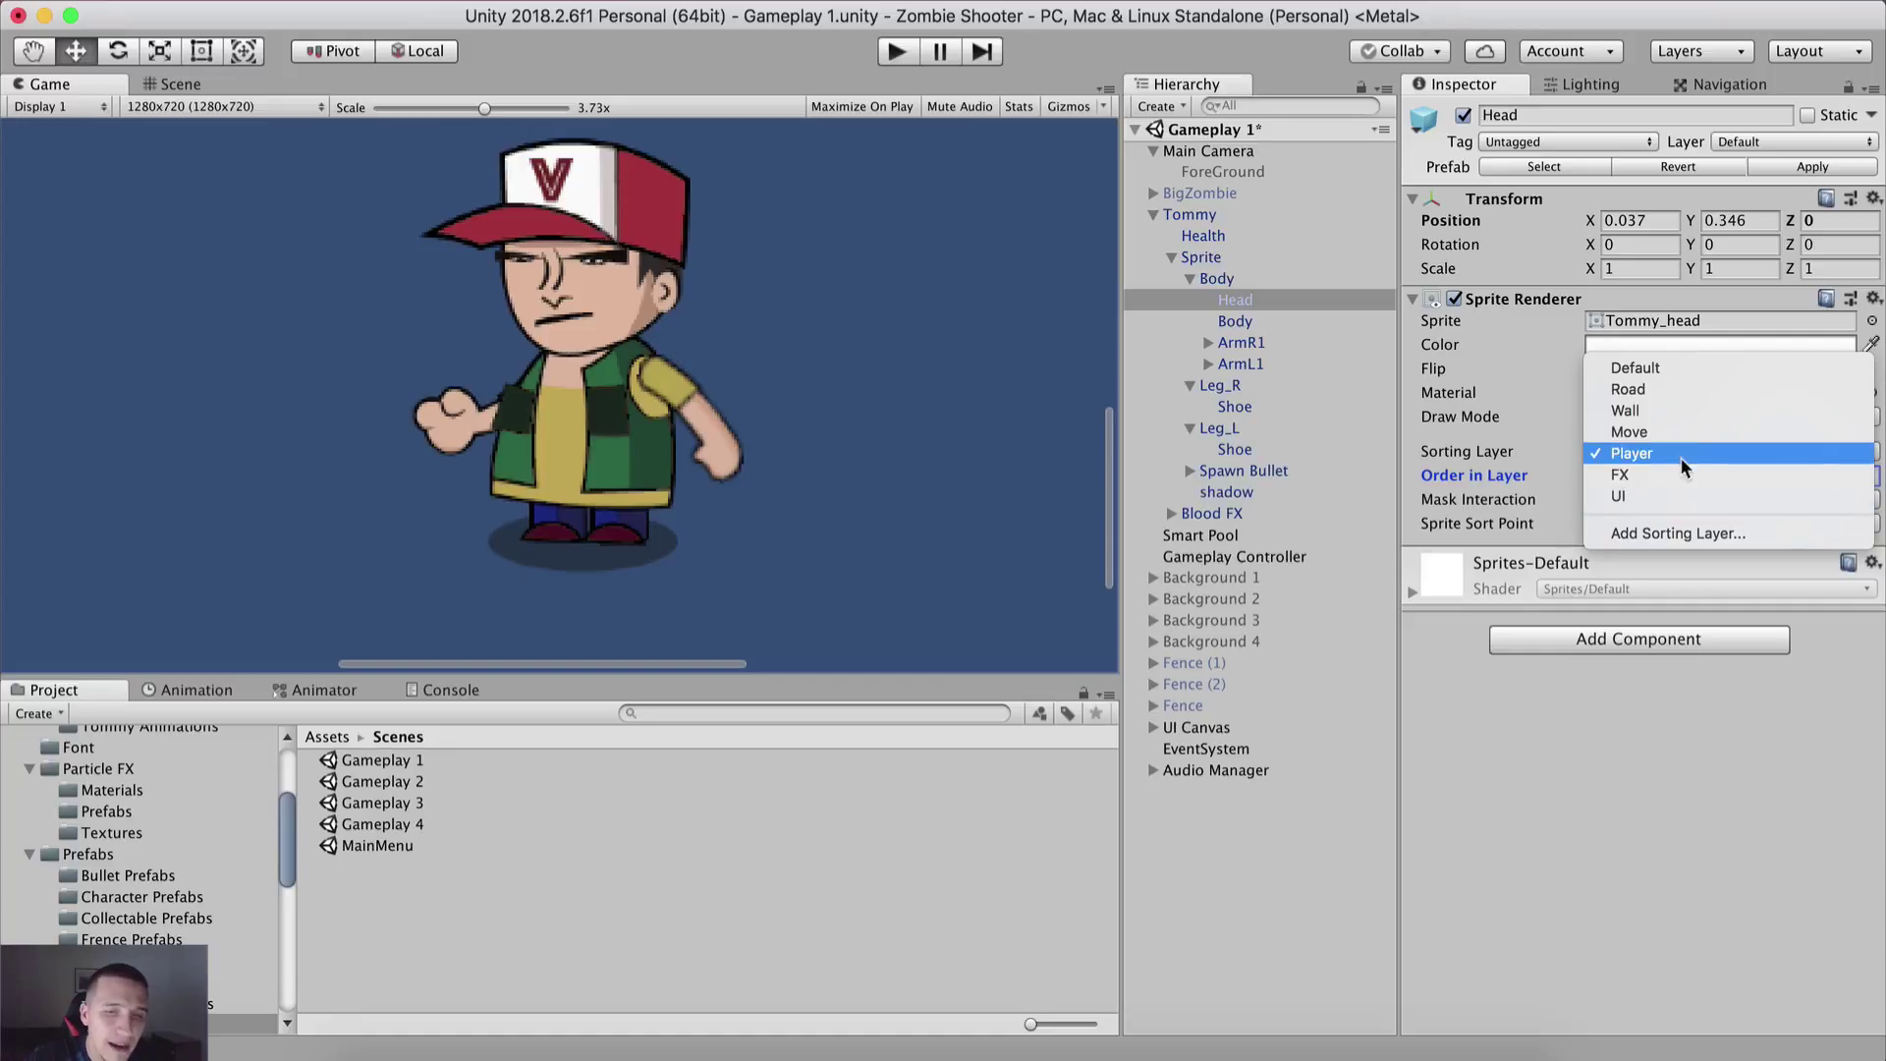
click(1425, 756)
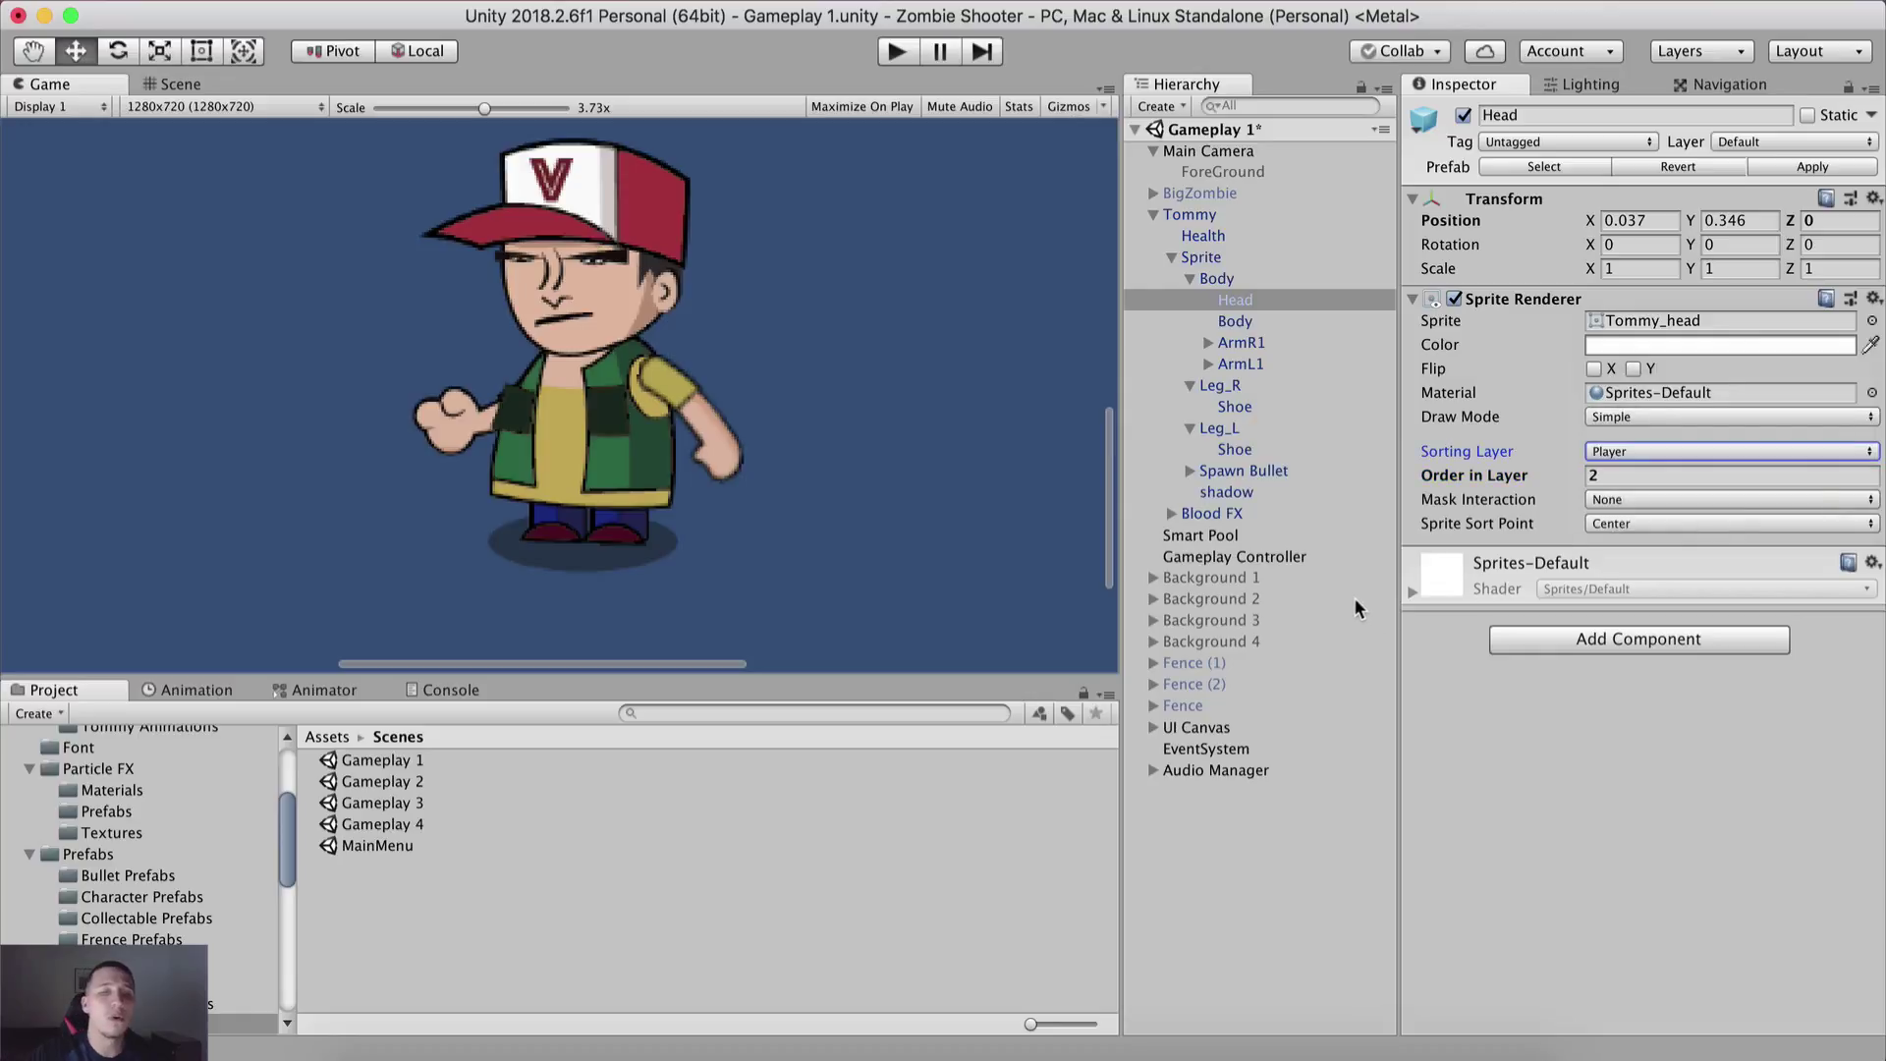
scroll(699, 408, down, 10)
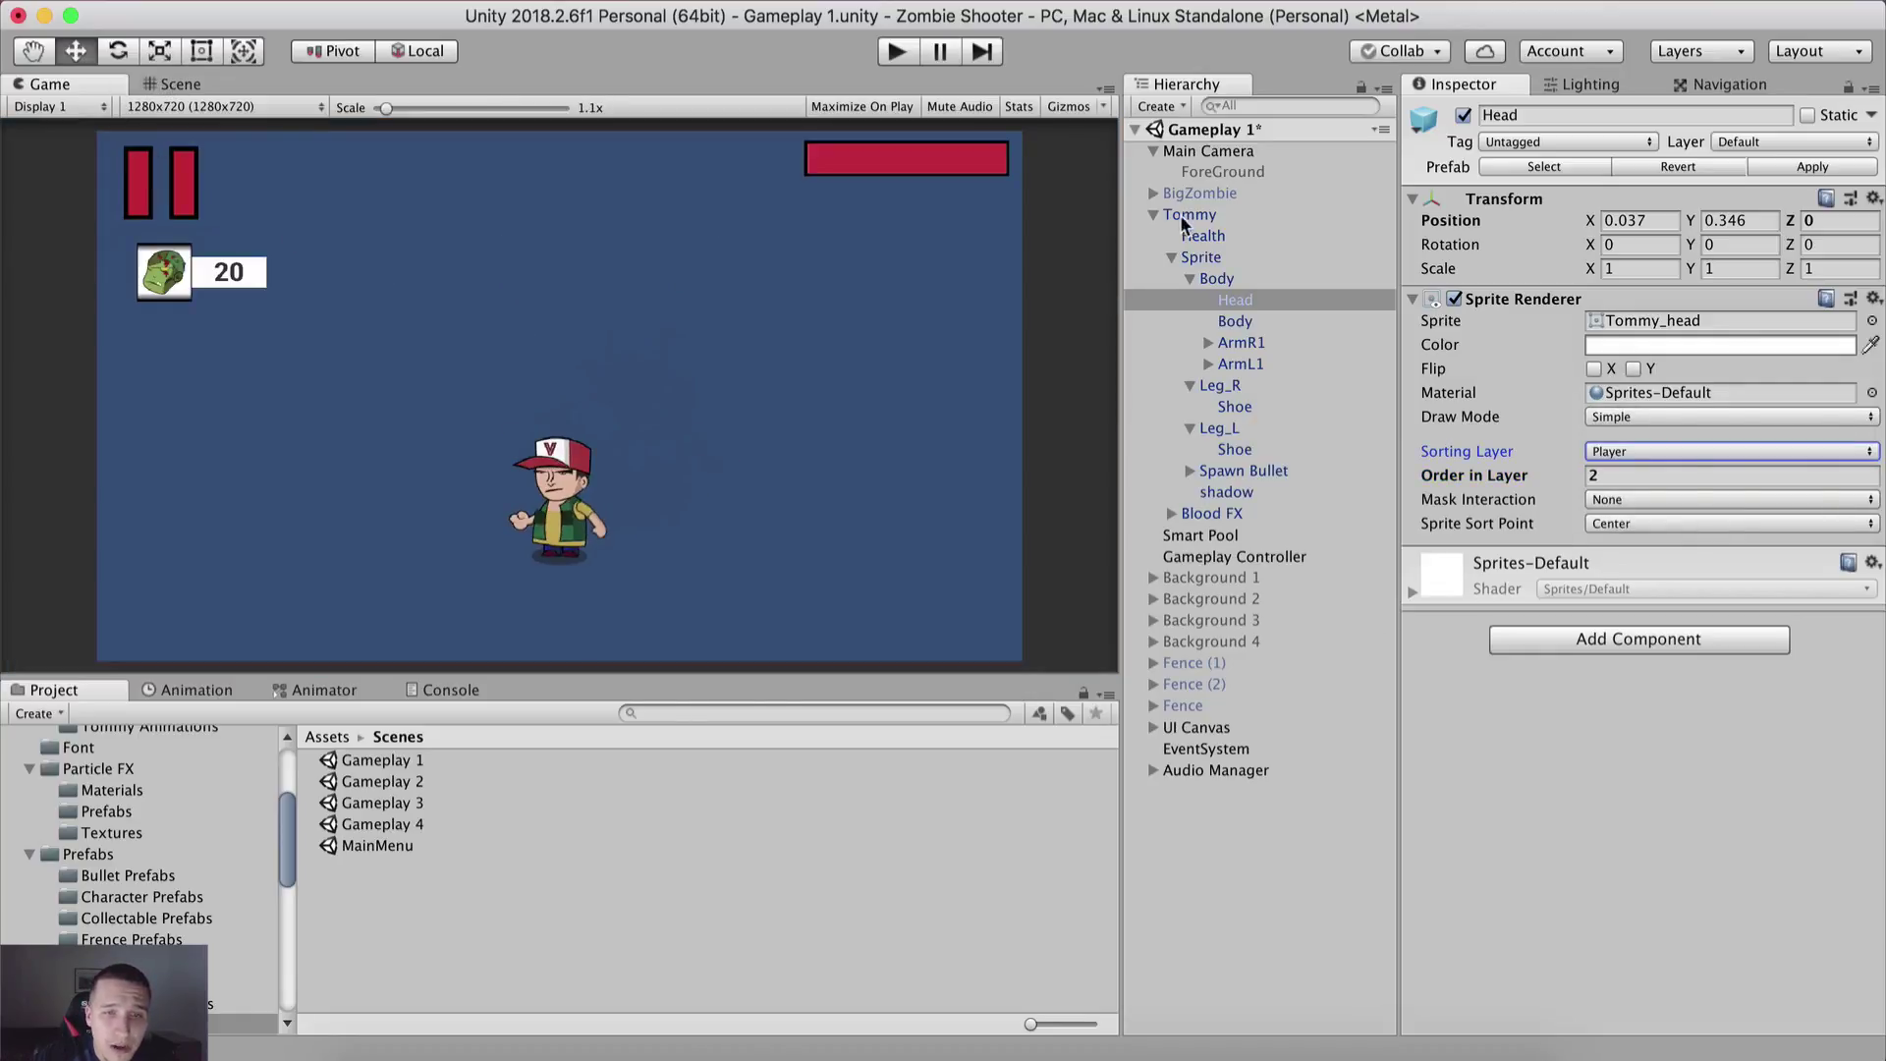
click(1182, 732)
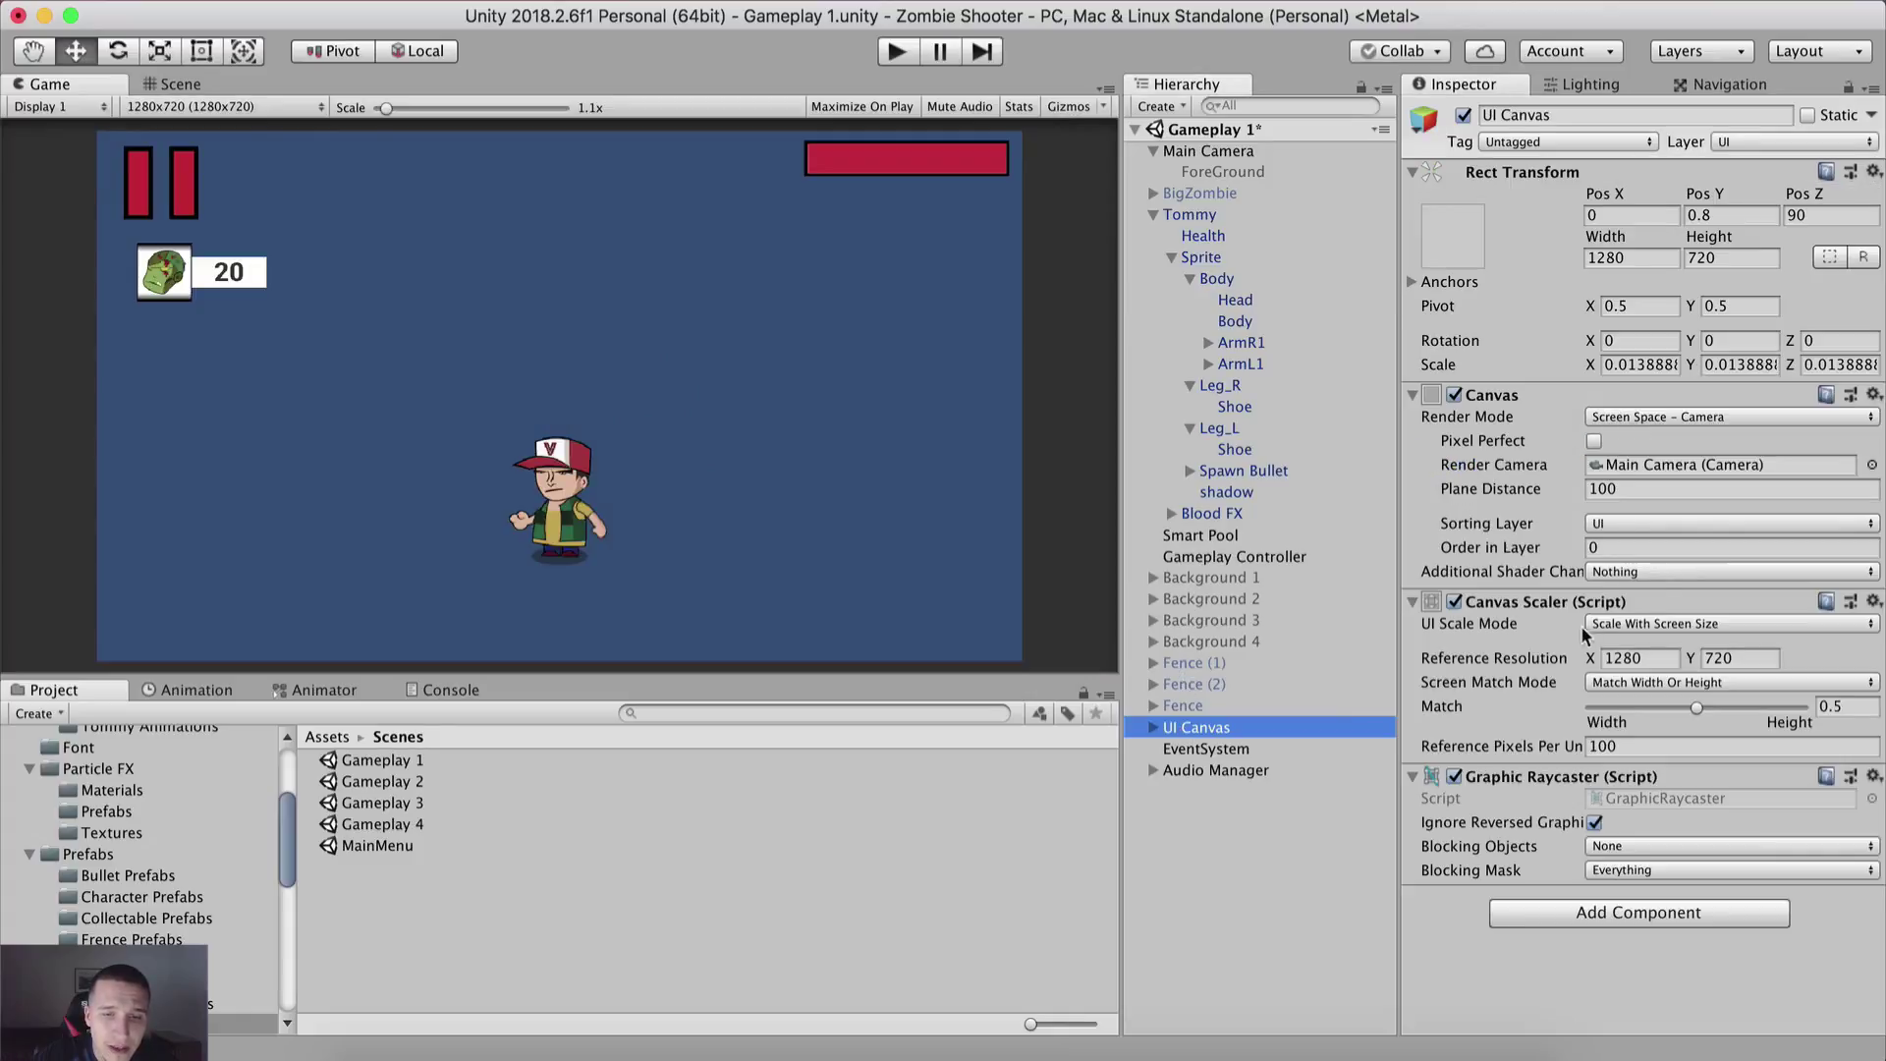
click(1623, 525)
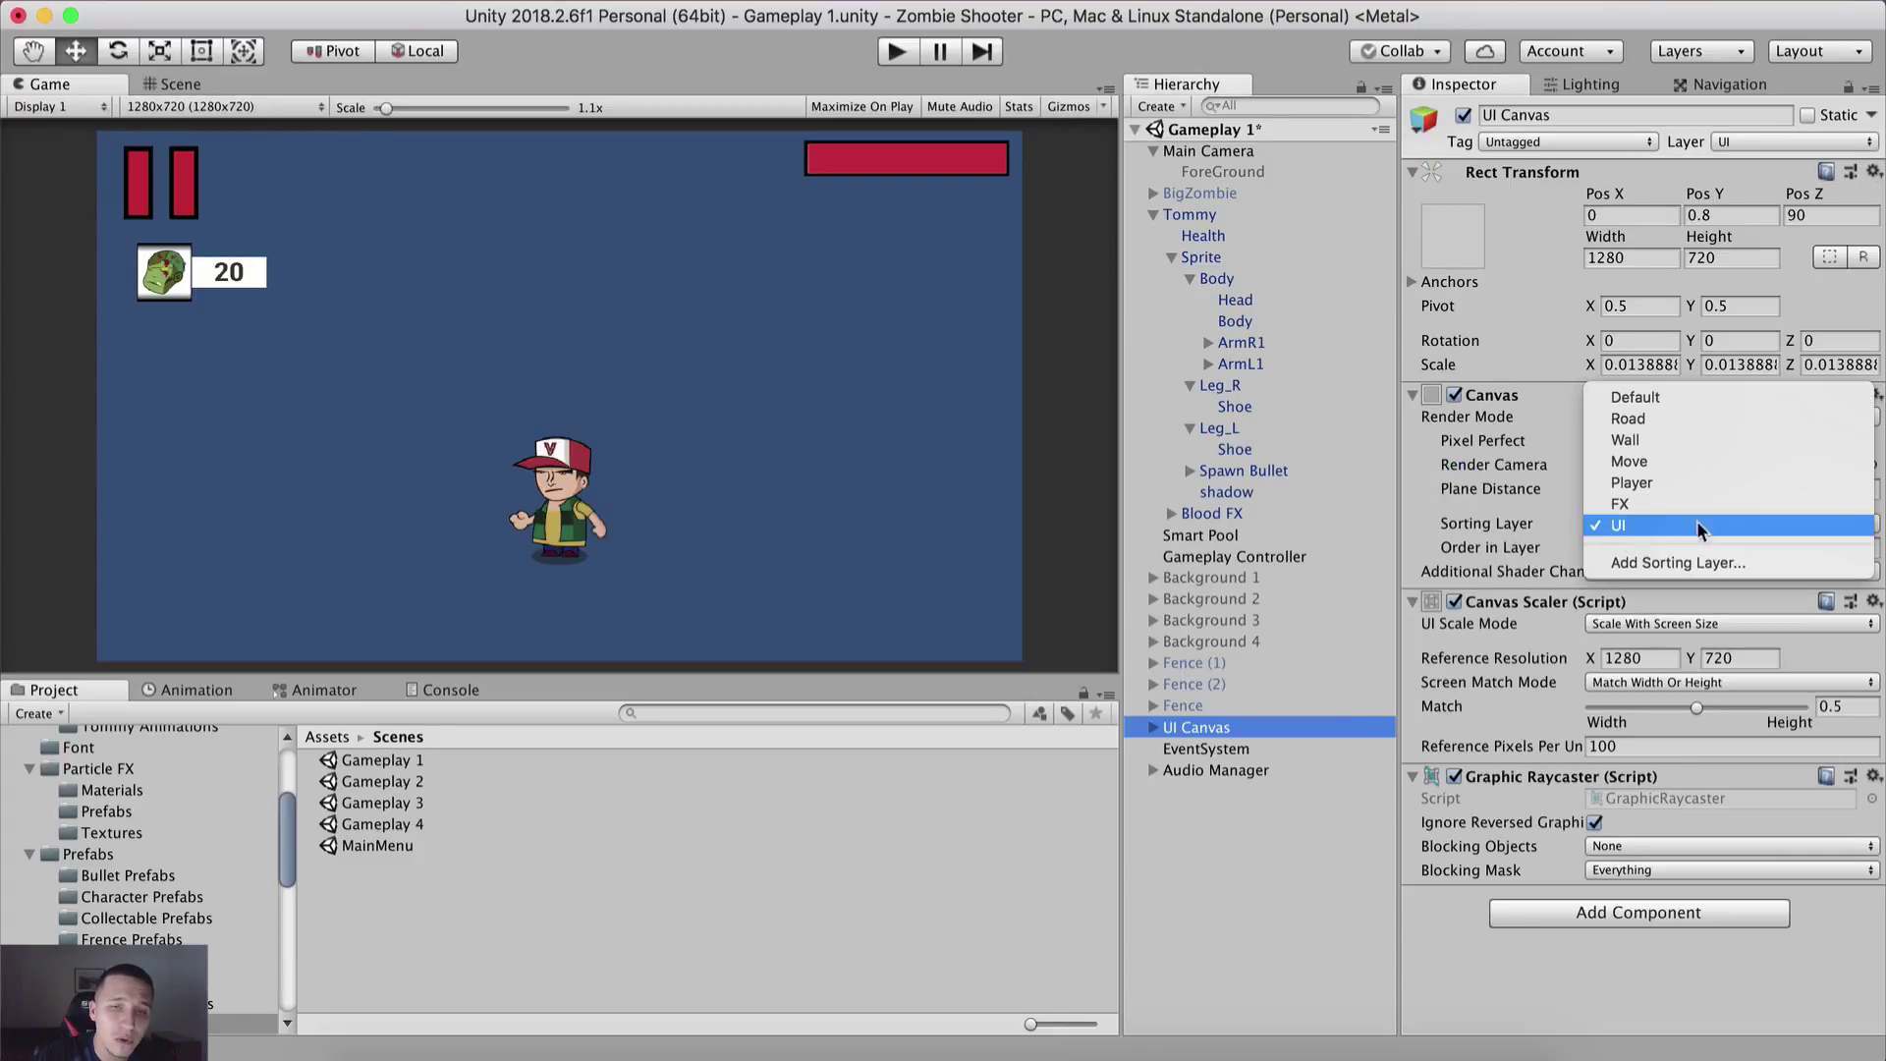
click(1629, 527)
Step: Move Tommy under the health and score UI in the Game view, at X -6.92 and Y 3.12
click(180, 83)
scroll(370, 278, down, 5)
click(1210, 222)
alt+drag(265, 197, 130, 99)
click(113, 86)
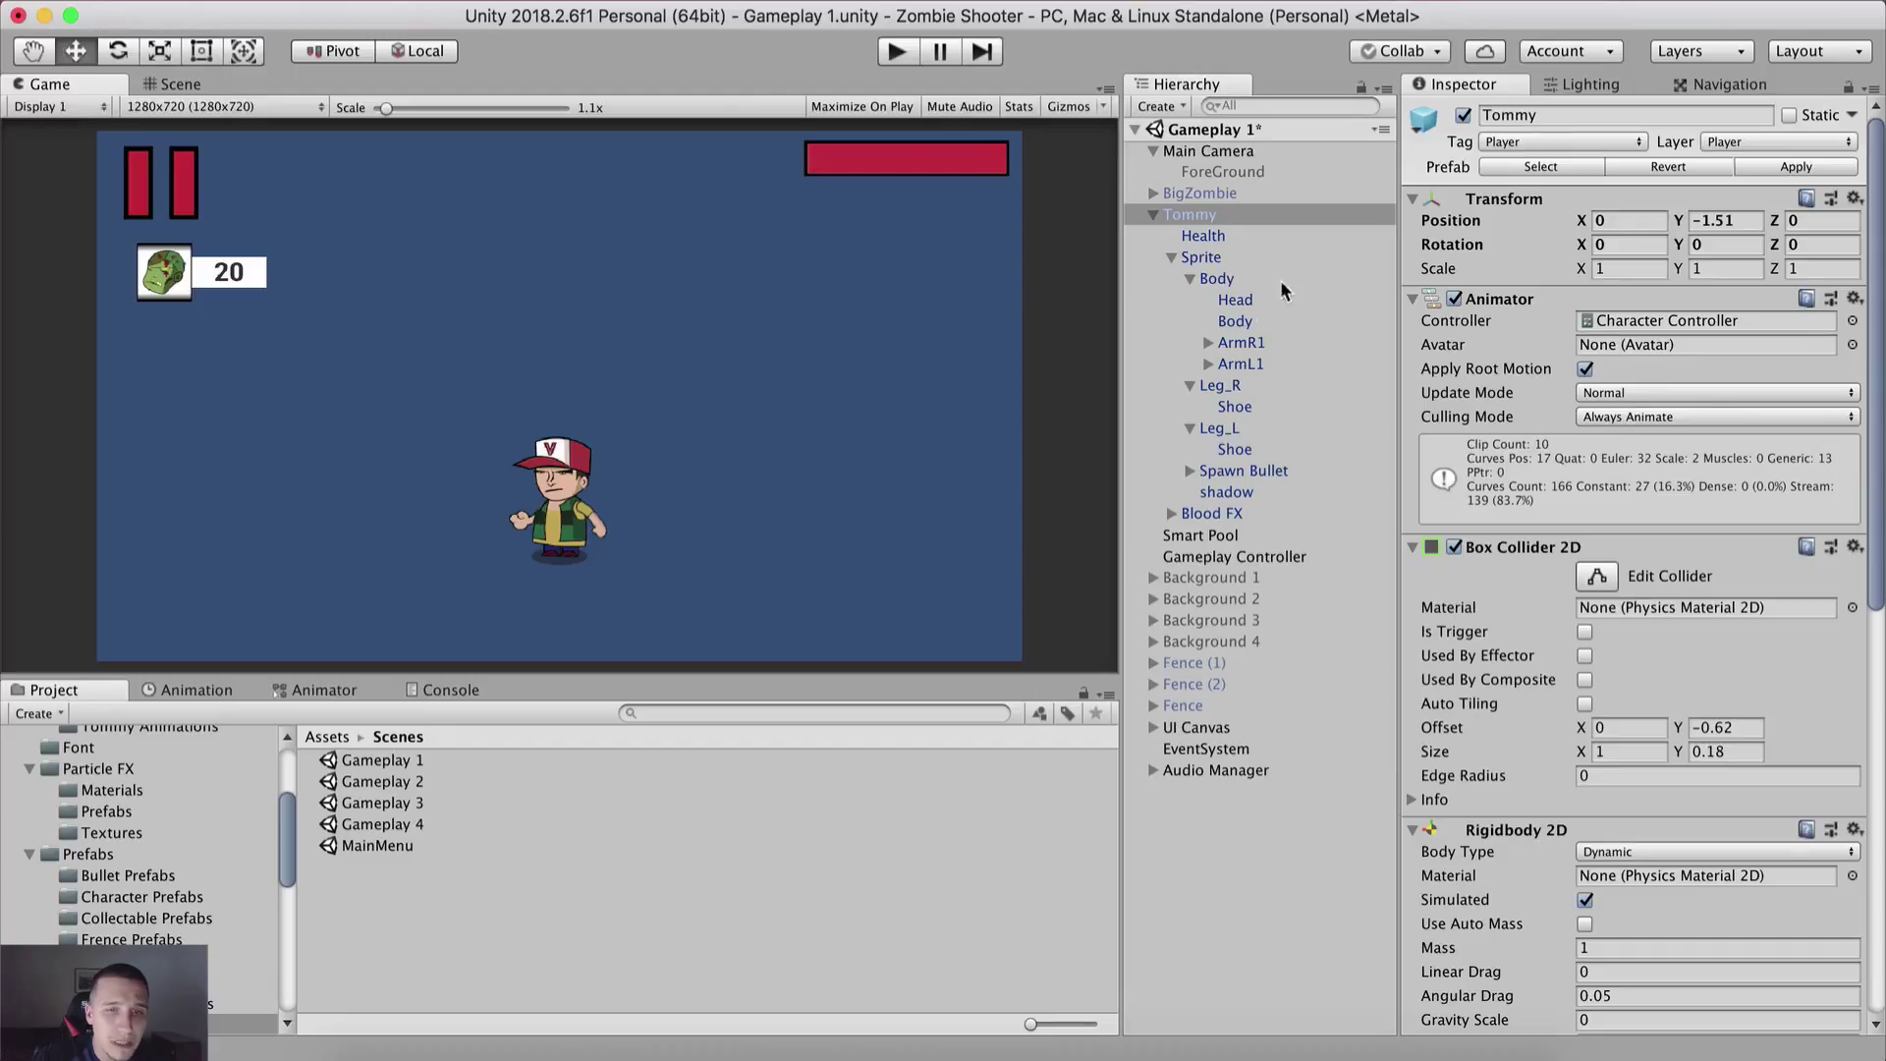
drag(1584, 226, 1263, 240)
drag(1680, 218, 1854, 202)
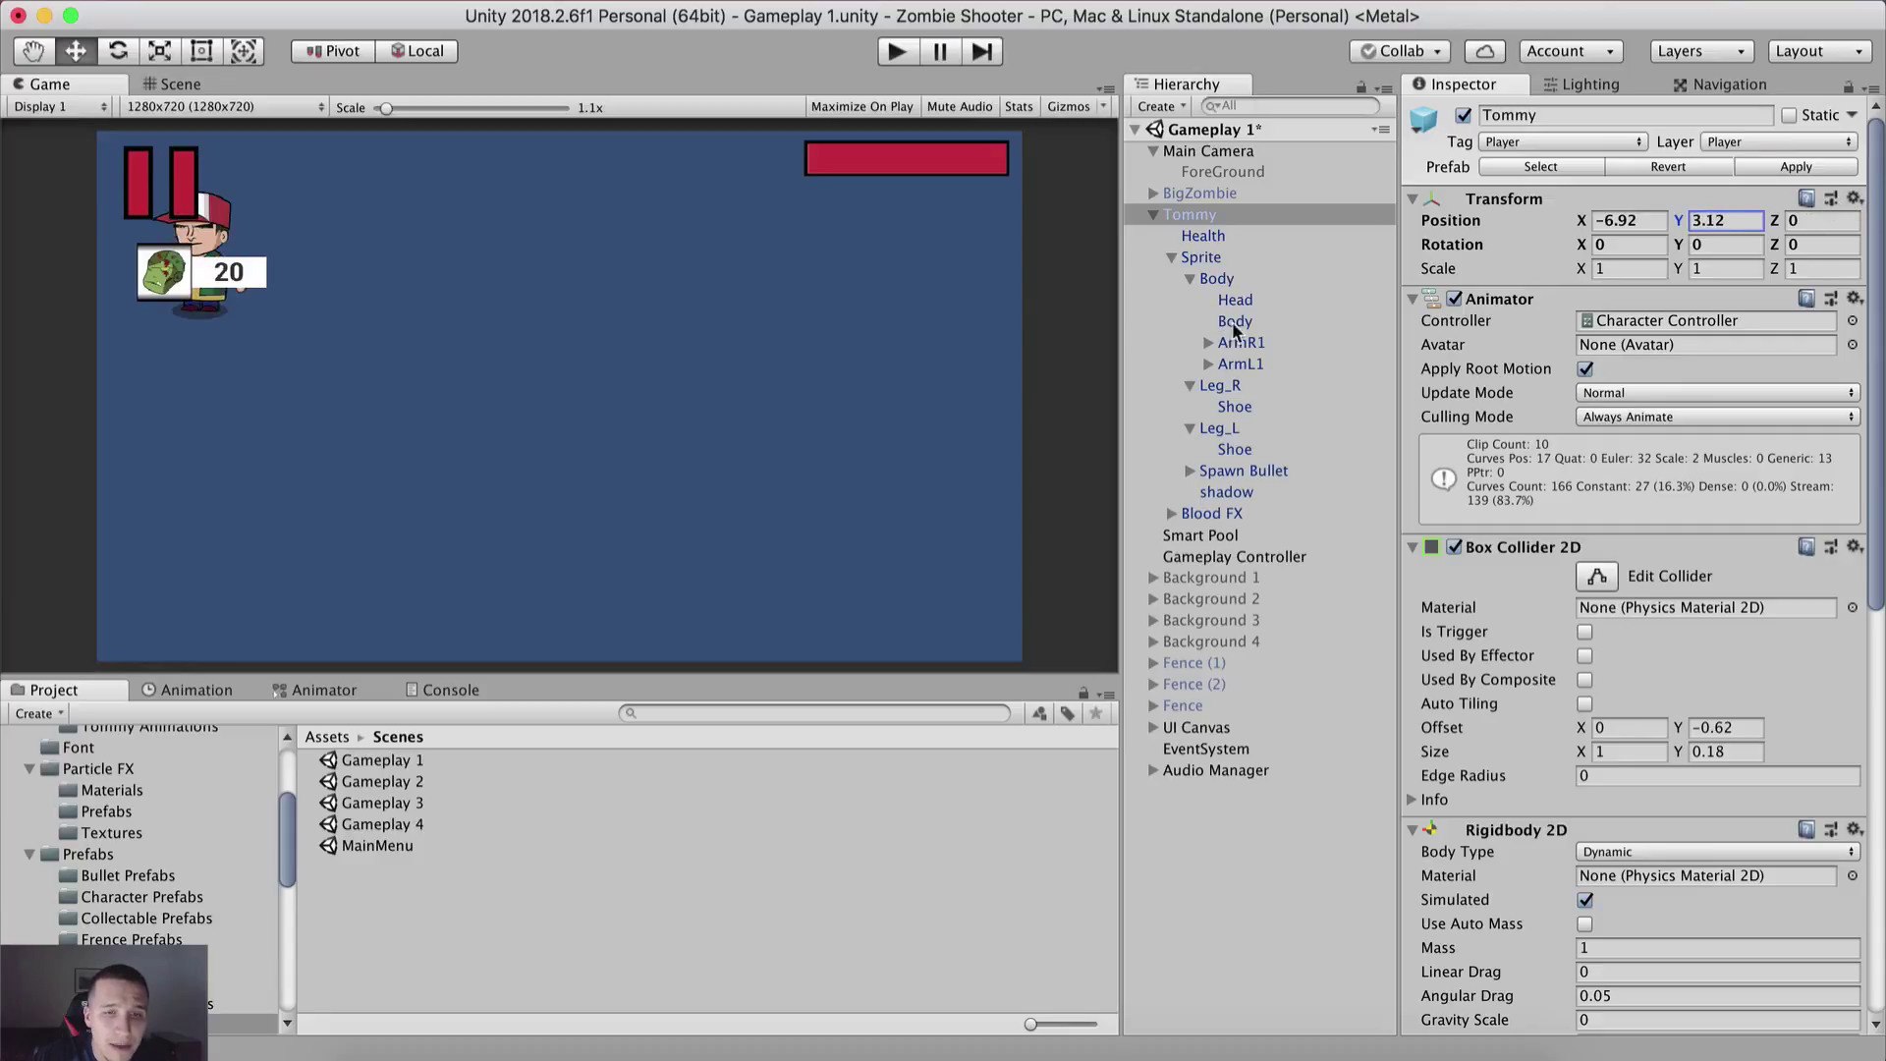
Step: Compare the sorting layer of Tommy's body part sprites, from Head to the left leg's Shoe, with the UI Canvas's sorting layer
click(1238, 278)
click(1246, 299)
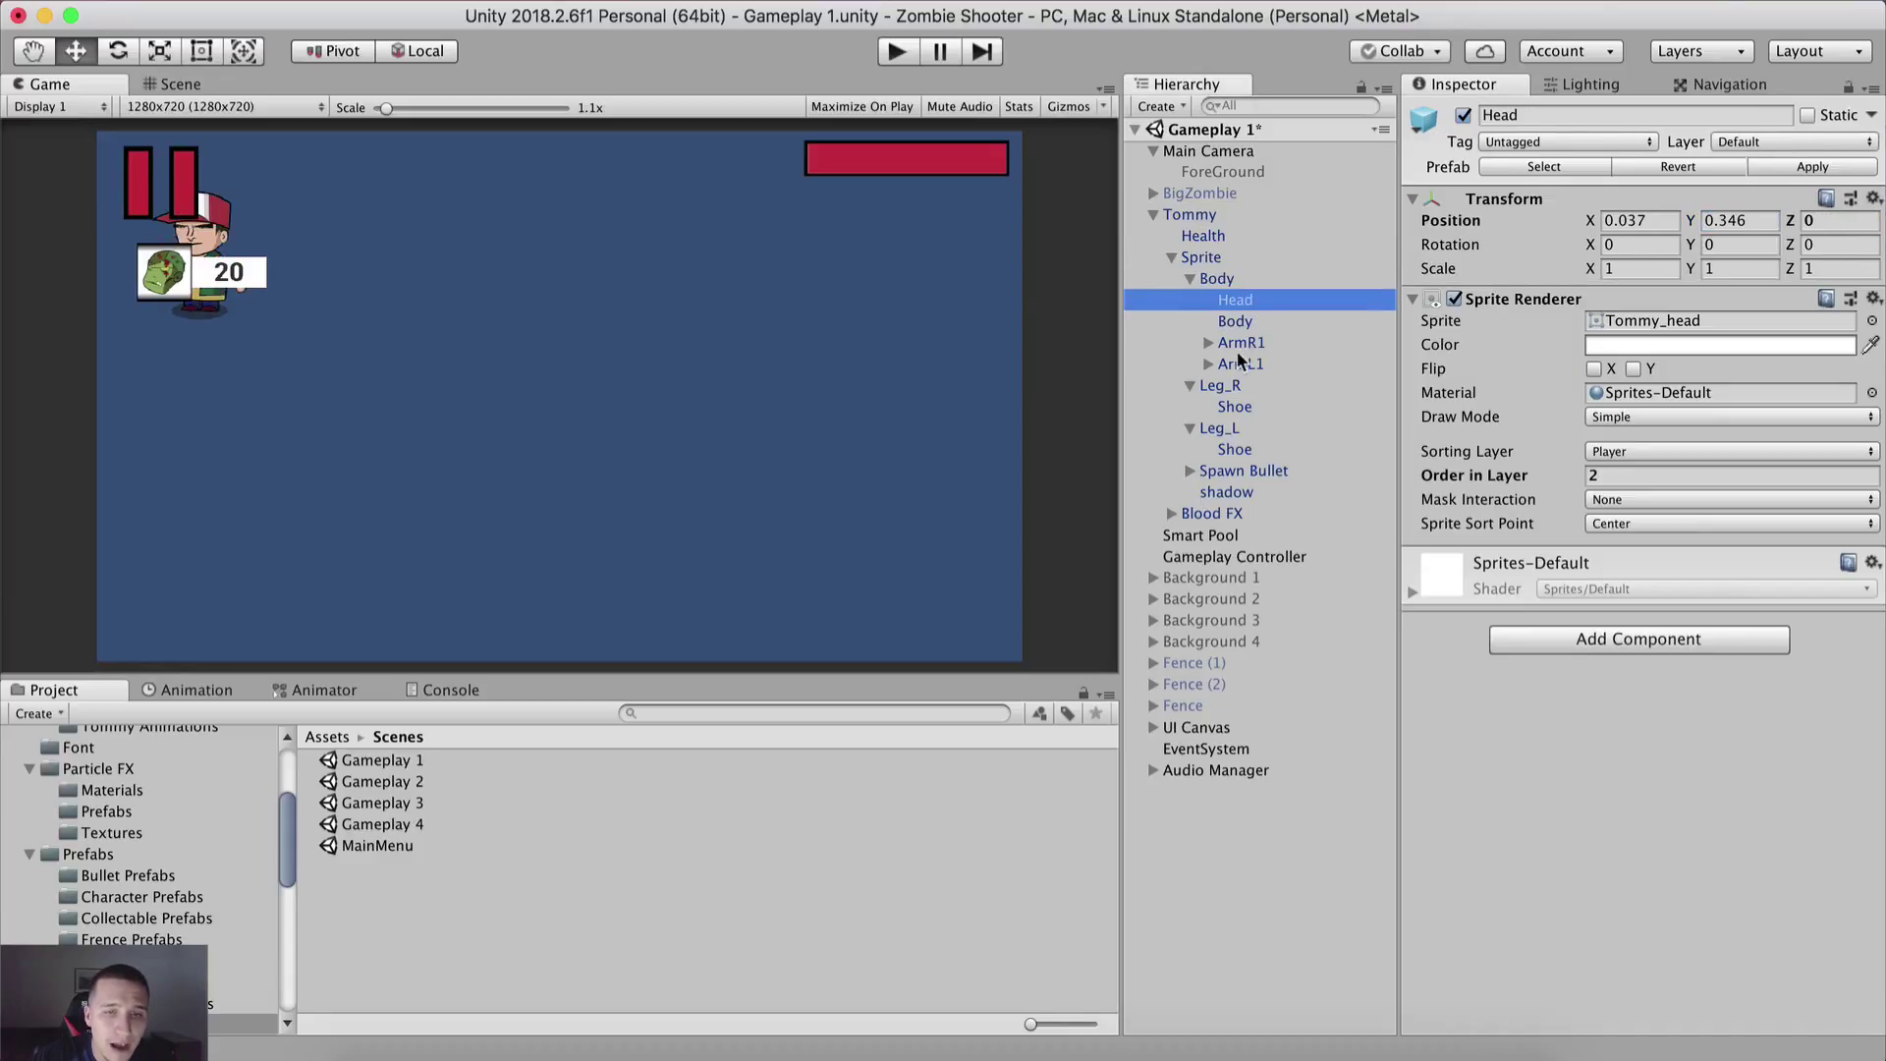
shift+click(1240, 364)
shift+click(1218, 454)
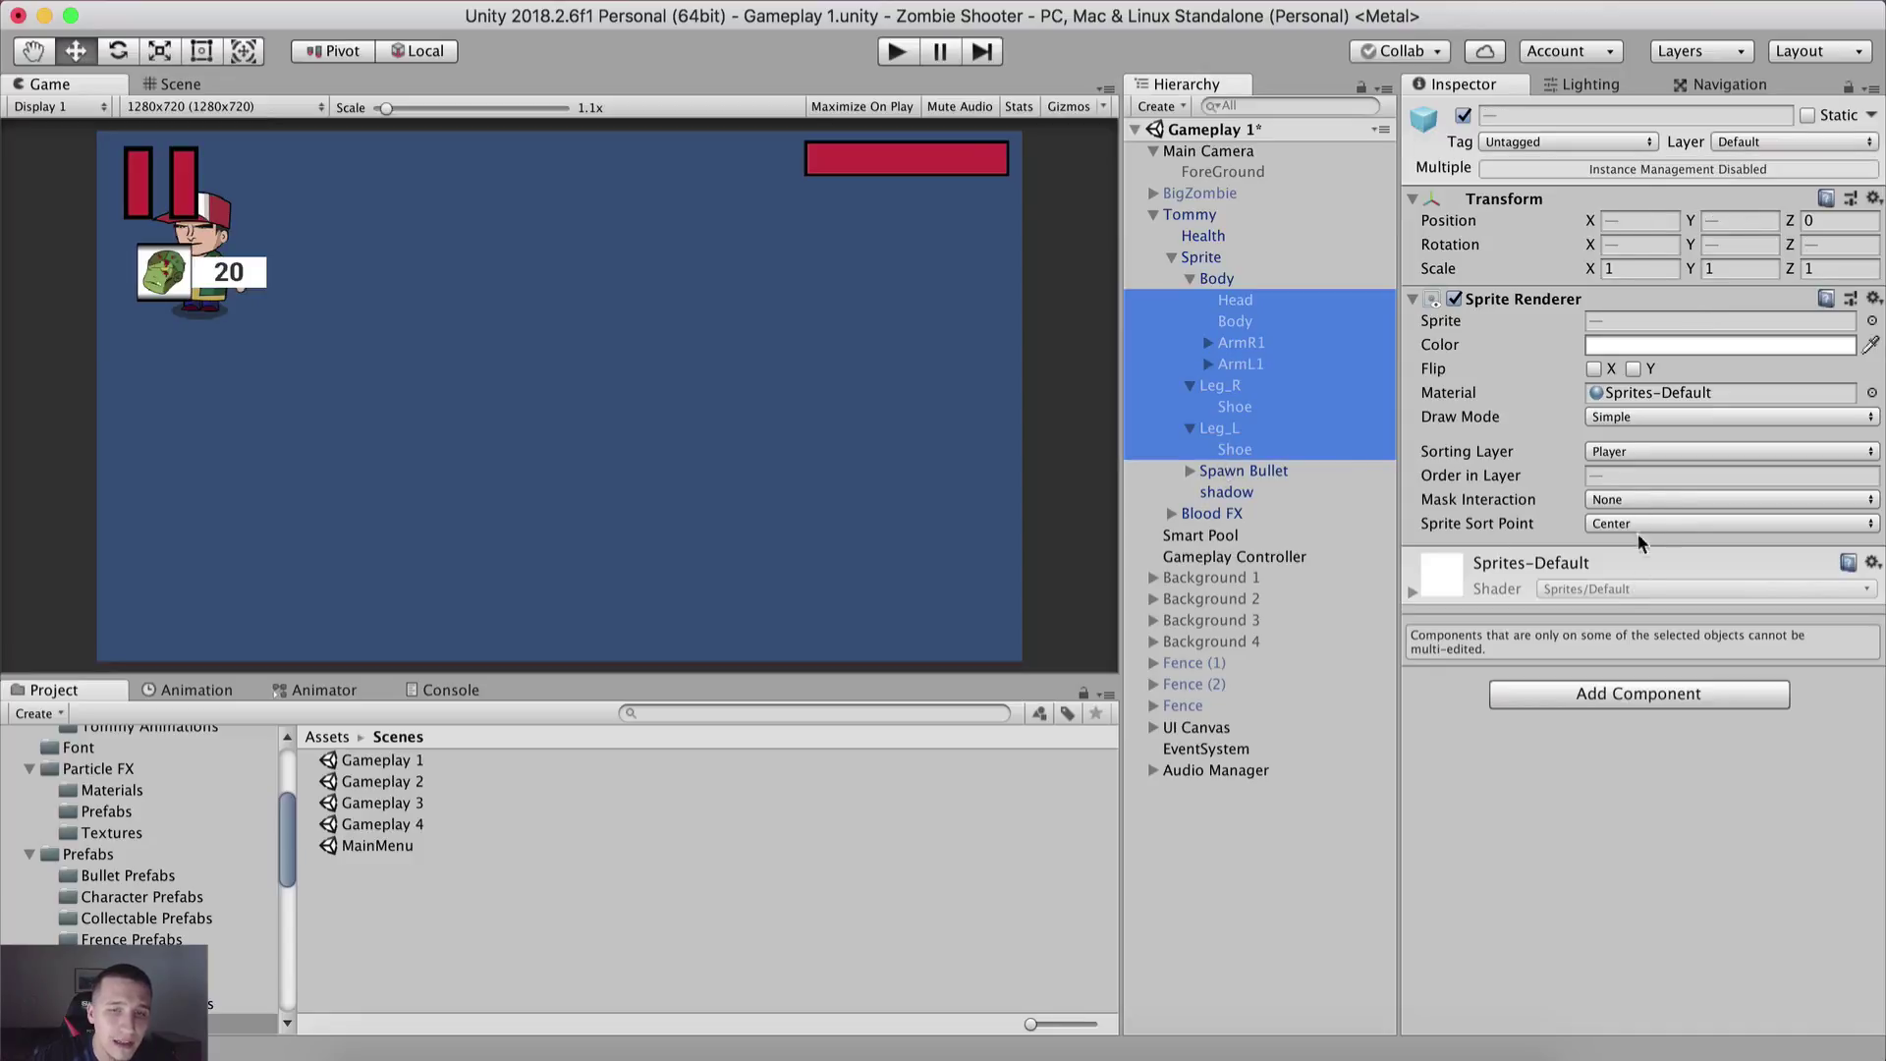
click(1619, 451)
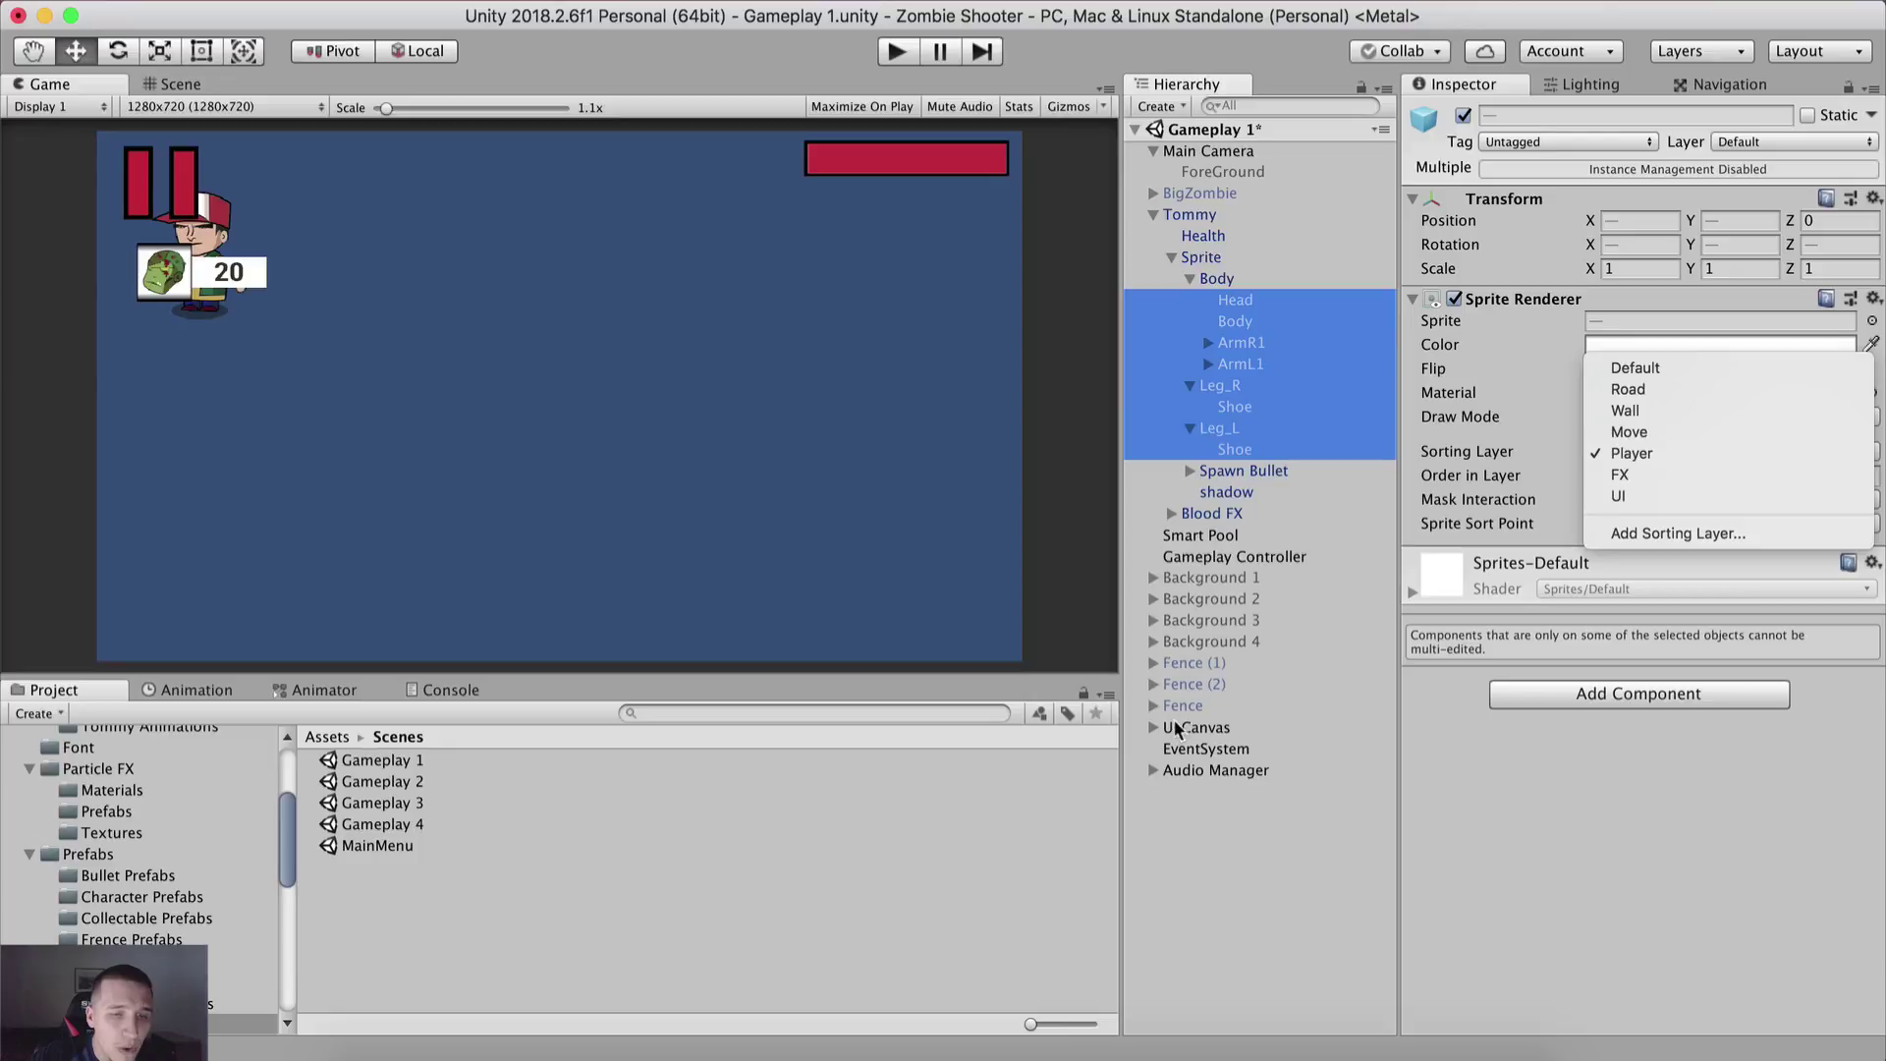
click(1297, 727)
click(1247, 725)
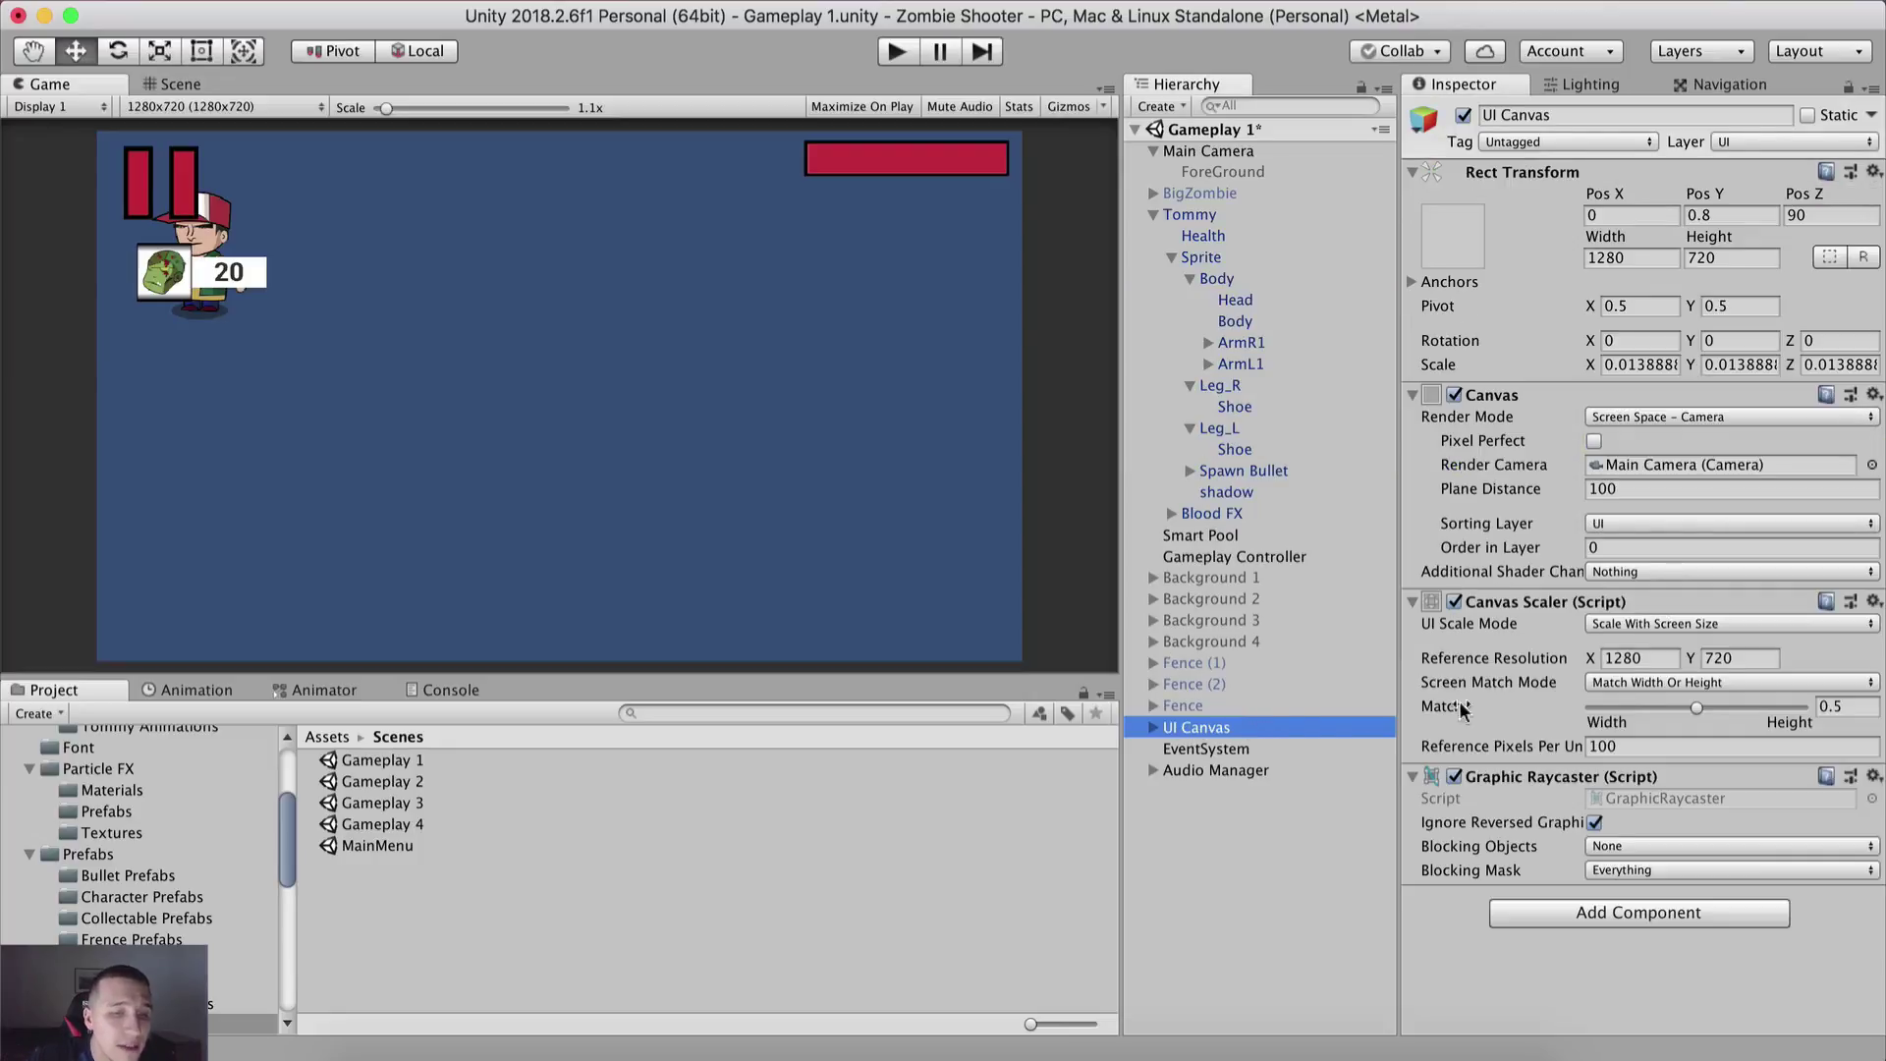
Step: Examine the components of the UI Canvas's Pause Button for sorting layer settings
click(1154, 727)
click(1228, 750)
scroll(1602, 745, down, 6)
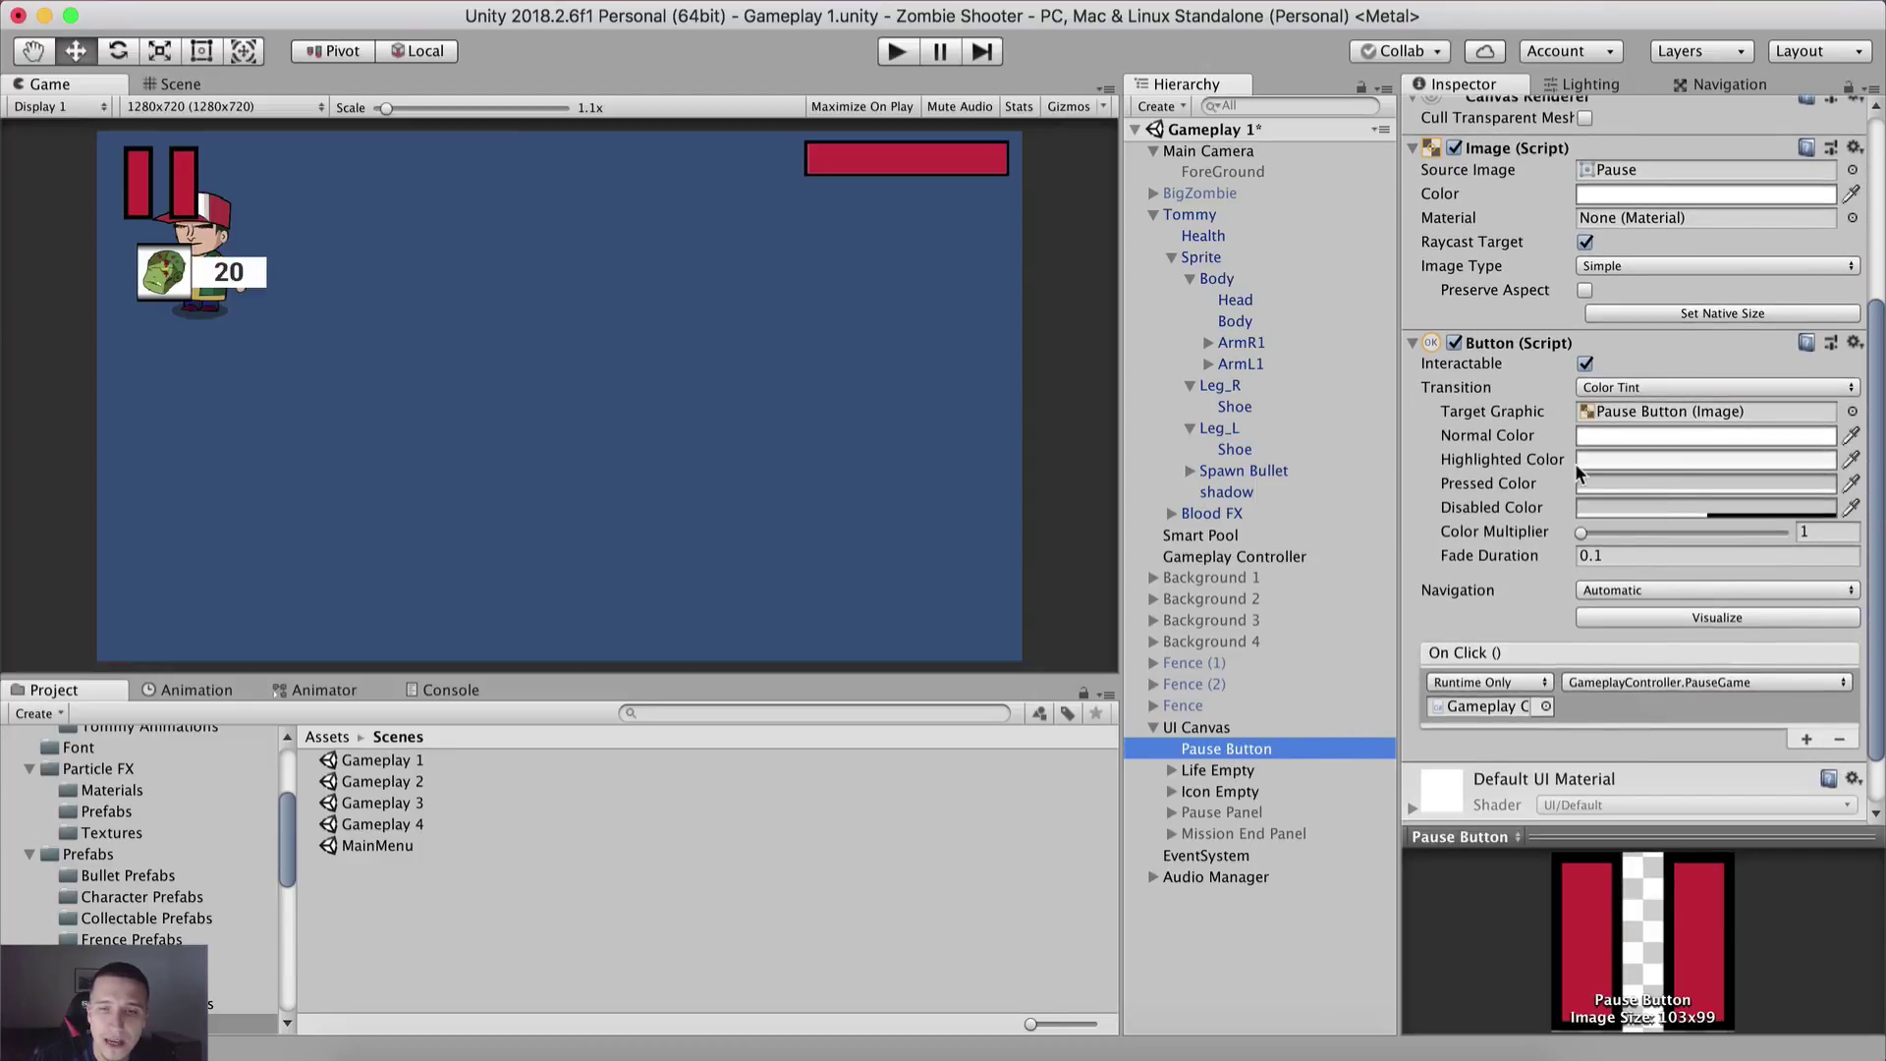
scroll(1571, 463, up, 6)
scroll(1593, 438, down, 2)
scroll(1592, 442, down, 1)
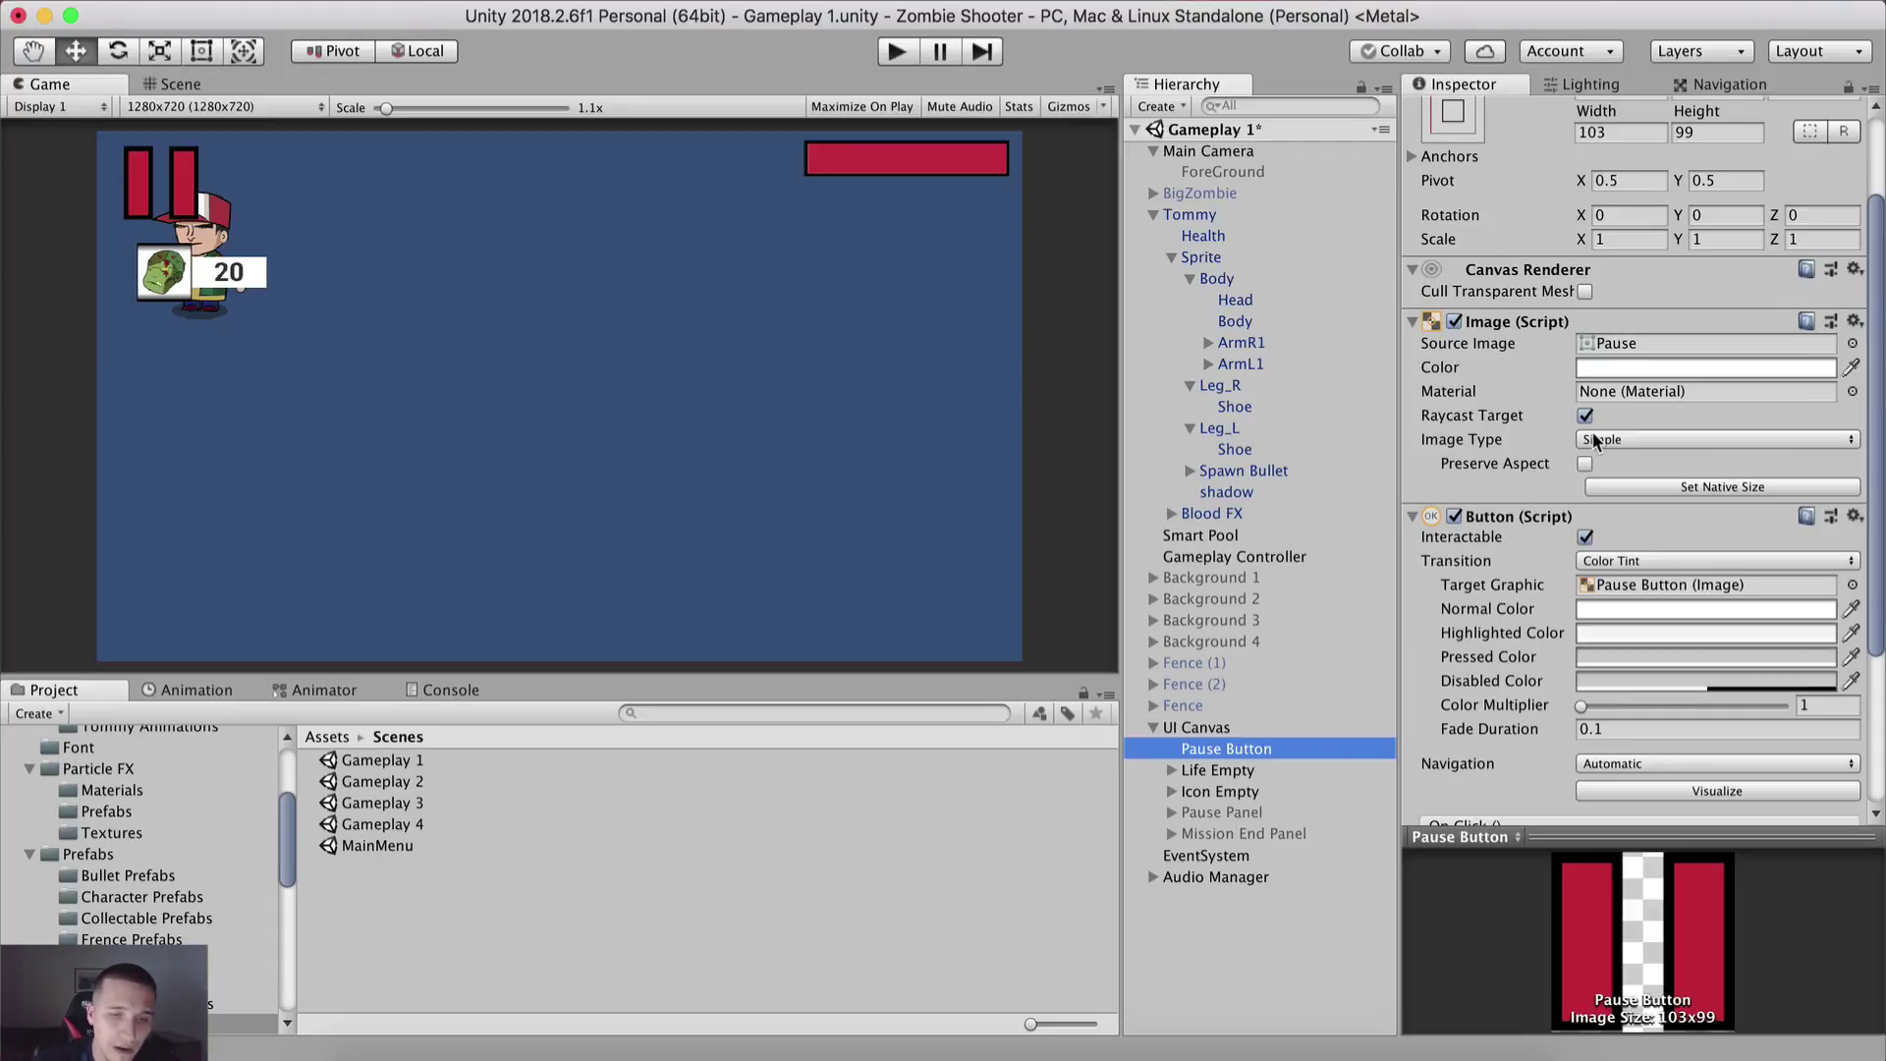
Step: Switch the UI Canvas's sorting layer to Default to compare its render order with Tommy, and restore it to UI
click(1213, 727)
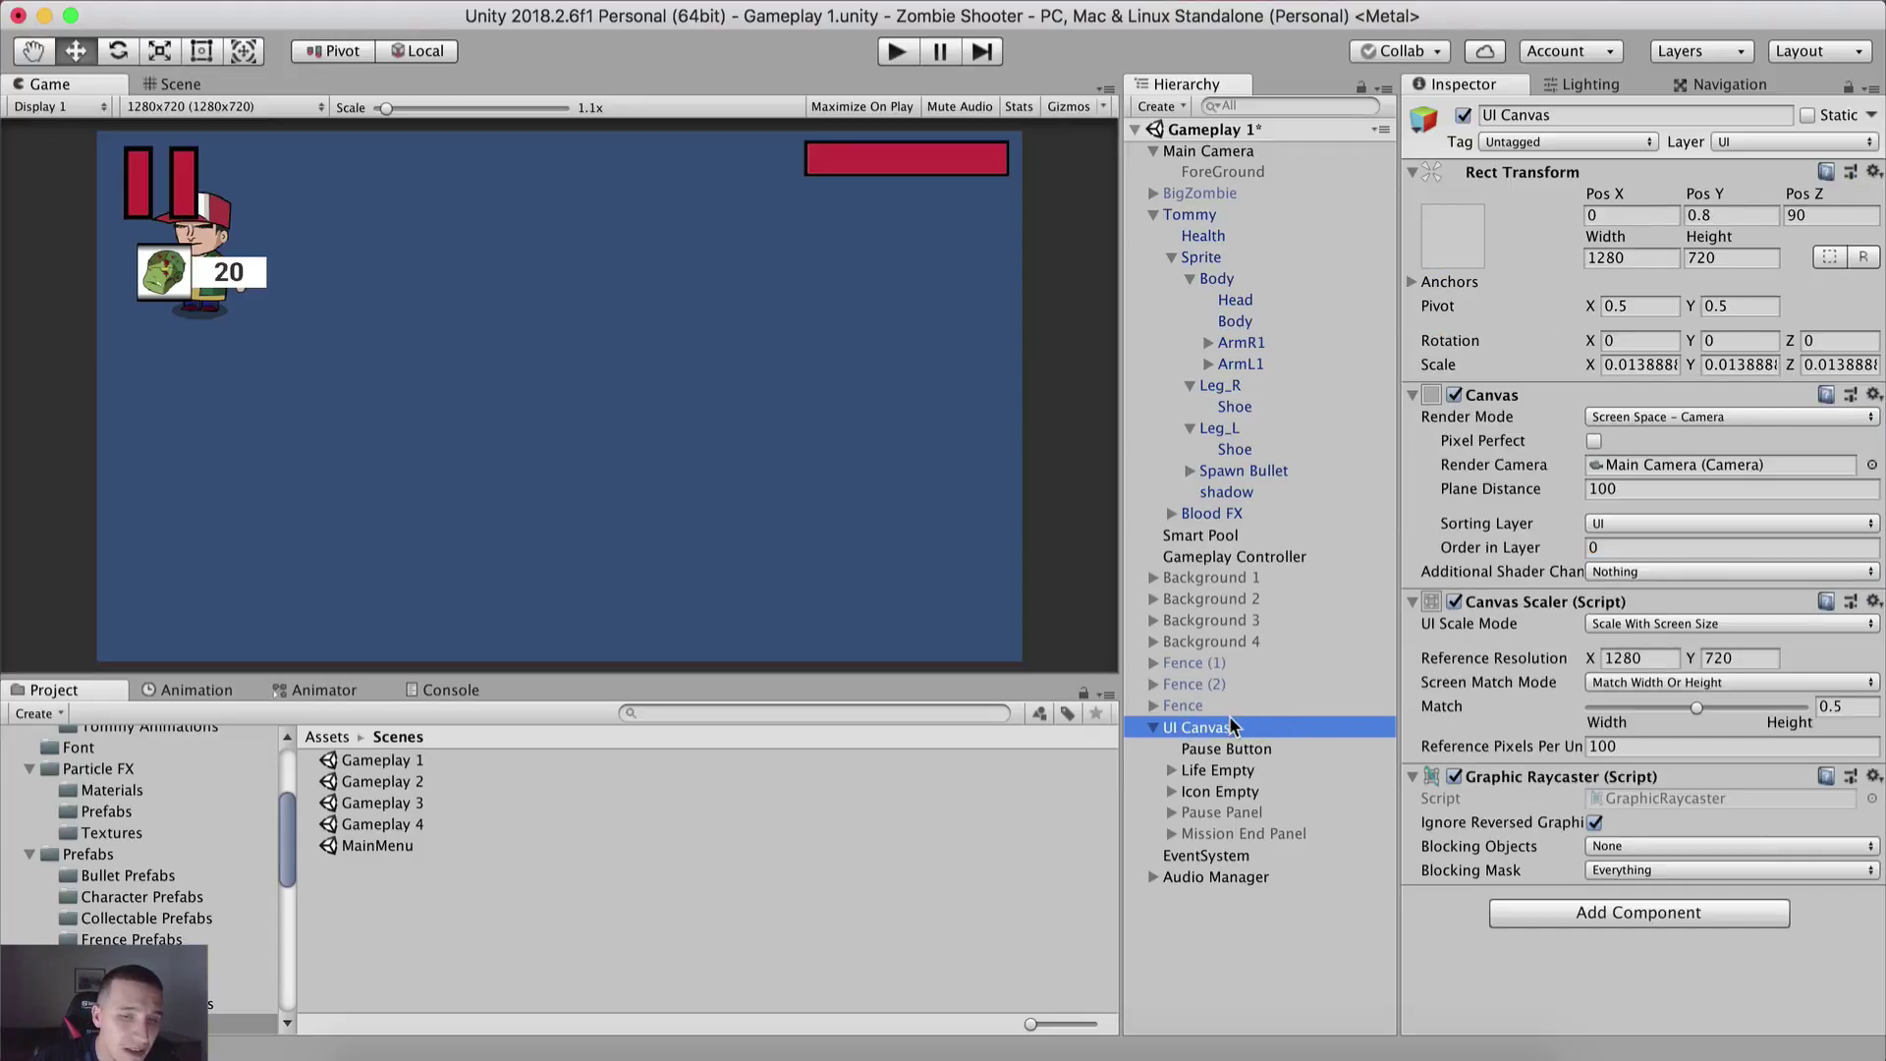
click(1609, 521)
click(1557, 529)
click(1601, 526)
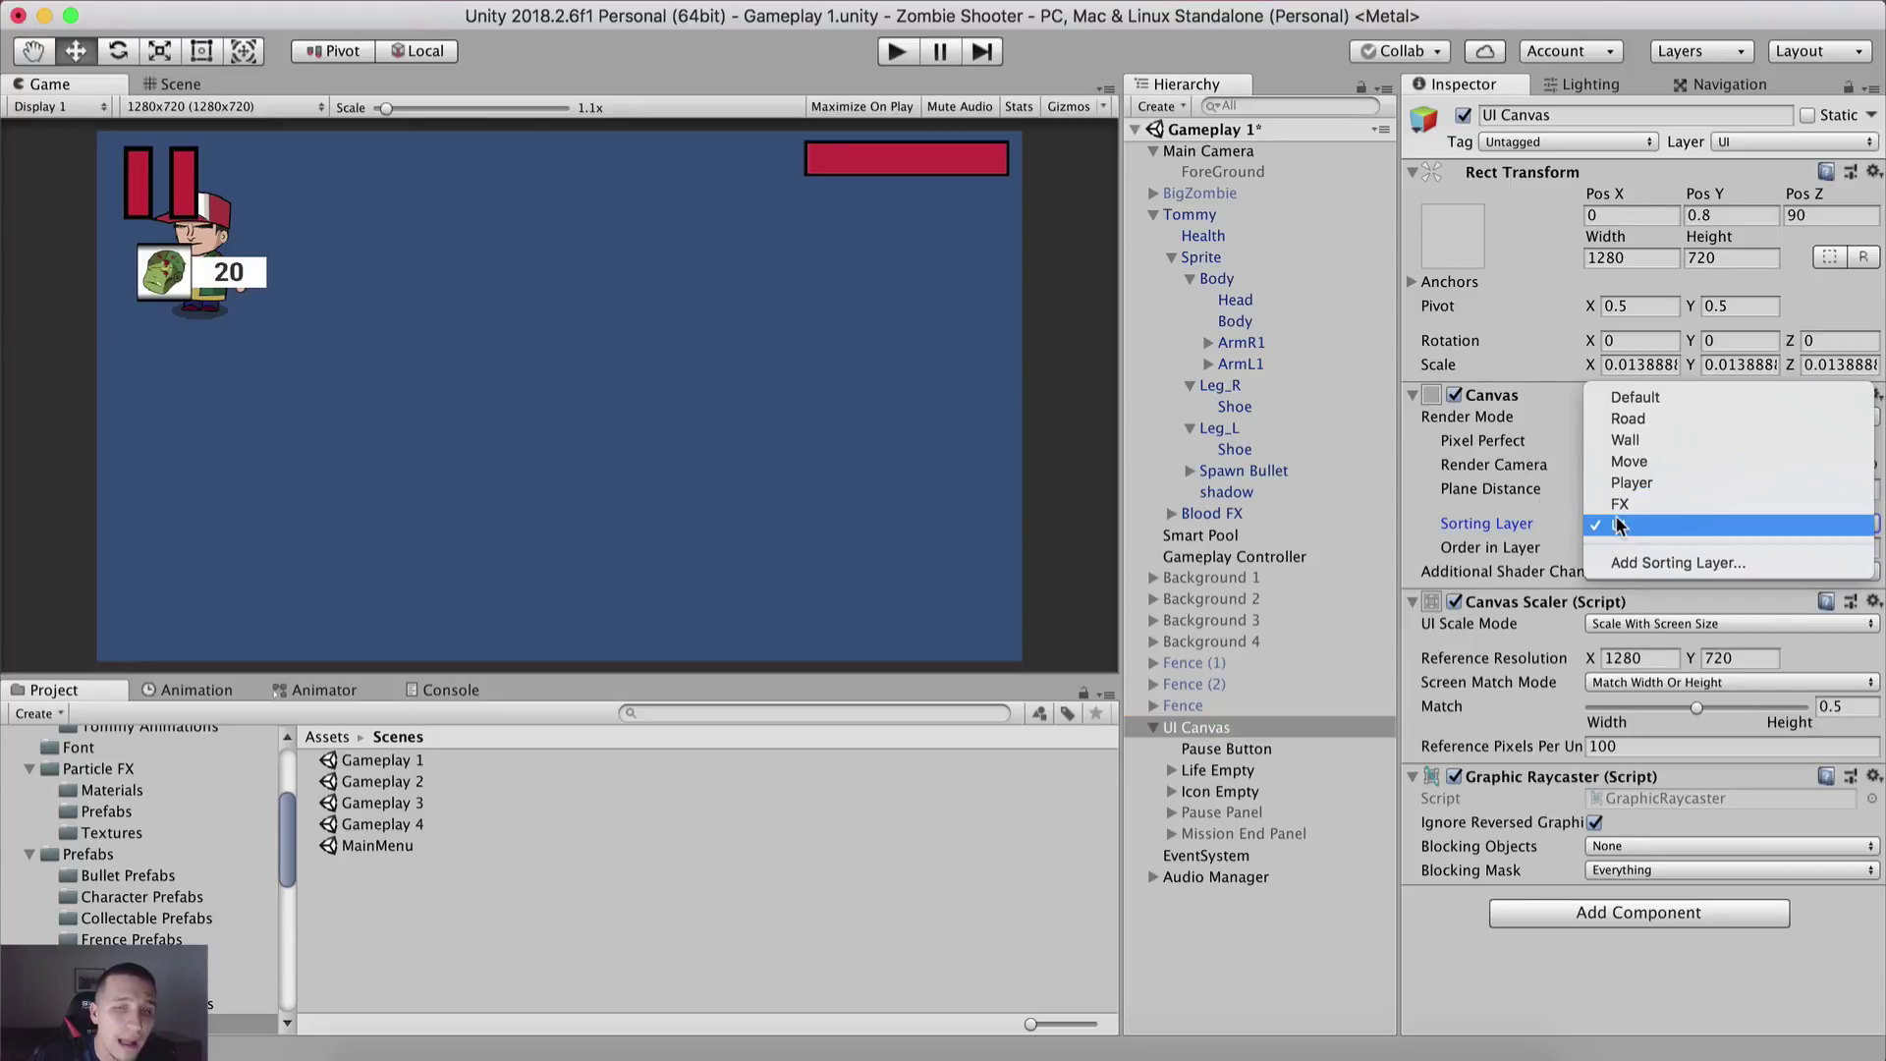
click(1641, 396)
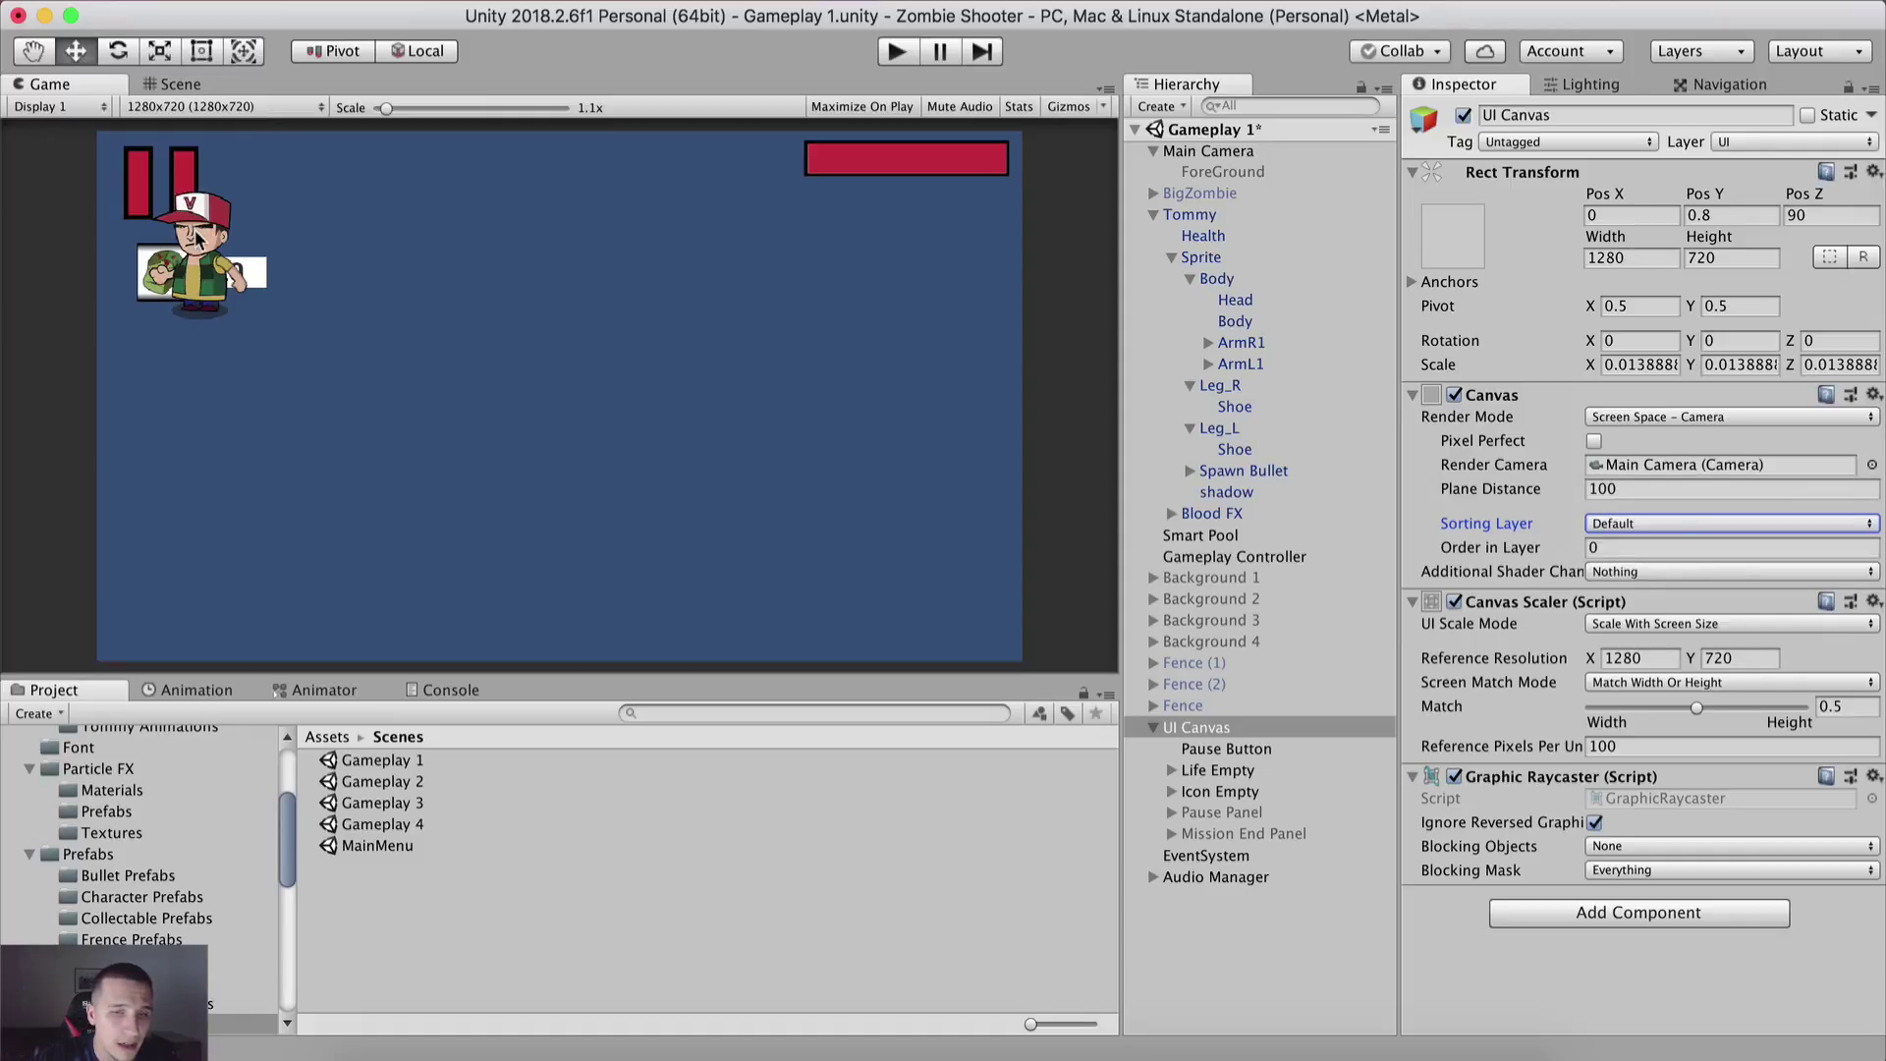
click(1649, 521)
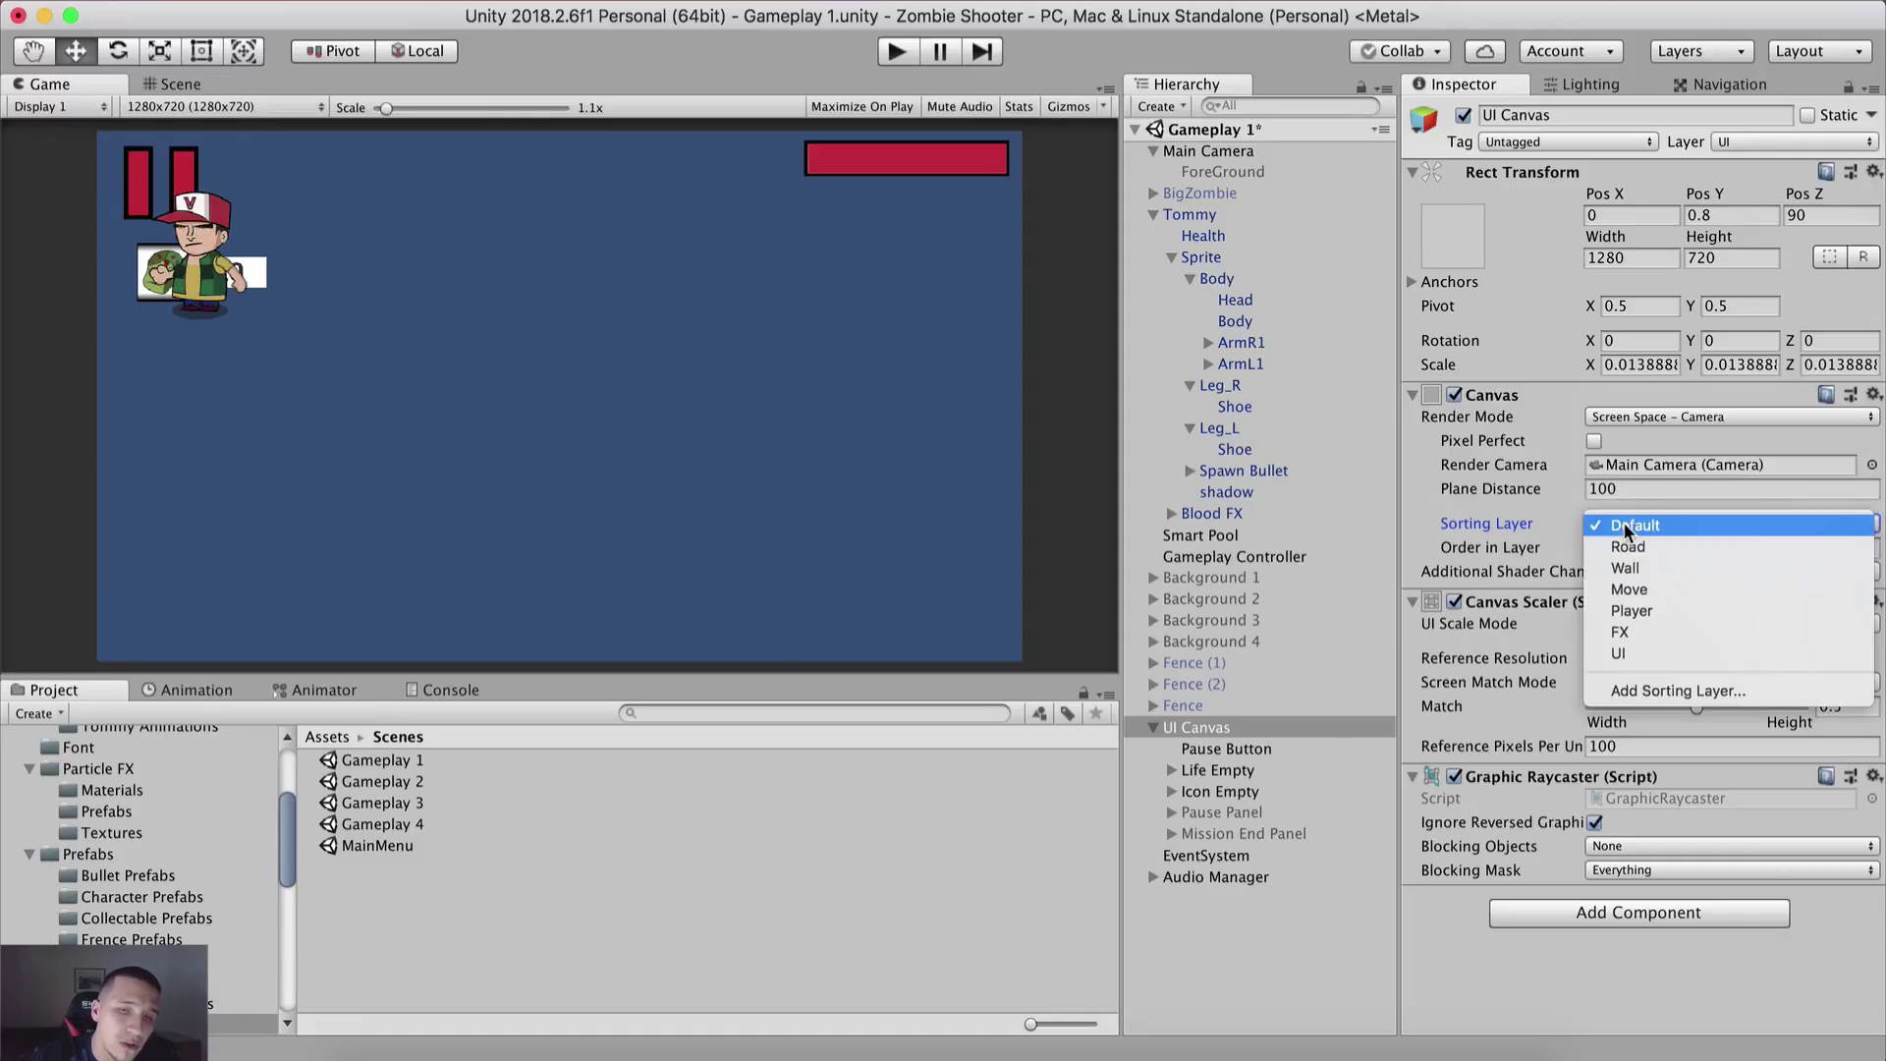
click(1629, 653)
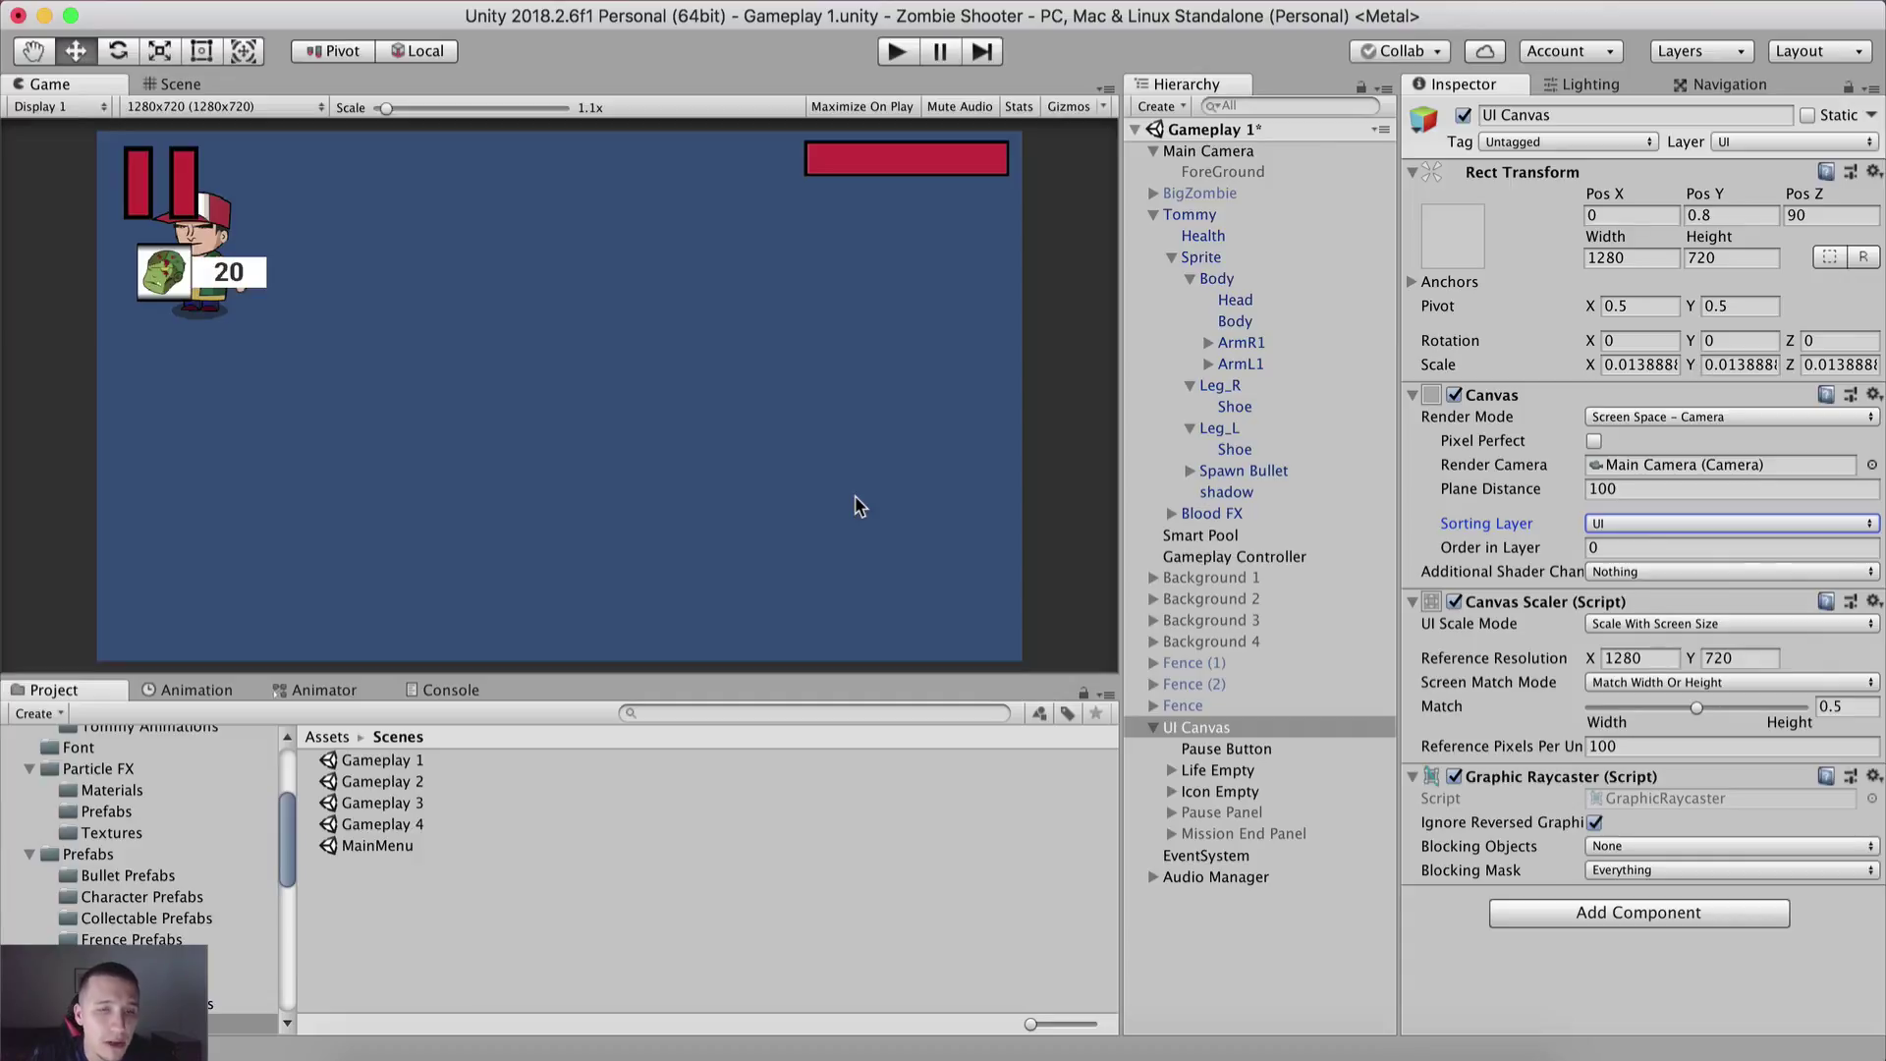
Step: Move Tommy away from the UI elements to X -0.57 and Y -1.53
click(1191, 216)
drag(1583, 220, 783, 515)
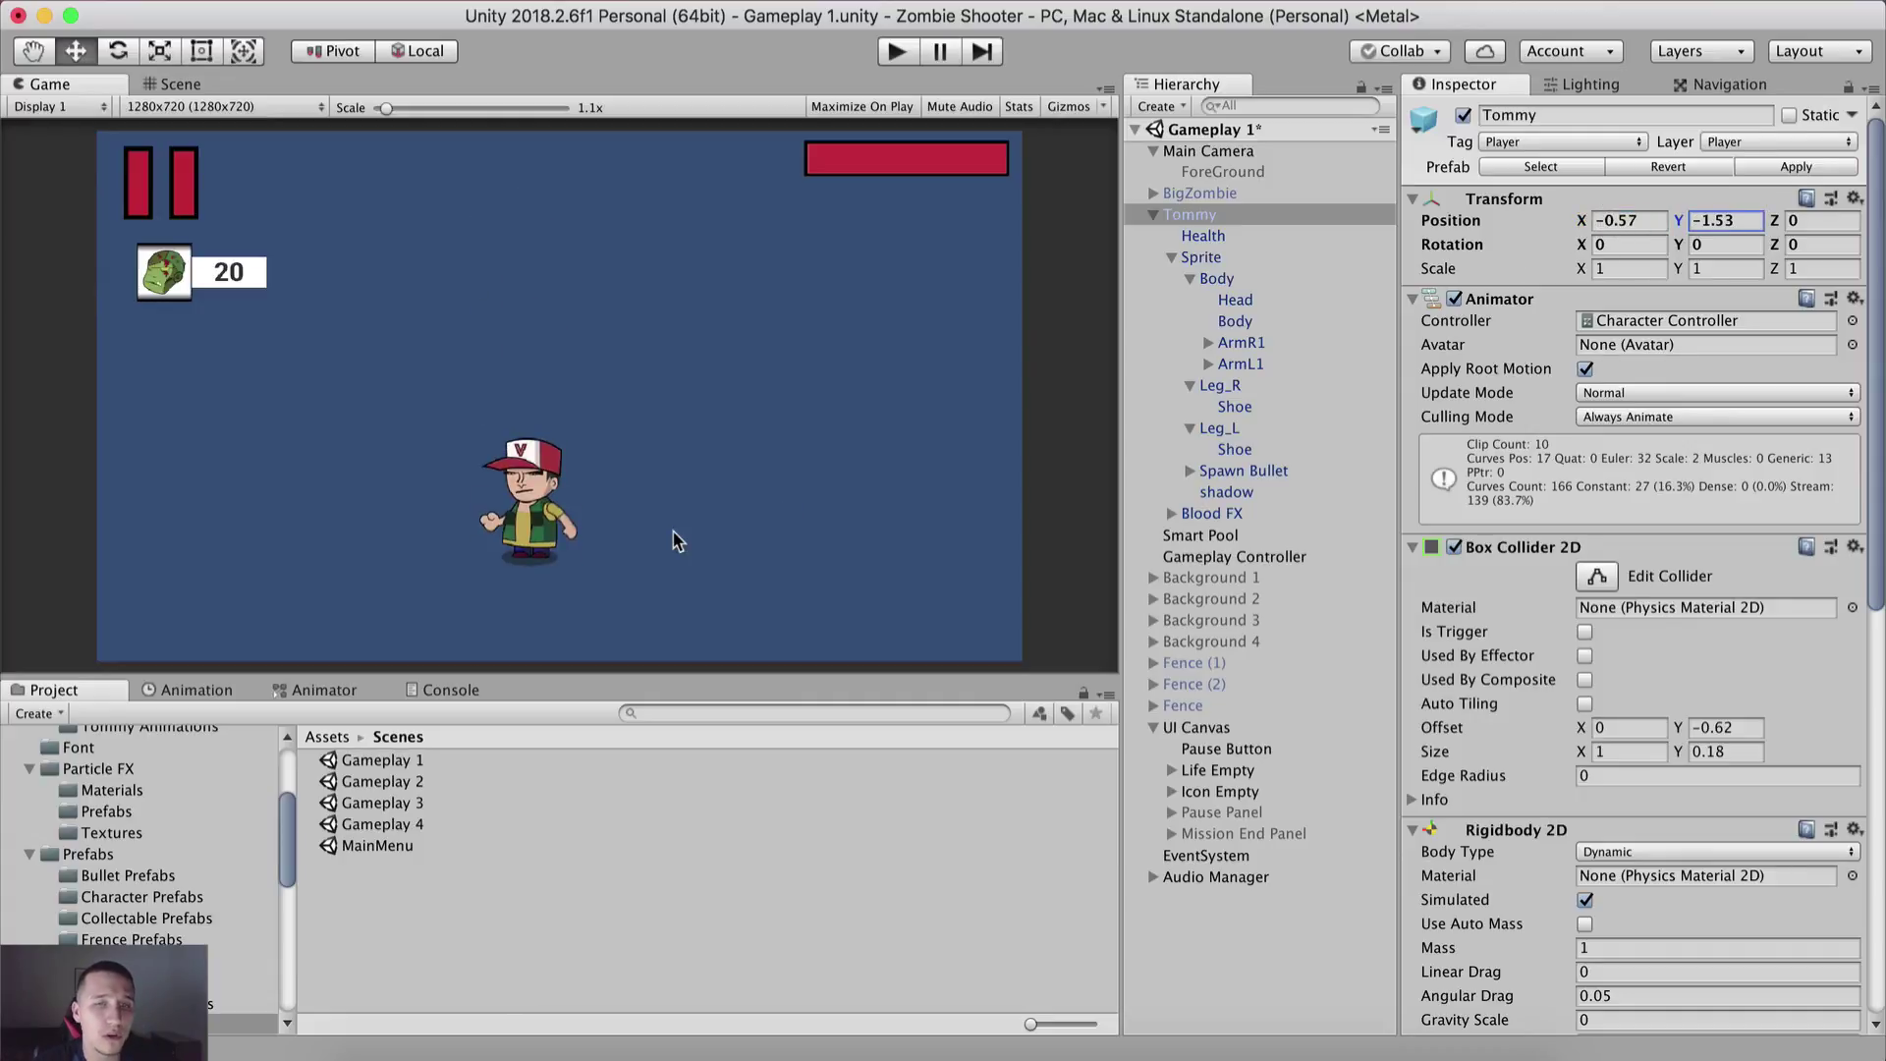